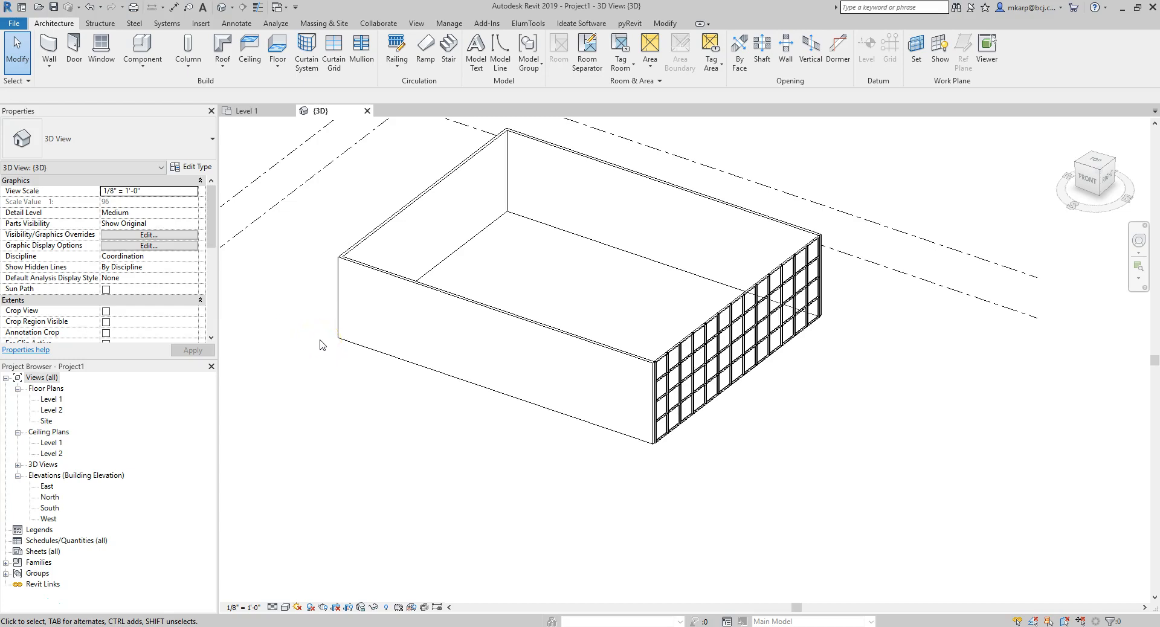
Step: Inspect the layer assembly of the Generic - 8" basic wall type, then close its properties without changes
{"action": "left_click", "coordinate": [49, 47]}
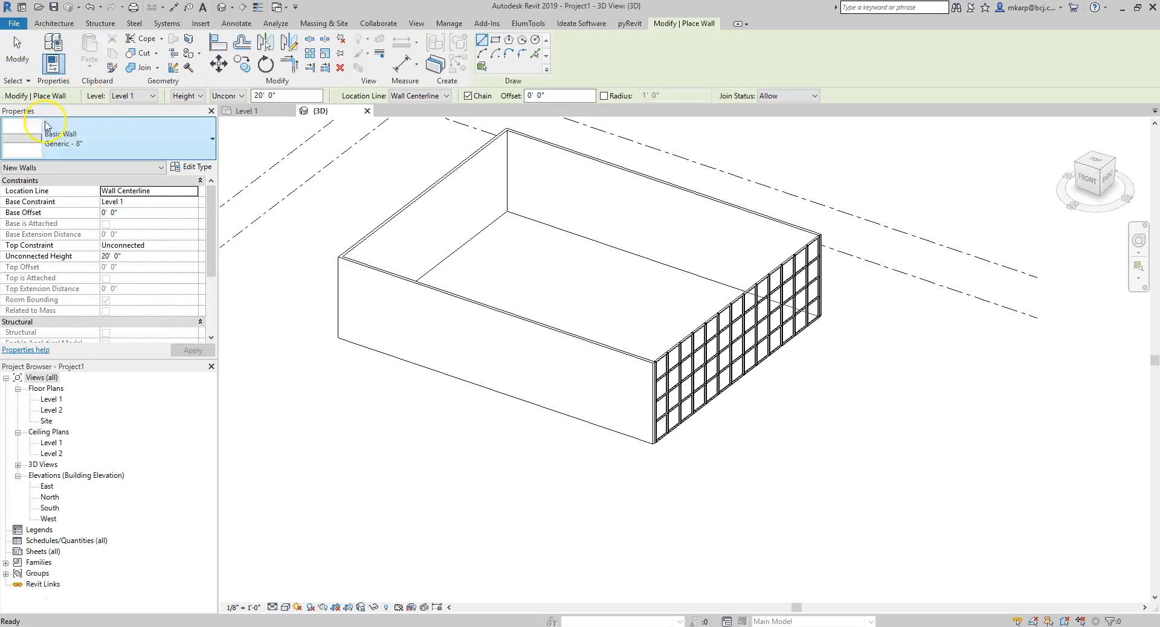
{"action": "left_click", "coordinate": [193, 167]}
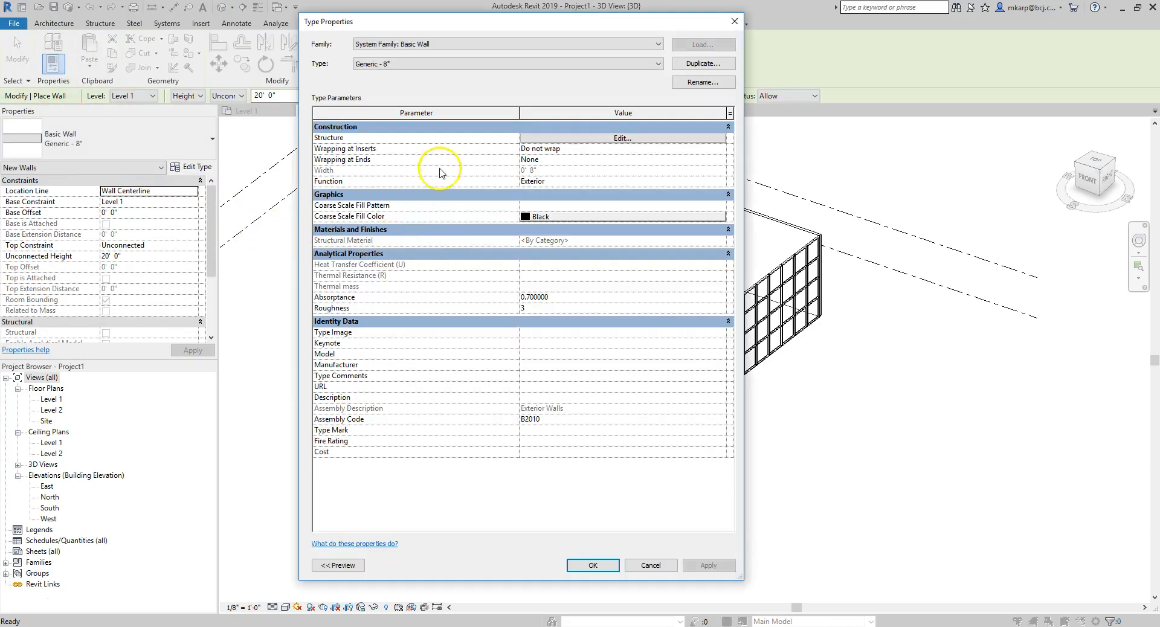
{"action": "left_click", "coordinate": [606, 140]}
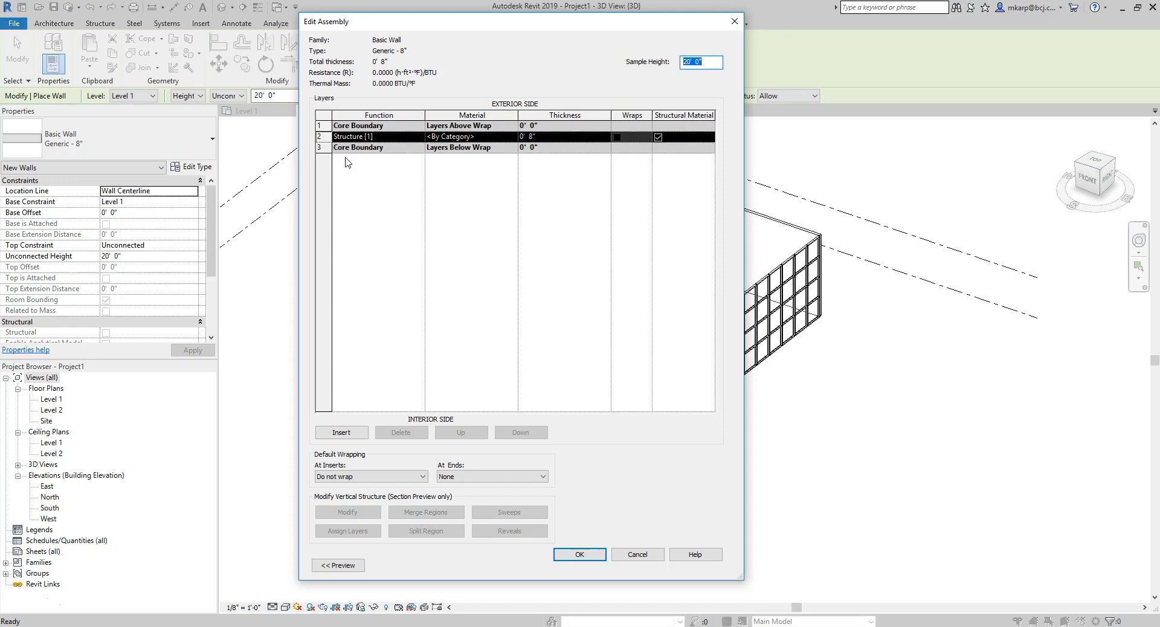
{"action": "left_click_drag", "start_coordinate": [492, 25], "coordinate": [787, 34]}
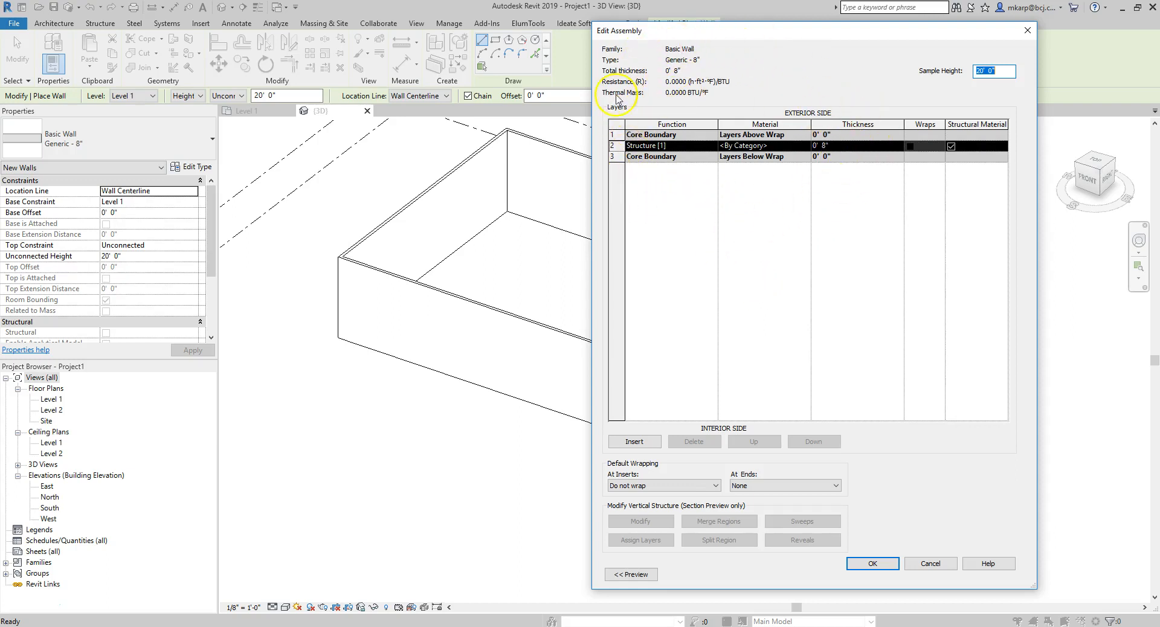
{"action": "left_click", "coordinate": [913, 560]}
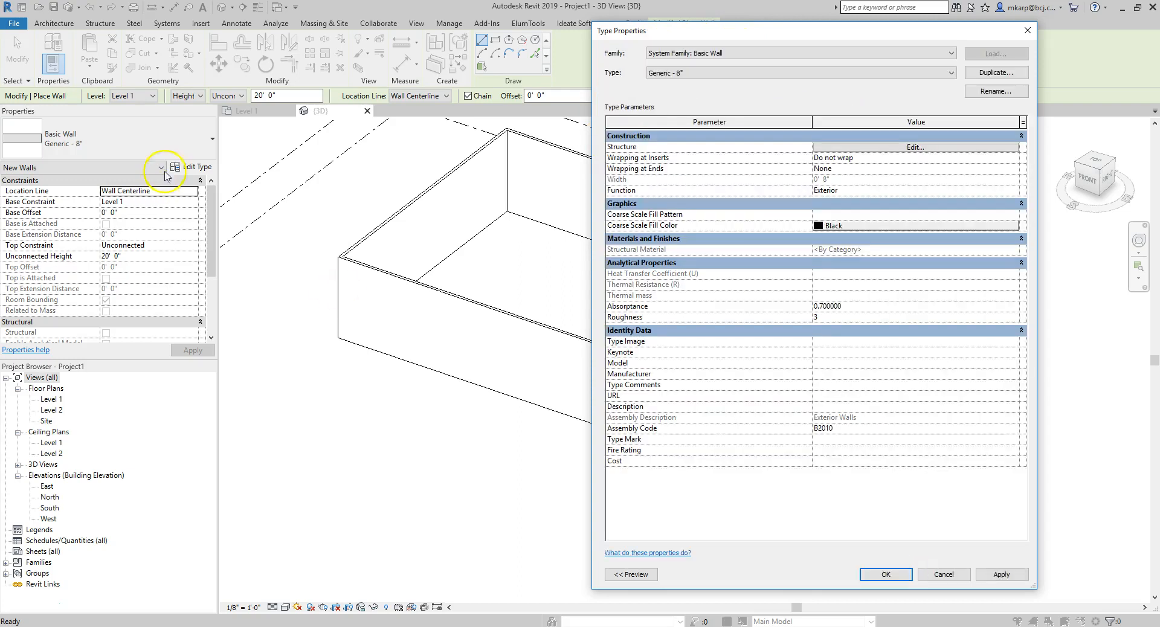
{"action": "left_click", "coordinate": [932, 573]}
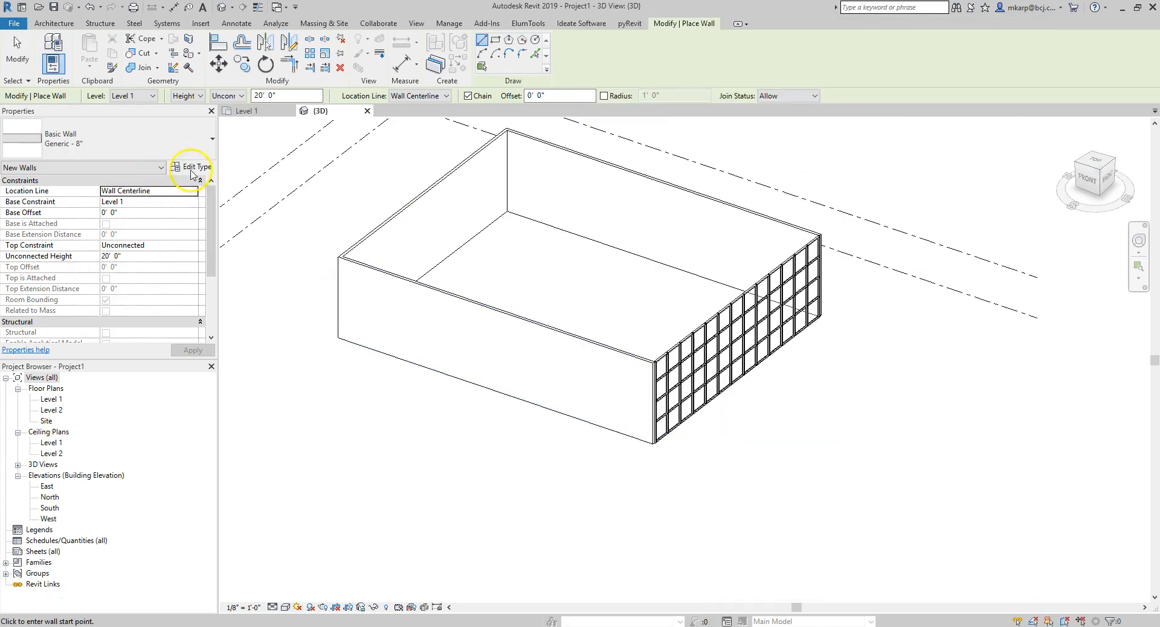
Step: Look over the other wall types available in the project and leave the Wall command
{"action": "left_click", "coordinate": [156, 145]}
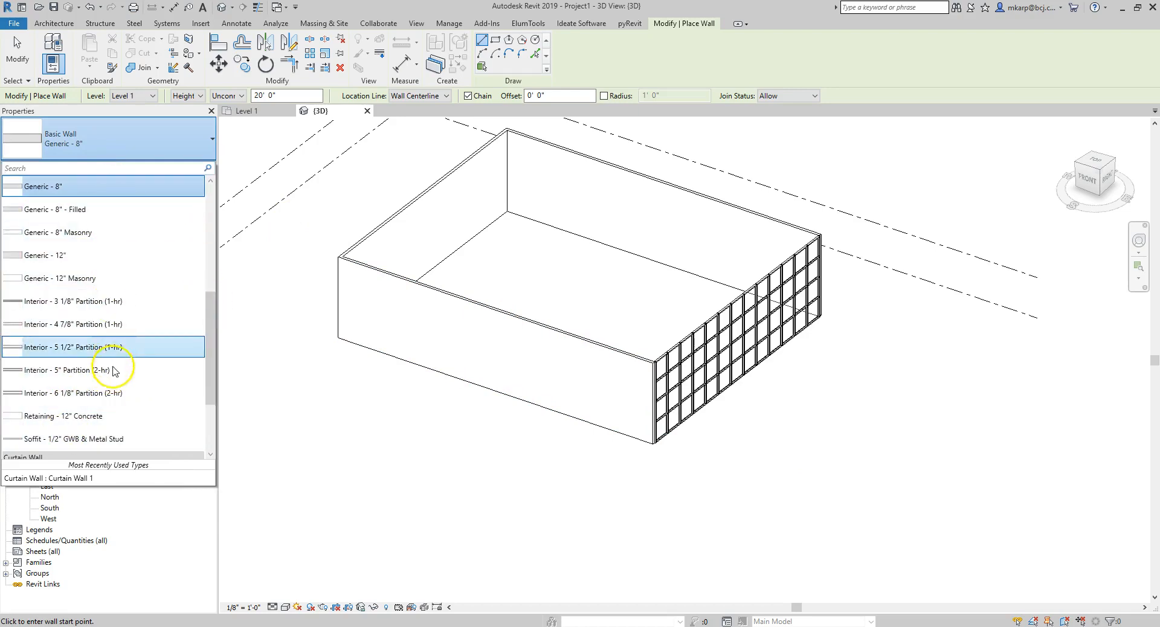
{"action": "left_click", "coordinate": [257, 415]}
{"action": "key", "text": "Escape"}
{"action": "key", "text": "Escape"}
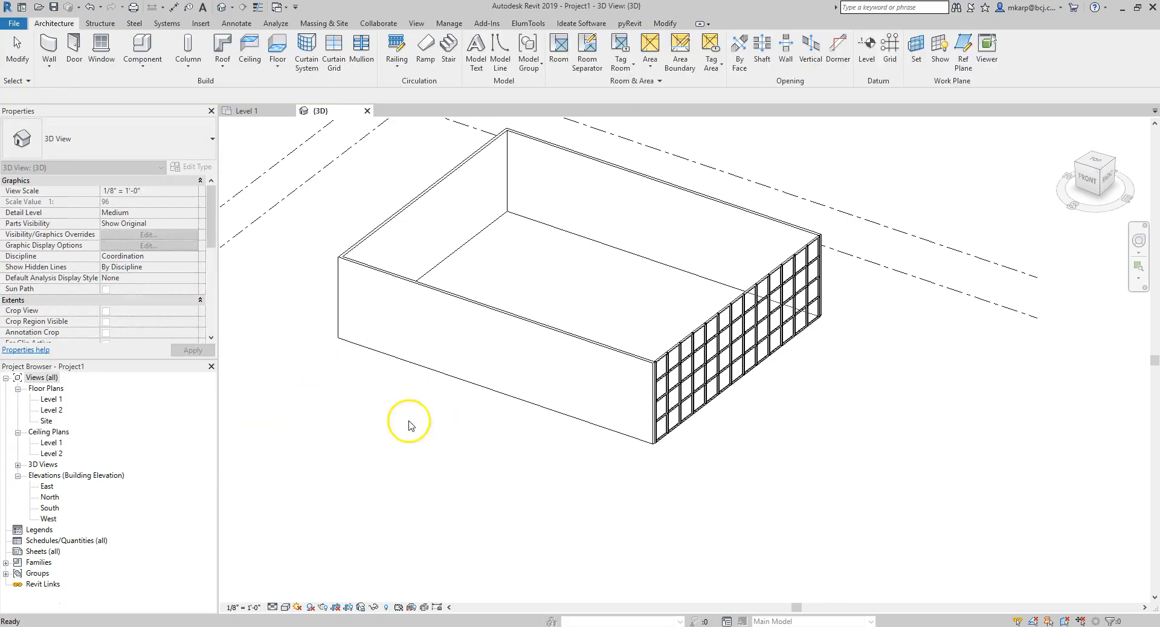
{"action": "scroll", "coordinate": [477, 203], "scroll_direction": "down", "scroll_amount": 2}
{"action": "middle_click_drag", "start_coordinate": [479, 202], "coordinate": [546, 259]}
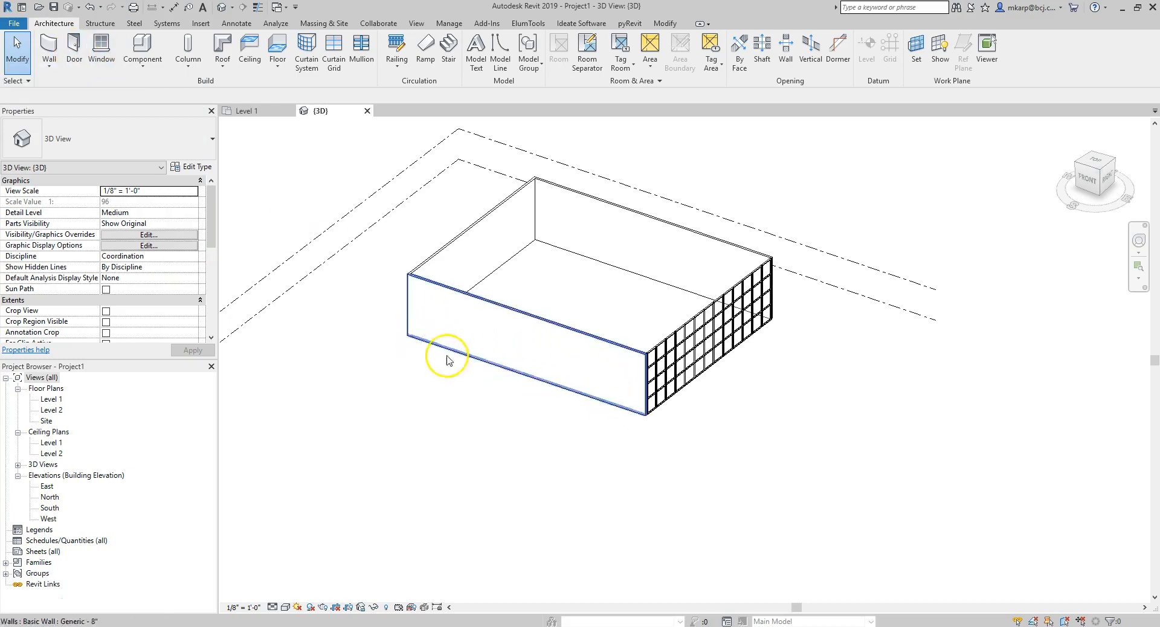
{"action": "scroll", "coordinate": [549, 385], "scroll_direction": "down", "scroll_amount": 1}
{"action": "middle_click_drag", "start_coordinate": [598, 432], "coordinate": [619, 445]}
{"action": "scroll", "coordinate": [664, 386], "scroll_direction": "up", "scroll_amount": 4}
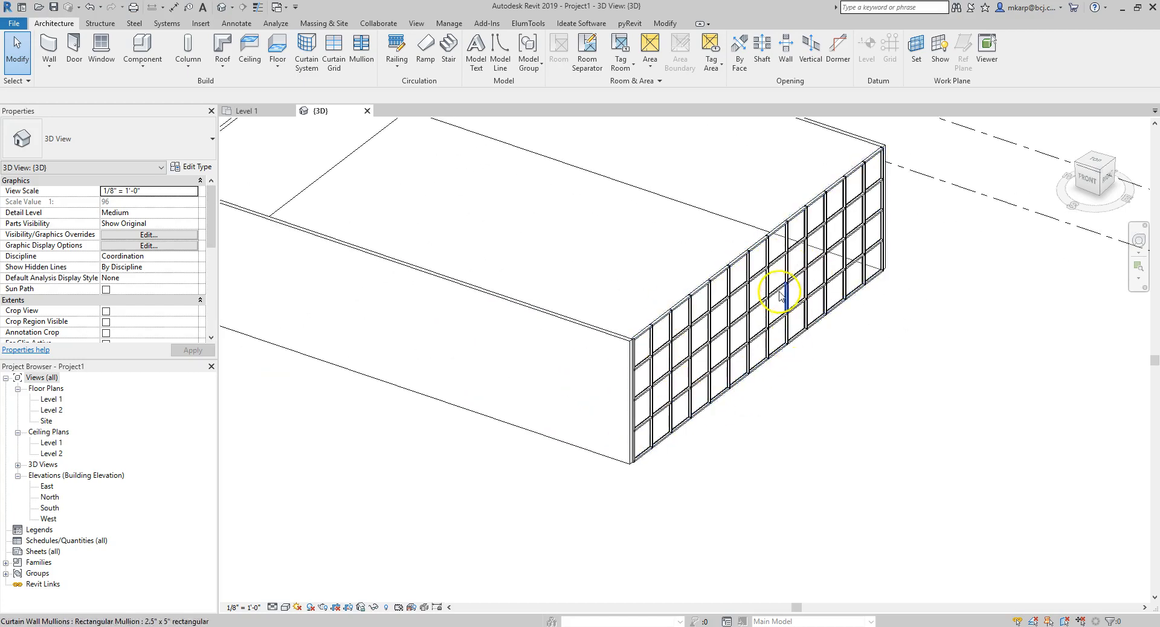
{"action": "scroll", "coordinate": [803, 456], "scroll_direction": "down", "scroll_amount": 2}
{"action": "middle_click_drag", "start_coordinate": [804, 455], "coordinate": [857, 508]}
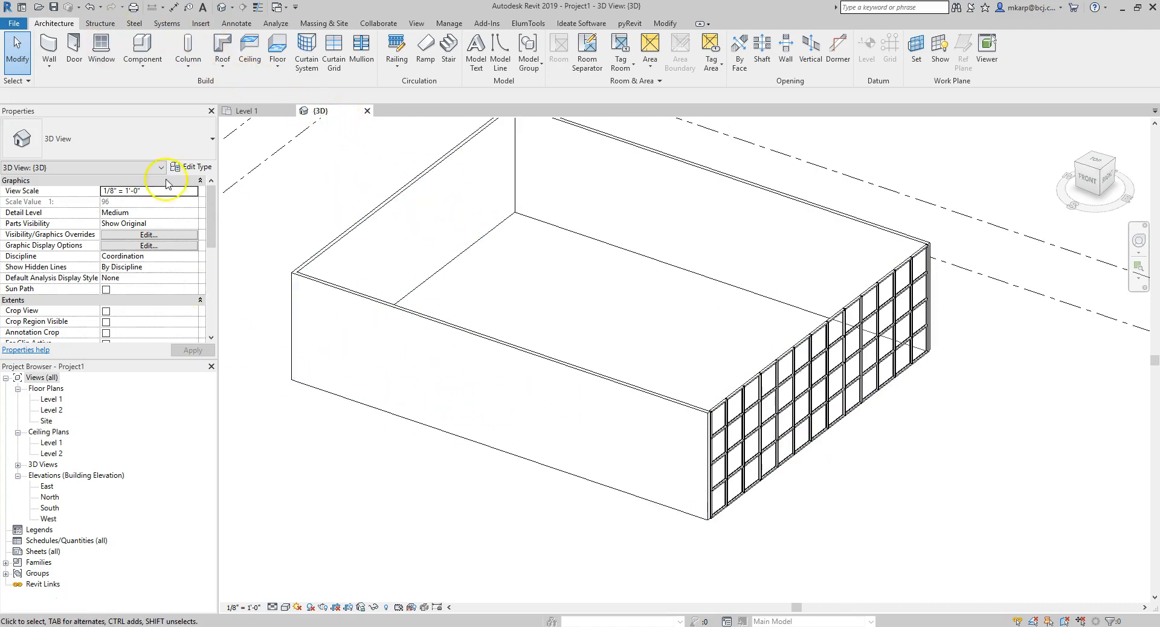
Step: Check which door families and sizes are available for placement, then leave the Door command without placing one
{"action": "left_click", "coordinate": [80, 53]}
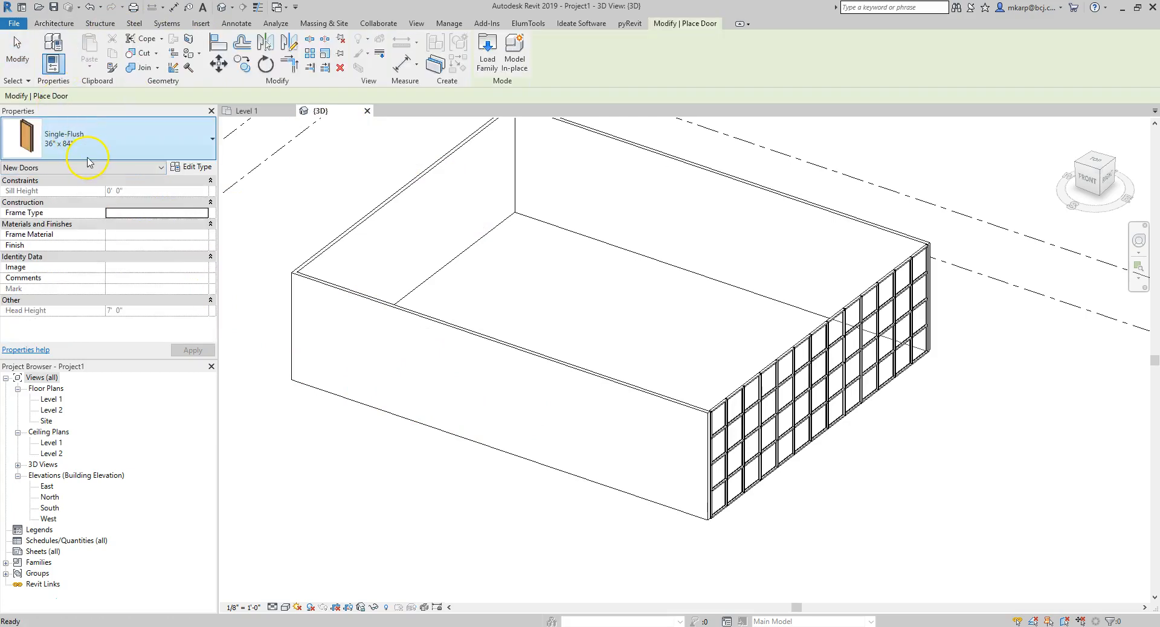
{"action": "left_click", "coordinate": [91, 148]}
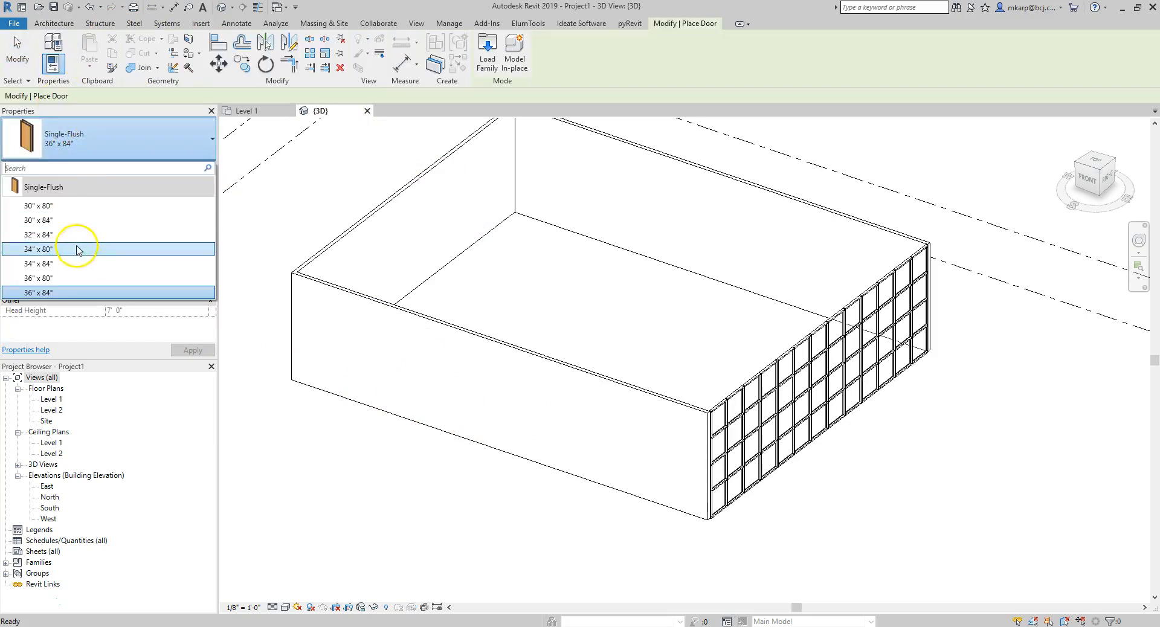
{"action": "left_click", "coordinate": [333, 495]}
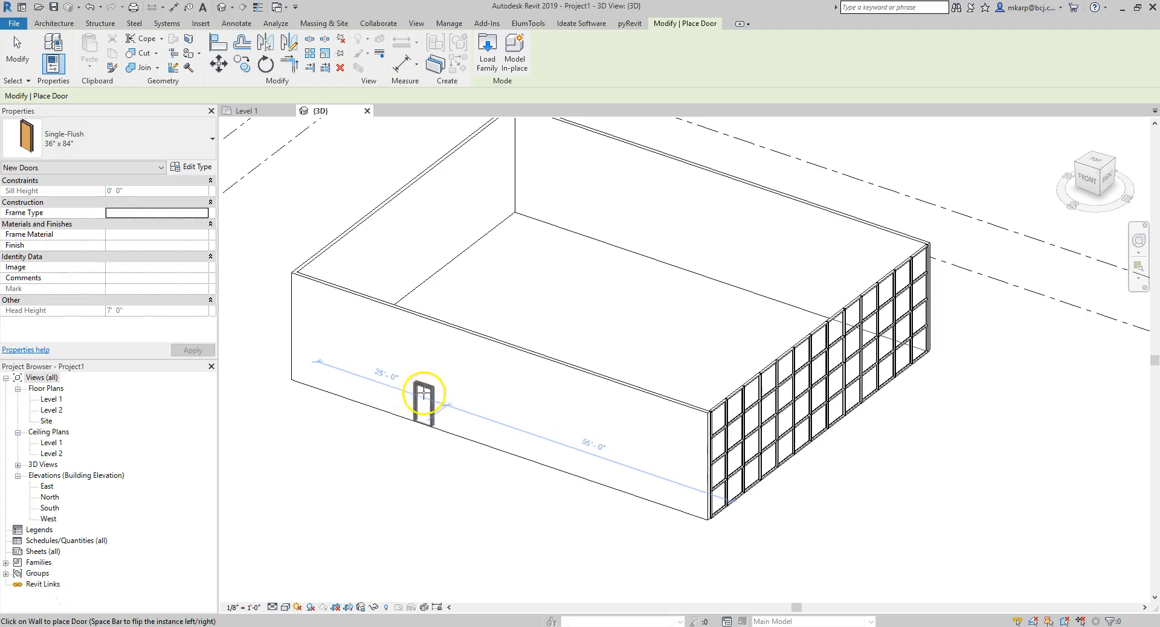
{"action": "key", "text": "Escape"}
{"action": "key", "text": "Escape"}
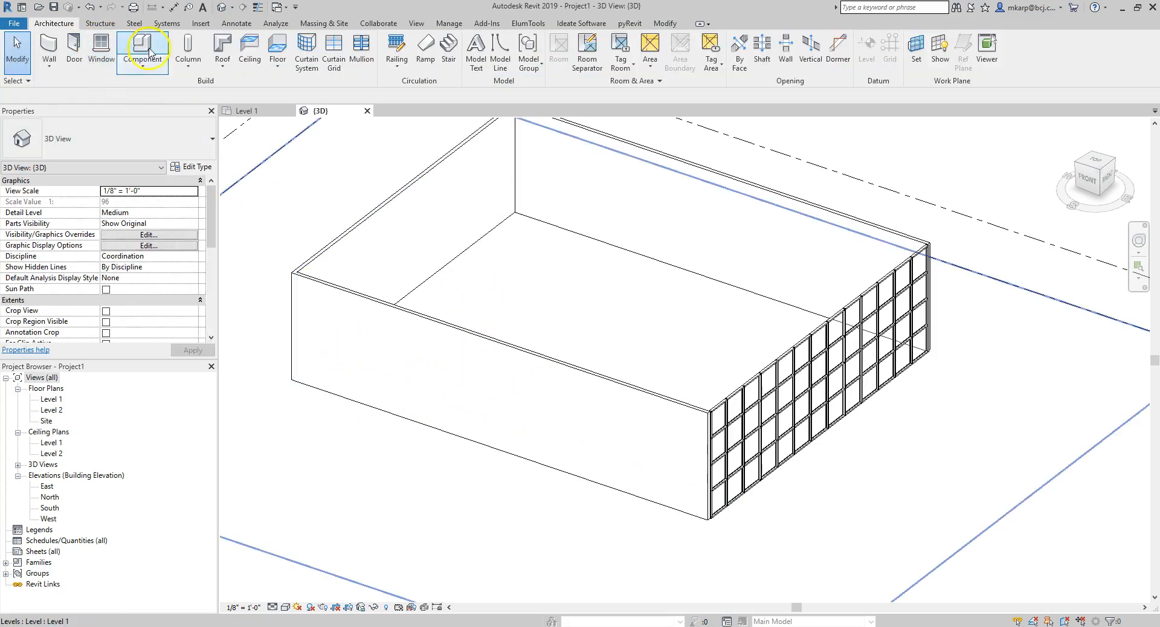
Step: Start loading a family from the US Imperial library and sort its folders alphabetically by name
{"action": "left_click", "coordinate": [206, 28]}
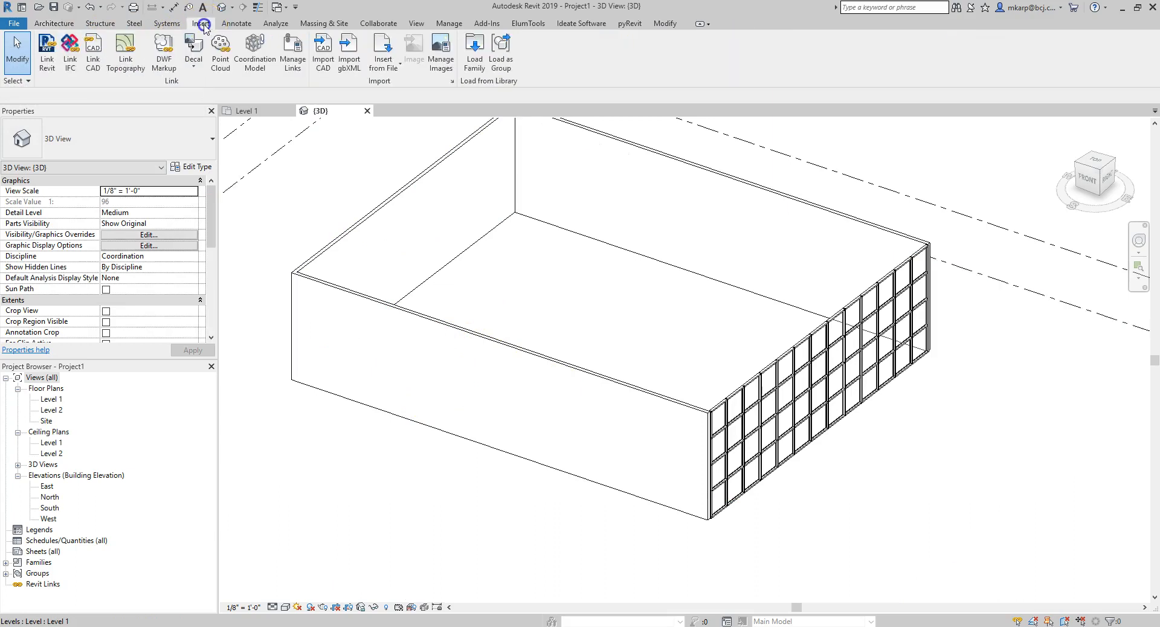
{"action": "left_click", "coordinate": [476, 44]}
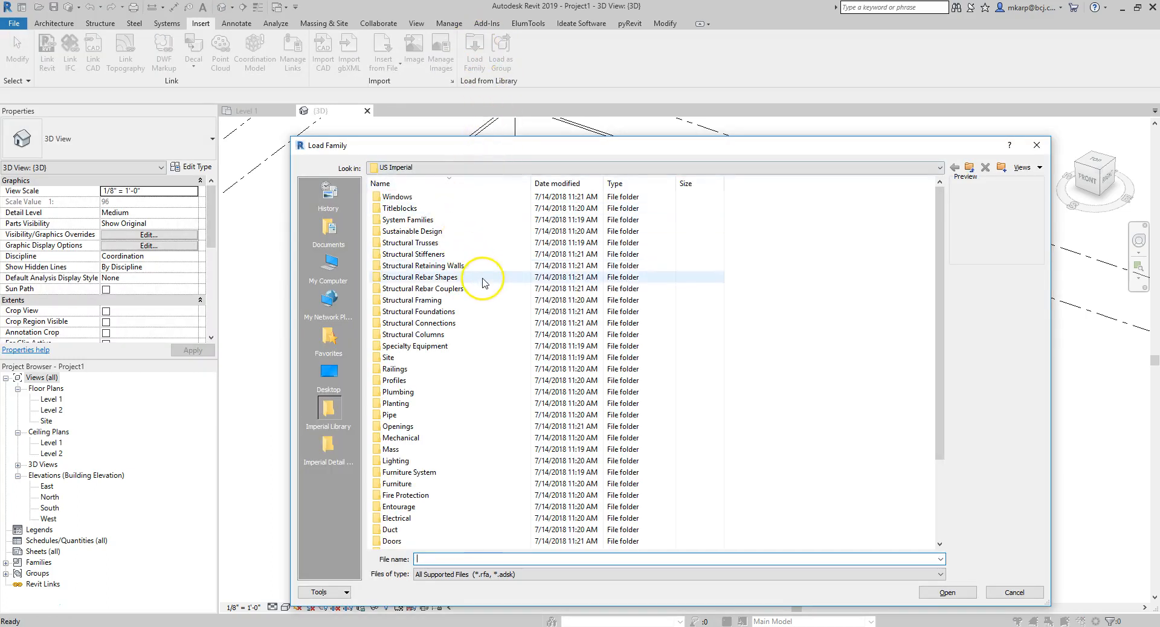
{"action": "left_click", "coordinate": [368, 185]}
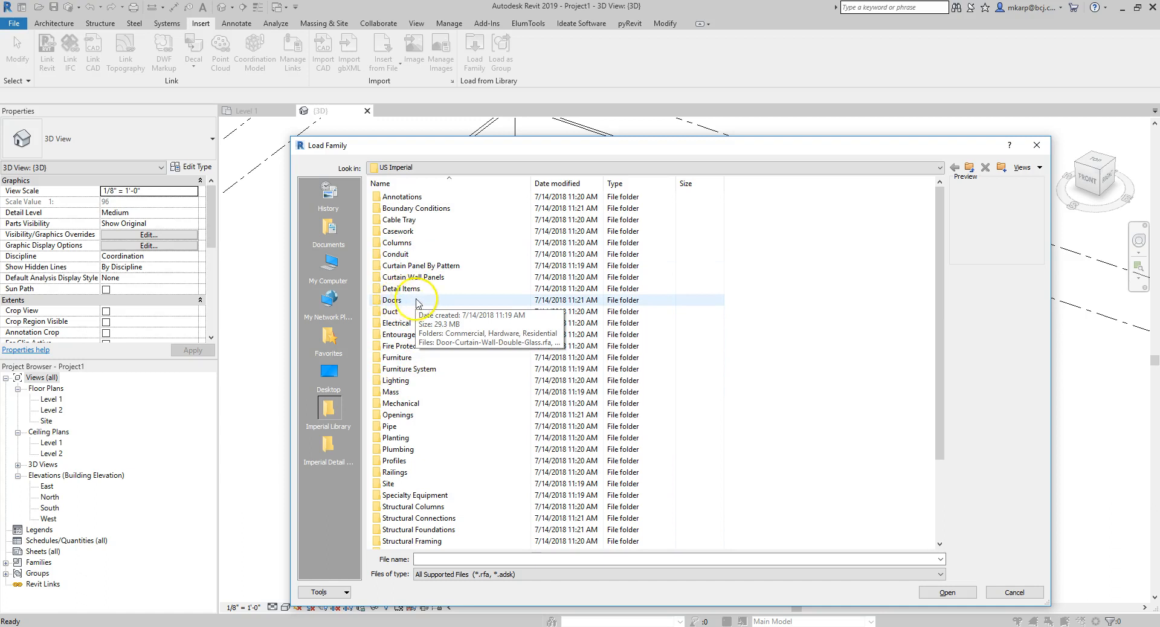
Step: Browse the US Imperial library, including the contents of its Annotations and Entourage folders
{"action": "double_click", "coordinate": [417, 197]}
{"action": "left_click", "coordinate": [406, 198]}
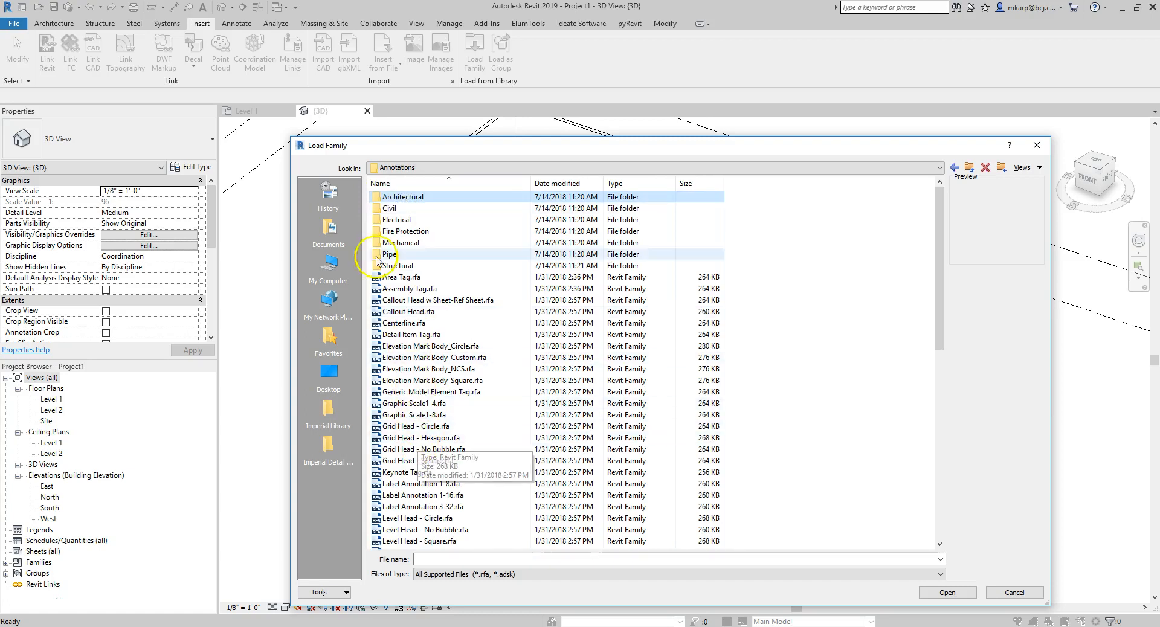
{"action": "left_click", "coordinate": [969, 168]}
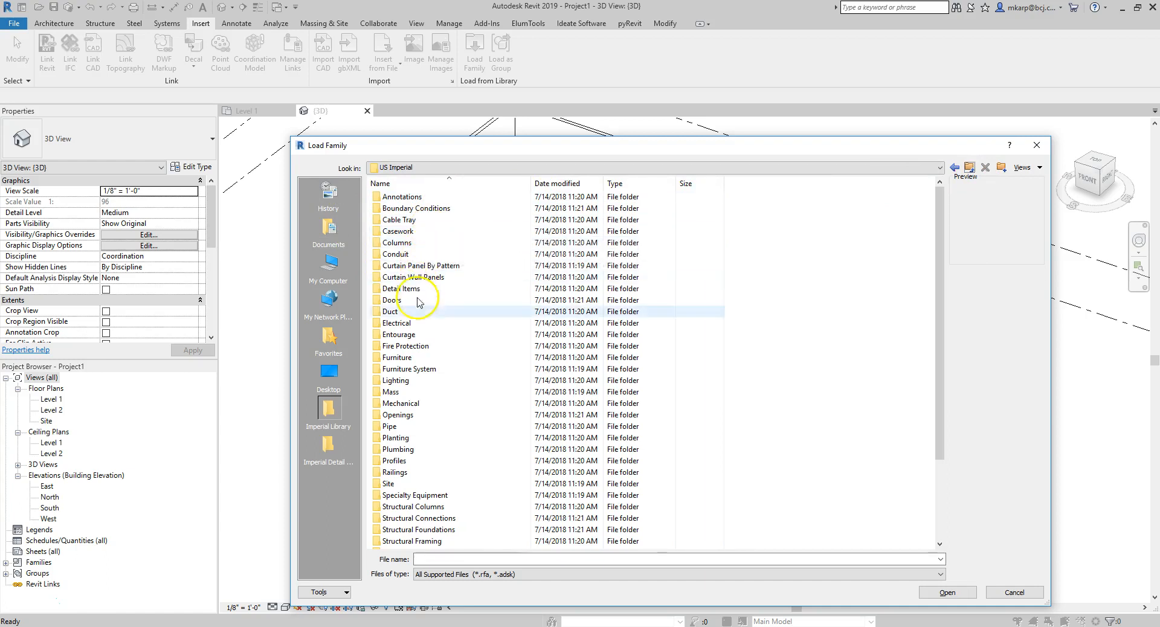
{"action": "double_click", "coordinate": [410, 334]}
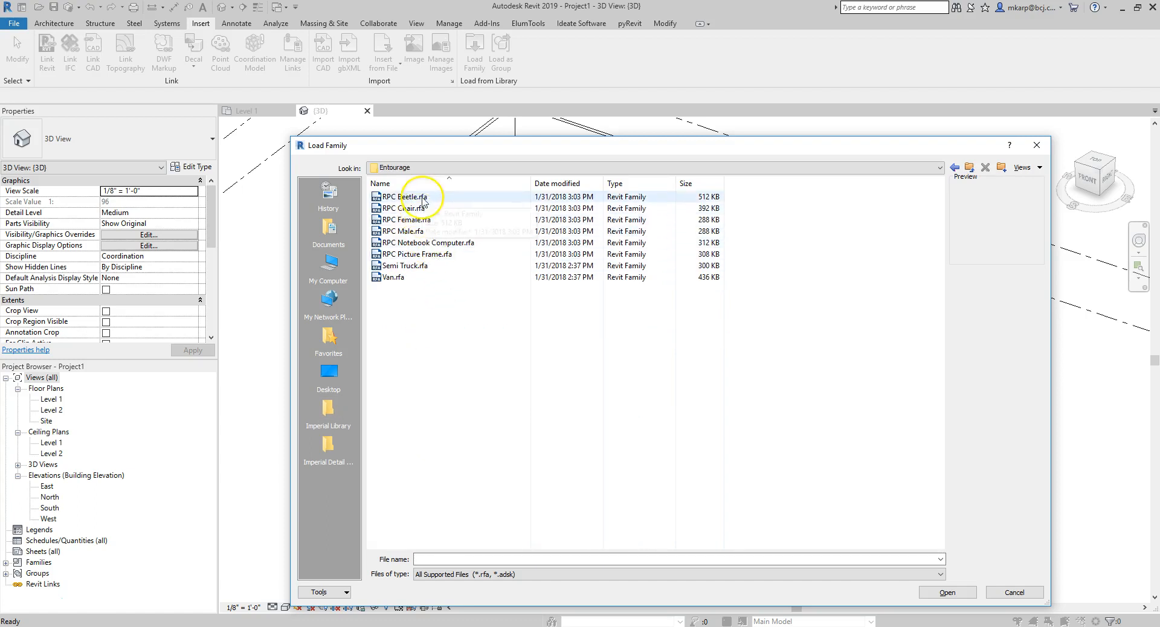
{"action": "left_click", "coordinate": [969, 168]}
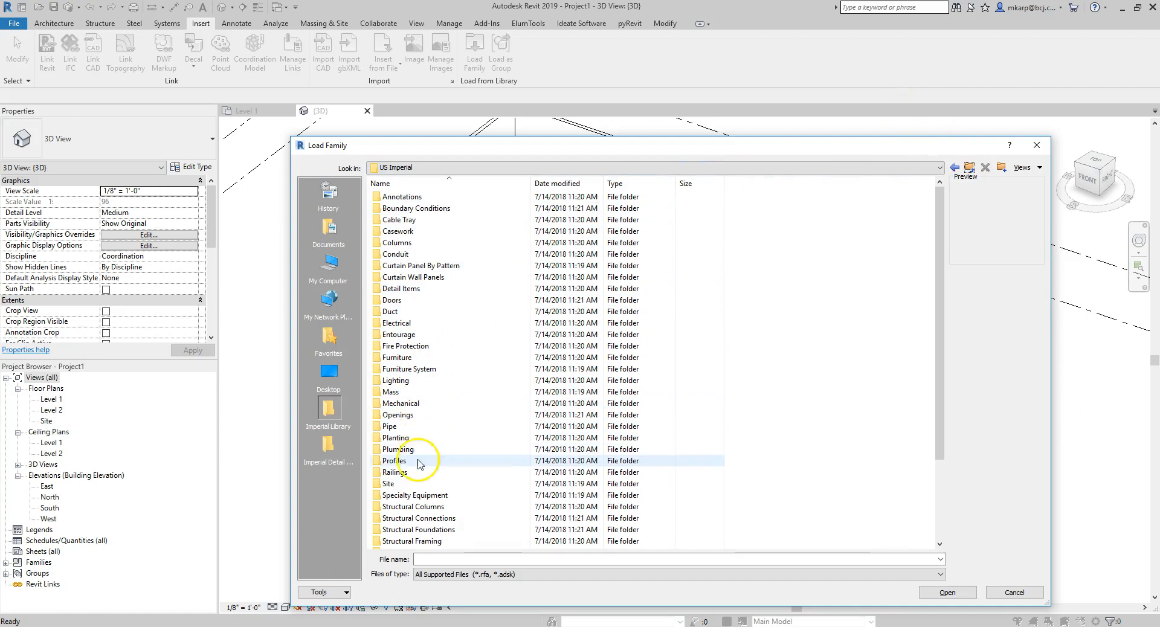
{"action": "scroll", "coordinate": [446, 494], "scroll_direction": "down", "scroll_amount": 3}
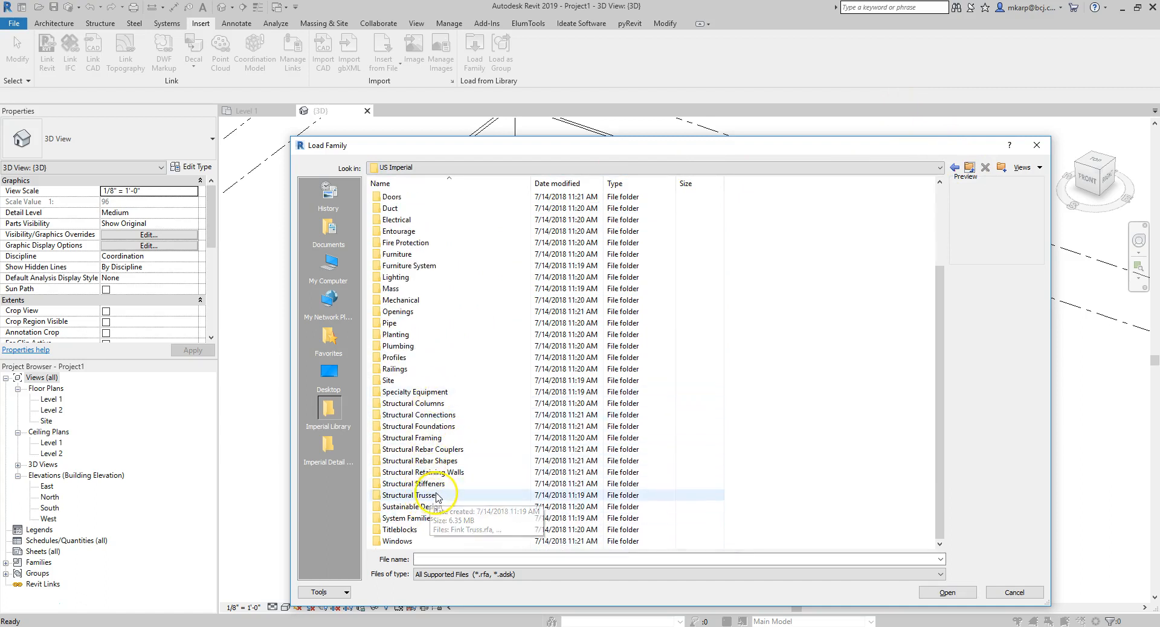
{"action": "scroll", "coordinate": [432, 447], "scroll_direction": "up", "scroll_amount": 3}
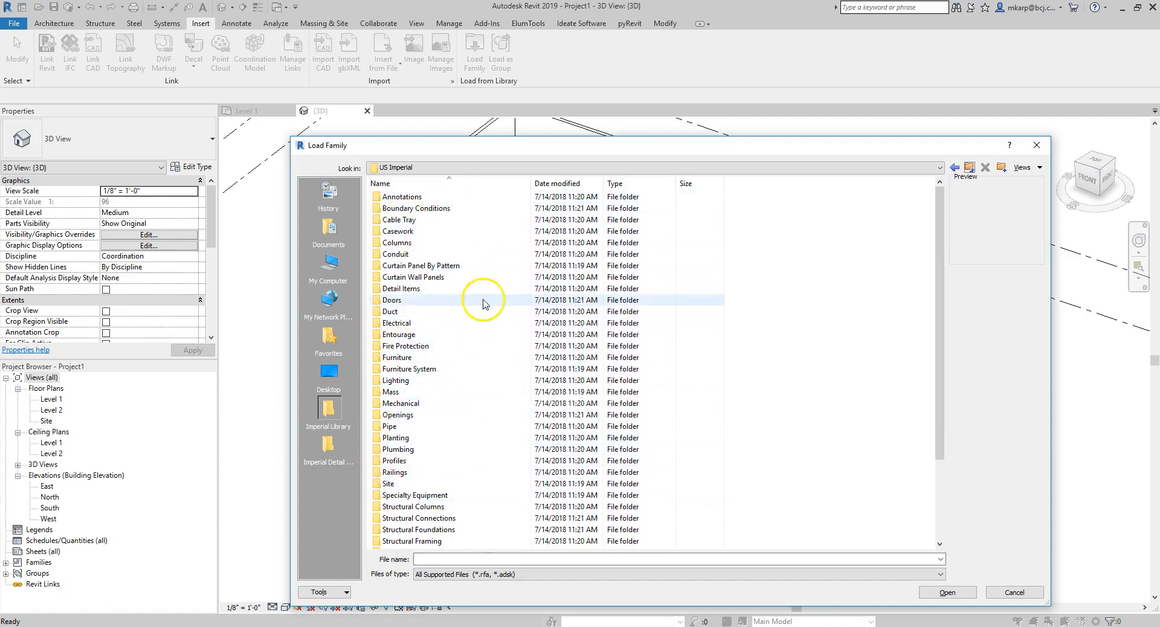
Step: Preview the exterior and passage door families in the Commercial subfolder of the Doors library
{"action": "double_click", "coordinate": [395, 300]}
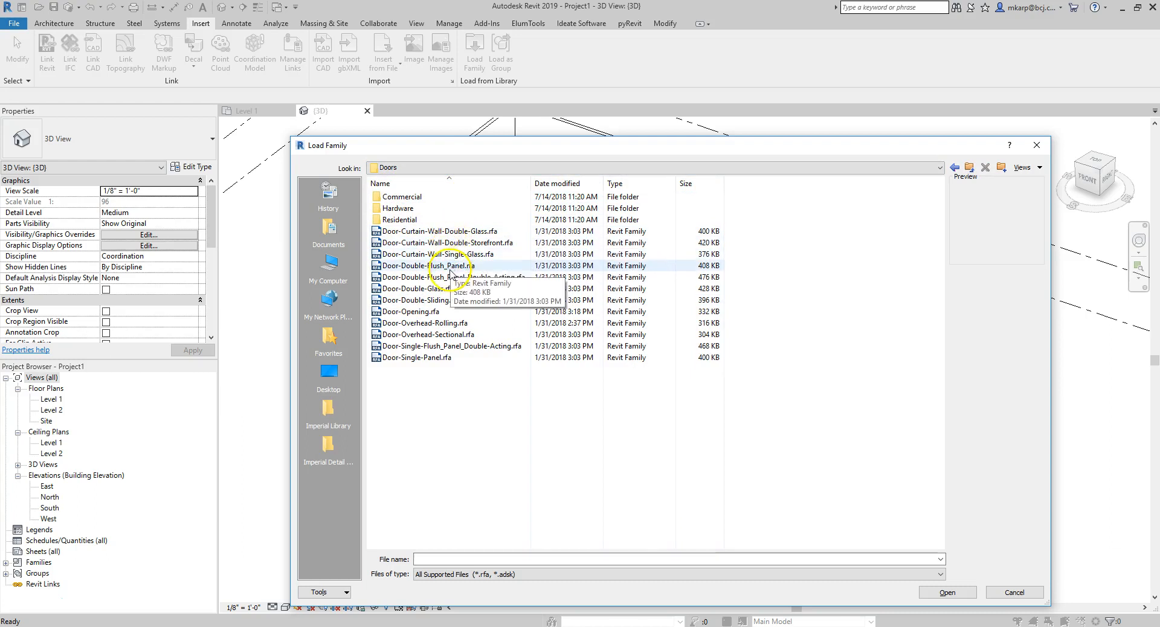
{"action": "double_click", "coordinate": [413, 197]}
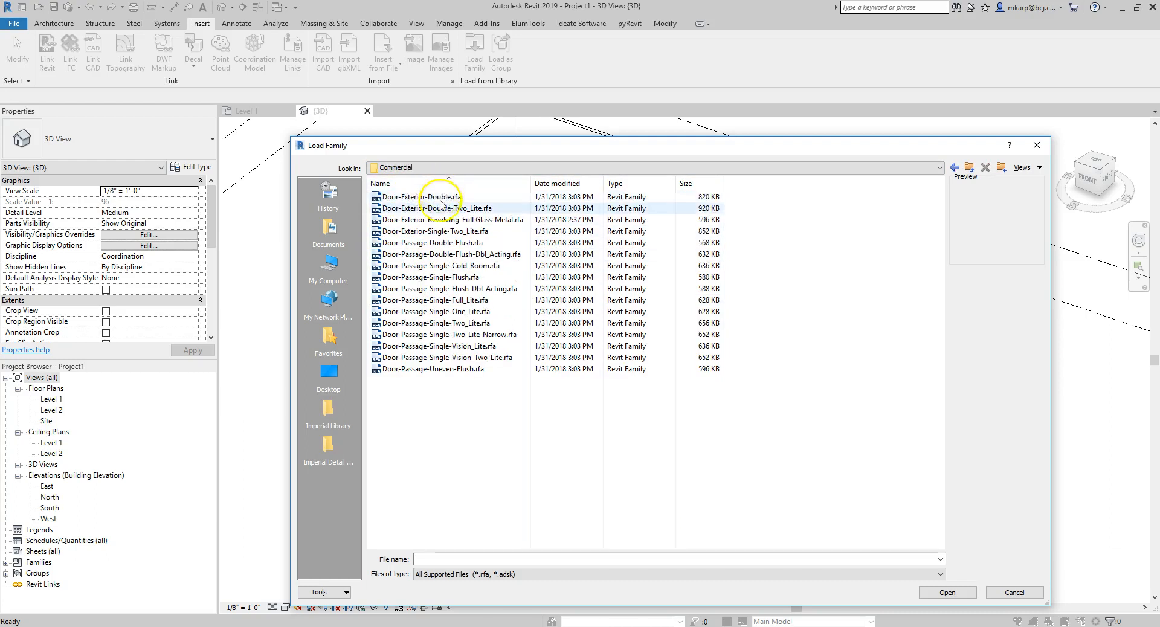
{"action": "left_click", "coordinate": [449, 220]}
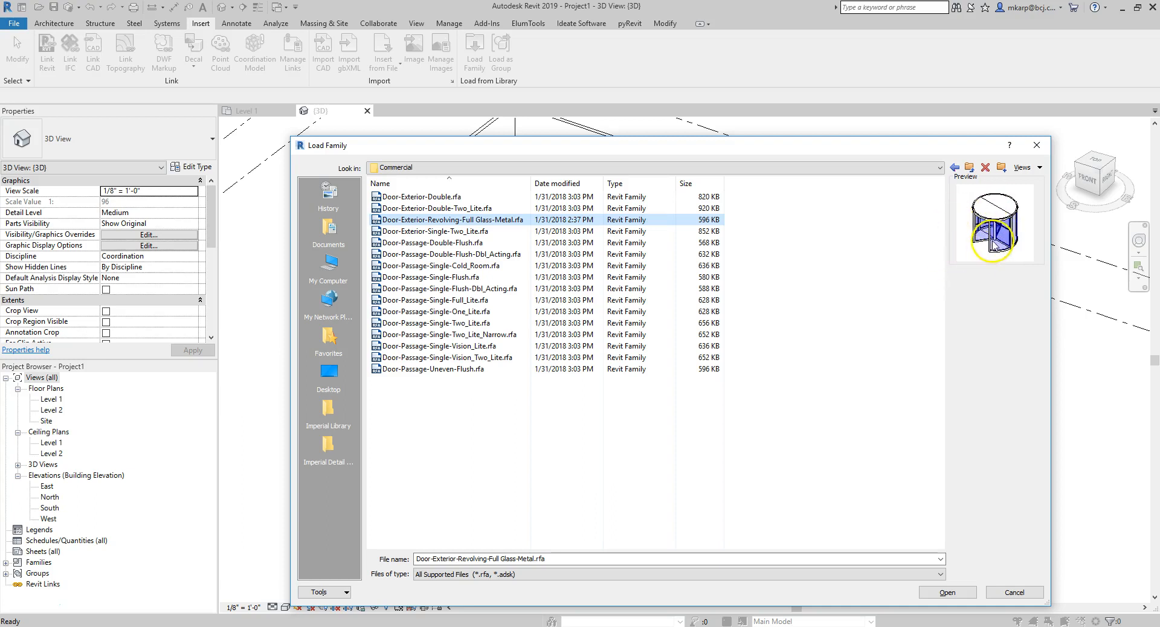
{"action": "left_click", "coordinate": [473, 232]}
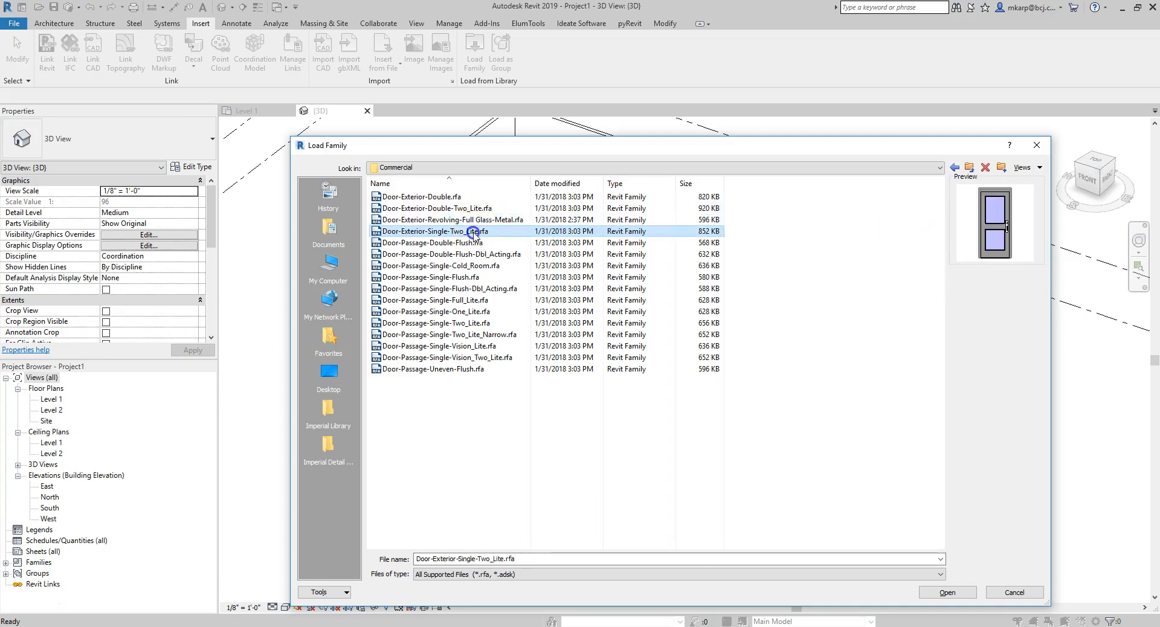
{"action": "left_click", "coordinate": [473, 242]}
{"action": "left_click", "coordinate": [473, 265]}
{"action": "left_click", "coordinate": [473, 277]}
{"action": "left_click", "coordinate": [470, 299]}
{"action": "left_click", "coordinate": [468, 311]}
{"action": "left_click", "coordinate": [467, 322]}
{"action": "left_click", "coordinate": [464, 334]}
{"action": "left_click", "coordinate": [462, 346]}
{"action": "left_click", "coordinate": [461, 369]}
{"action": "left_click", "coordinate": [461, 357]}
{"action": "left_click", "coordinate": [462, 334]}
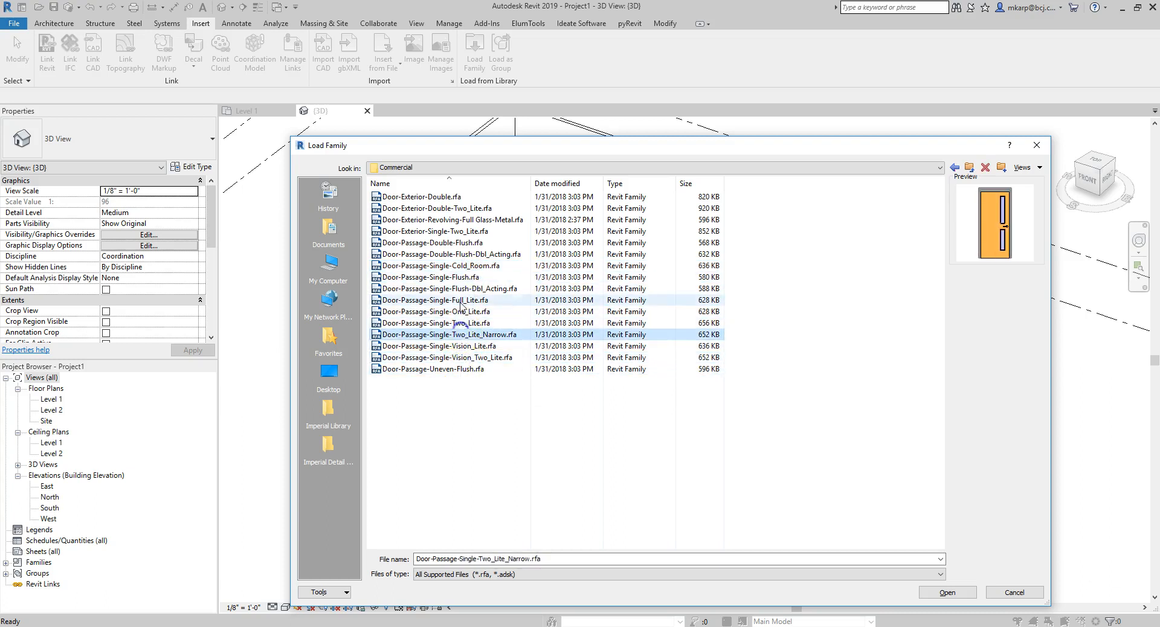
Step: Return to the main Doors folder and preview its double, sliding, opening and overhead door families
{"action": "left_click", "coordinate": [970, 167]}
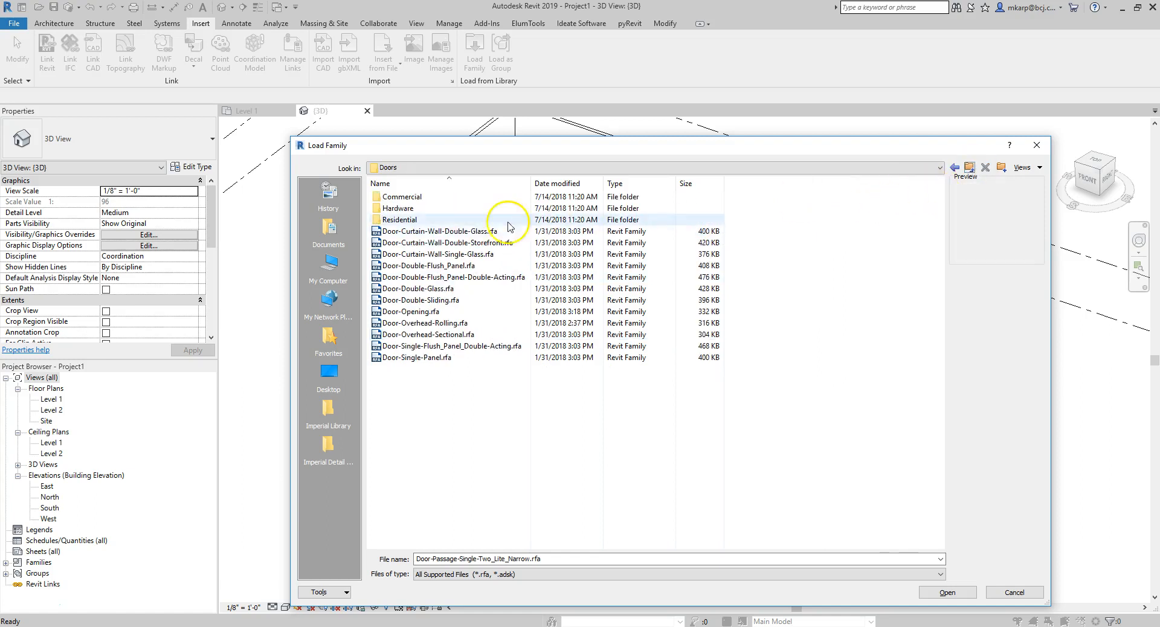
{"action": "left_click", "coordinate": [428, 290]}
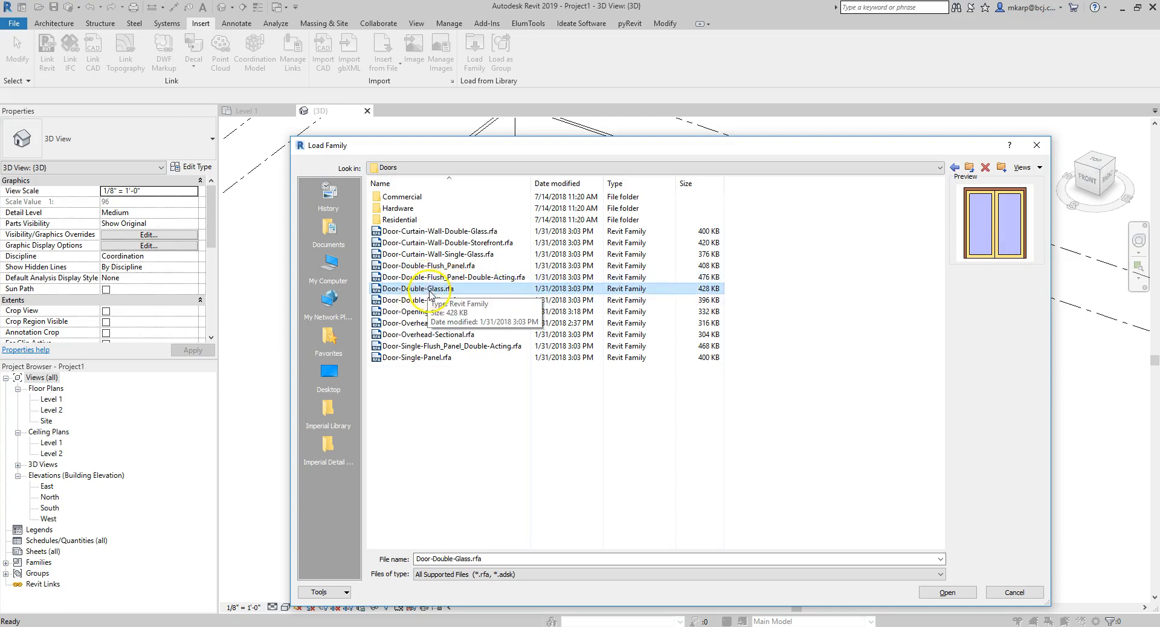
{"action": "left_click", "coordinate": [430, 300]}
{"action": "left_click", "coordinate": [430, 312]}
{"action": "left_click", "coordinate": [431, 325]}
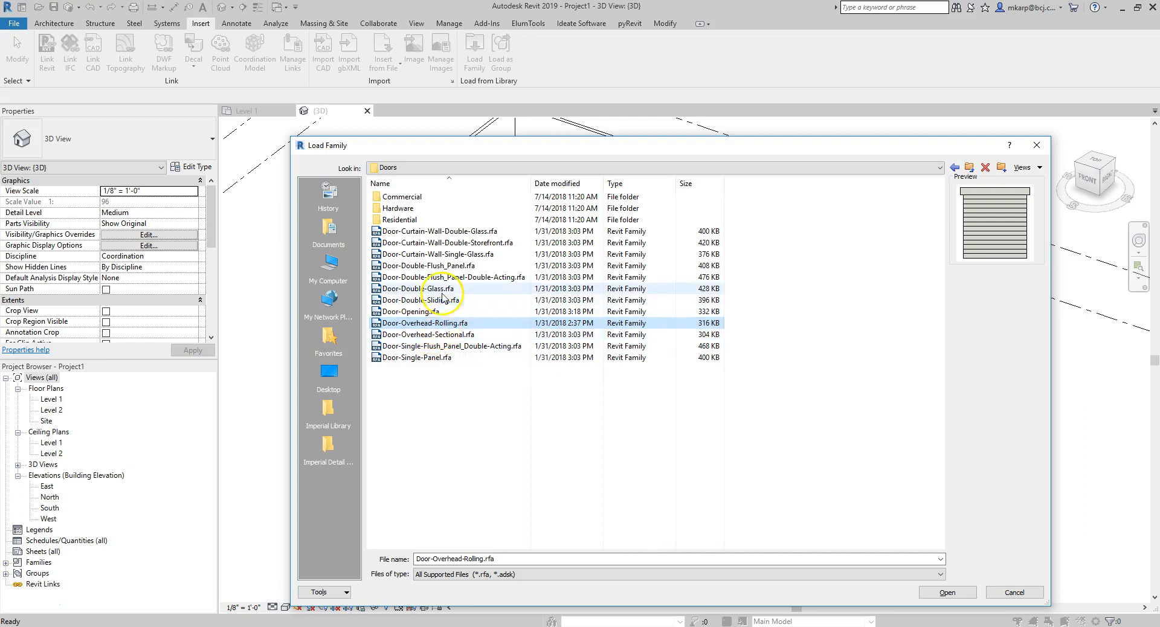
{"action": "left_click", "coordinate": [453, 267]}
{"action": "left_click", "coordinate": [453, 277]}
Step: Select Door-Double-Glass.rfa and Door-Overhead-Rolling.rfa together in the Doors folder and open both for loading
{"action": "left_click", "coordinate": [450, 289]}
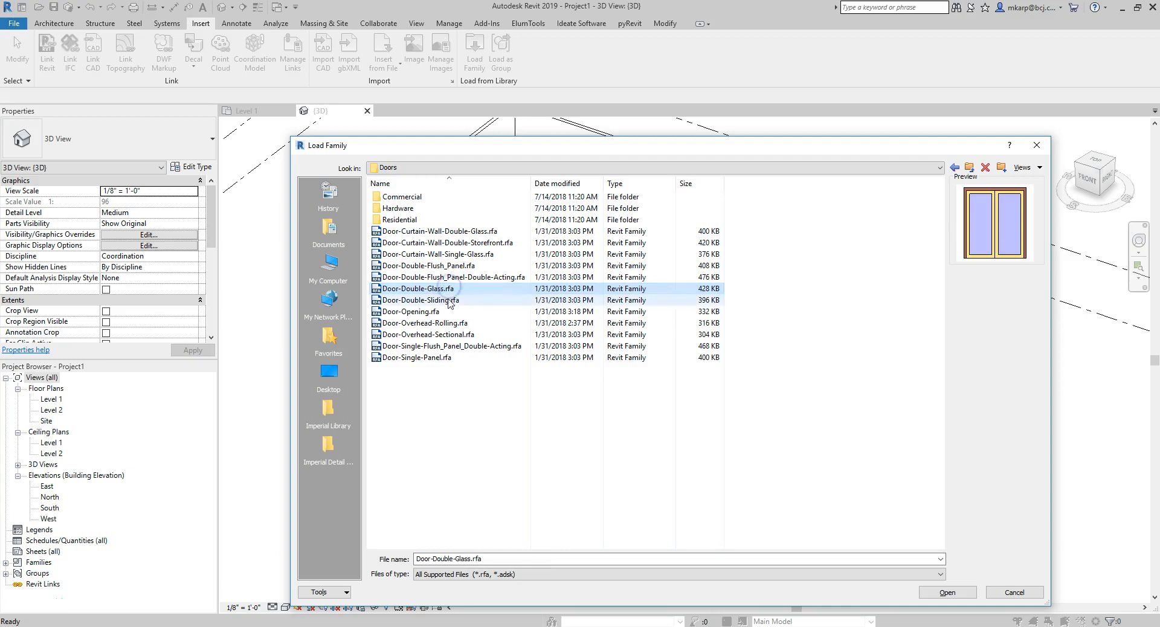
{"action": "left_click", "coordinate": [471, 324]}
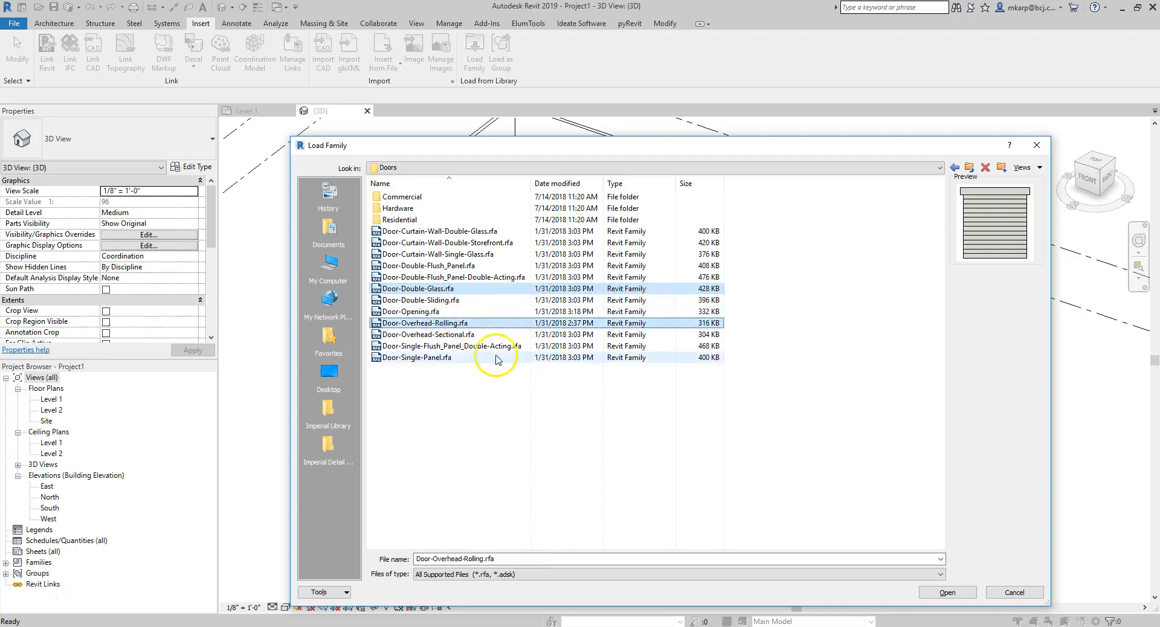
{"action": "left_click", "coordinate": [942, 593]}
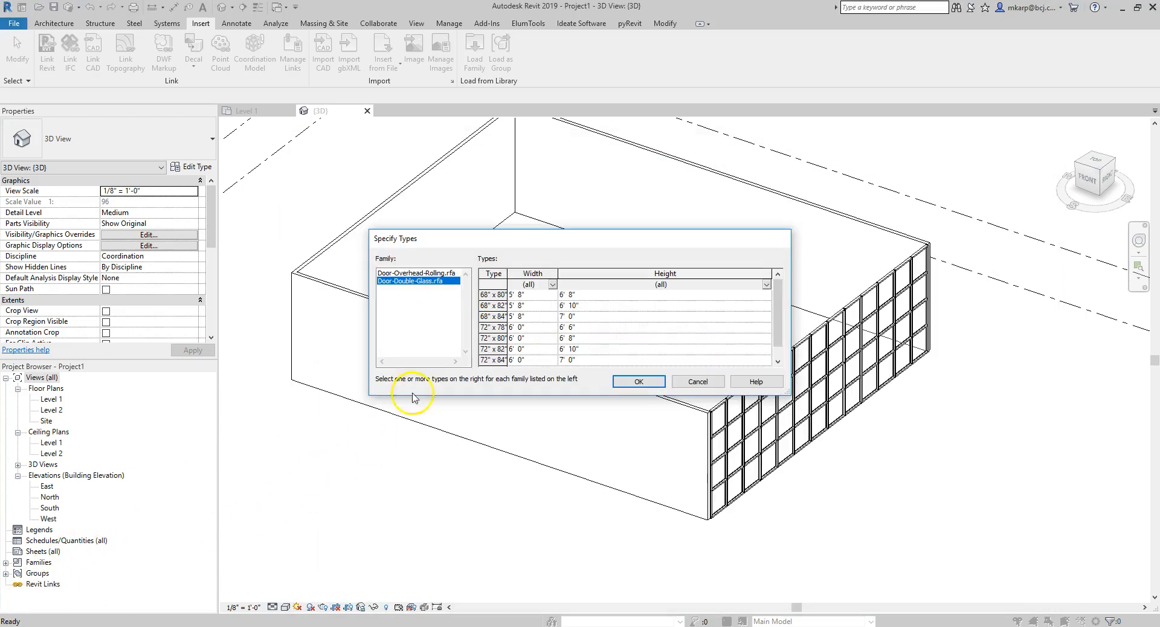
Step: Load all seven Door-Double-Glass types, 68" x 80" through 72" x 84", together with the Door-Overhead-Rolling family
{"action": "left_click", "coordinate": [436, 273]}
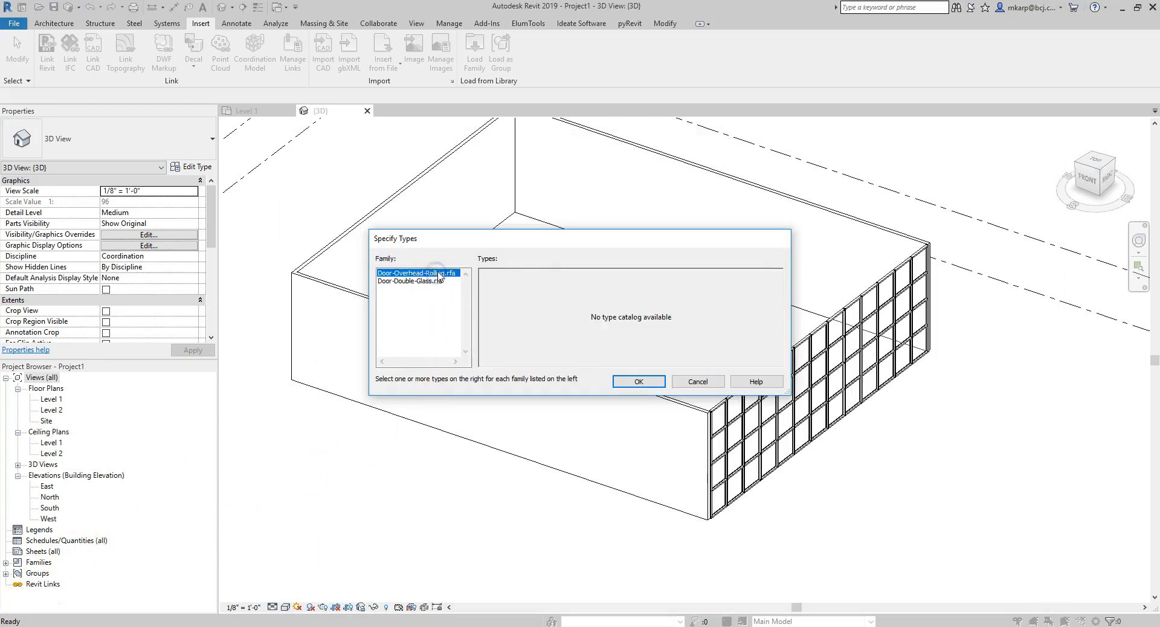
{"action": "left_click", "coordinate": [435, 282]}
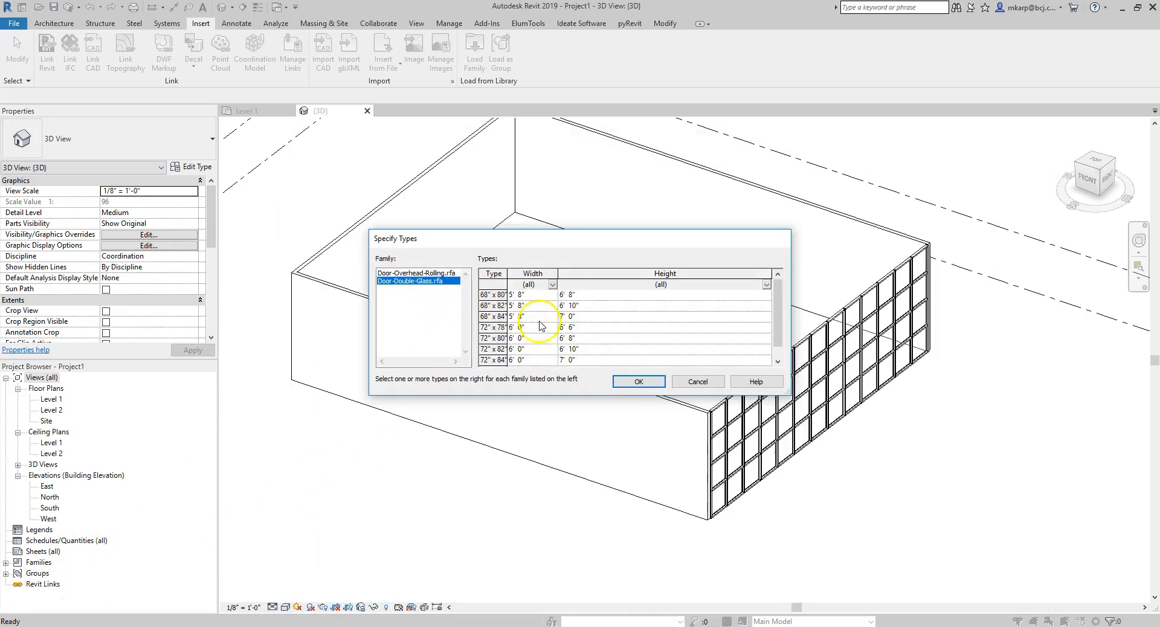
{"action": "left_click_drag", "start_coordinate": [576, 396], "coordinate": [576, 552]}
{"action": "left_click_drag", "start_coordinate": [605, 242], "coordinate": [617, 207]}
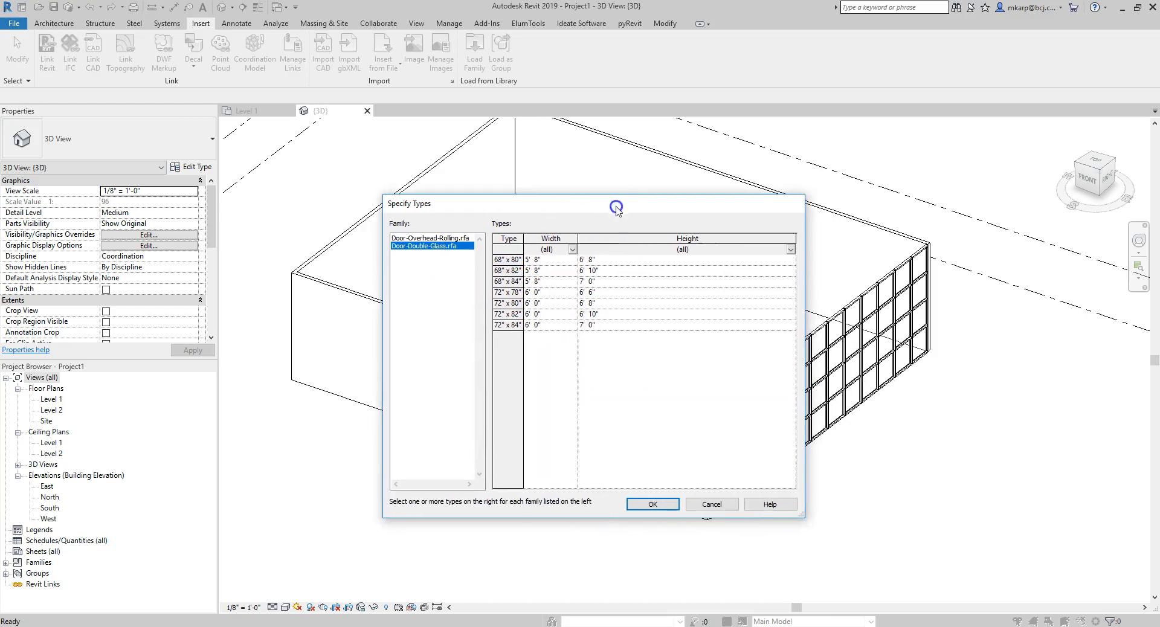
{"action": "left_click_drag", "start_coordinate": [525, 239], "coordinate": [516, 325]}
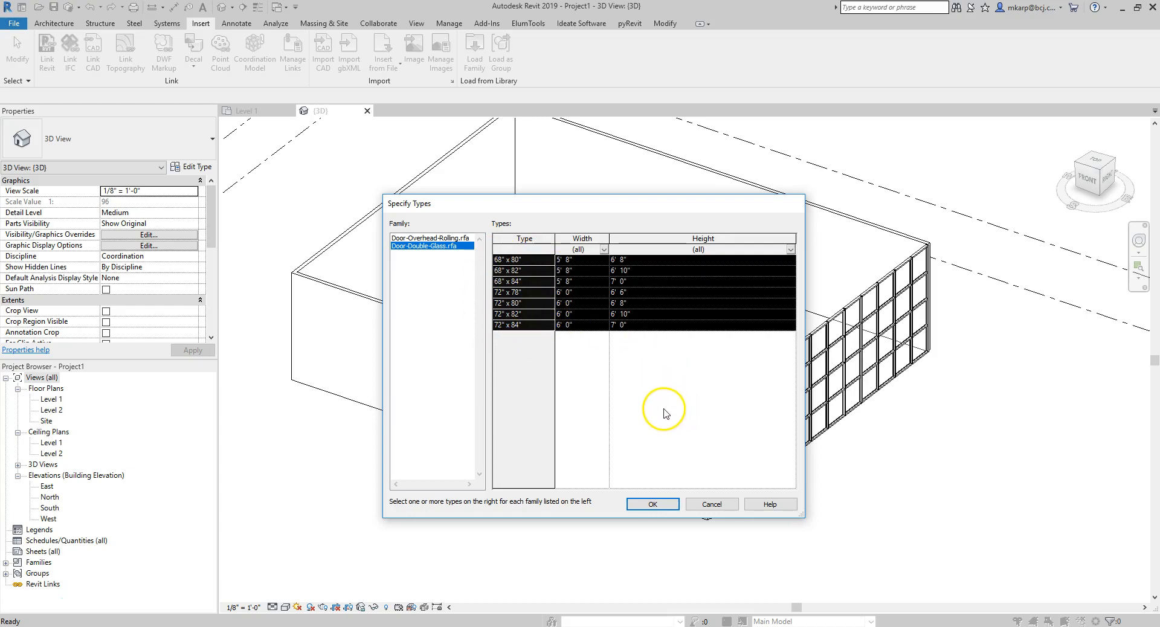
{"action": "left_click", "coordinate": [653, 505]}
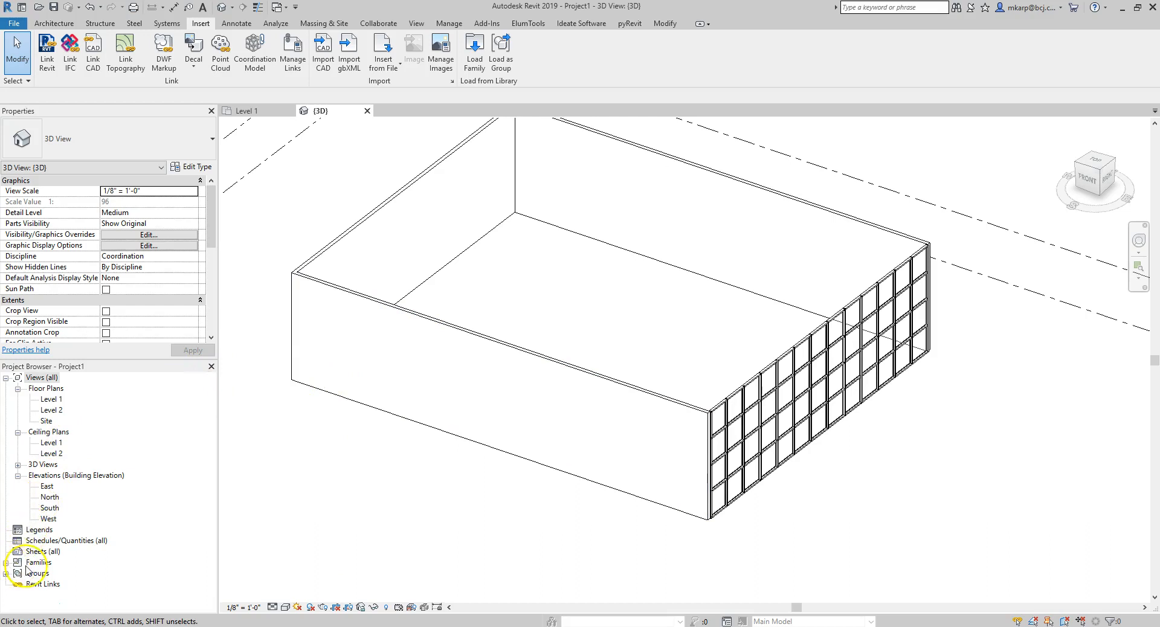
Step: Expand the Doors category among the project's families, check the Single-Flush types and list the Door-Double-Glass types
{"action": "left_click", "coordinate": [6, 563]}
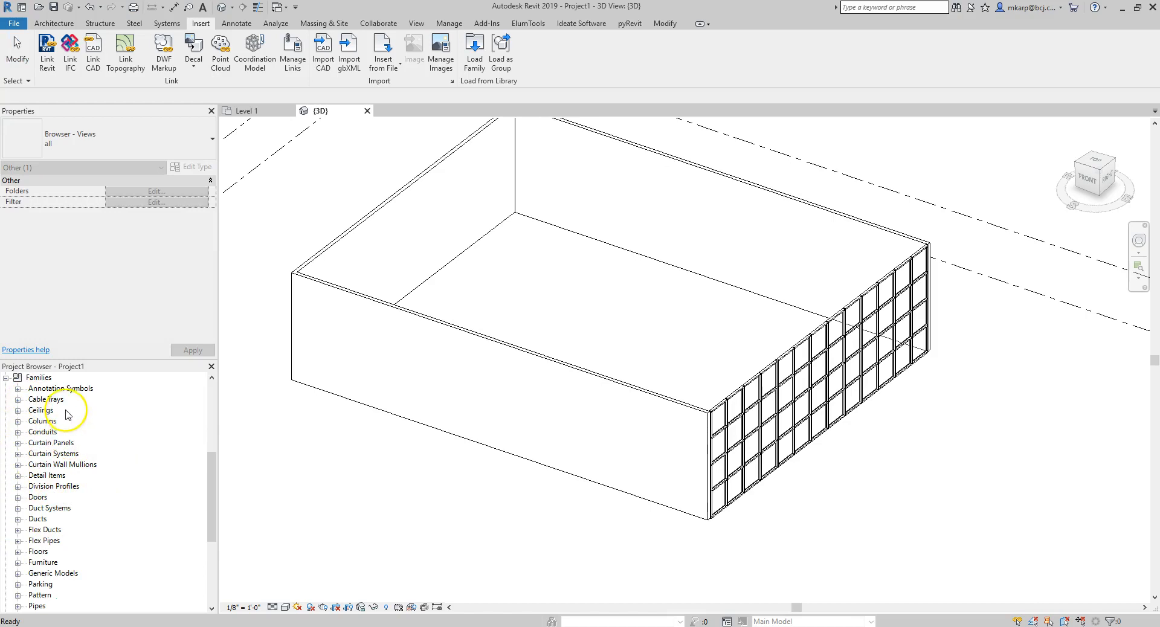
{"action": "scroll", "coordinate": [70, 407], "scroll_direction": "down", "scroll_amount": 1}
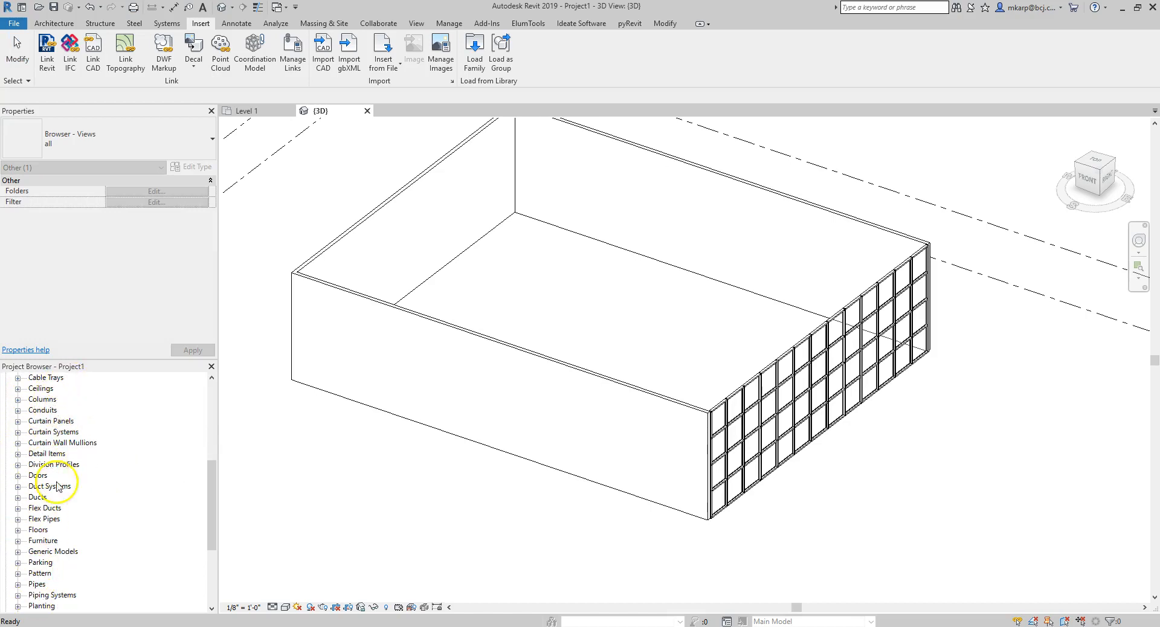
{"action": "scroll", "coordinate": [77, 416], "scroll_direction": "up", "scroll_amount": 1}
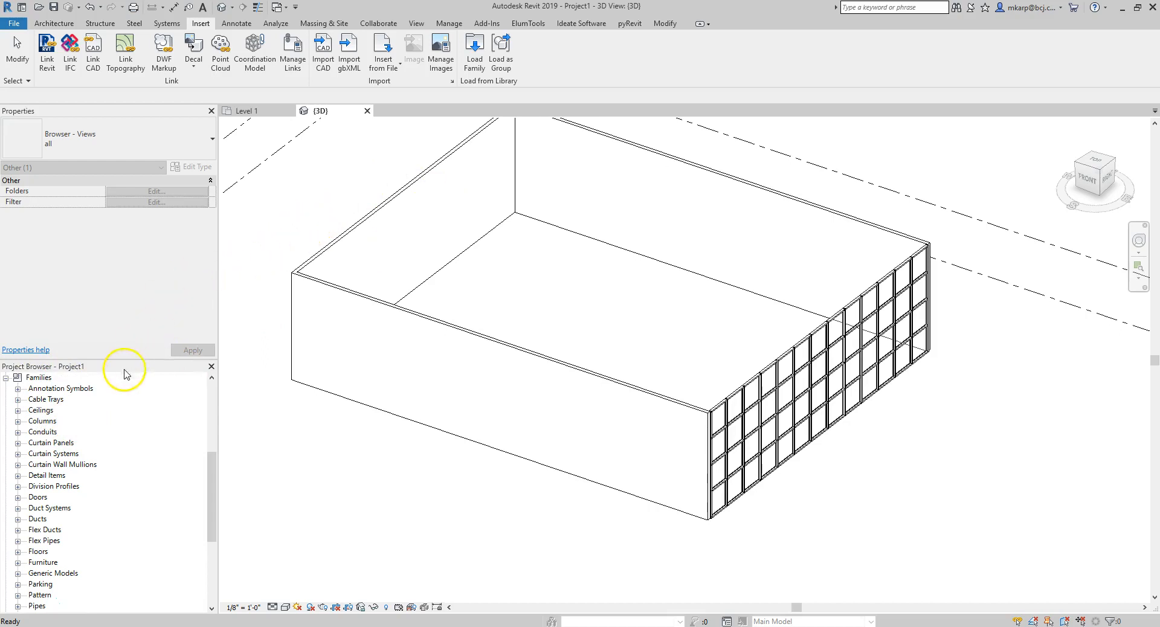
{"action": "left_click", "coordinate": [19, 497]}
{"action": "scroll", "coordinate": [66, 464], "scroll_direction": "down", "scroll_amount": 1}
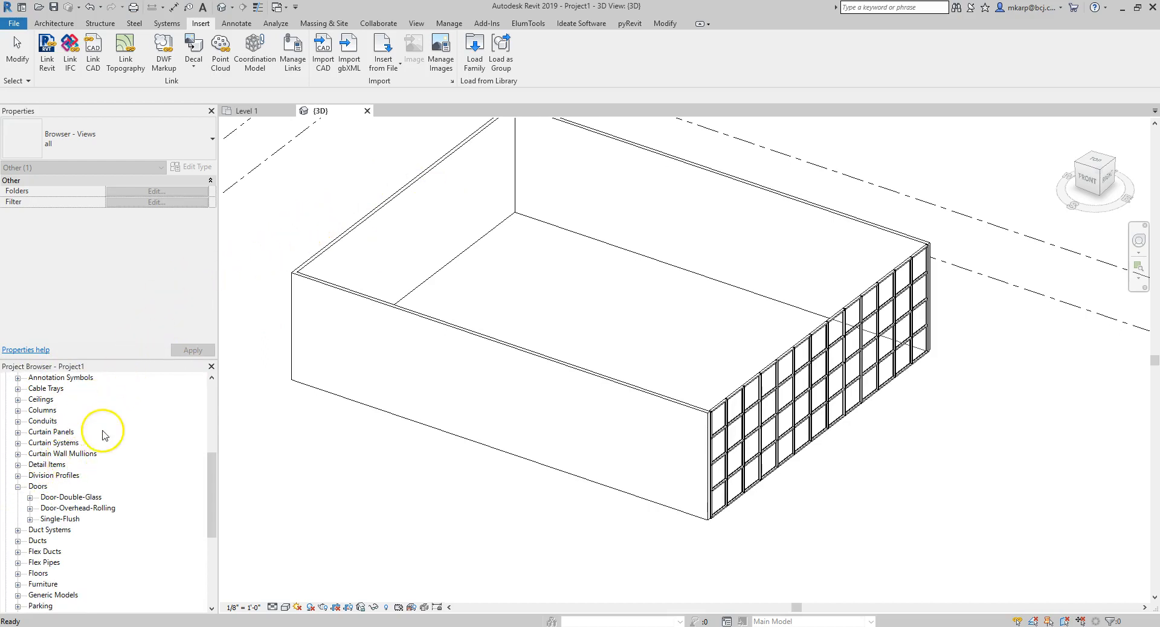
{"action": "left_click", "coordinate": [31, 519]}
{"action": "left_click", "coordinate": [30, 519]}
{"action": "left_click", "coordinate": [30, 498]}
{"action": "scroll", "coordinate": [63, 480], "scroll_direction": "down", "scroll_amount": 2}
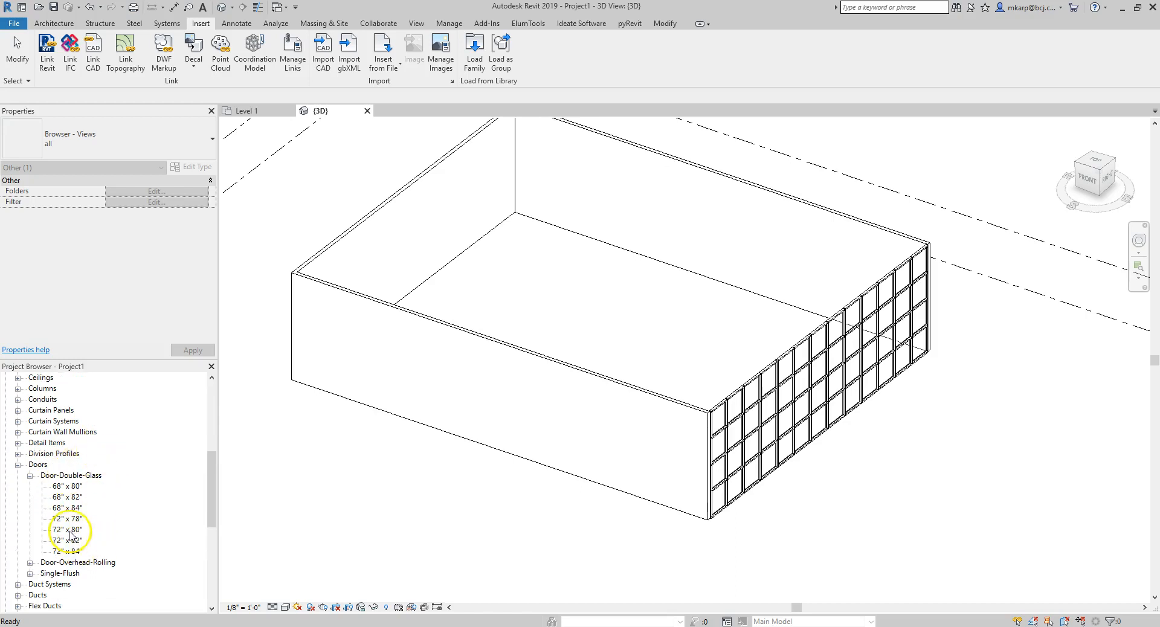
Step: Place a Door-Double-Glass 72" x 84" in the long front wall, toward the end away from the curtain wall
{"action": "left_click", "coordinate": [67, 519]}
{"action": "left_click", "coordinate": [67, 551]}
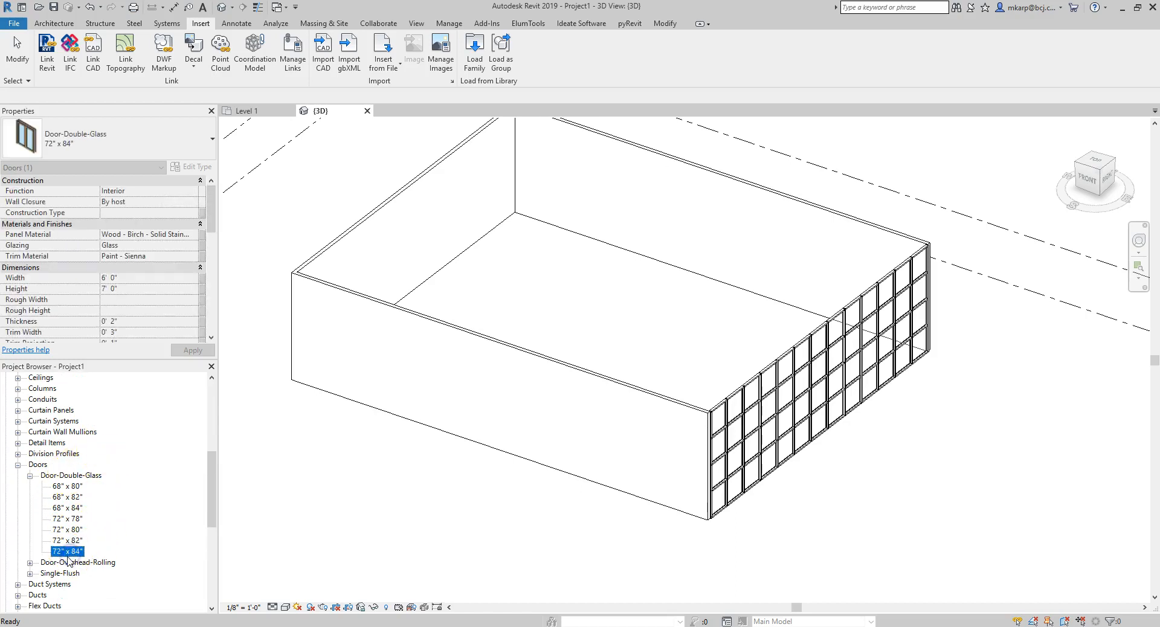
{"action": "left_click_drag", "start_coordinate": [83, 554], "coordinate": [373, 475]}
{"action": "left_click_drag", "start_coordinate": [63, 544], "coordinate": [279, 516]}
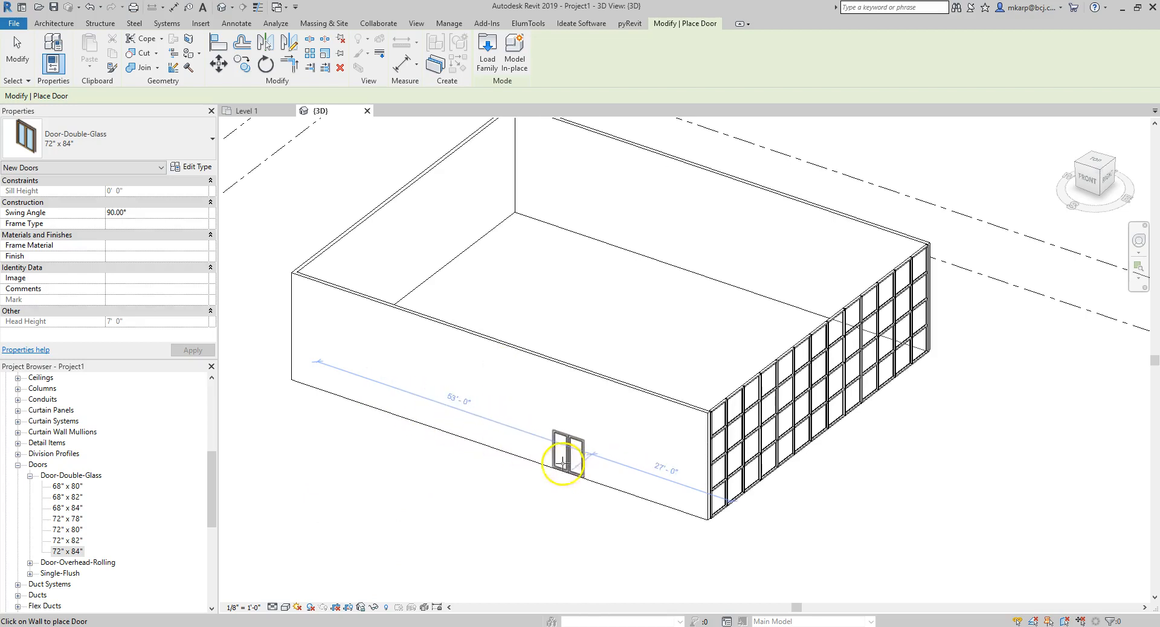
{"action": "left_click", "coordinate": [397, 404]}
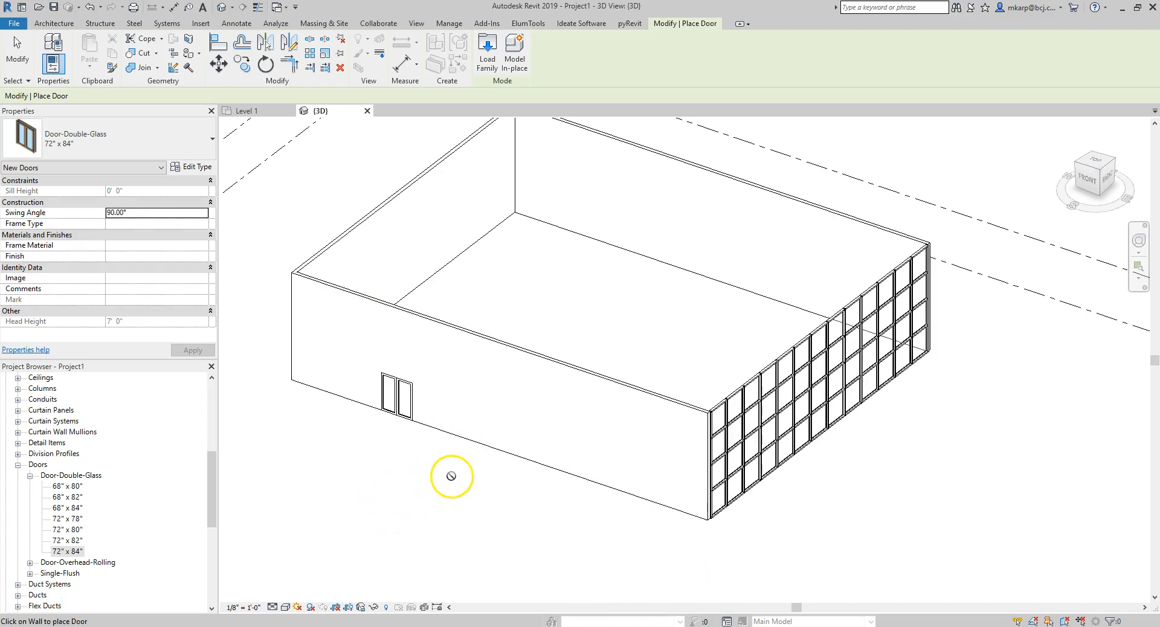
{"action": "key", "text": "Escape"}
{"action": "key", "text": "Escape"}
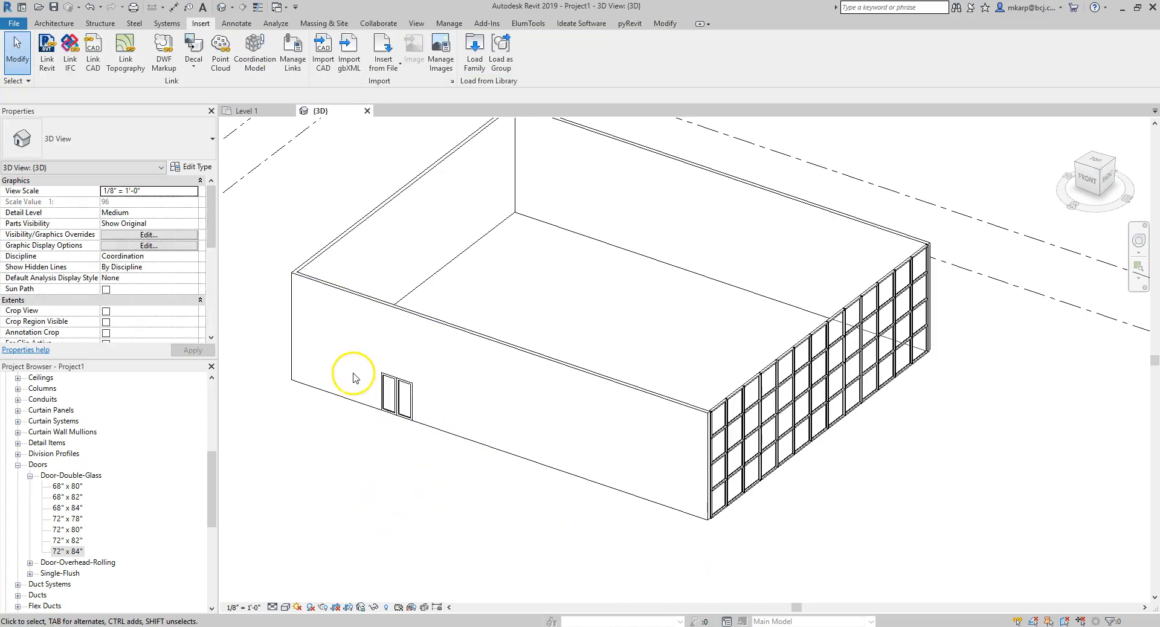
Step: Review the loaded door types offered by the Door tool
{"action": "left_click", "coordinate": [65, 24]}
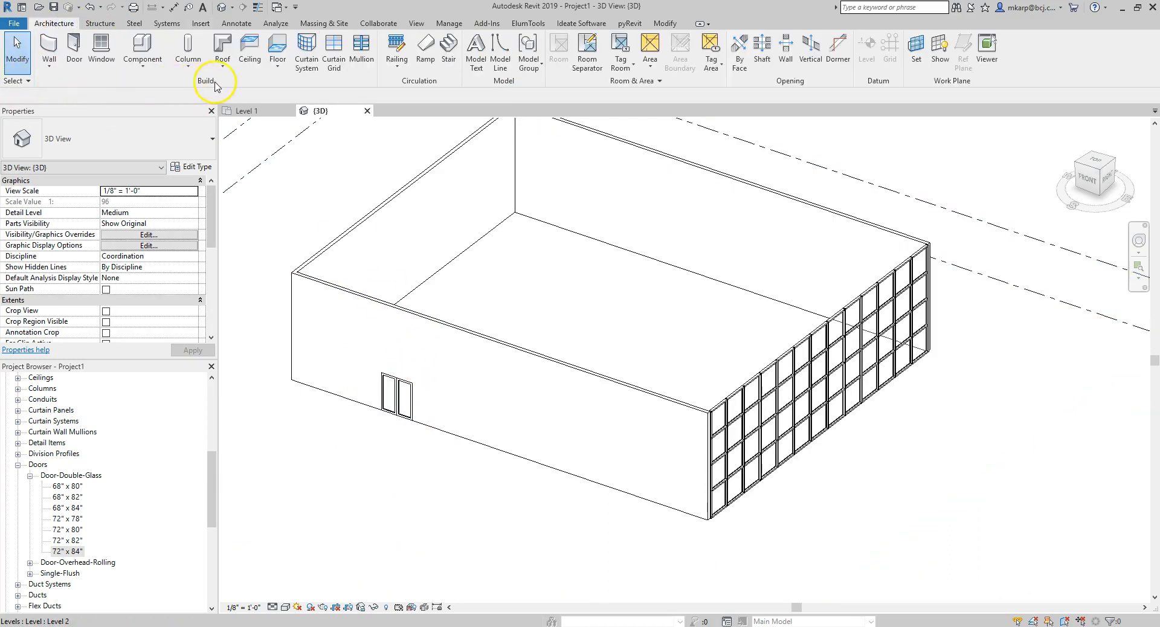
{"action": "left_click", "coordinate": [73, 47]}
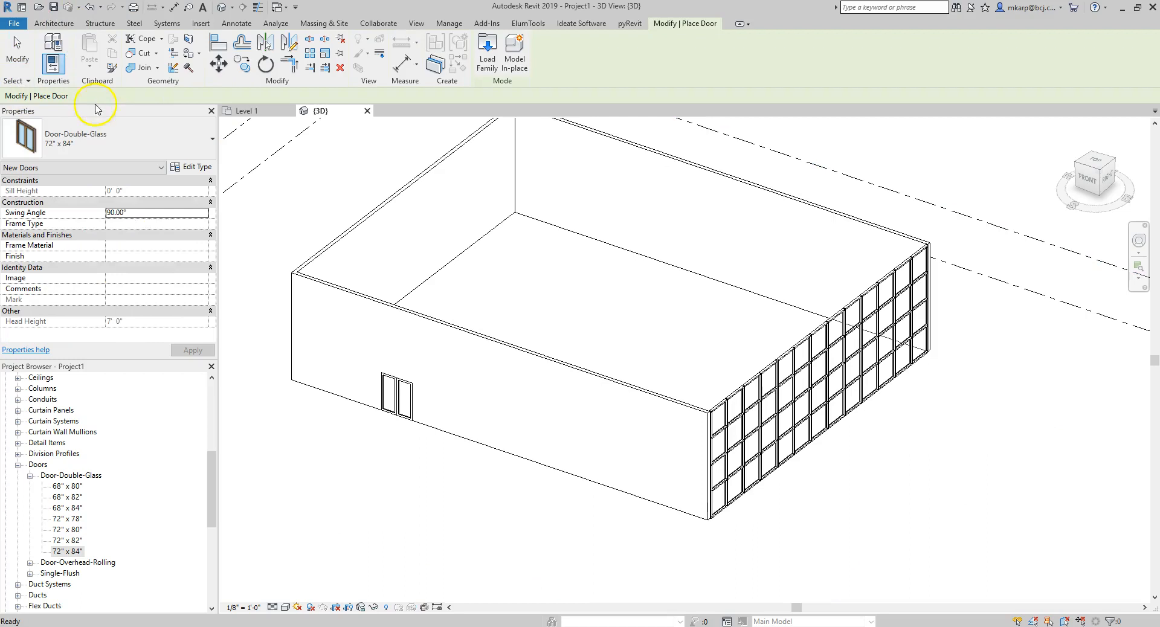
{"action": "left_click", "coordinate": [71, 140]}
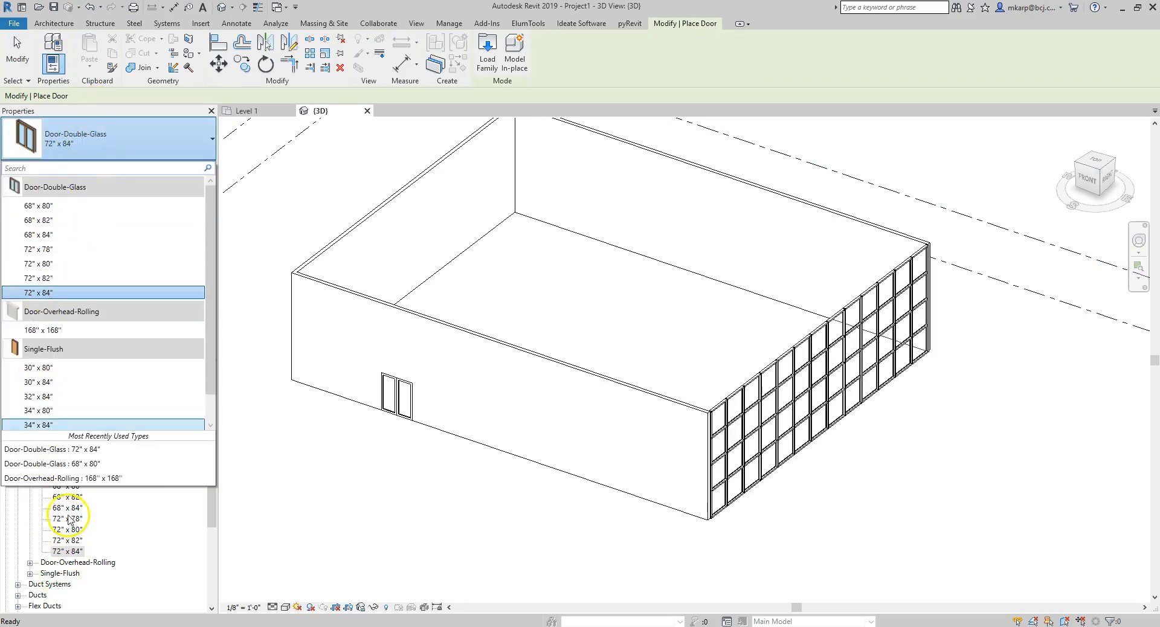
{"action": "key", "text": "Escape"}
{"action": "key", "text": "Escape"}
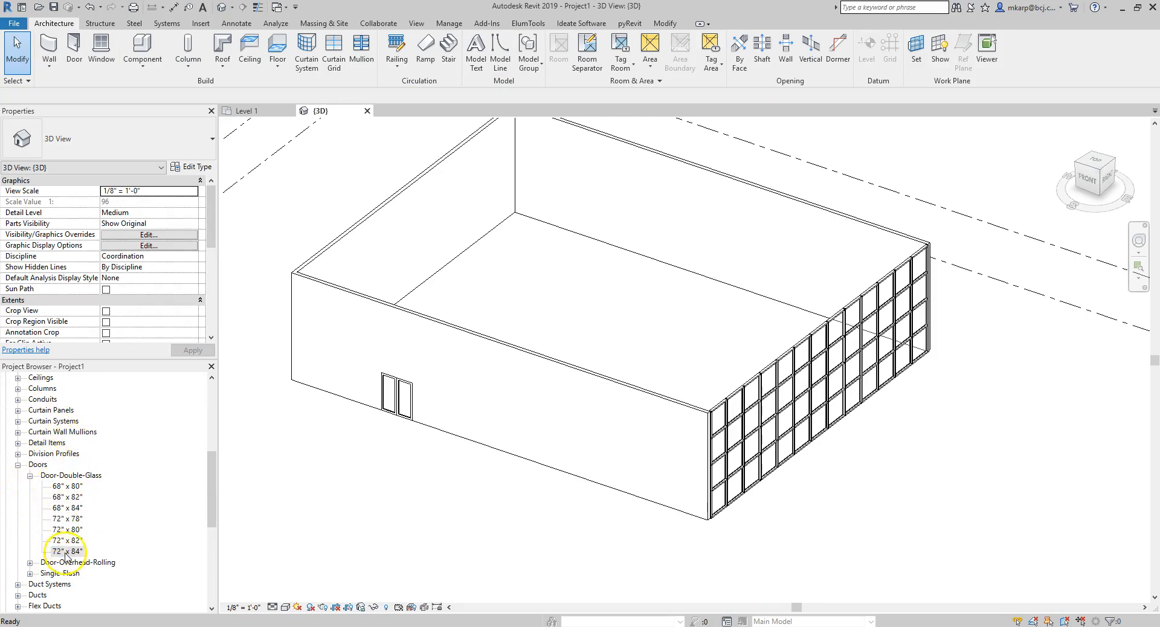
Step: Place a 168" x 168" Door-Overhead-Rolling in the front wall, about 34' from the double-glass door and 26' from the curtain wall corner
{"action": "left_click", "coordinate": [75, 47]}
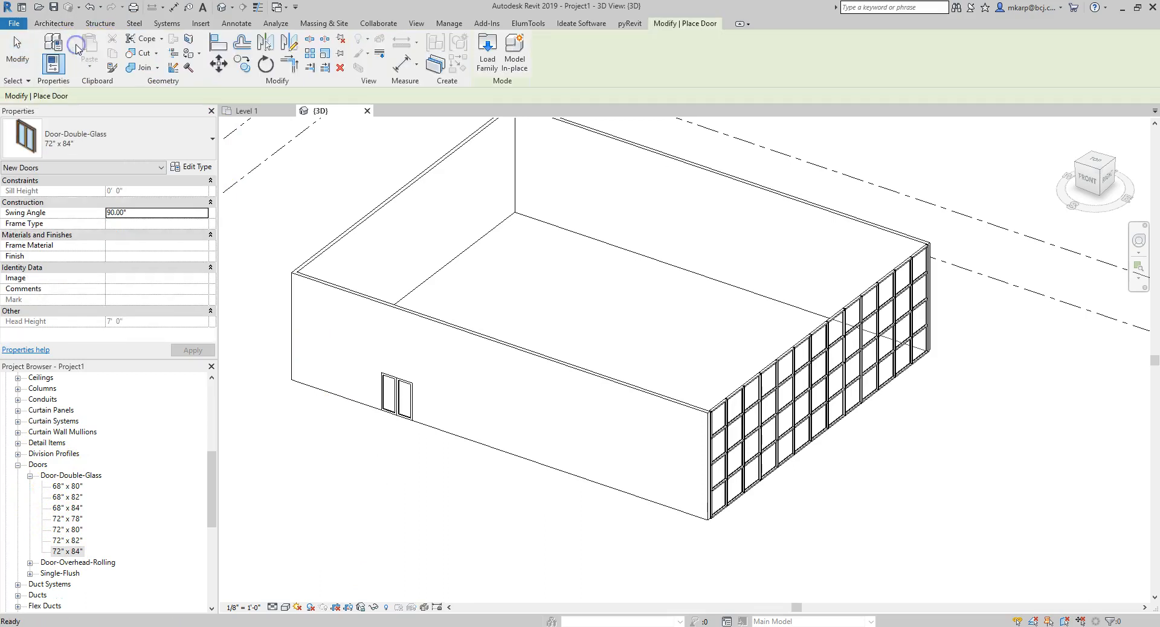
{"action": "left_click", "coordinate": [103, 138]}
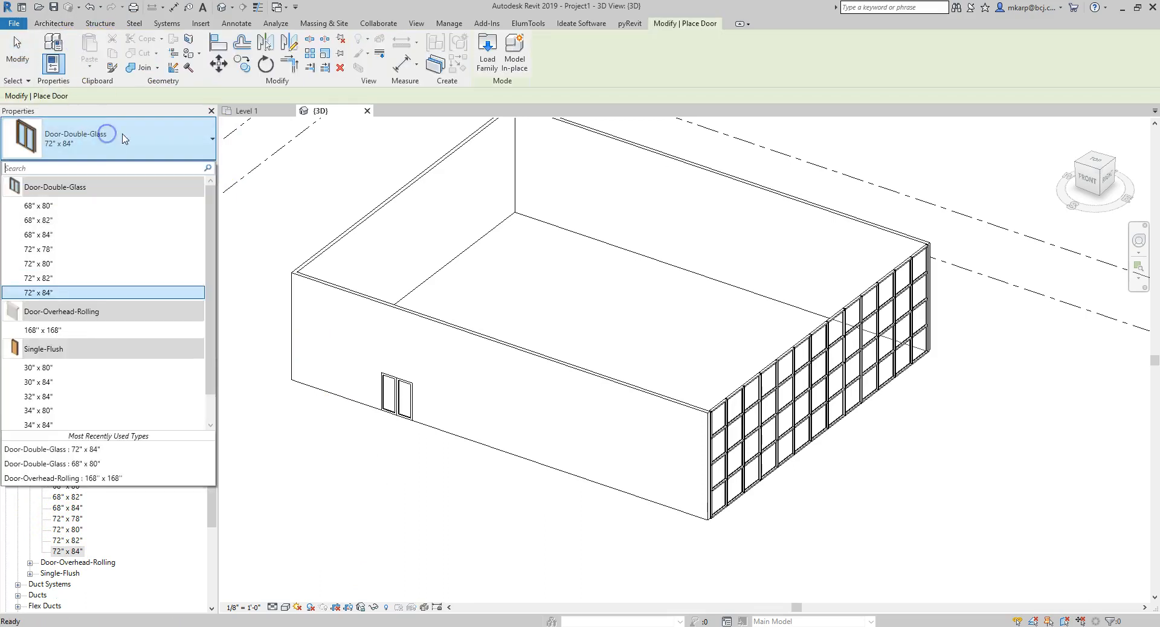
{"action": "left_click", "coordinate": [75, 331]}
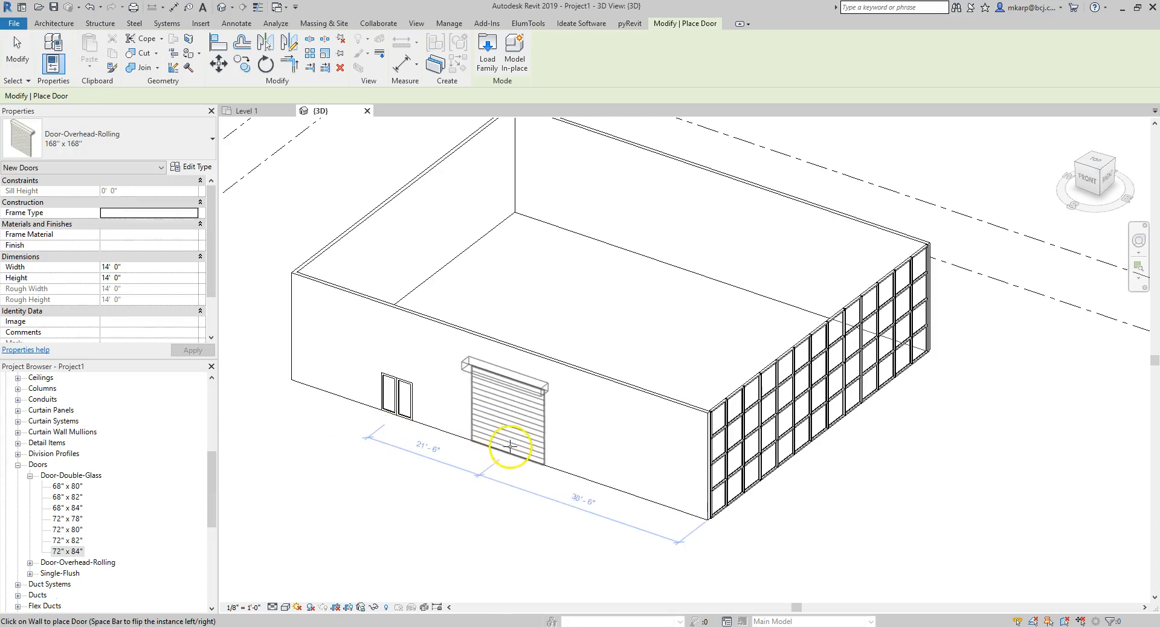
{"action": "left_click", "coordinate": [573, 466]}
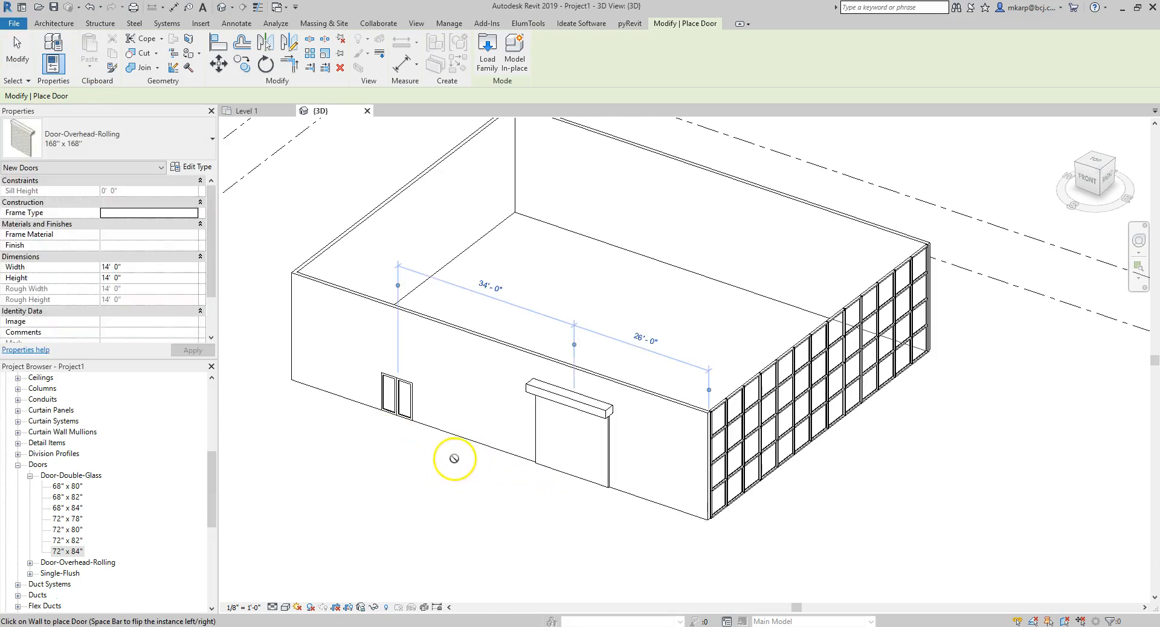
{"action": "key", "text": "Escape"}
{"action": "key", "text": "Escape"}
Step: Open the Level 1 floor plan to show the front wall with the double-glass and overhead doors
{"action": "scroll", "coordinate": [398, 419], "scroll_direction": "up", "scroll_amount": 1}
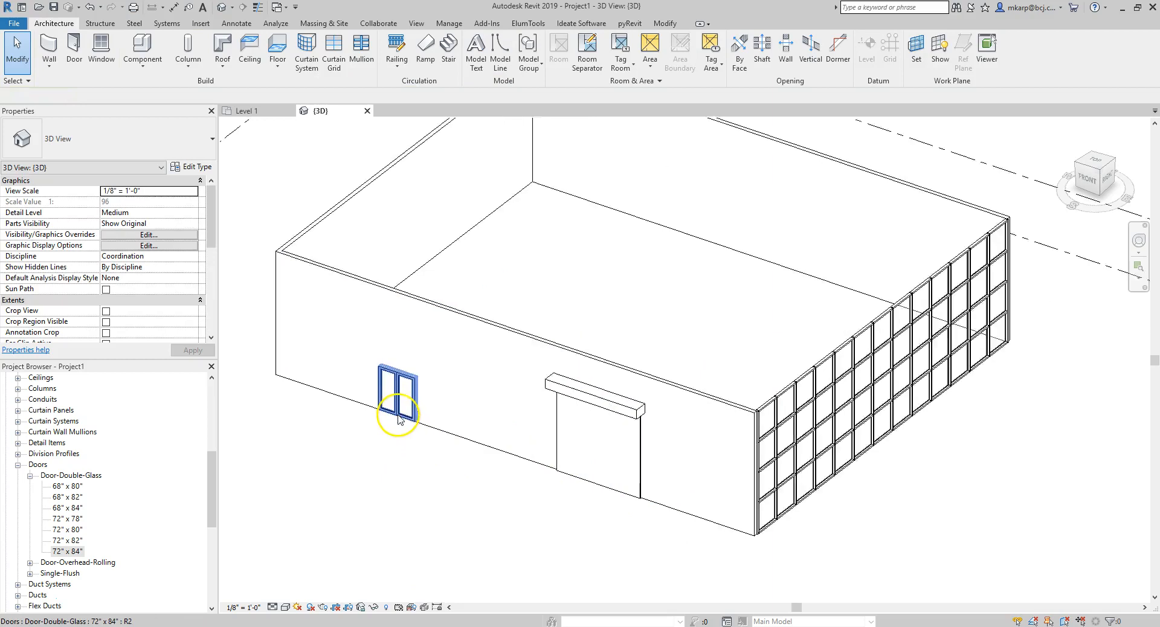
{"action": "scroll", "coordinate": [398, 419], "scroll_direction": "up", "scroll_amount": 2}
{"action": "scroll", "coordinate": [430, 439], "scroll_direction": "down", "scroll_amount": 1}
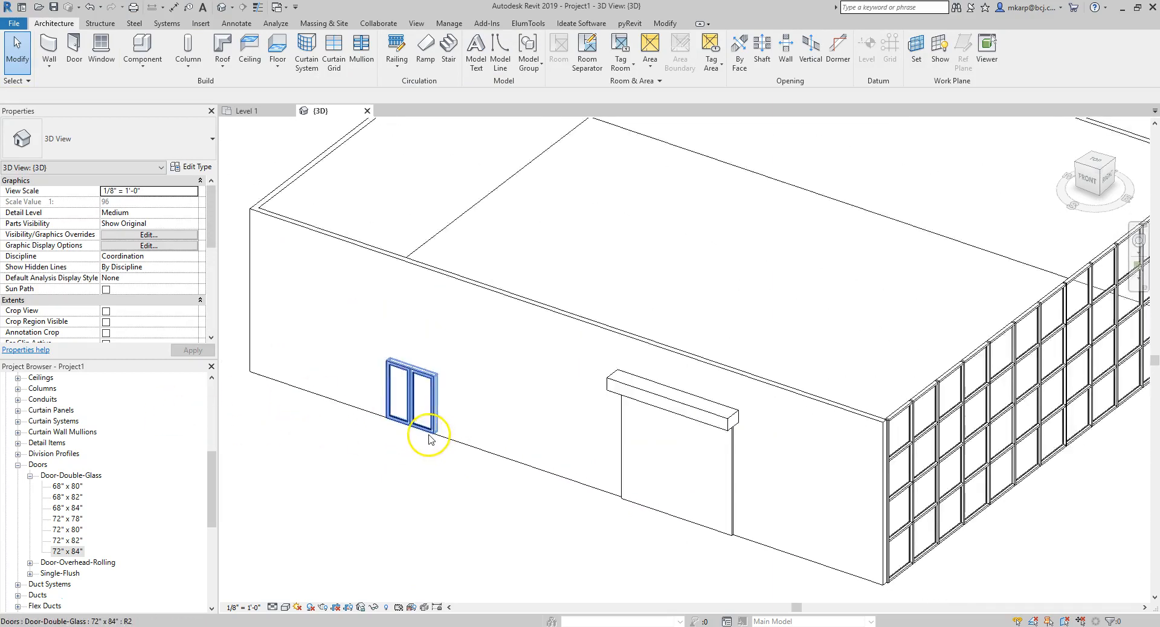
{"action": "scroll", "coordinate": [430, 439], "scroll_direction": "down", "scroll_amount": 1}
{"action": "left_click_drag", "start_coordinate": [212, 466], "coordinate": [223, 391]}
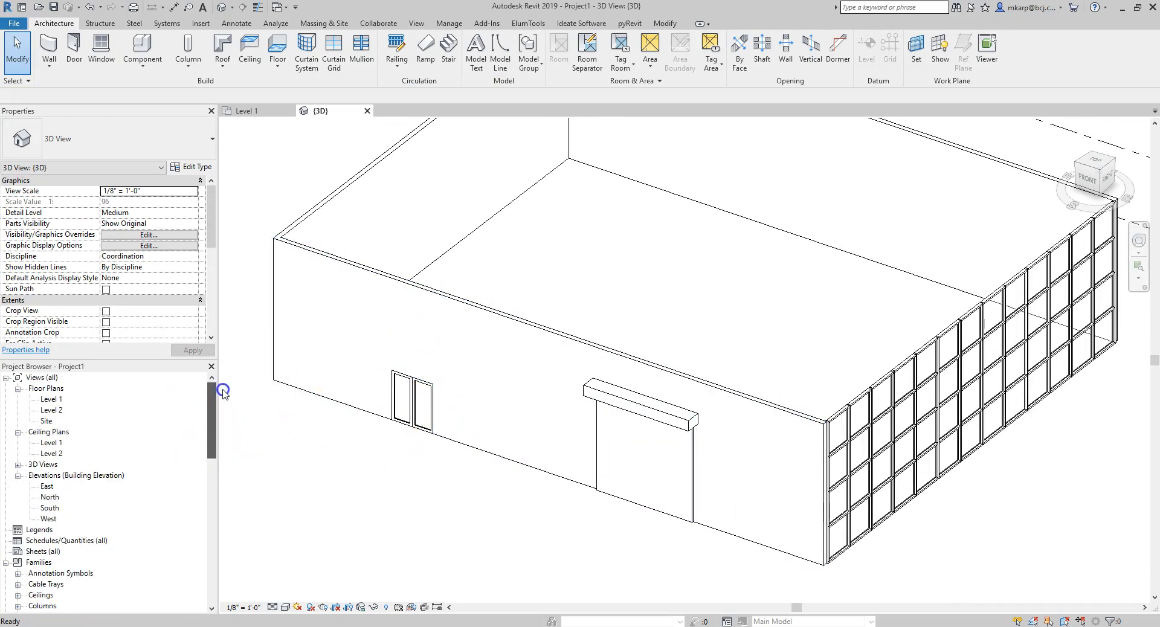
{"action": "double_click", "coordinate": [51, 400]}
{"action": "middle_click_drag", "start_coordinate": [357, 420], "coordinate": [711, 431]}
{"action": "middle_click_drag", "start_coordinate": [396, 447], "coordinate": [536, 447]}
{"action": "scroll", "coordinate": [536, 447], "scroll_direction": "down", "scroll_amount": 1}
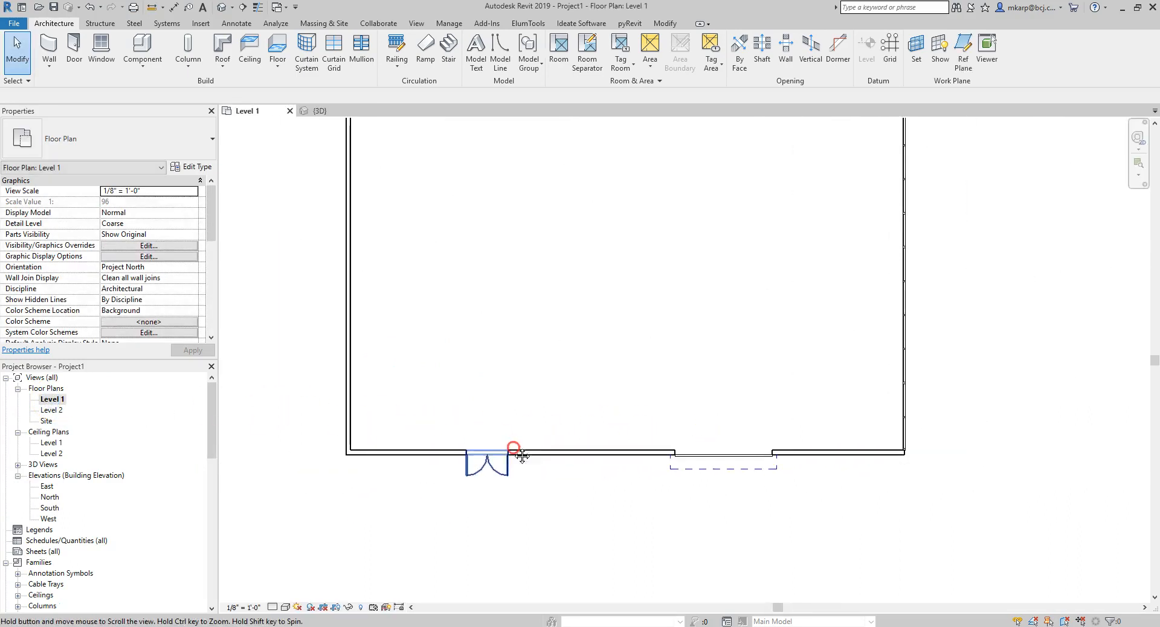
Step: Place a Single-Flush 36" x 84" door in the plan's left wall, swinging outward, about 7' from the lower corner
{"action": "left_click", "coordinate": [74, 48]}
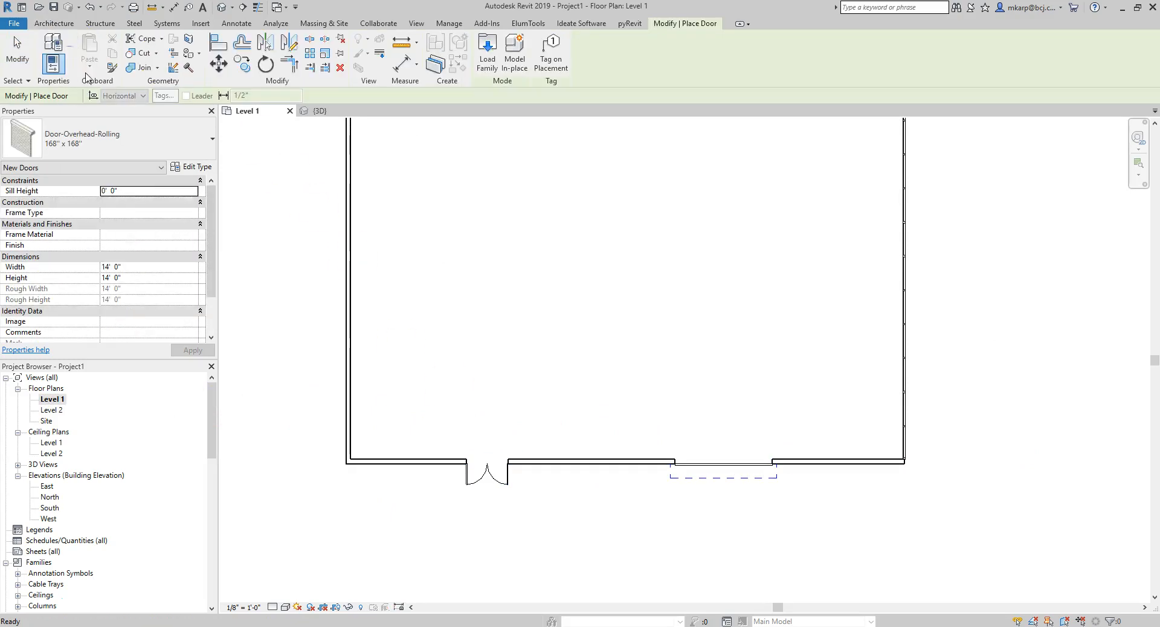
{"action": "left_click", "coordinate": [71, 145]}
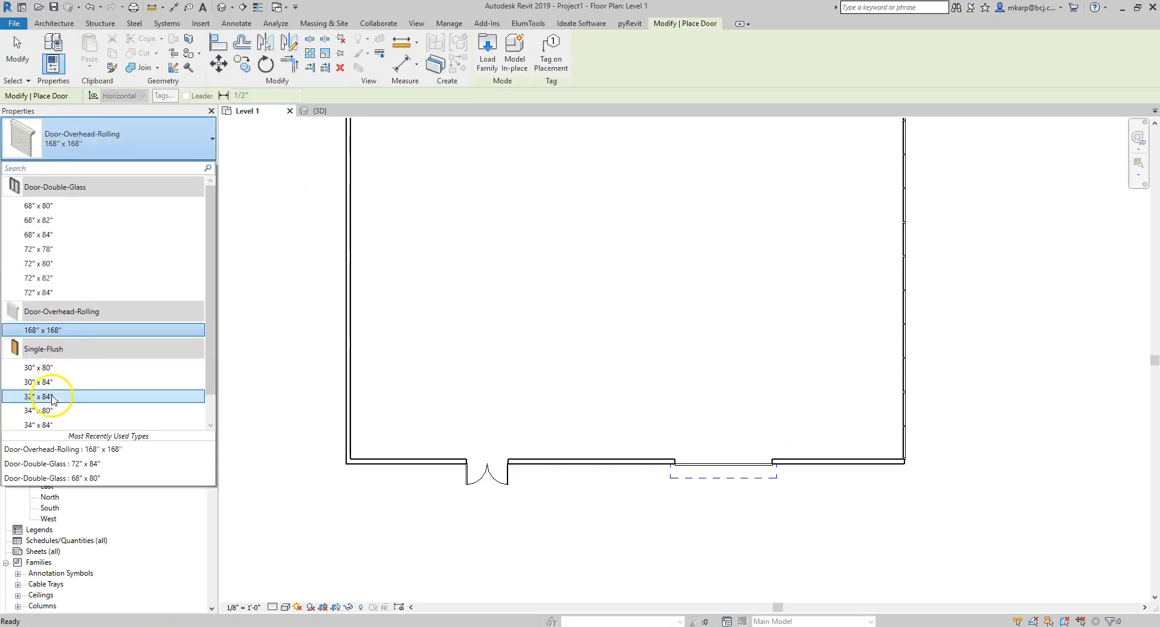
{"action": "scroll", "coordinate": [69, 411], "scroll_direction": "down", "scroll_amount": 1}
{"action": "left_click", "coordinate": [69, 423]}
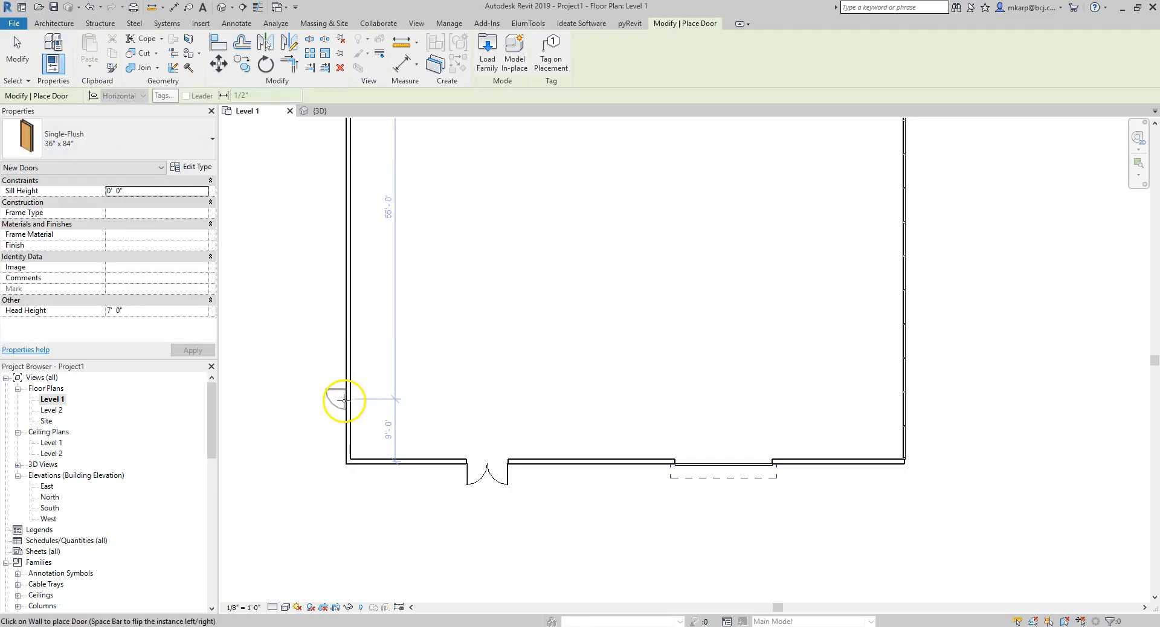
{"action": "scroll", "coordinate": [355, 348], "scroll_direction": "up", "scroll_amount": 2}
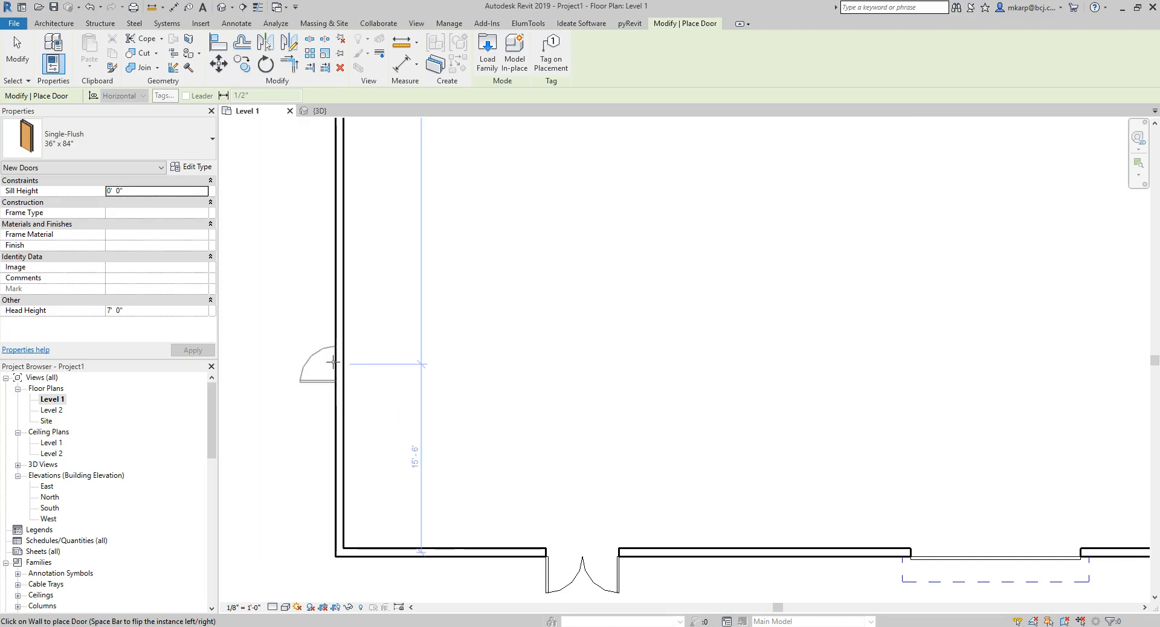
{"action": "key", "text": "space"}
{"action": "key", "text": "space"}
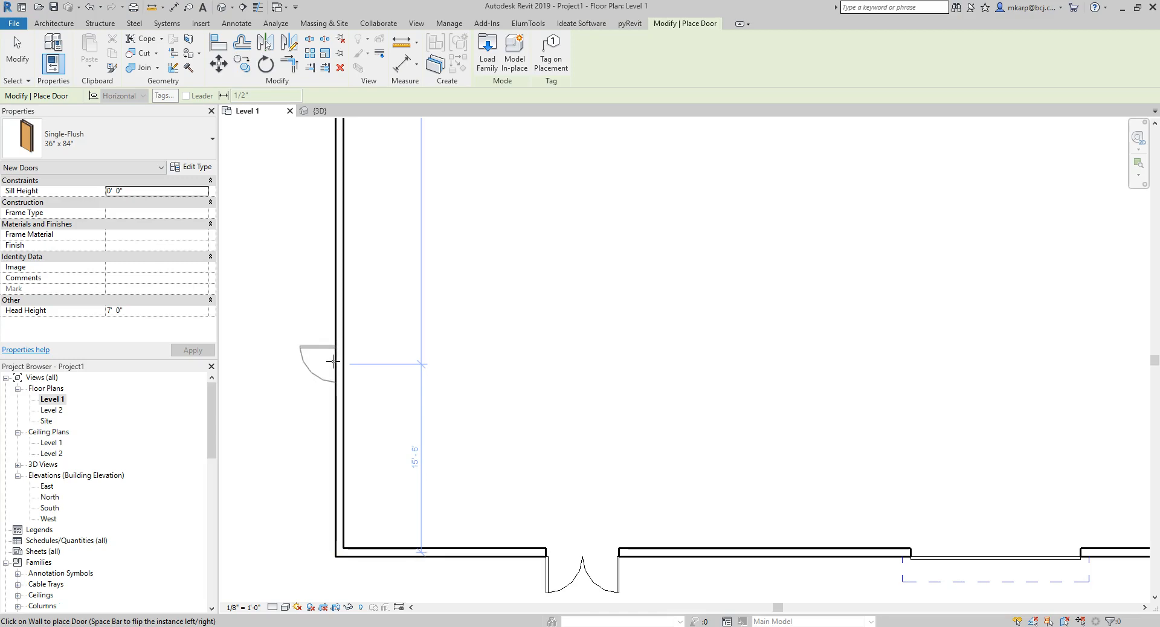
{"action": "left_click", "coordinate": [333, 465]}
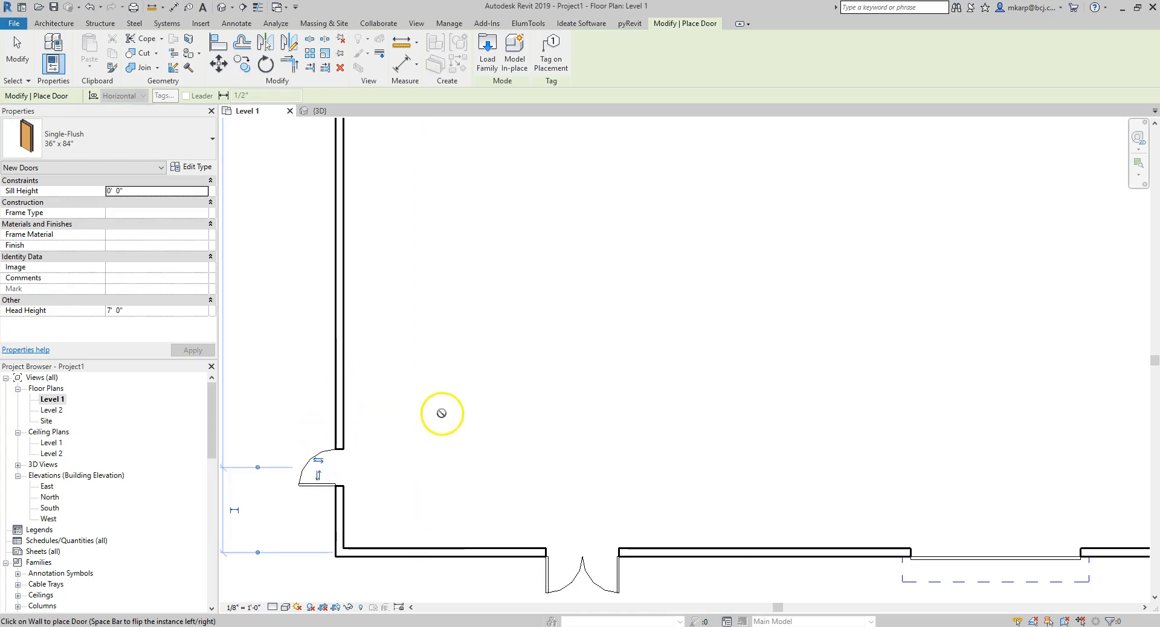
{"action": "key", "text": "Escape"}
{"action": "key", "text": "Escape"}
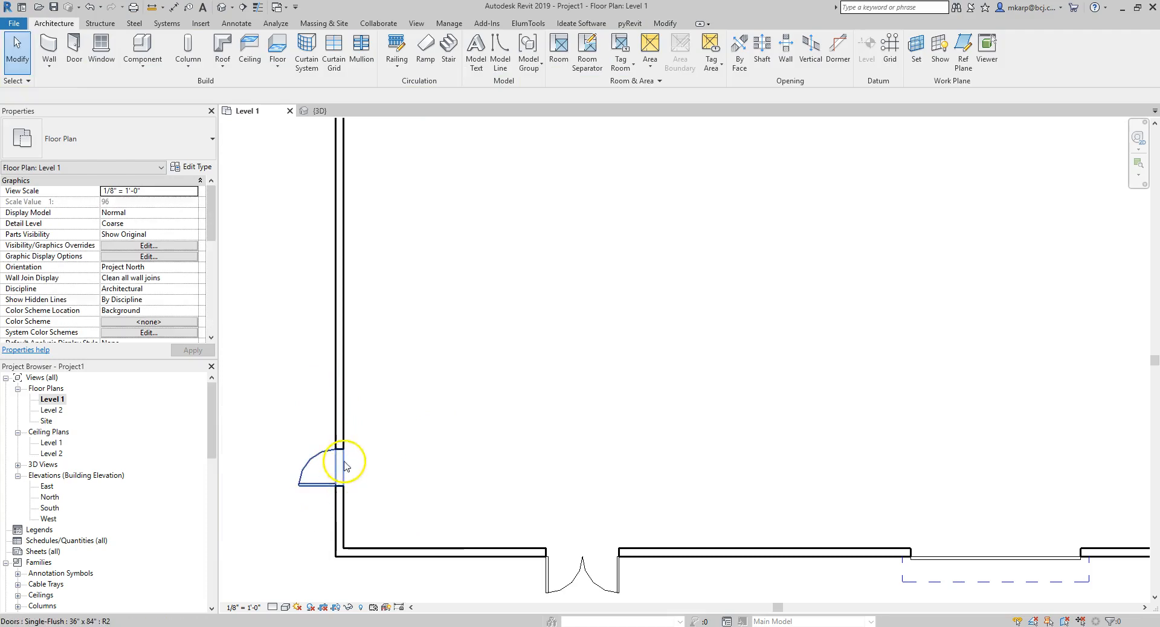
Step: Flip the facing of the single-flush door in the left wall so it swings into the building
{"action": "left_click", "coordinate": [303, 461]}
{"action": "scroll", "coordinate": [296, 508], "scroll_direction": "up", "scroll_amount": 2}
{"action": "middle_click_drag", "start_coordinate": [299, 514], "coordinate": [481, 441]}
{"action": "scroll", "coordinate": [501, 402], "scroll_direction": "up", "scroll_amount": 2}
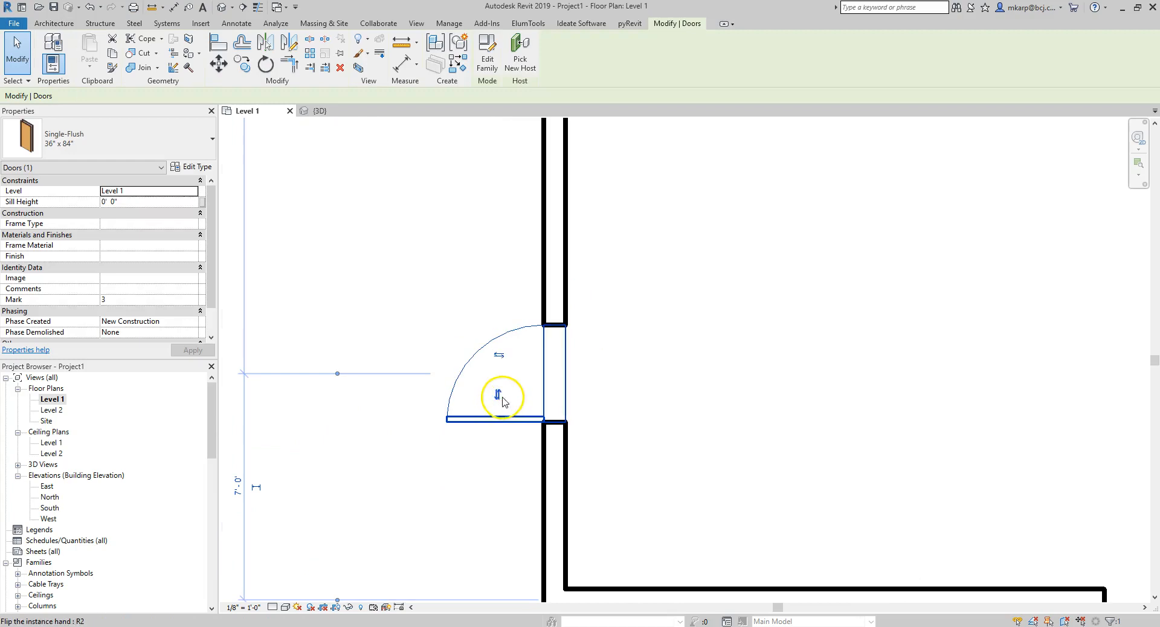
{"action": "scroll", "coordinate": [505, 380], "scroll_direction": "down", "scroll_amount": 1}
{"action": "left_click", "coordinate": [500, 361]}
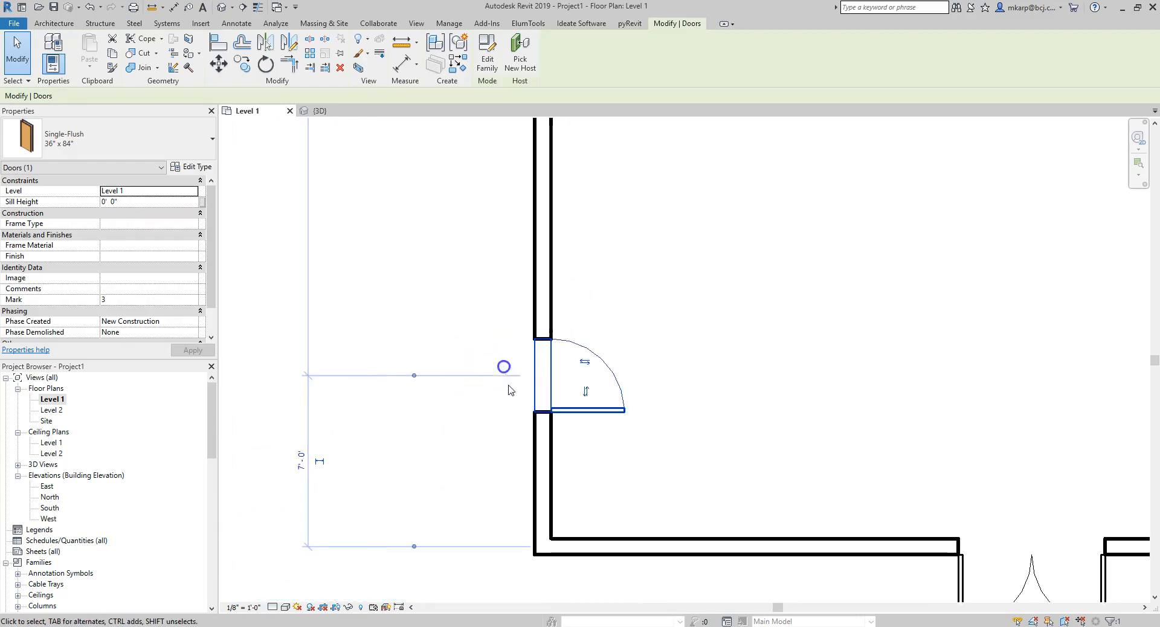
Step: Flip the single-flush door in the left wall so it swings outward, hinged at its lower jamb
{"action": "left_click", "coordinate": [585, 362]}
{"action": "left_click", "coordinate": [497, 389]}
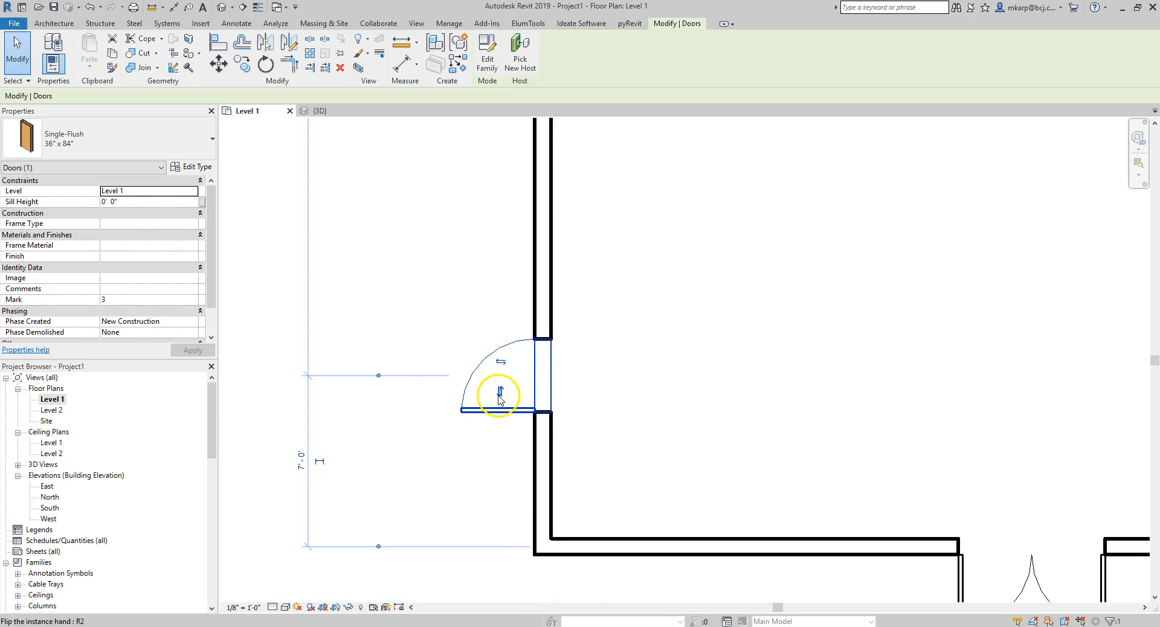
{"action": "left_click", "coordinate": [500, 361]}
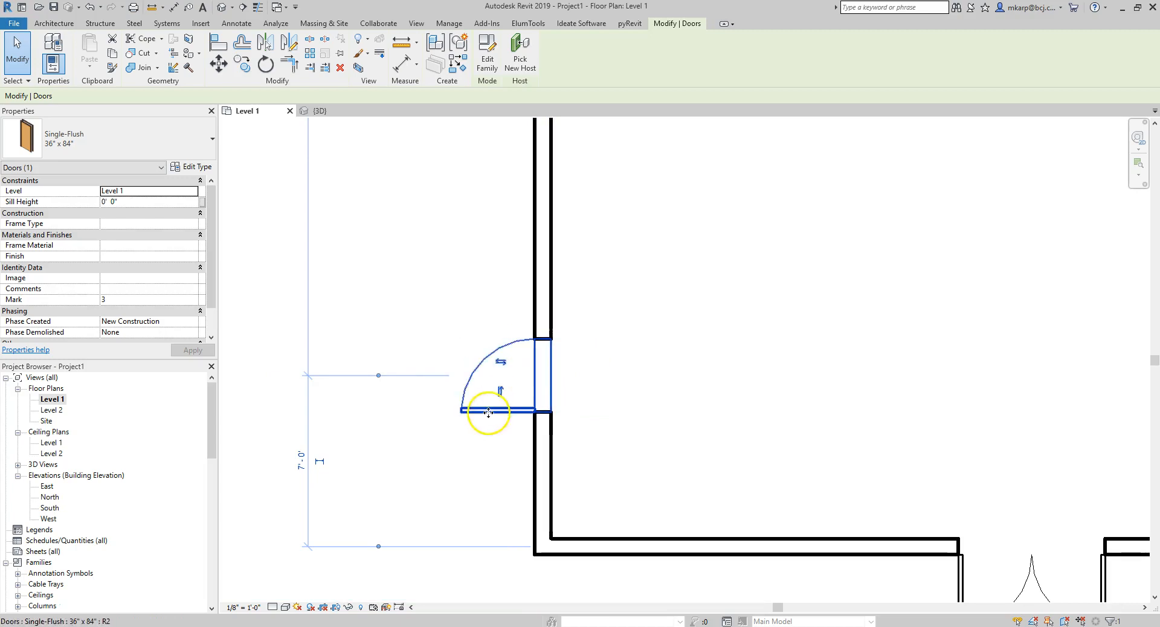
{"action": "scroll", "coordinate": [487, 423], "scroll_direction": "down", "scroll_amount": 1}
{"action": "middle_click_drag", "start_coordinate": [496, 430], "coordinate": [437, 403]}
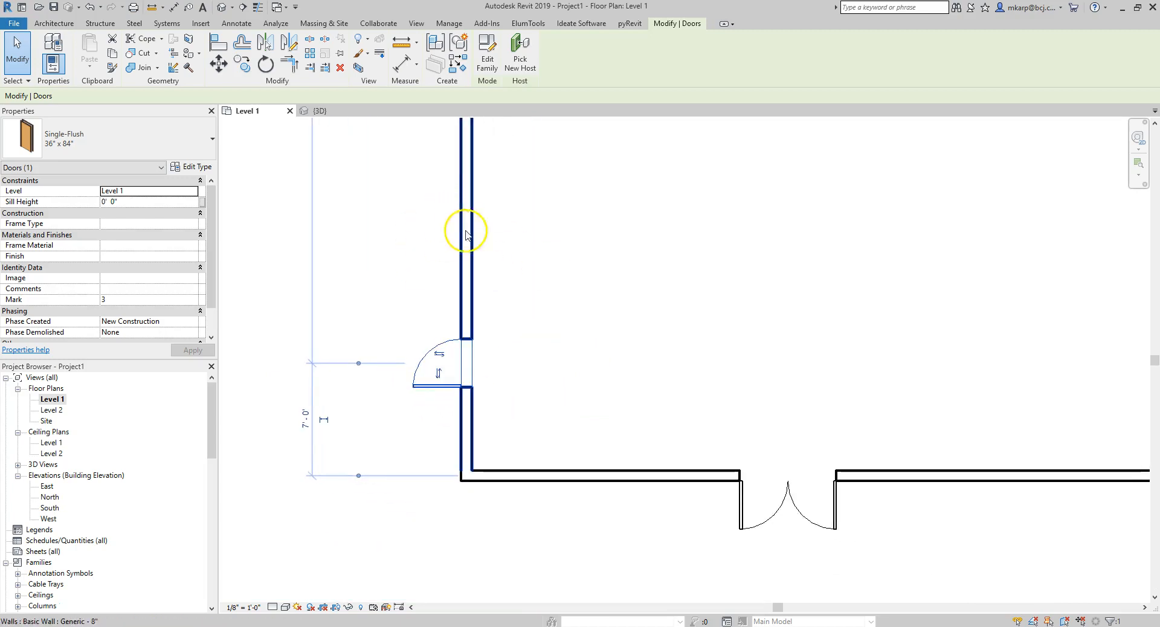
Step: Examine the flip controls of the double-glass door and the overhead rolling door in the front wall
{"action": "left_click", "coordinate": [707, 404]}
{"action": "left_click", "coordinate": [776, 503]}
{"action": "middle_click_drag", "start_coordinate": [812, 534], "coordinate": [668, 445]}
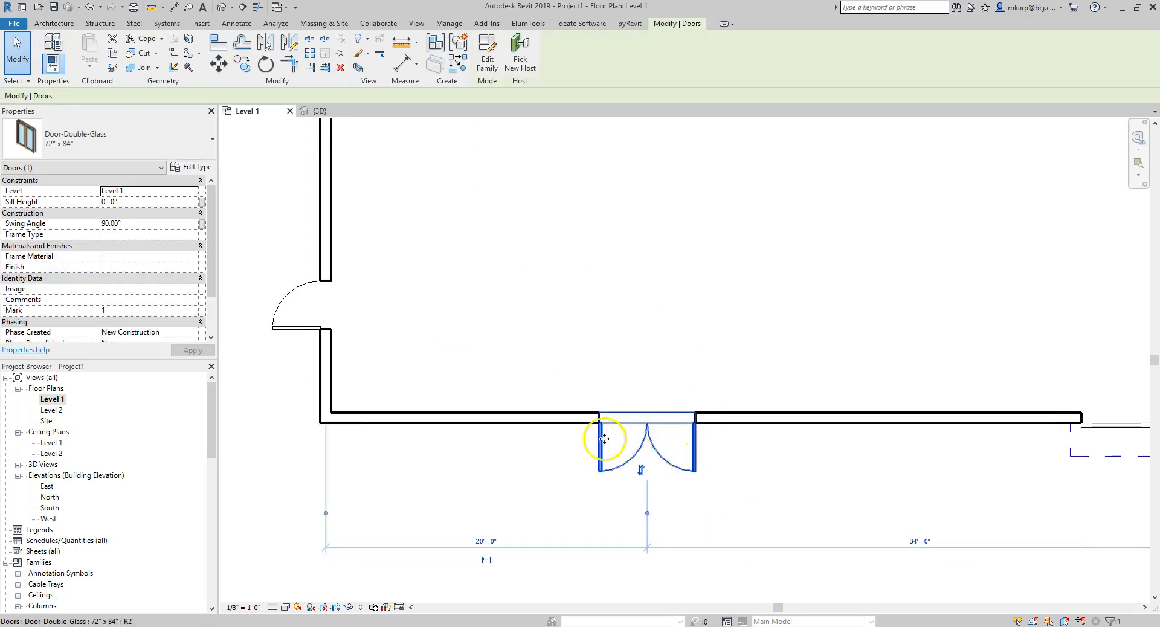
{"action": "scroll", "coordinate": [732, 449], "scroll_direction": "down", "scroll_amount": 2}
{"action": "middle_click_drag", "start_coordinate": [710, 449], "coordinate": [532, 411]}
{"action": "left_click", "coordinate": [665, 433]}
{"action": "left_click", "coordinate": [790, 418]}
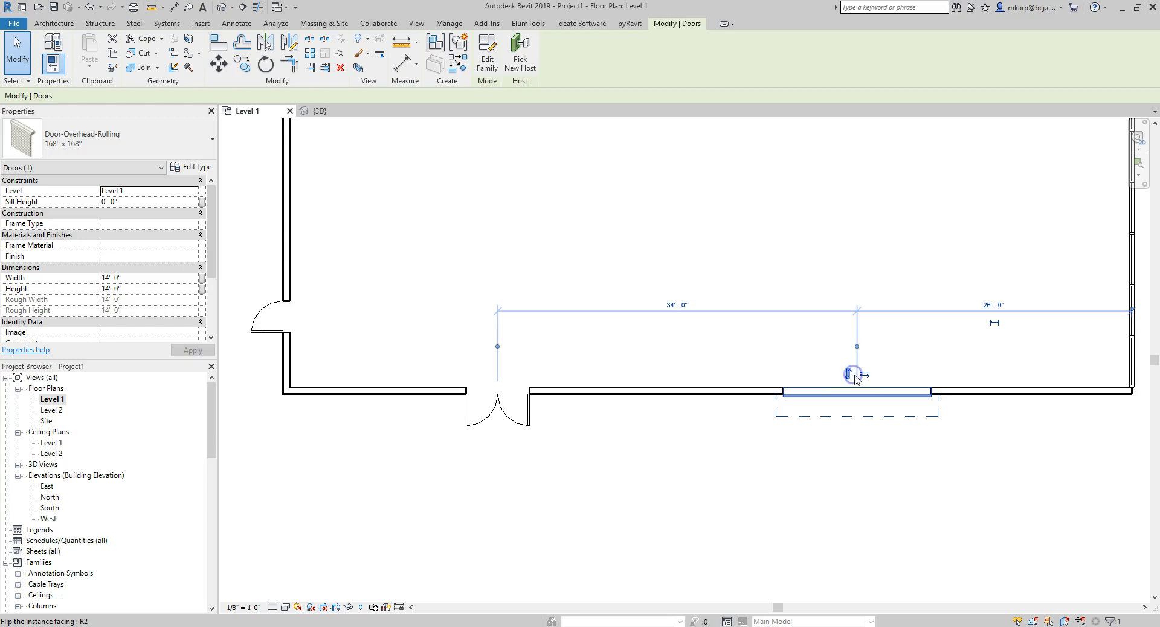
{"action": "left_click", "coordinate": [765, 457]}
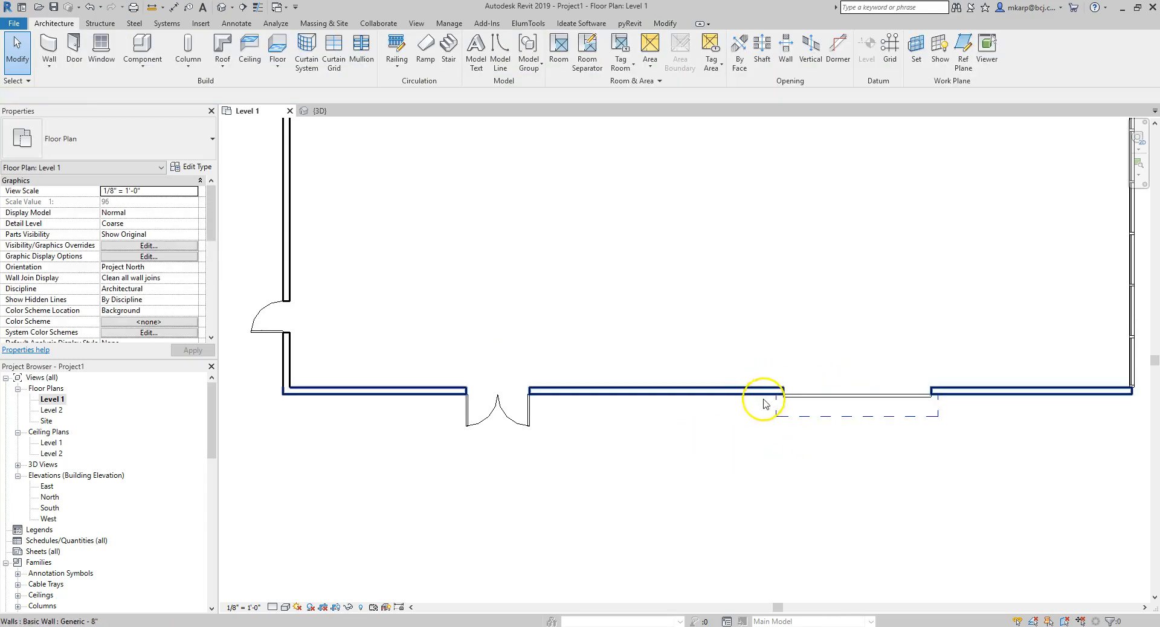
{"action": "scroll", "coordinate": [468, 435], "scroll_direction": "up", "scroll_amount": 4}
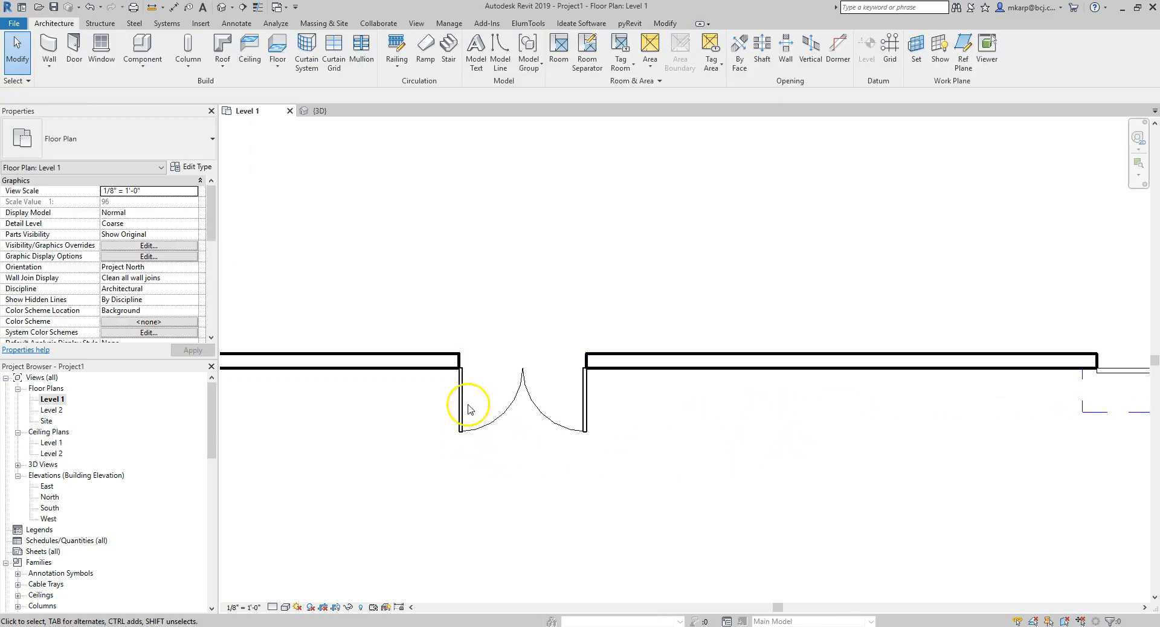
{"action": "left_click", "coordinate": [488, 433]}
{"action": "scroll", "coordinate": [528, 452], "scroll_direction": "down", "scroll_amount": 4}
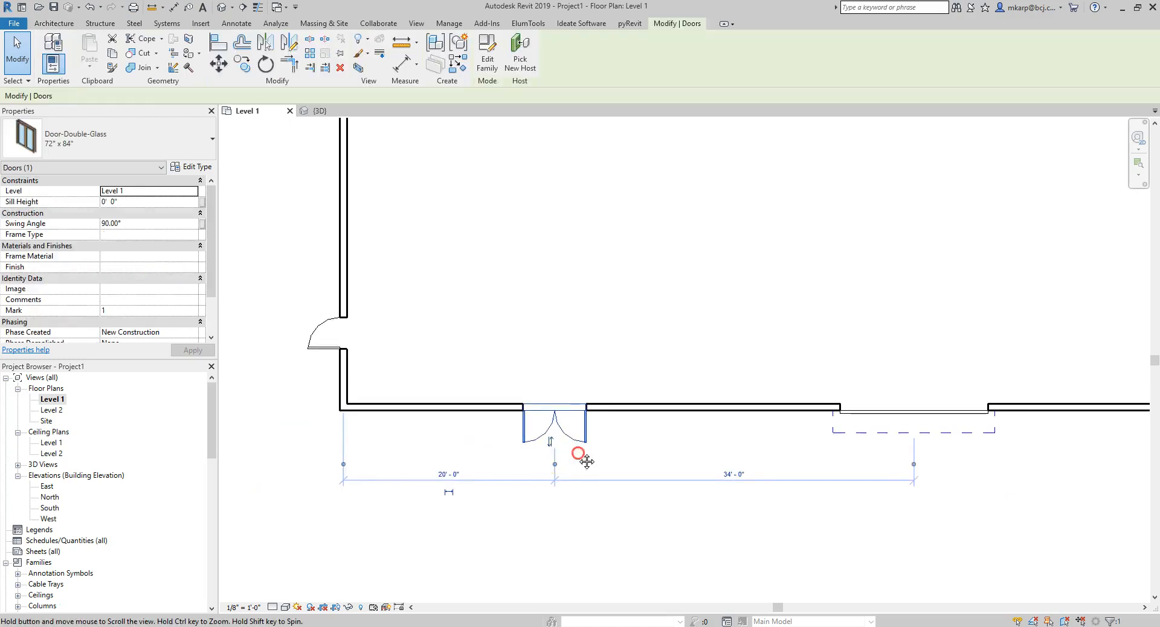
{"action": "left_click", "coordinate": [524, 446]}
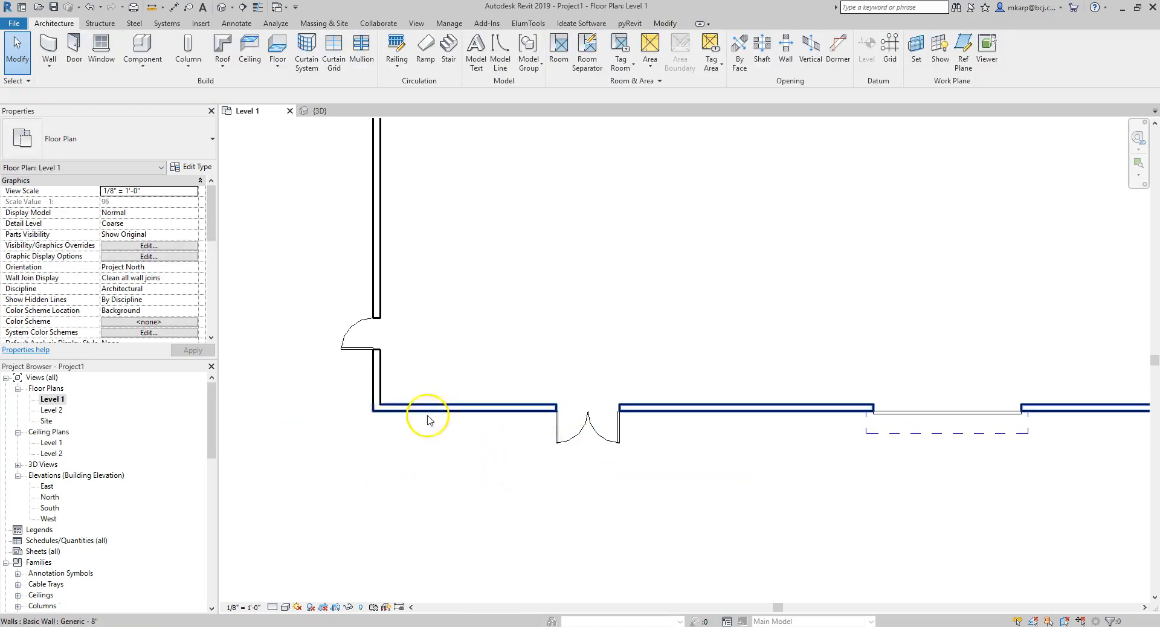
Step: Set the distance from the left wall's centerline to the double-glass door's center to 10'
{"action": "left_click", "coordinate": [575, 440]}
{"action": "scroll", "coordinate": [598, 470], "scroll_direction": "up", "scroll_amount": 2}
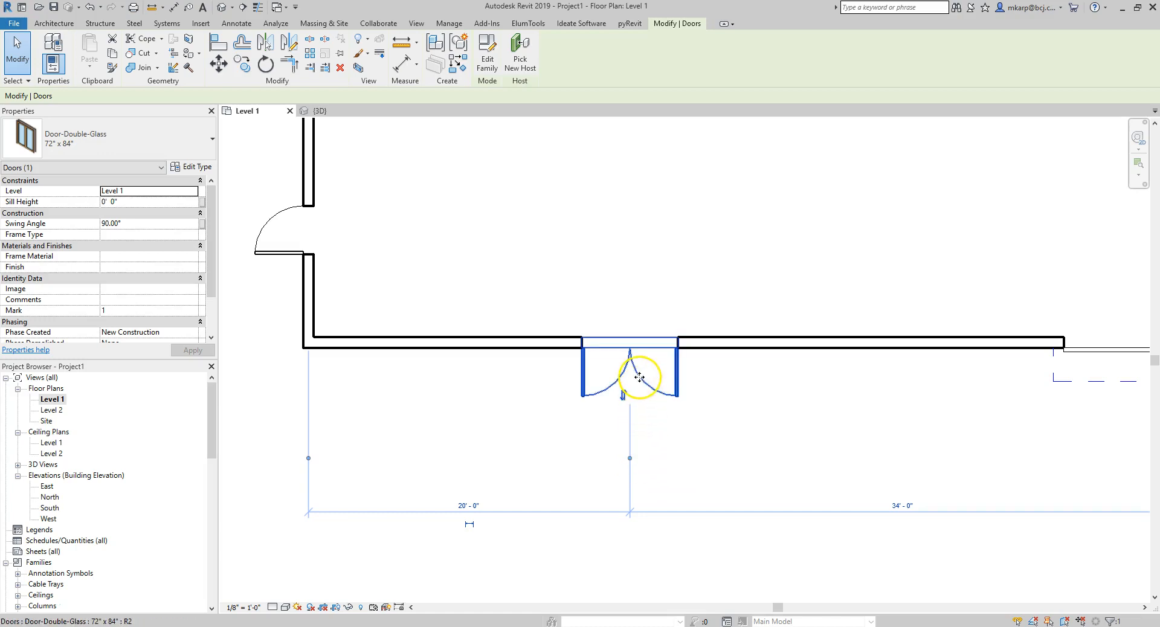
{"action": "left_click", "coordinate": [474, 506]}
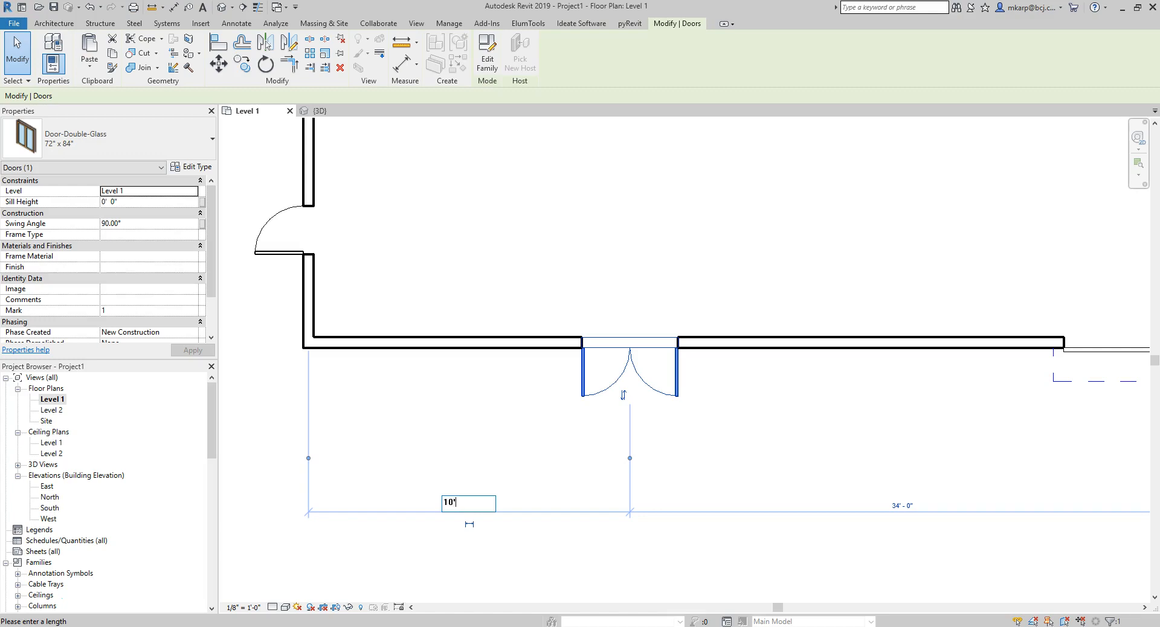
{"action": "key", "text": "Return"}
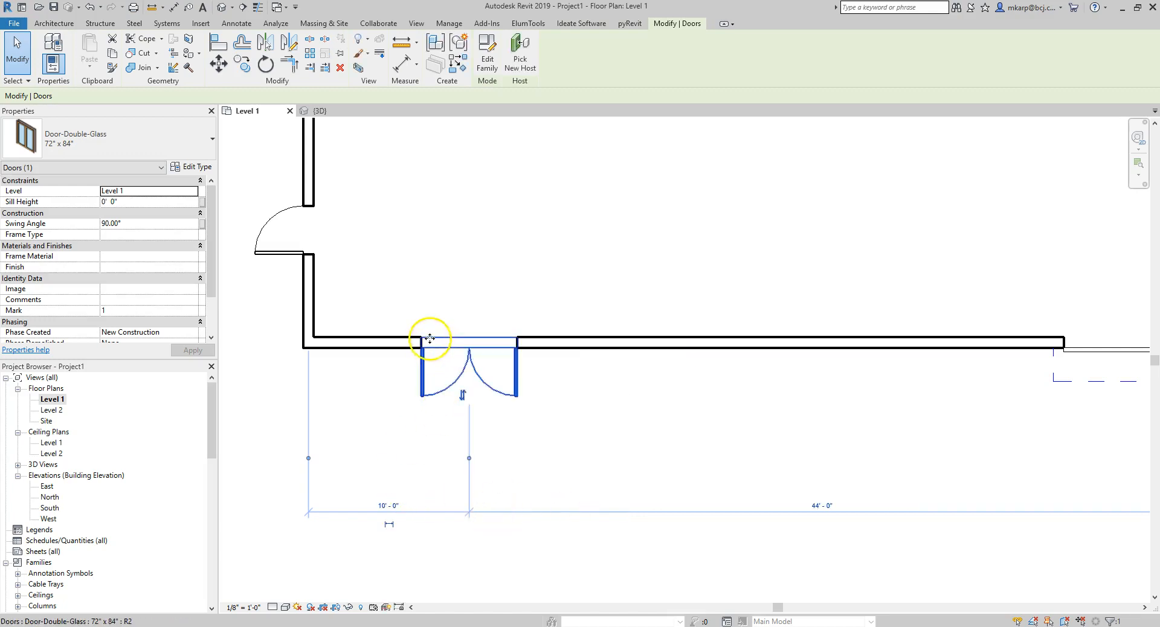
Step: Move the double-glass door's temporary dimension witness lines to the left wall's outer face and the door's left edge
{"action": "scroll", "coordinate": [425, 341], "scroll_direction": "up", "scroll_amount": 5}
{"action": "scroll", "coordinate": [388, 440], "scroll_direction": "down", "scroll_amount": 4}
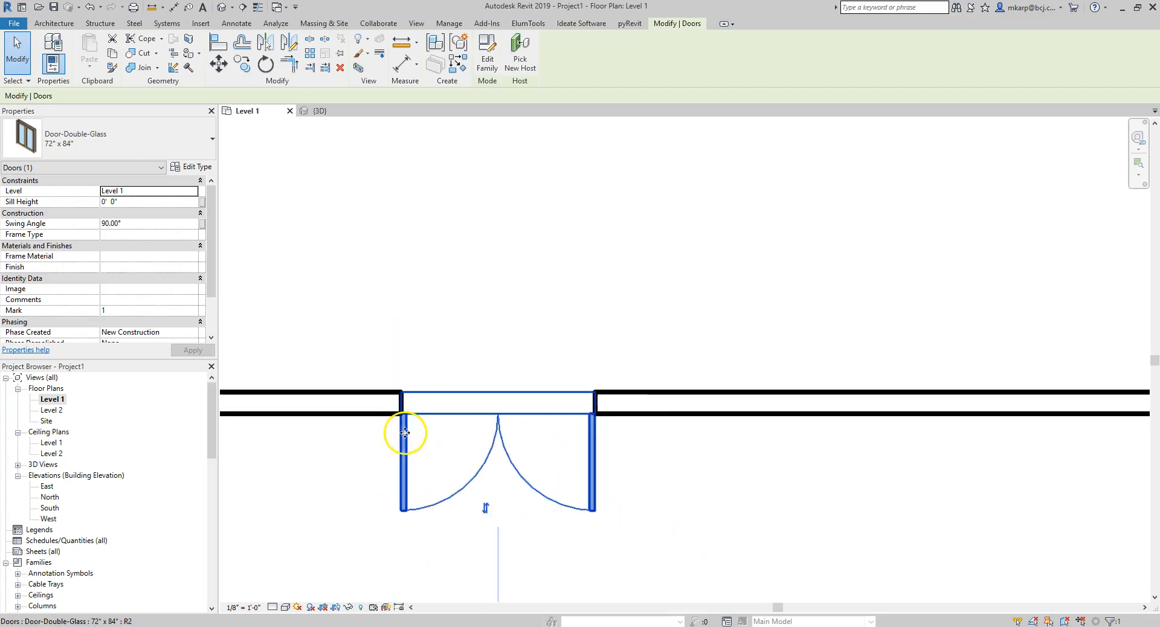
{"action": "scroll", "coordinate": [604, 445], "scroll_direction": "down", "scroll_amount": 4}
{"action": "scroll", "coordinate": [610, 417], "scroll_direction": "up", "scroll_amount": 3}
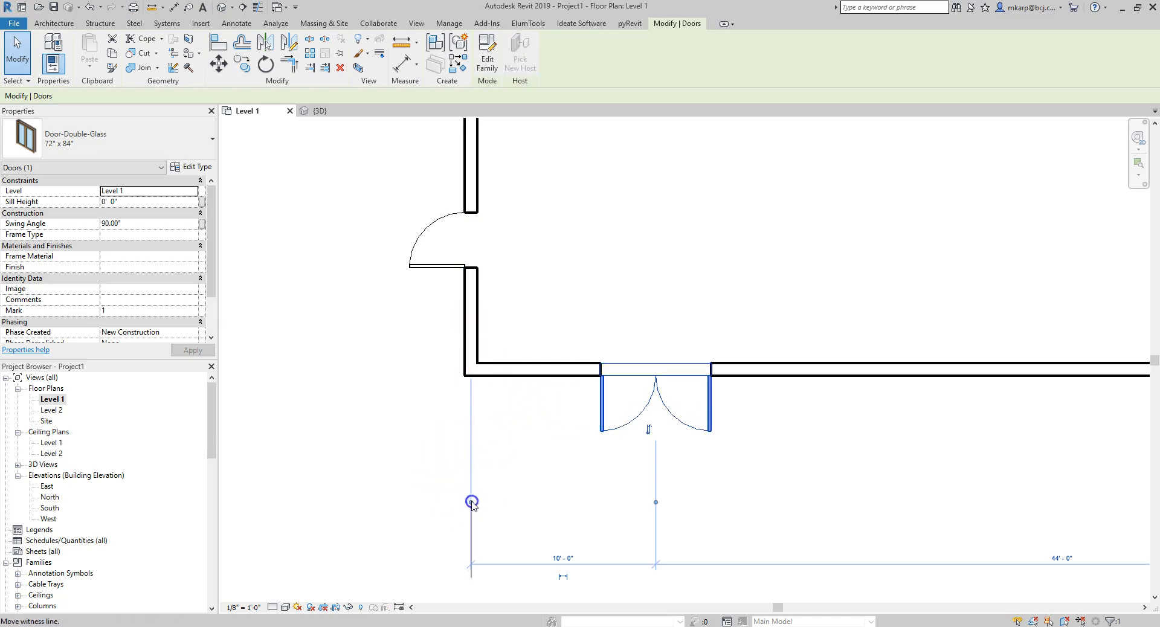
{"action": "key", "text": "Tab"}
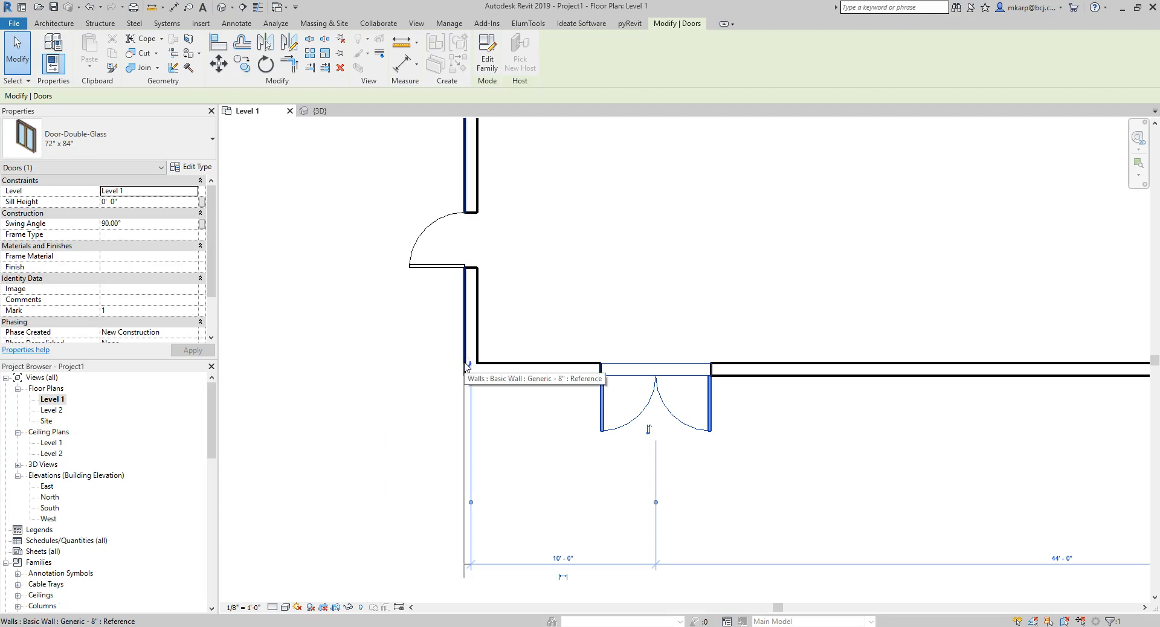
{"action": "left_click_drag", "start_coordinate": [466, 365], "coordinate": [465, 364]}
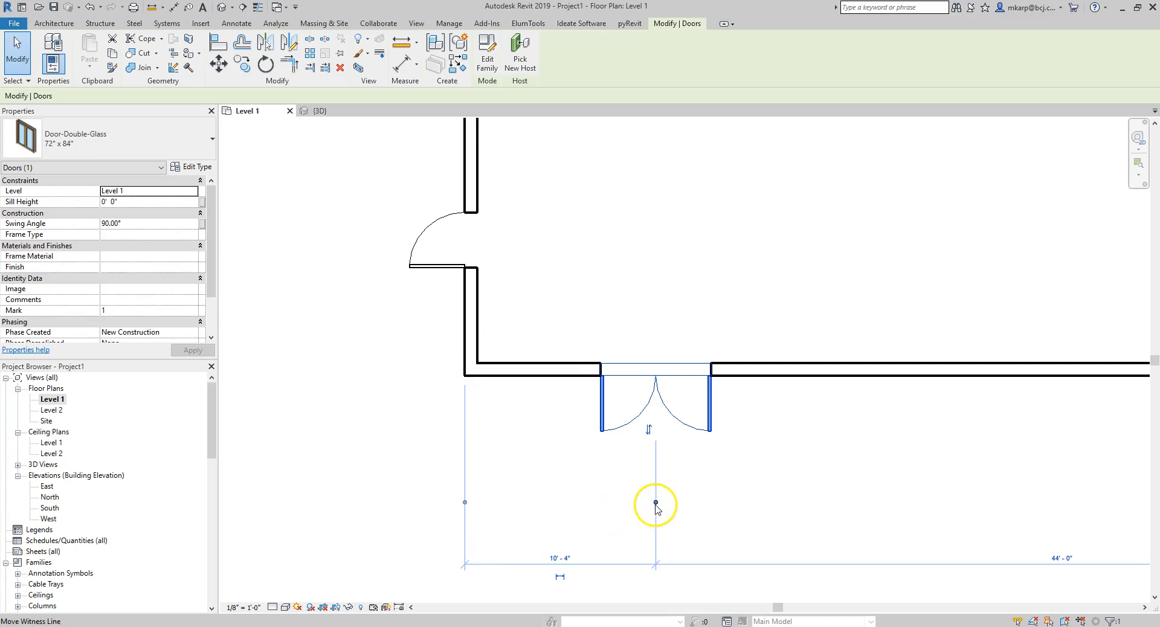
{"action": "left_click_drag", "start_coordinate": [655, 502], "coordinate": [621, 505]}
{"action": "left_click_drag", "start_coordinate": [595, 418], "coordinate": [600, 410]}
{"action": "scroll", "coordinate": [601, 417], "scroll_direction": "up", "scroll_amount": 5}
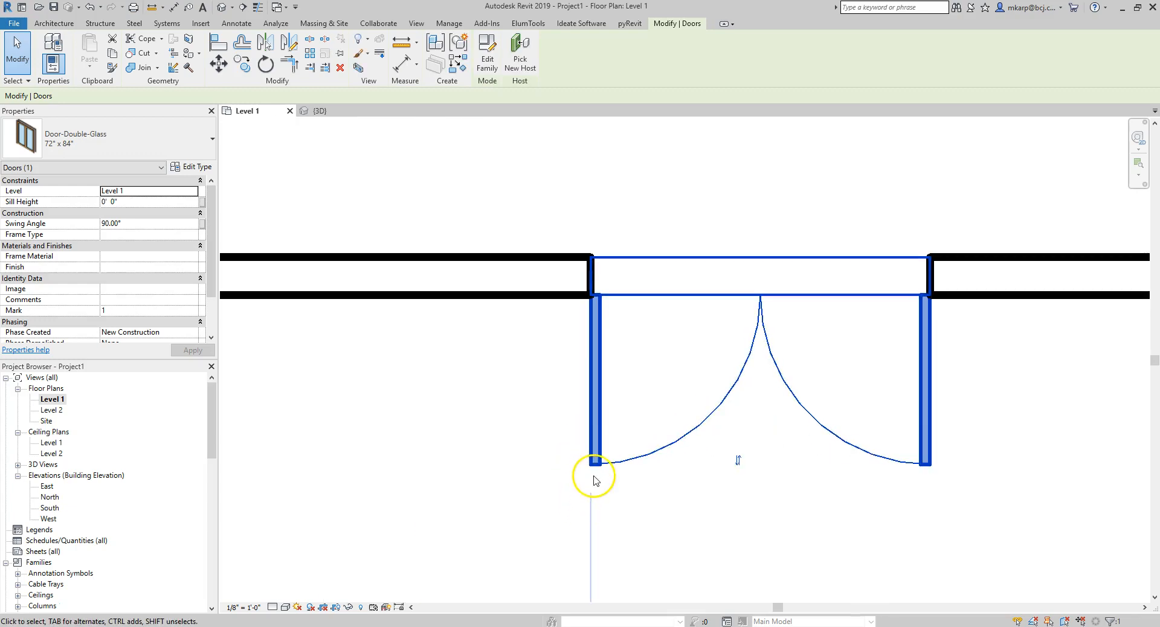
{"action": "scroll", "coordinate": [596, 461], "scroll_direction": "down", "scroll_amount": 6}
{"action": "middle_click_drag", "start_coordinate": [642, 487], "coordinate": [658, 466]}
Step: Set the distance from the left wall's outer face to the double-glass door's left edge to 10'
{"action": "left_click", "coordinate": [553, 537]}
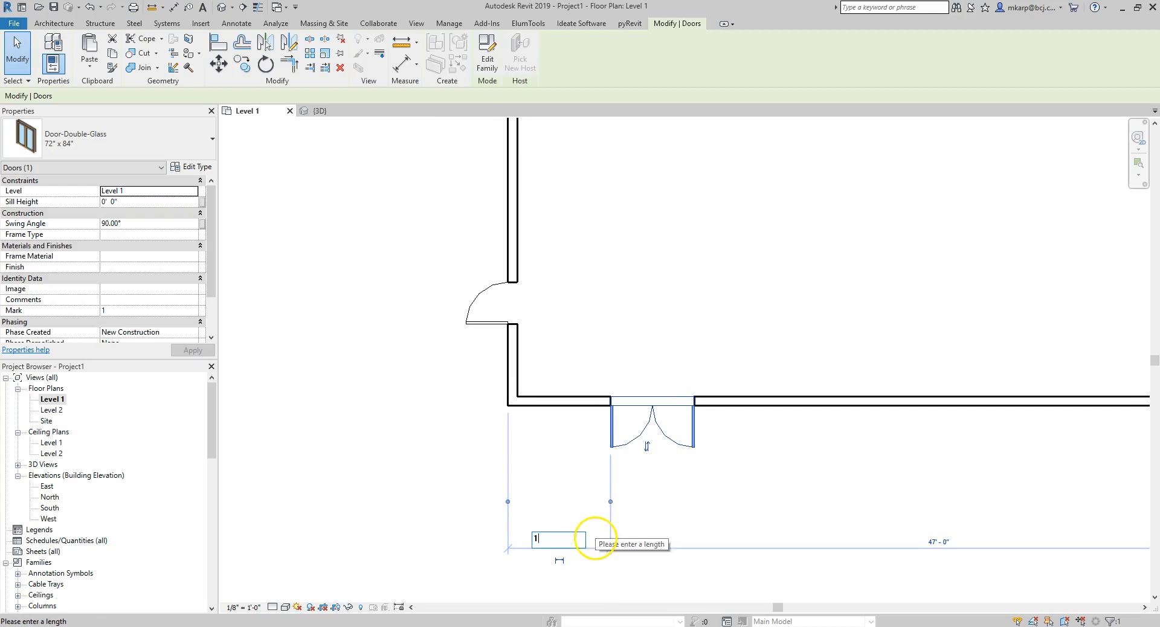
{"action": "type", "text": "10"}
{"action": "key", "text": "Return"}
{"action": "left_click", "coordinate": [445, 427]}
{"action": "scroll", "coordinate": [628, 400], "scroll_direction": "up", "scroll_amount": 3}
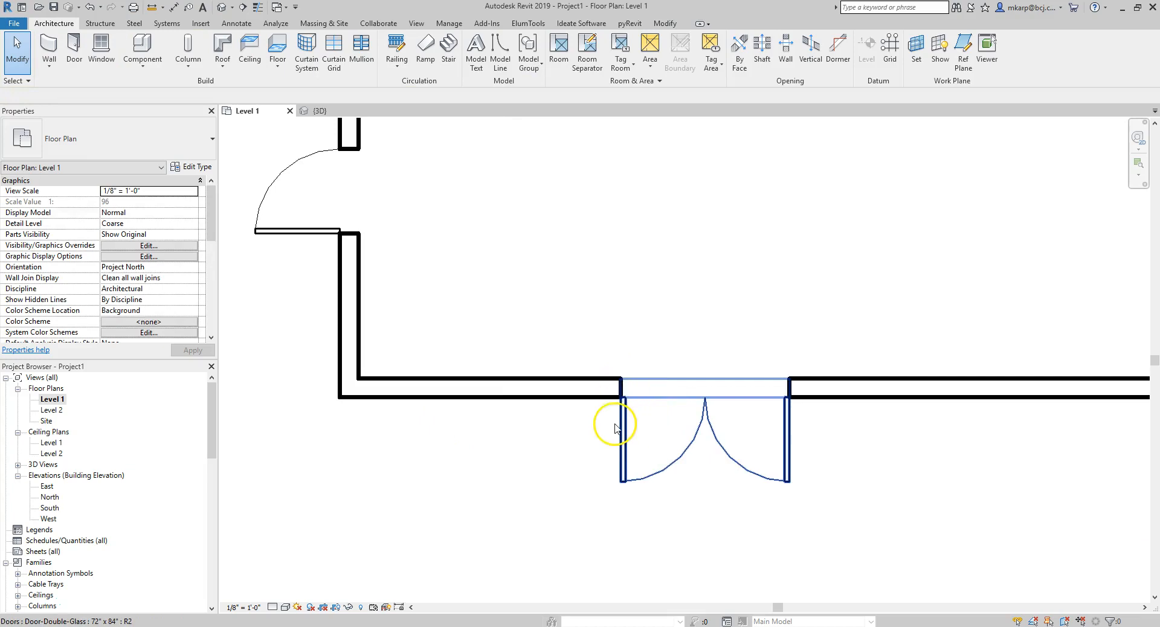
{"action": "scroll", "coordinate": [615, 427], "scroll_direction": "down", "scroll_amount": 3}
{"action": "scroll", "coordinate": [601, 477], "scroll_direction": "up", "scroll_amount": 1}
{"action": "key", "text": "d"}
{"action": "key", "text": "i"}
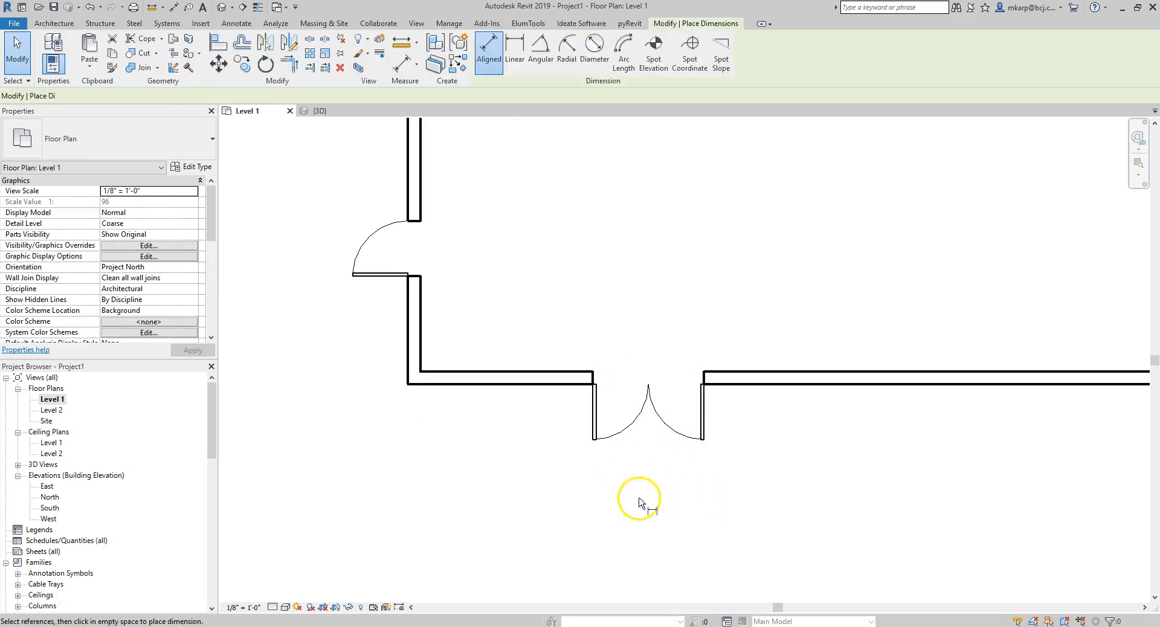
{"action": "left_click", "coordinate": [410, 340]}
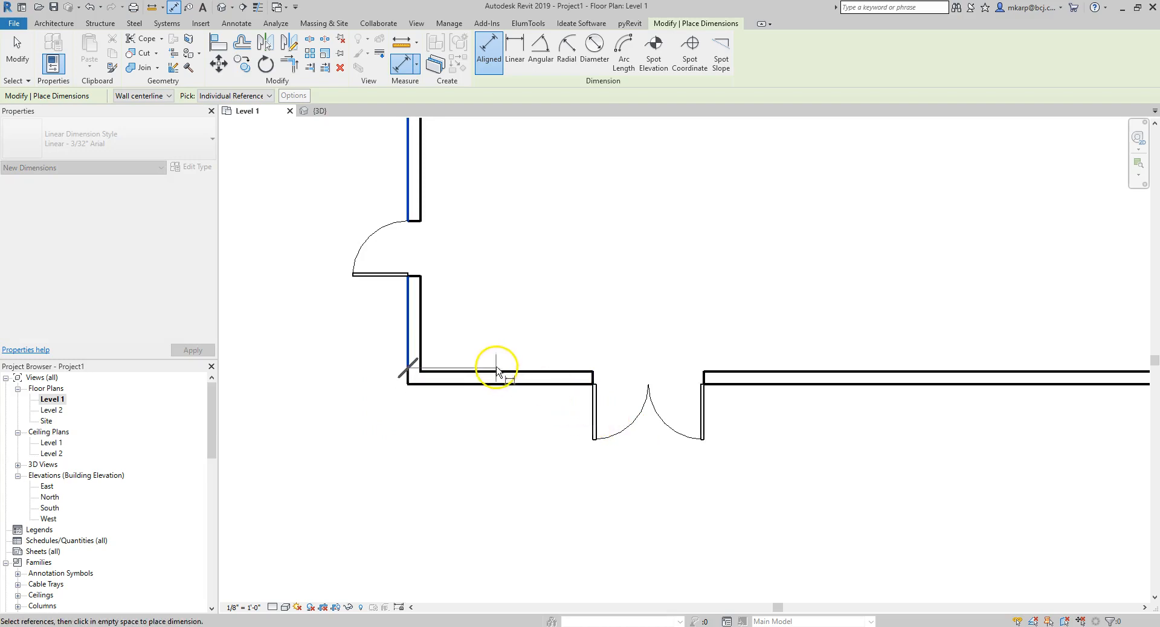
{"action": "key", "text": "Escape"}
{"action": "key", "text": "Escape"}
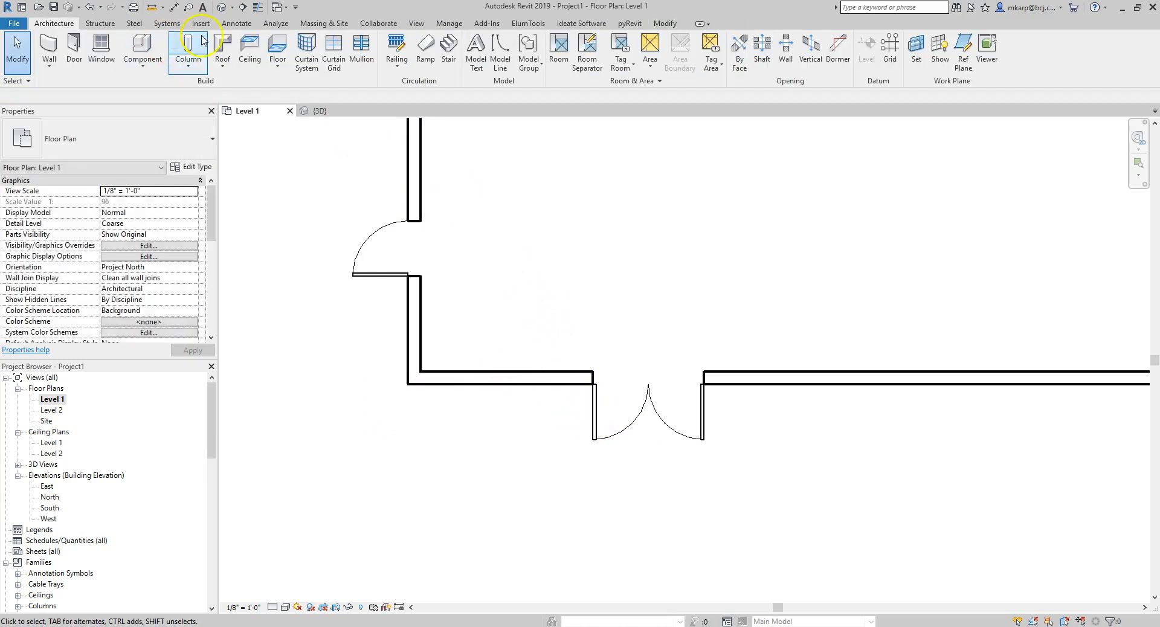
Step: Place an aligned dimension string below the front wall, from the left wall's outer face to both edges of the double-glass door
{"action": "left_click", "coordinate": [236, 24]}
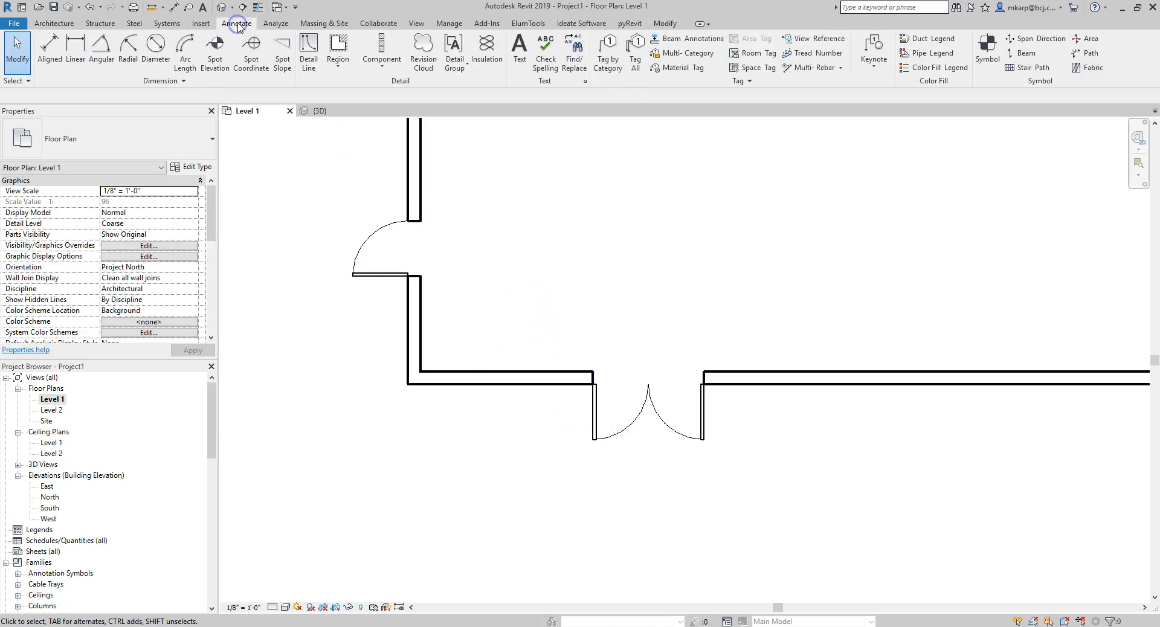
{"action": "left_click", "coordinate": [53, 48]}
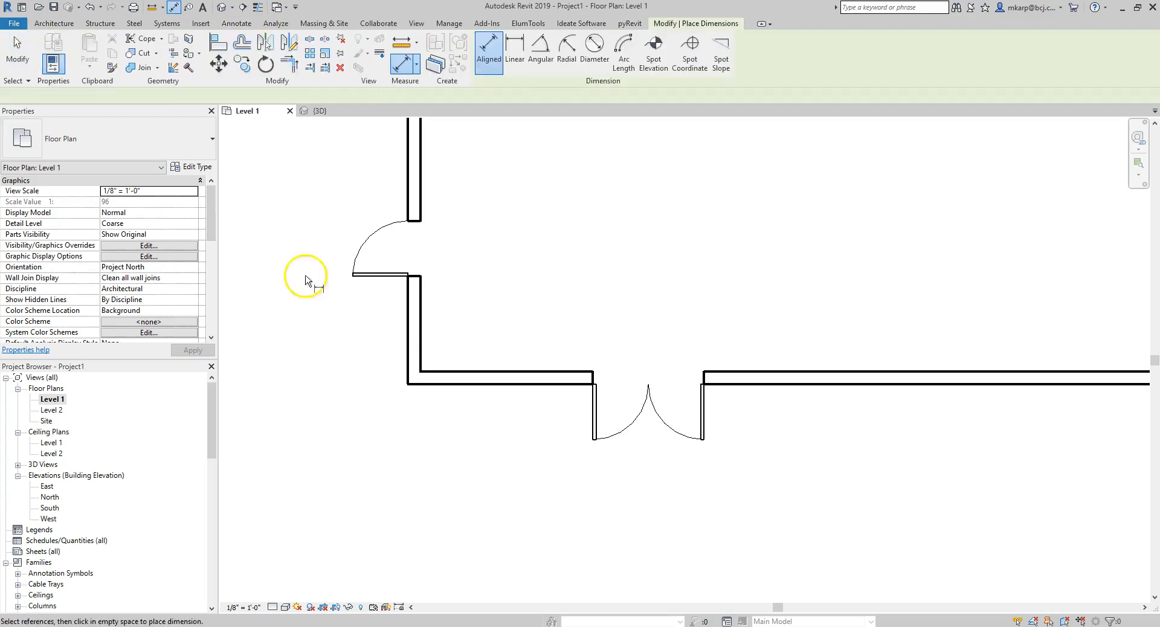
{"action": "left_click", "coordinate": [408, 340]}
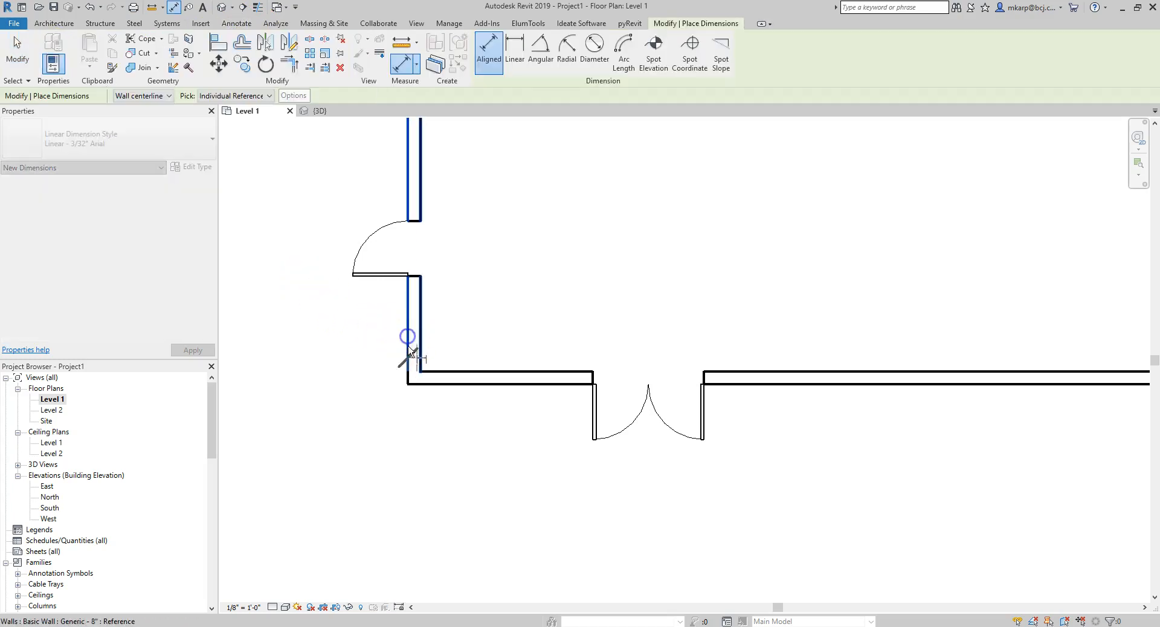
{"action": "left_click", "coordinate": [594, 403]}
{"action": "left_click", "coordinate": [702, 379]}
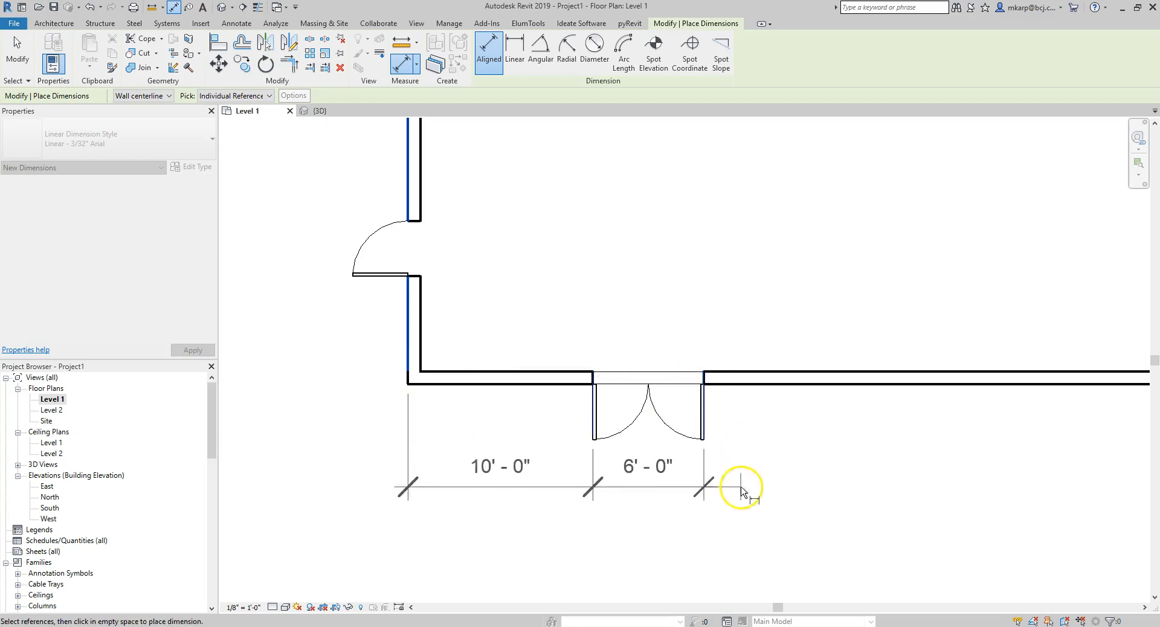
{"action": "left_click", "coordinate": [736, 521]}
{"action": "key", "text": "Escape"}
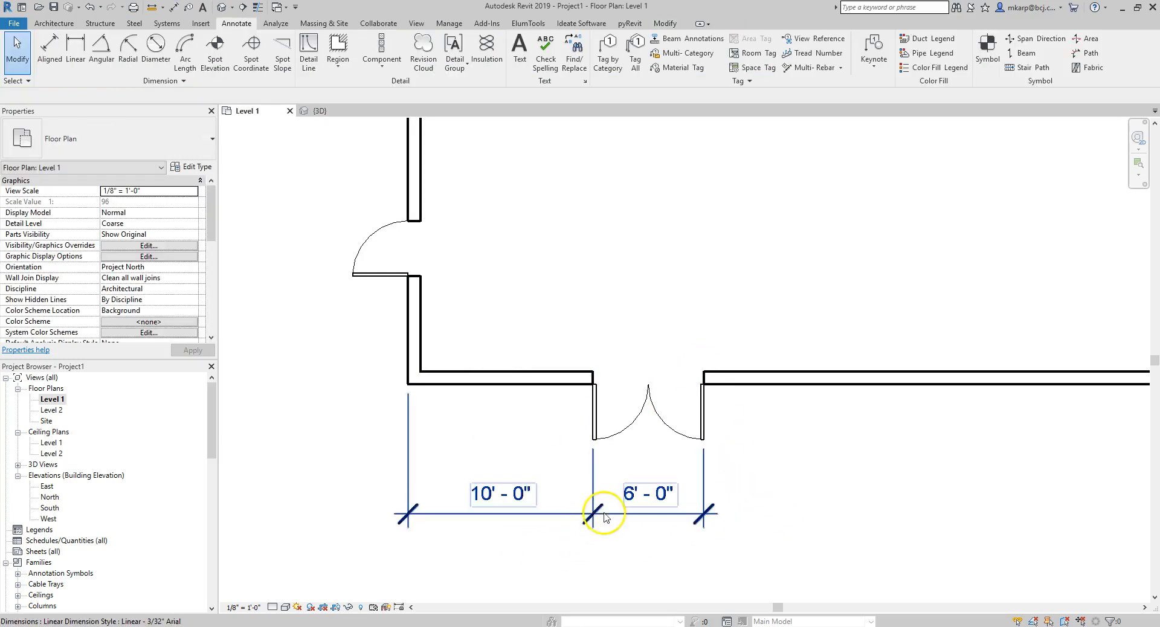
Step: Reposition the double-glass door by setting its dimension from the left wall's outer face to 12'
{"action": "left_click", "coordinate": [607, 483]}
{"action": "left_click", "coordinate": [500, 501]}
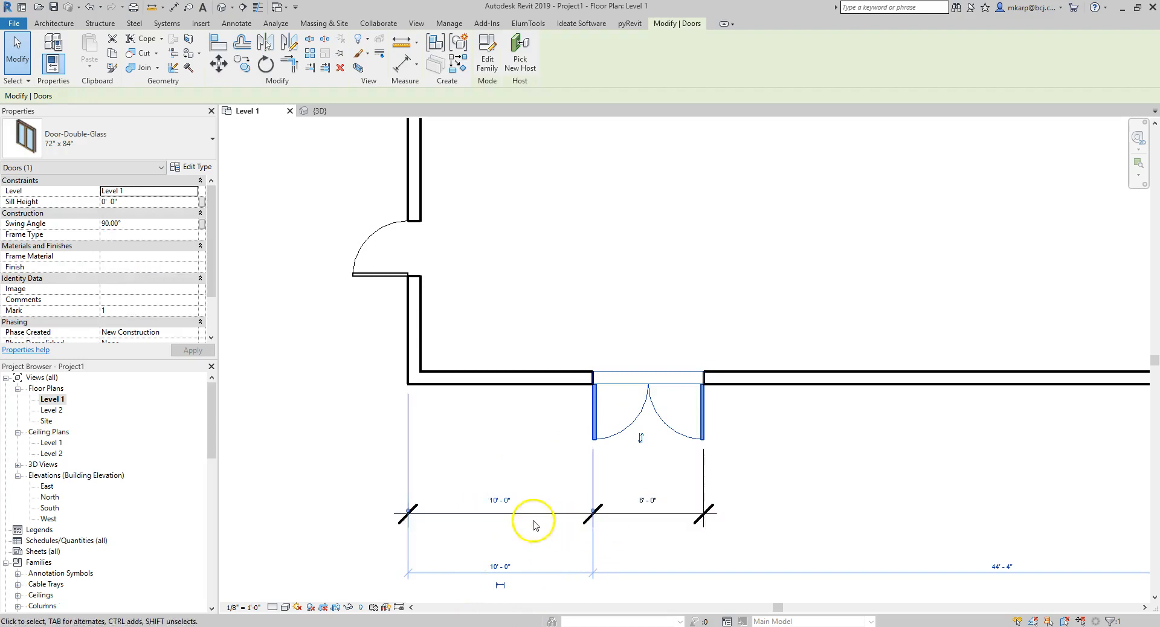
{"action": "left_click", "coordinate": [501, 505]}
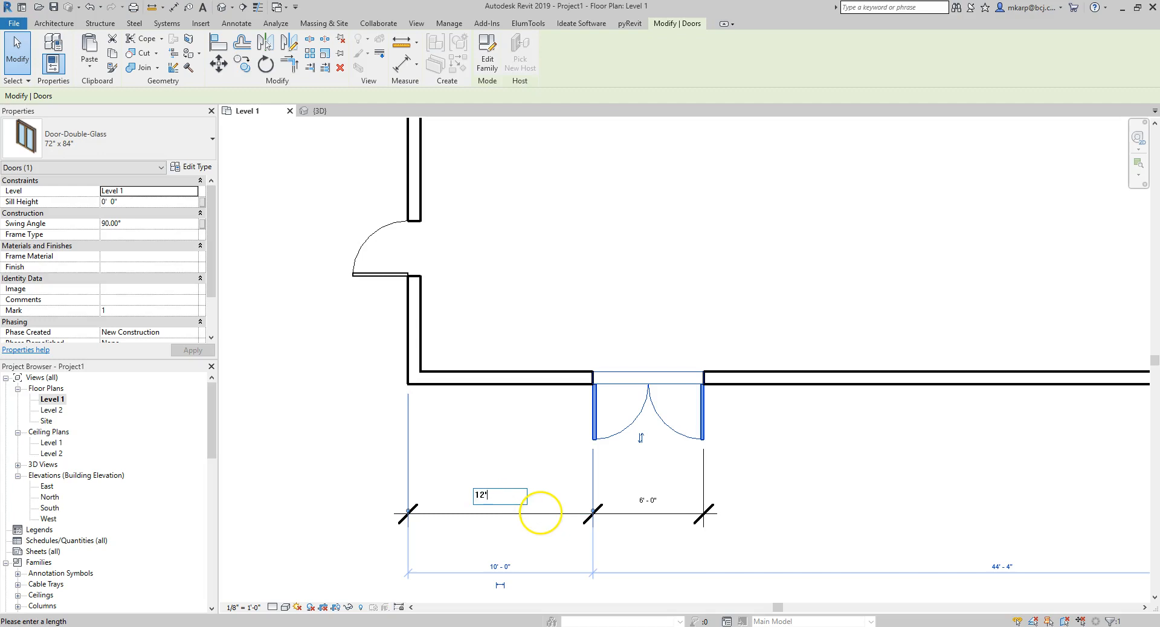
{"action": "key", "text": "Return"}
{"action": "left_click", "coordinate": [841, 531]}
Step: Change the double-glass door in the front wall to the 68" x 84" type
{"action": "scroll", "coordinate": [843, 487], "scroll_direction": "up", "scroll_amount": 4}
{"action": "left_click", "coordinate": [713, 428]}
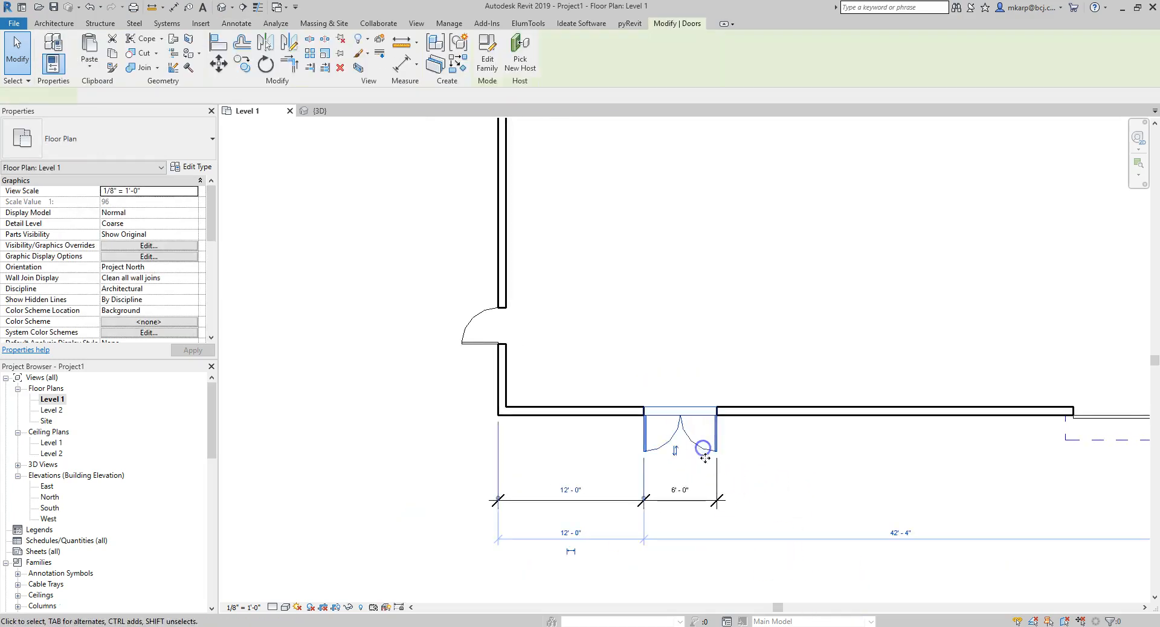
{"action": "scroll", "coordinate": [735, 459], "scroll_direction": "up", "scroll_amount": 2}
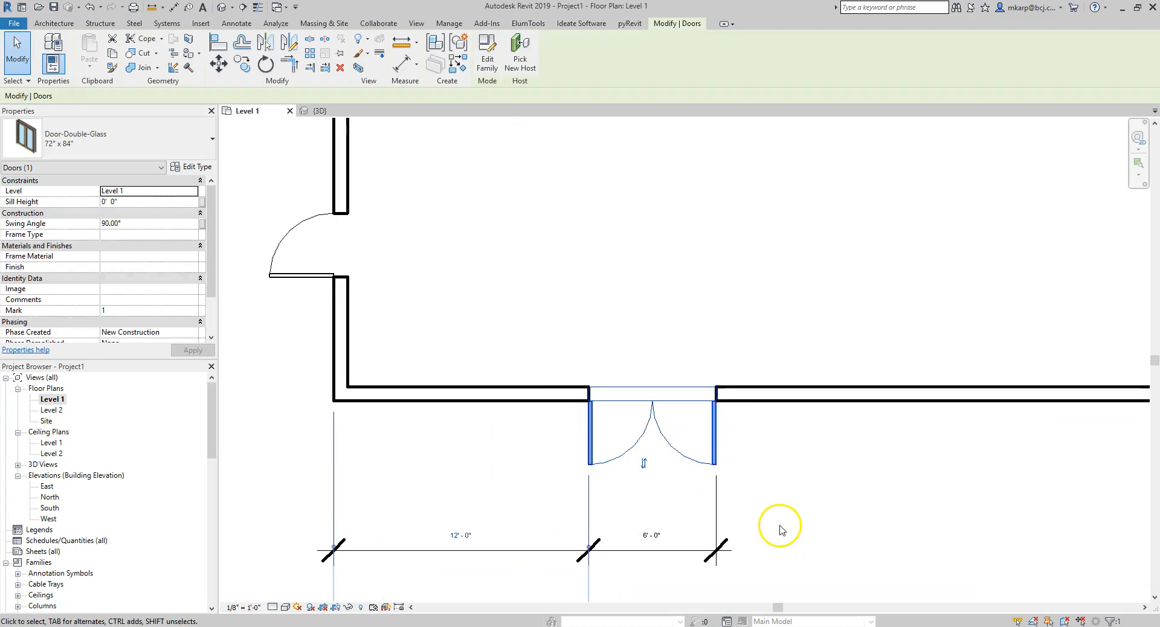
{"action": "scroll", "coordinate": [622, 428], "scroll_direction": "down", "scroll_amount": 3}
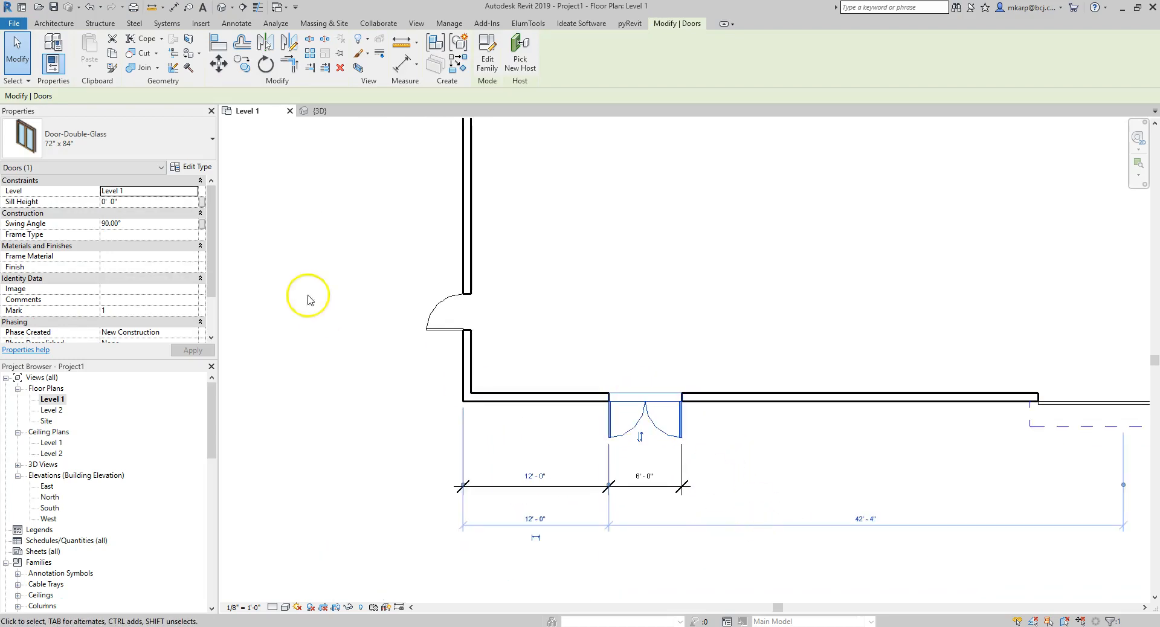
{"action": "left_click", "coordinate": [116, 136]}
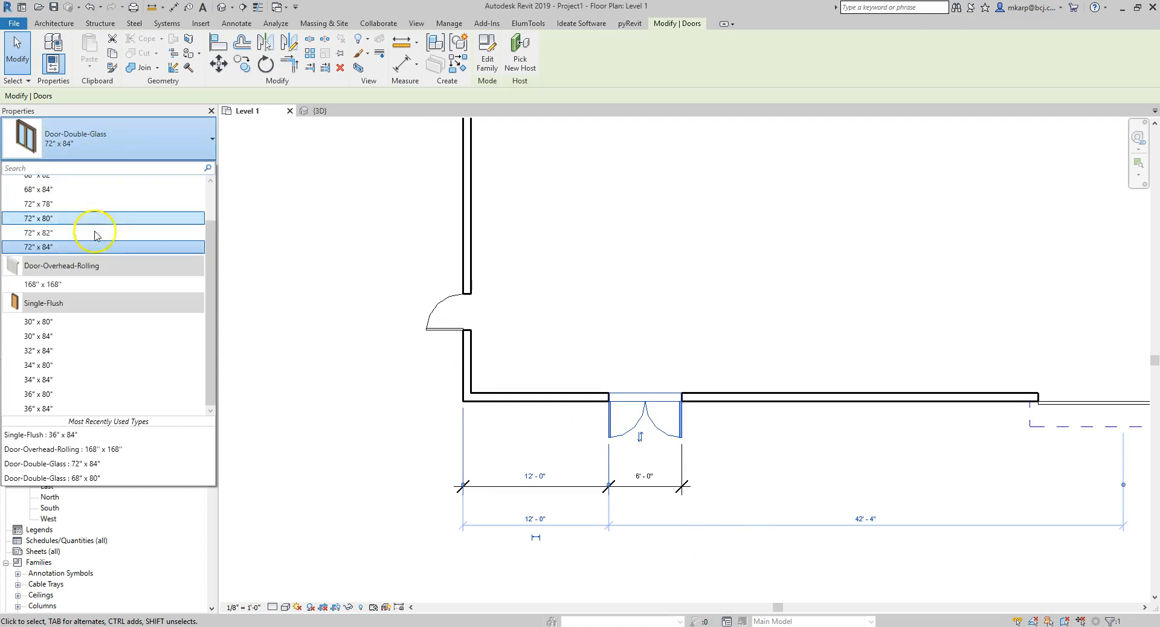
{"action": "left_click", "coordinate": [75, 189]}
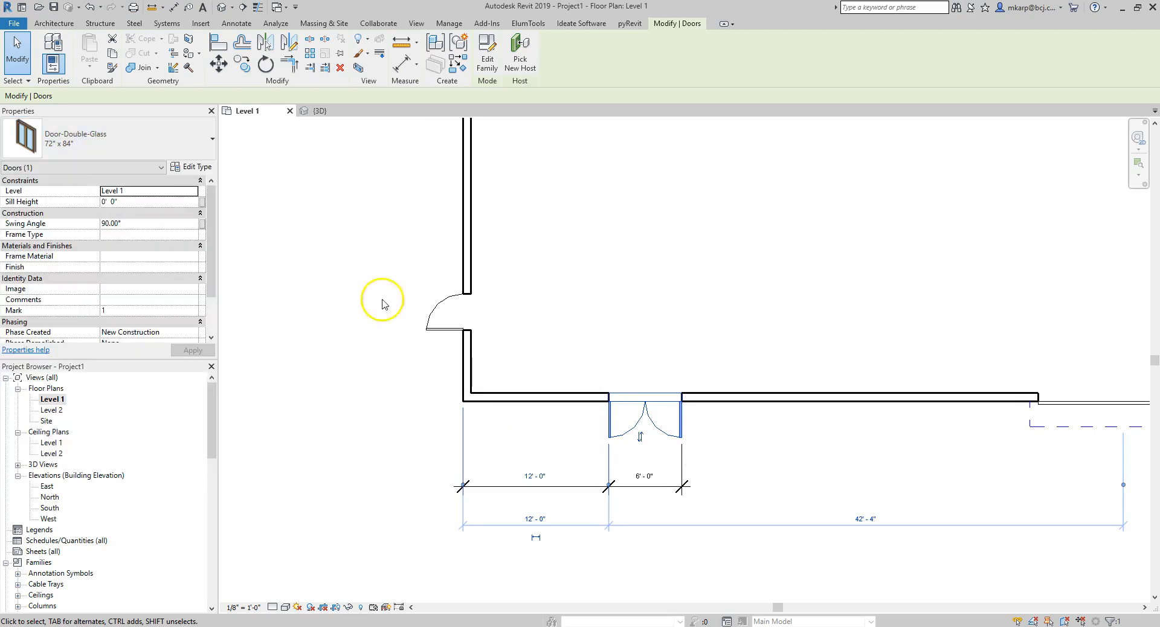
{"action": "left_click", "coordinate": [733, 460]}
{"action": "scroll", "coordinate": [617, 423], "scroll_direction": "up", "scroll_amount": 3}
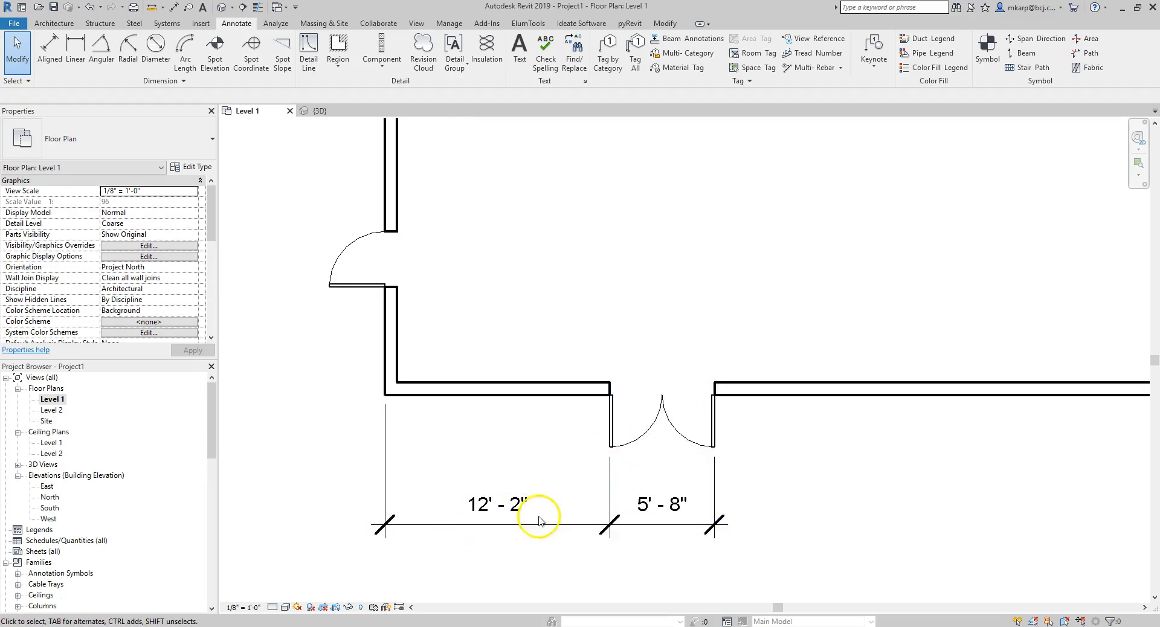
Step: Set the distance from the left wall's outer face to the double-glass door's left edge to 12'
{"action": "left_click", "coordinate": [643, 439]}
{"action": "left_click", "coordinate": [496, 511]}
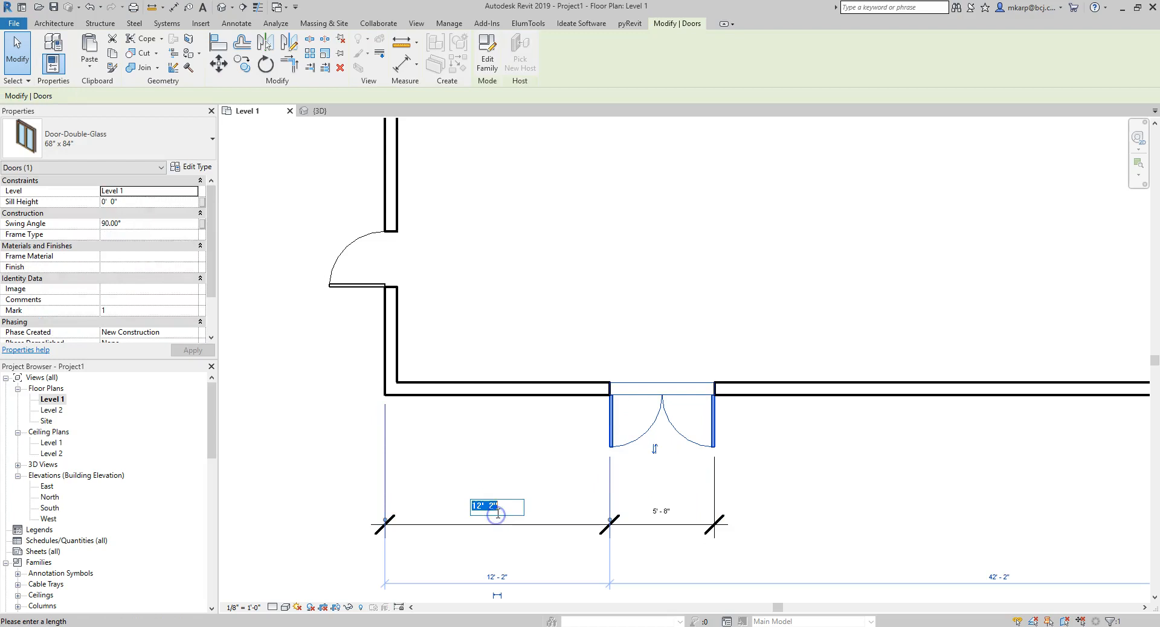
{"action": "key", "text": "Return"}
{"action": "left_click", "coordinate": [795, 479]}
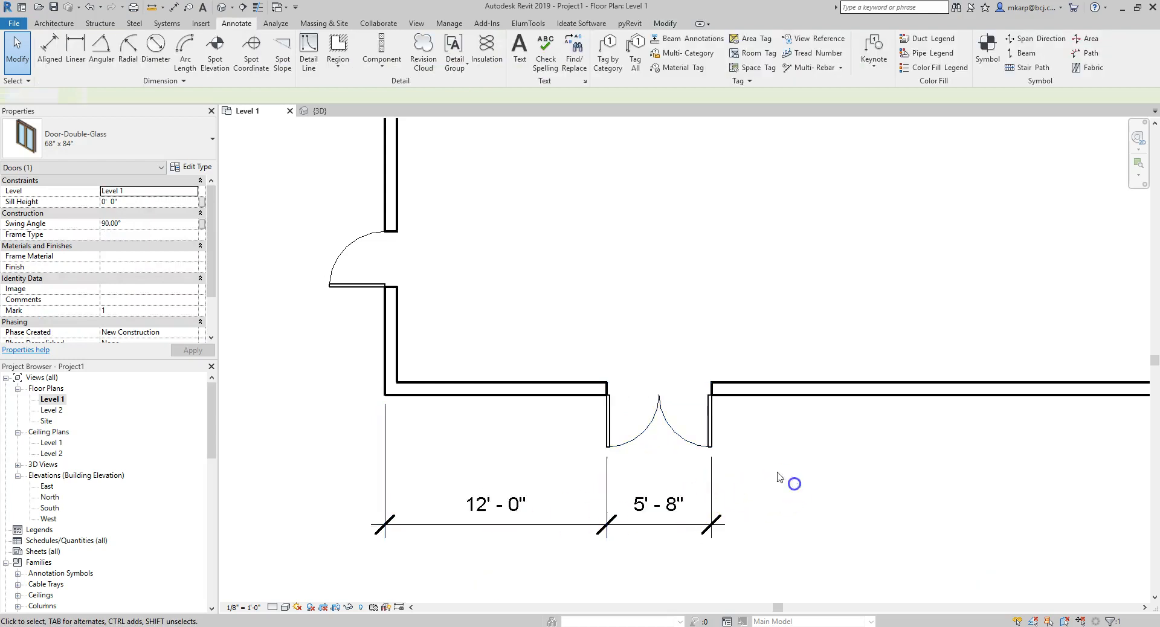
Step: Lock the 12' segment of the front-wall dimension string between the left wall and the double-glass door
{"action": "scroll", "coordinate": [662, 423], "scroll_direction": "down", "scroll_amount": 1}
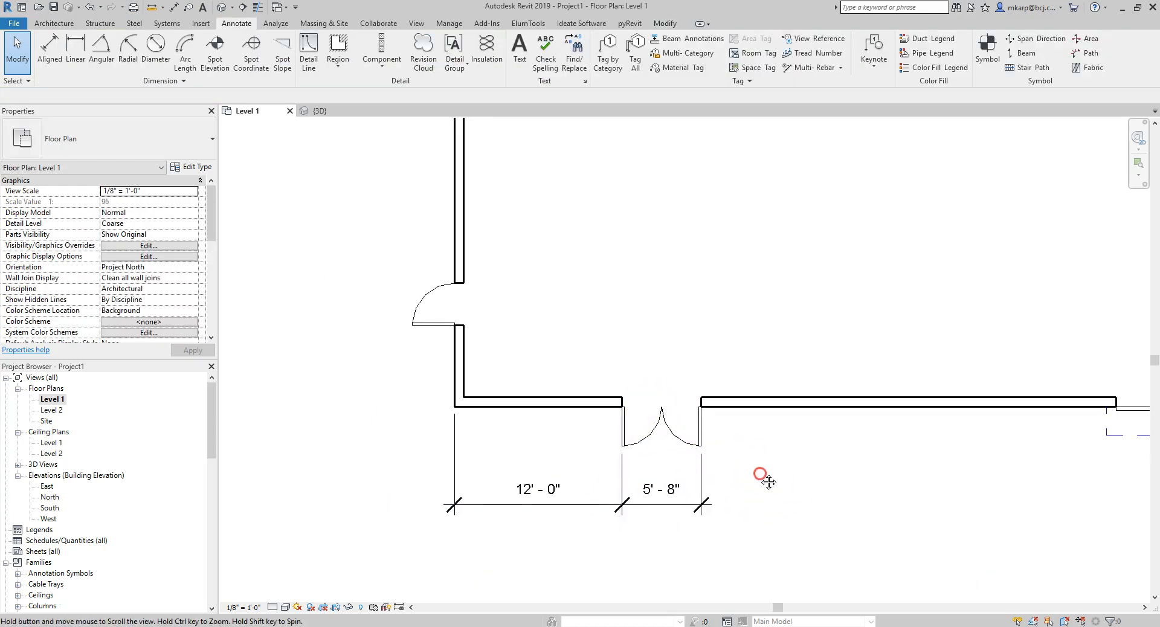
{"action": "left_click", "coordinate": [557, 528]}
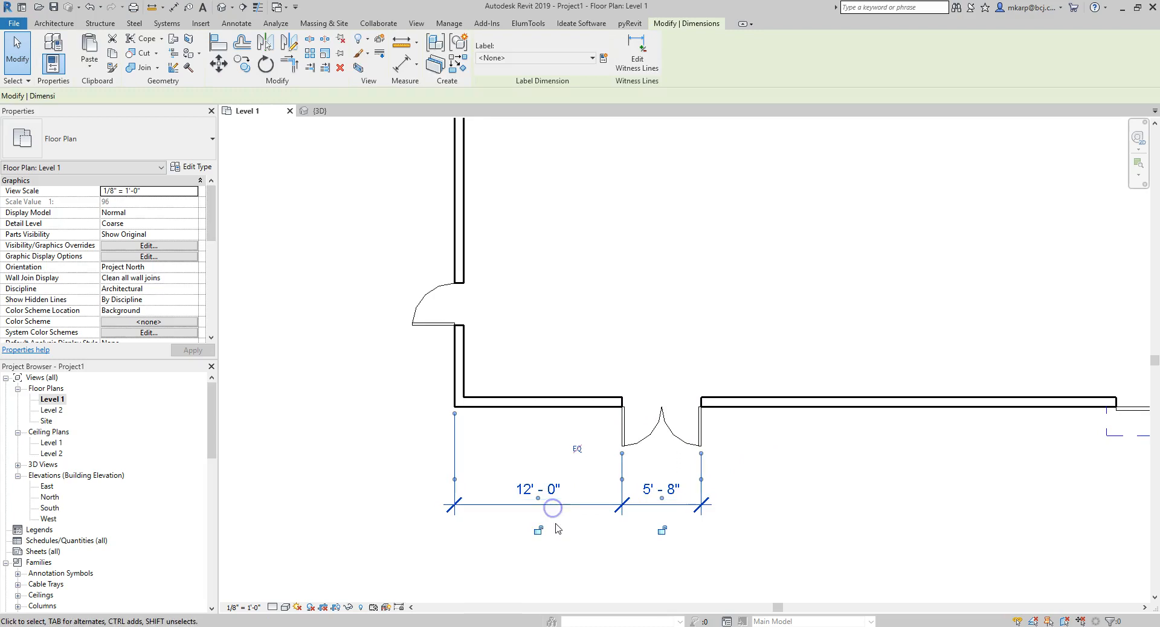
{"action": "left_click", "coordinate": [603, 551]}
Step: Change the double-glass door in the front wall to the 72" x 84" type
{"action": "left_click", "coordinate": [662, 434]}
{"action": "left_click", "coordinate": [130, 142]}
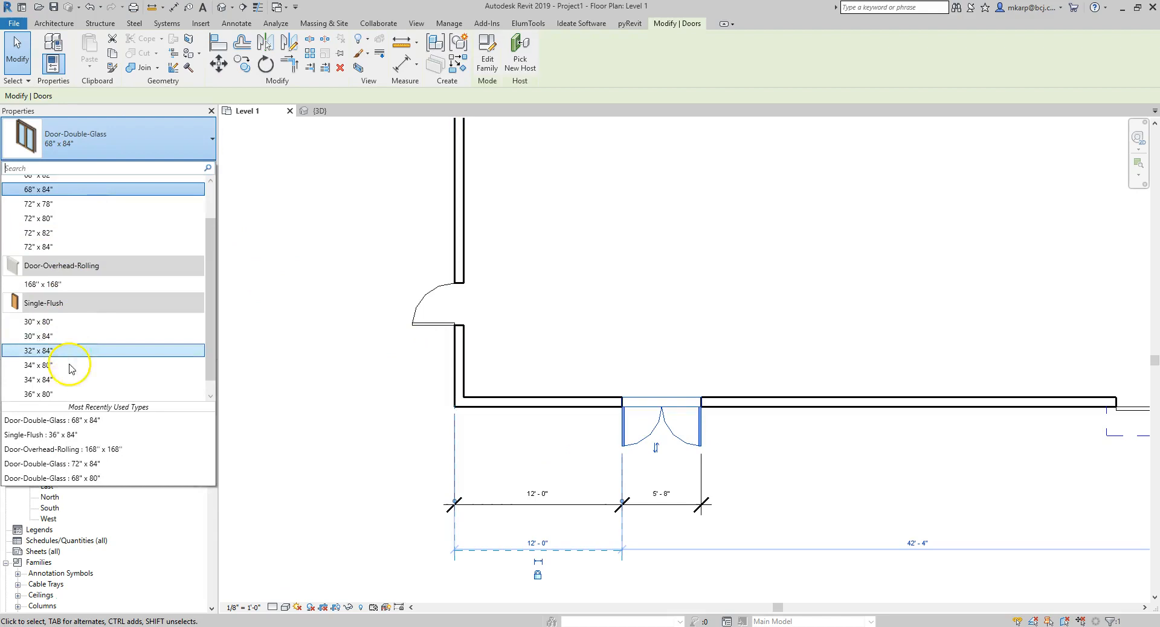
{"action": "left_click", "coordinate": [84, 246]}
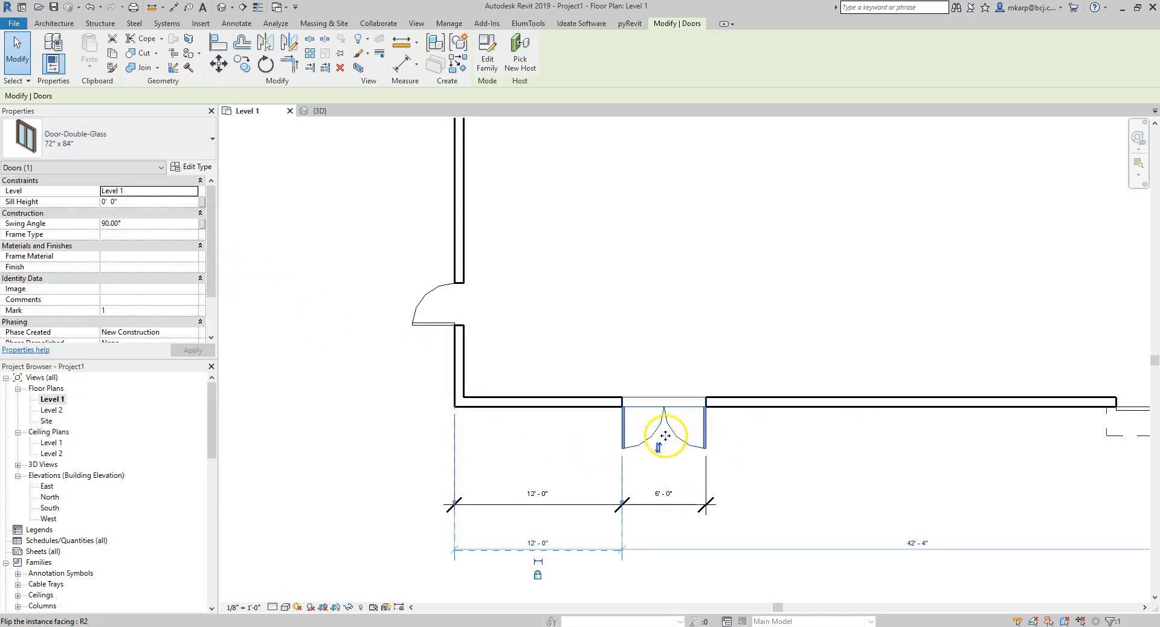
{"action": "left_click", "coordinate": [762, 486]}
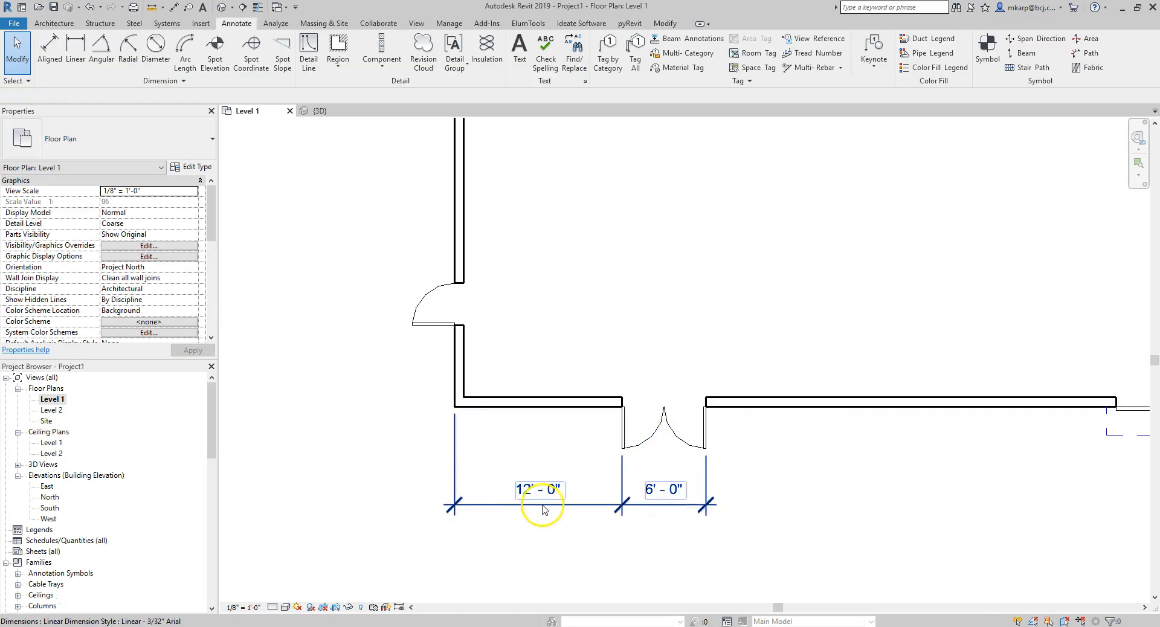
Step: Examine the lock on the 12' segment of the front-wall dimension string
{"action": "scroll", "coordinate": [566, 506], "scroll_direction": "down", "scroll_amount": 2}
{"action": "middle_click_drag", "start_coordinate": [568, 505], "coordinate": [588, 420]}
{"action": "left_click", "coordinate": [645, 473]}
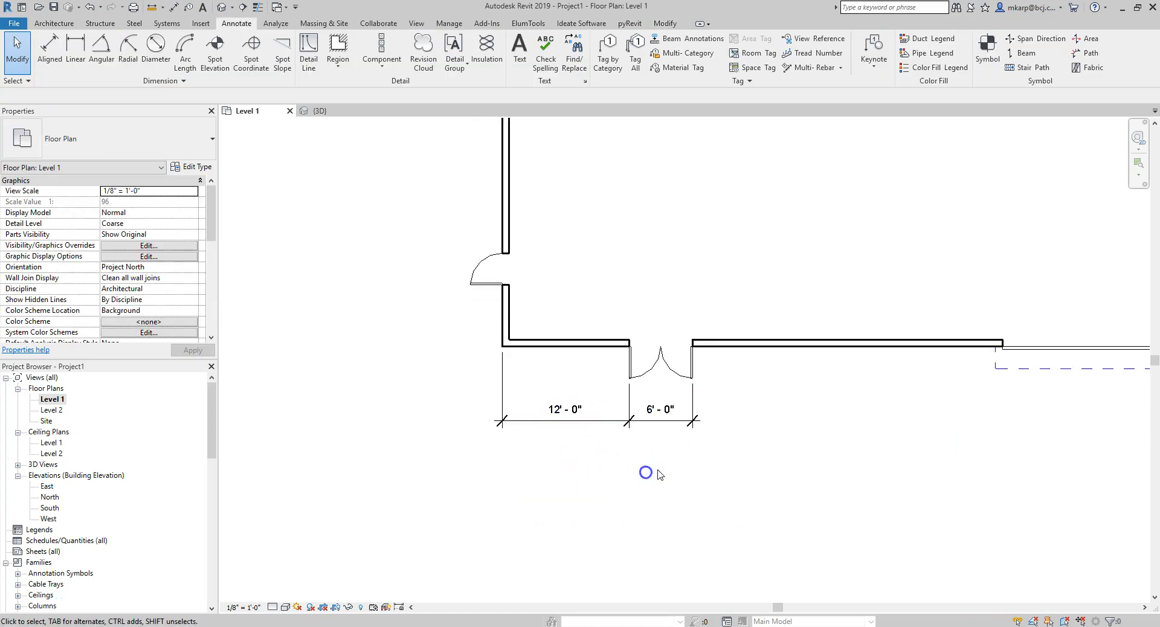
{"action": "left_click", "coordinate": [560, 446]}
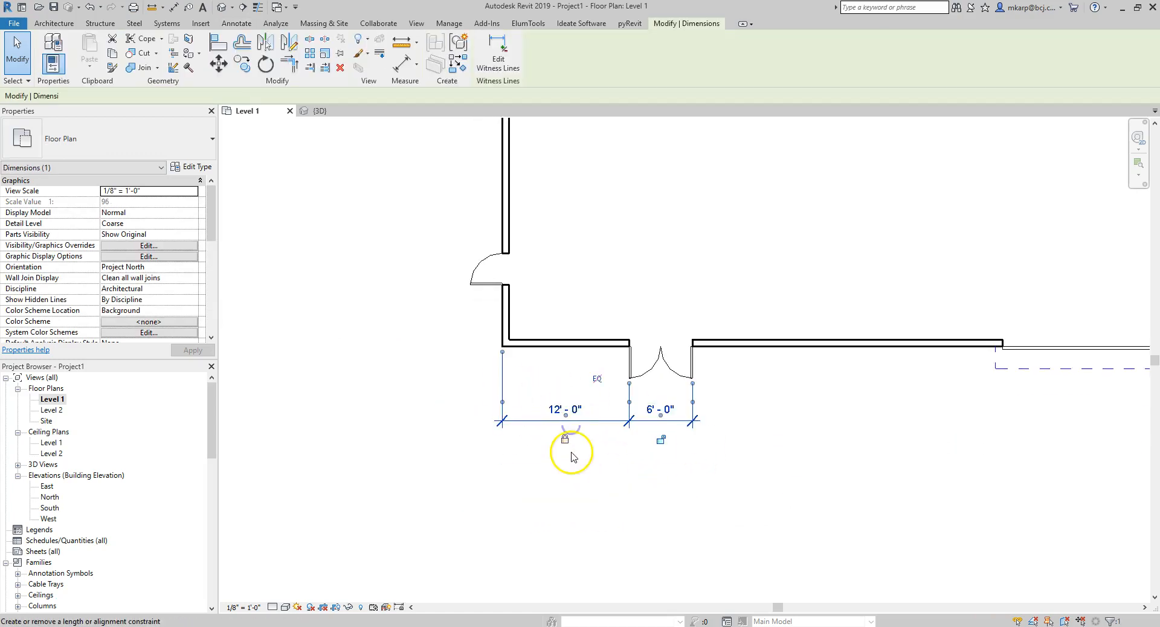
{"action": "left_click", "coordinate": [594, 486]}
{"action": "scroll", "coordinate": [593, 486], "scroll_direction": "down", "scroll_amount": 2}
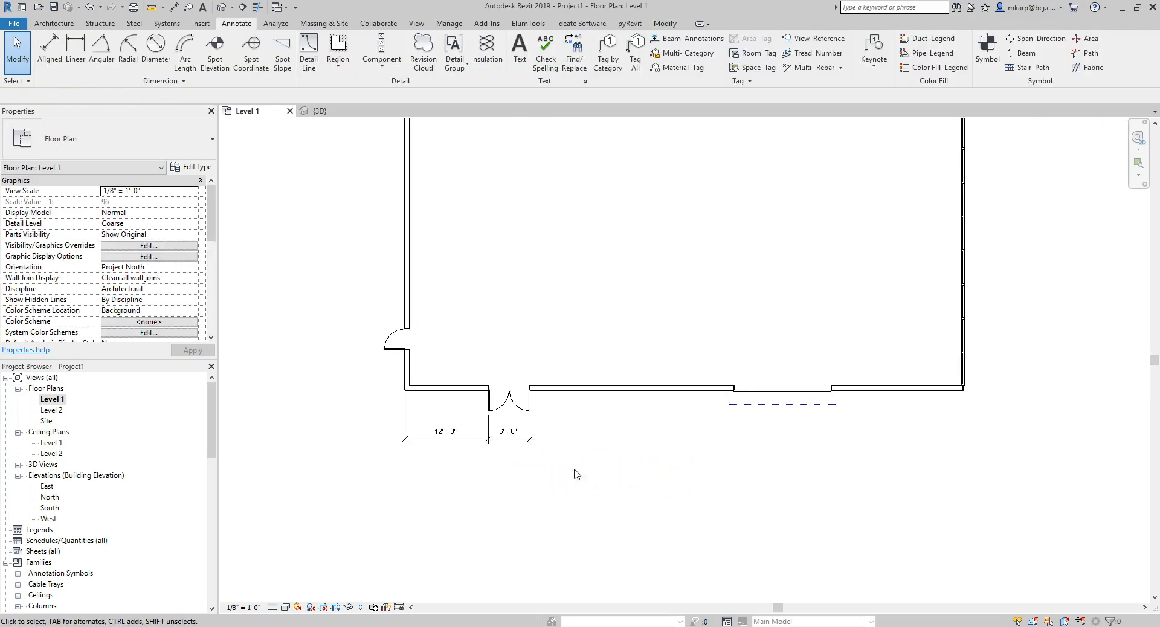
Step: Examine the placement of the single-flush door in the left wall and the overhead rolling door in the front wall
{"action": "middle_click_drag", "start_coordinate": [482, 320], "coordinate": [524, 346]}
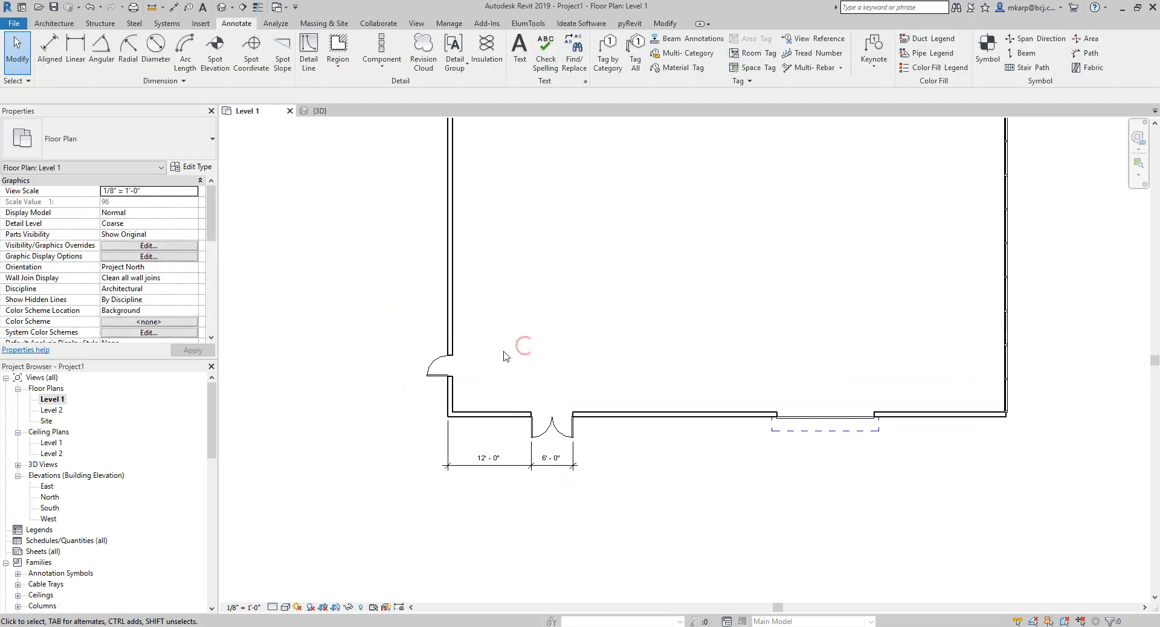
{"action": "scroll", "coordinate": [455, 379], "scroll_direction": "up", "scroll_amount": 2}
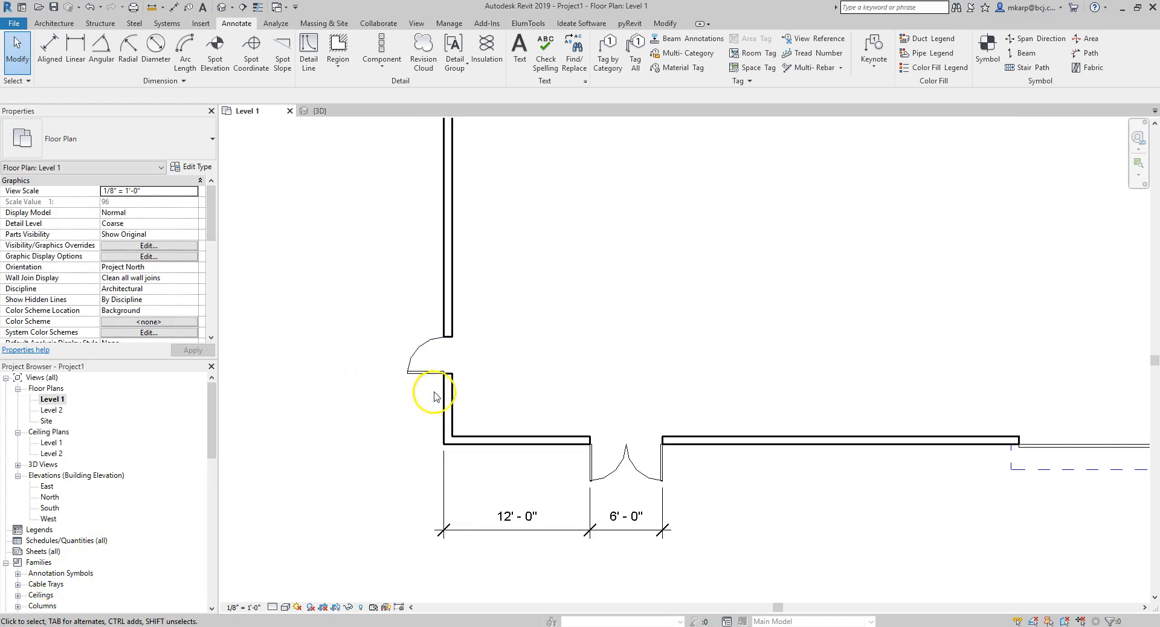
{"action": "left_click", "coordinate": [417, 362]}
{"action": "scroll", "coordinate": [477, 380], "scroll_direction": "down", "scroll_amount": 3}
{"action": "scroll", "coordinate": [473, 403], "scroll_direction": "down", "scroll_amount": 2}
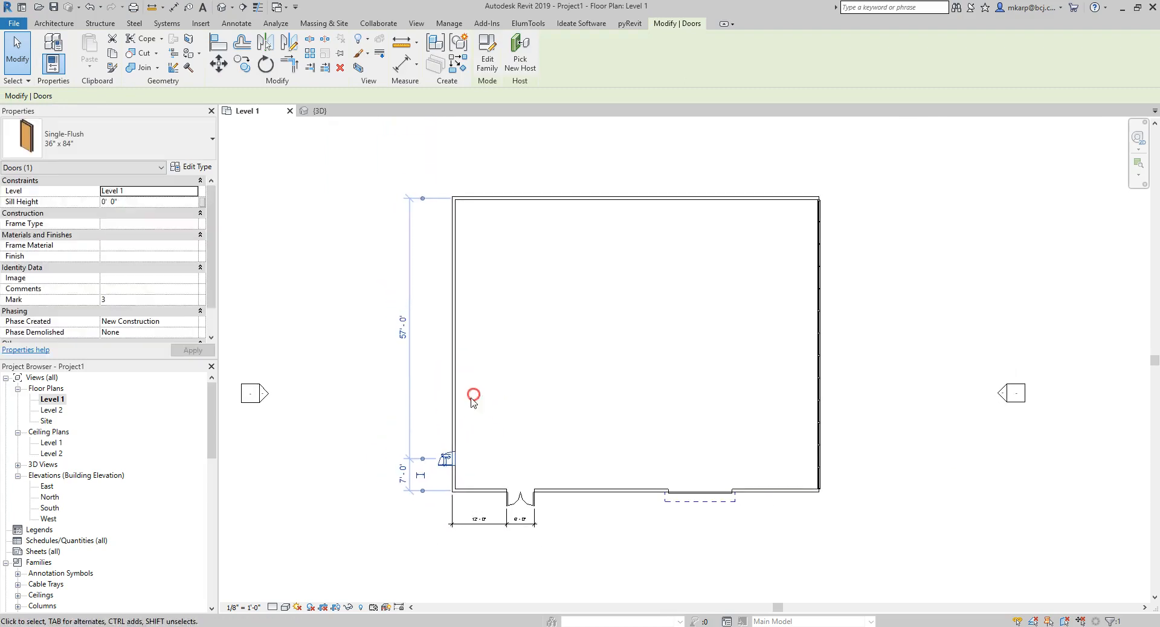
{"action": "left_click", "coordinate": [507, 393]}
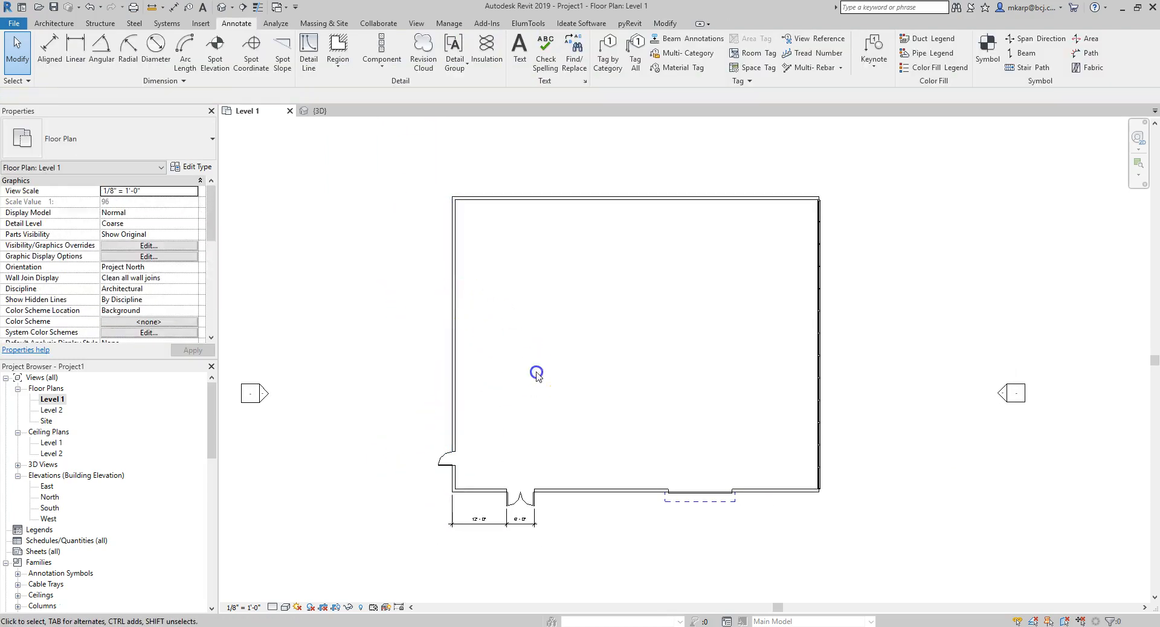
{"action": "left_click", "coordinate": [700, 501]}
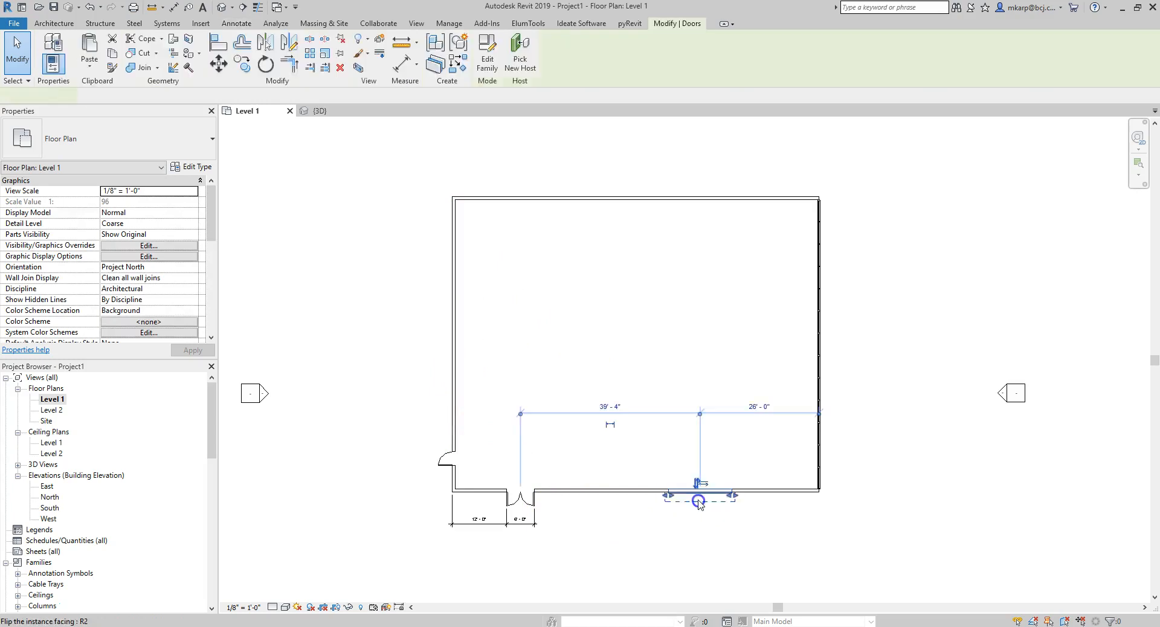
{"action": "scroll", "coordinate": [689, 493], "scroll_direction": "up", "scroll_amount": 2}
{"action": "left_click", "coordinate": [589, 515]}
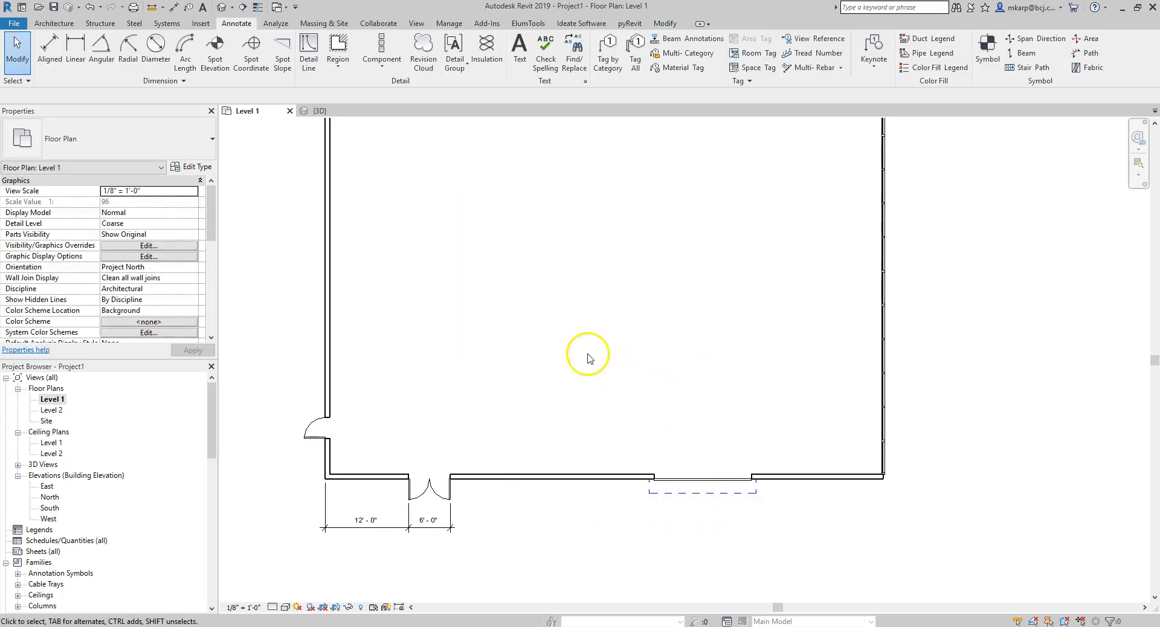
{"action": "scroll", "coordinate": [589, 336], "scroll_direction": "down", "scroll_amount": 3}
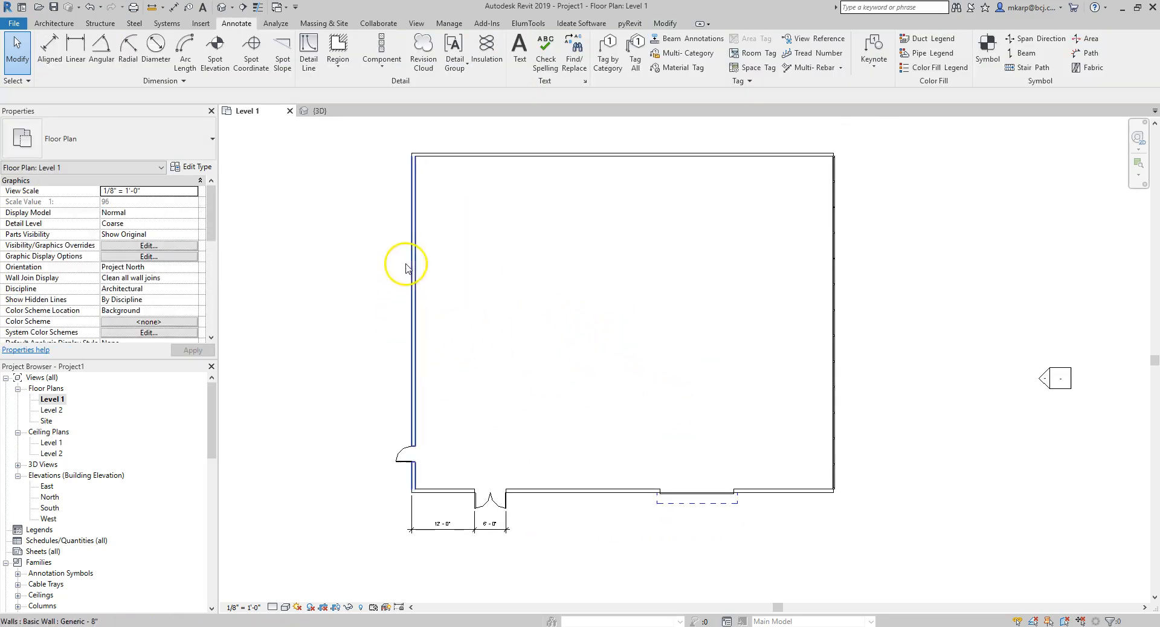
{"action": "middle_click_drag", "start_coordinate": [597, 361], "coordinate": [633, 367]}
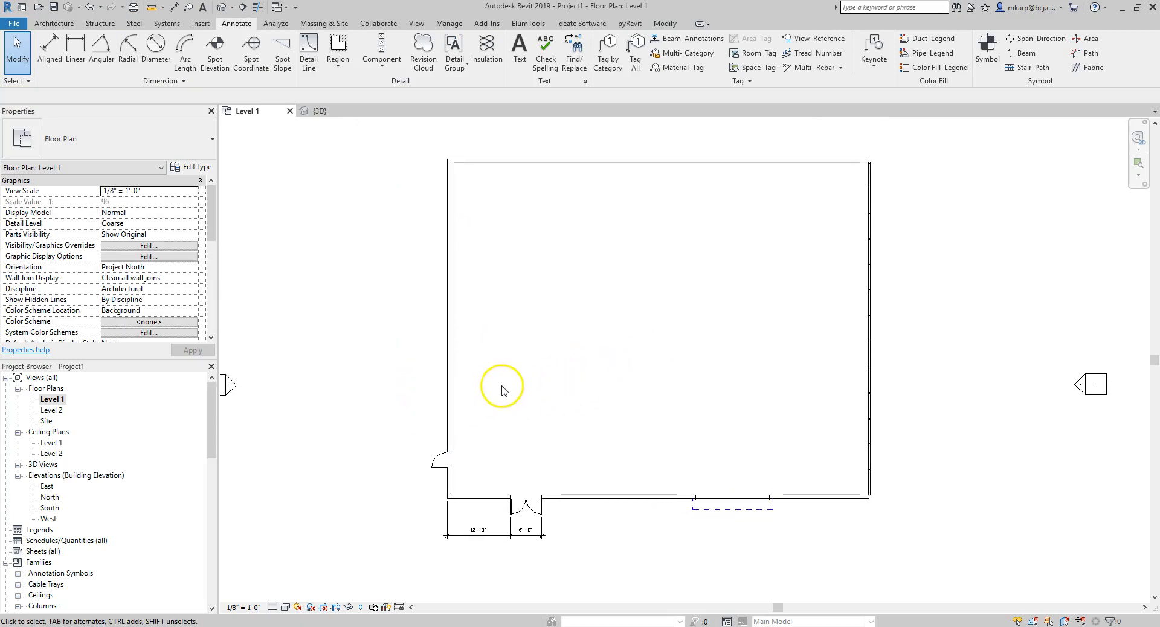
{"action": "middle_click_drag", "start_coordinate": [533, 407], "coordinate": [578, 405]}
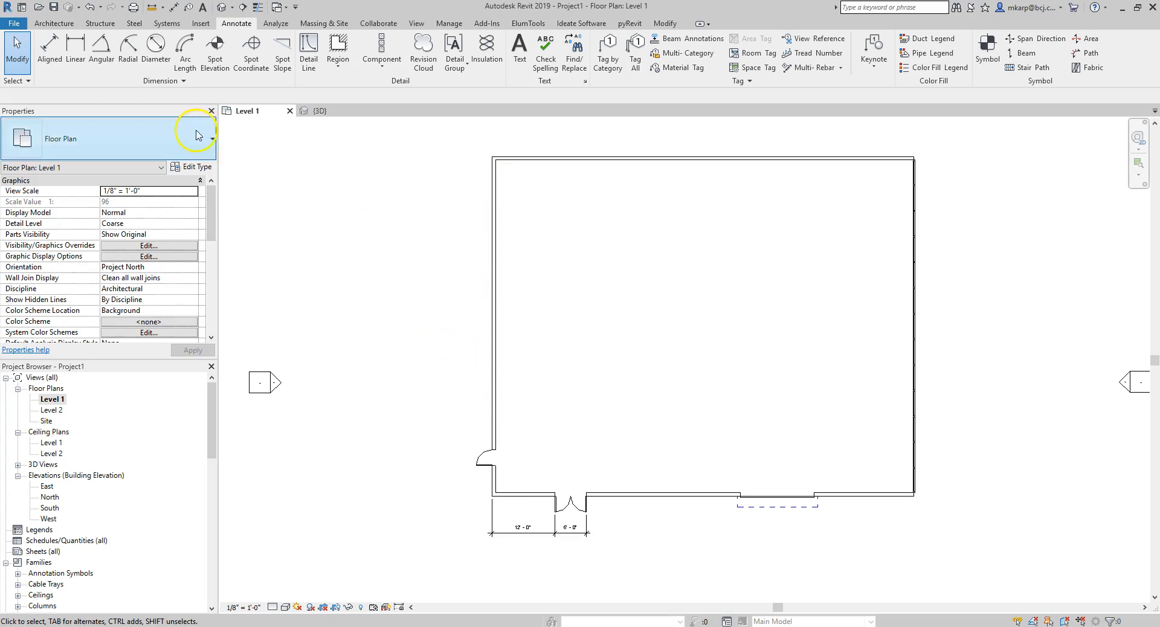
Step: Start placing a window and review the window types already loaded in the project
{"action": "left_click", "coordinate": [68, 25]}
{"action": "left_click", "coordinate": [110, 47]}
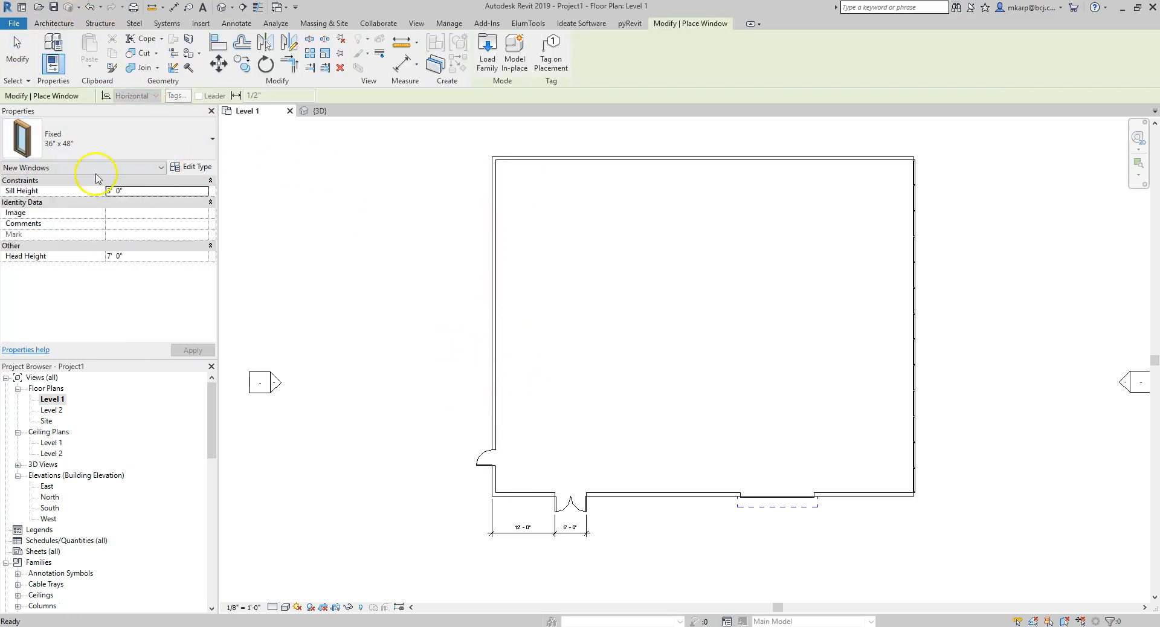
{"action": "left_click", "coordinate": [78, 143]}
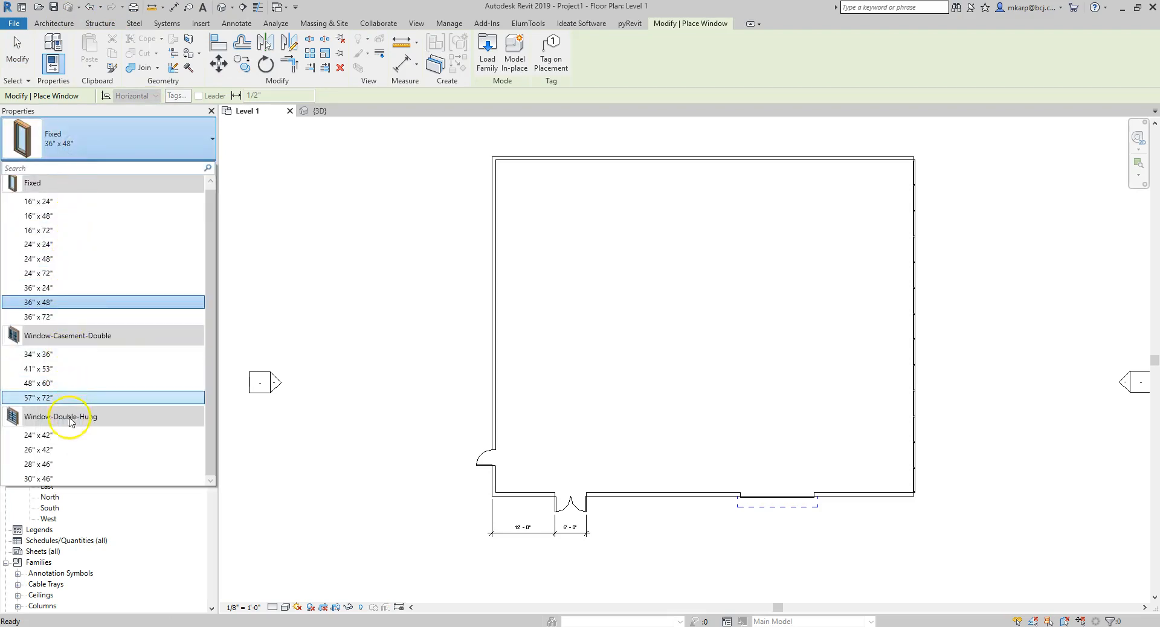
{"action": "left_click", "coordinate": [264, 275]}
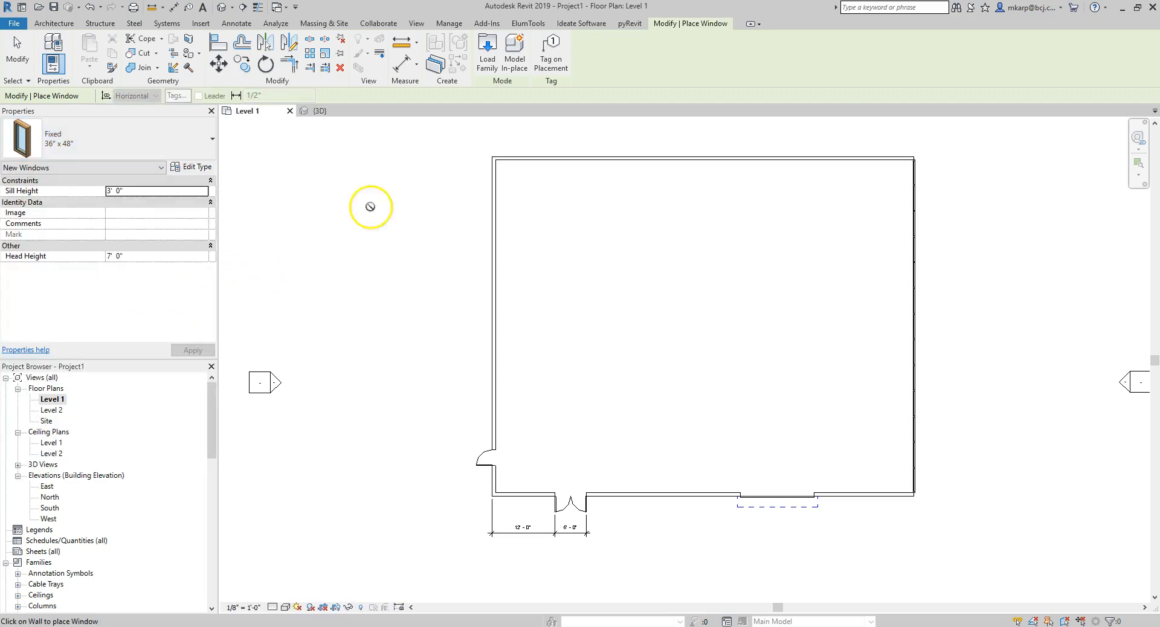
Step: Start loading a family and go to the Windows folder of the US Imperial library
{"action": "left_click", "coordinate": [202, 24]}
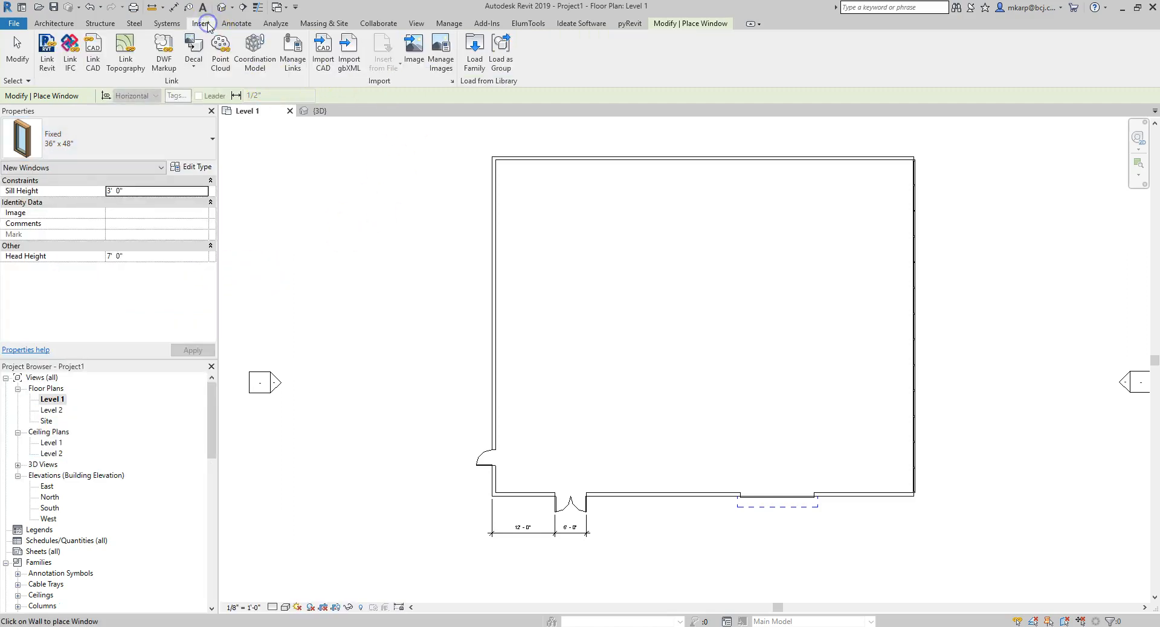
{"action": "left_click", "coordinate": [475, 53]}
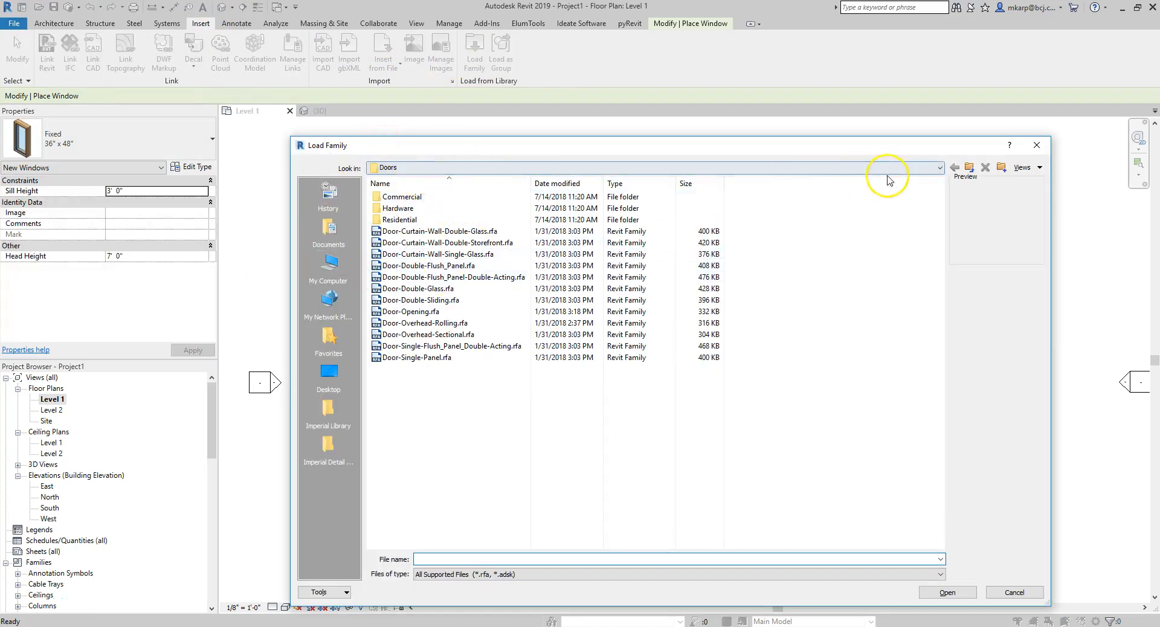
{"action": "left_click", "coordinate": [970, 167]}
{"action": "scroll", "coordinate": [447, 239], "scroll_direction": "down", "scroll_amount": 4}
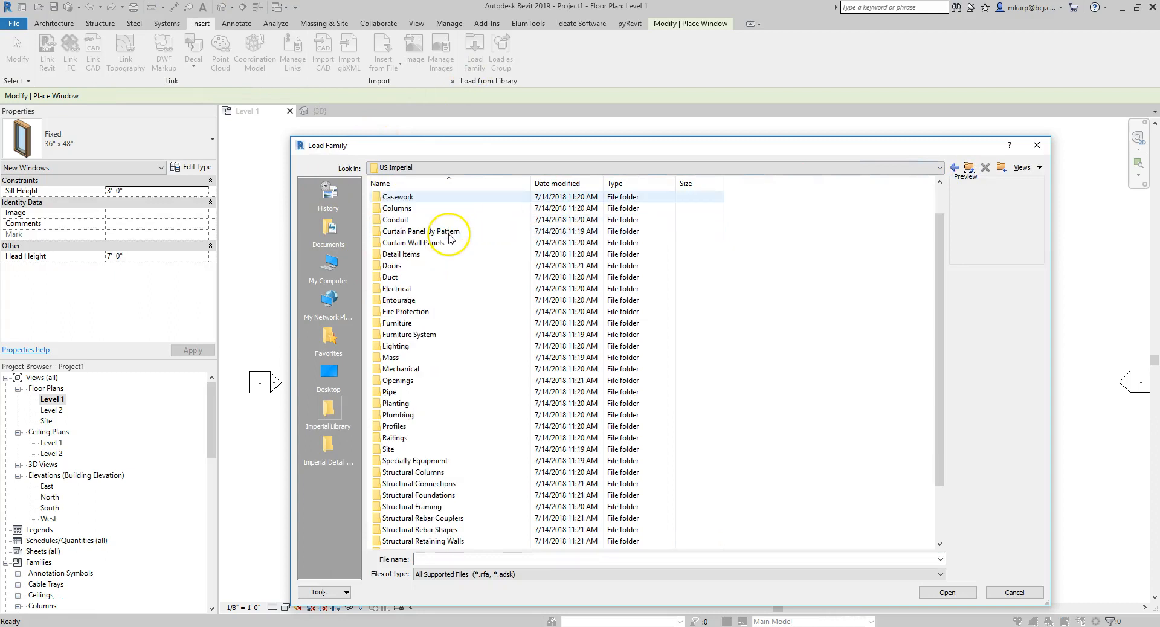
{"action": "double_click", "coordinate": [397, 541]}
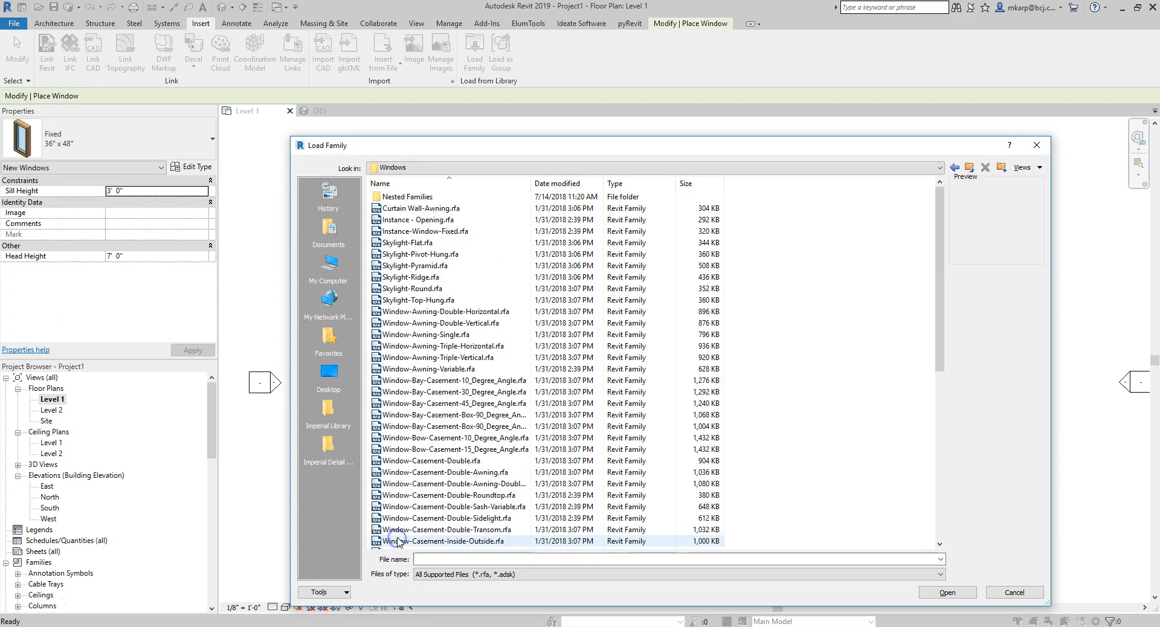
Step: Compare the previews of the curtain wall awning, opening, skylight, fixed and awning window families in the Windows folder
{"action": "left_click", "coordinate": [449, 209]}
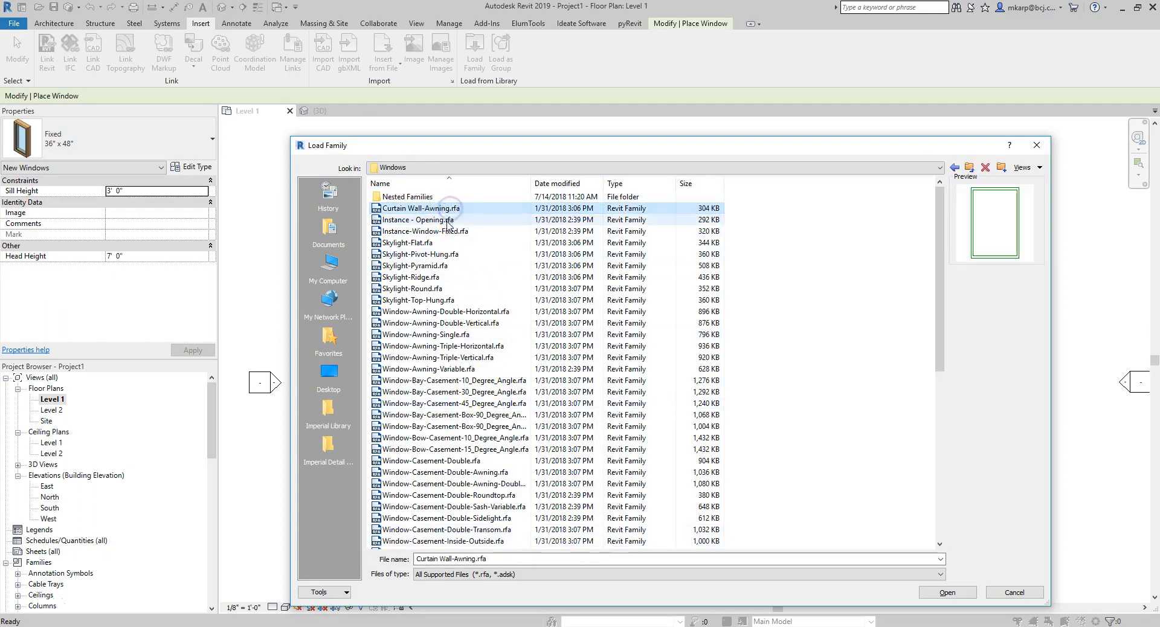
{"action": "left_click", "coordinate": [447, 219]}
{"action": "left_click", "coordinate": [447, 242]}
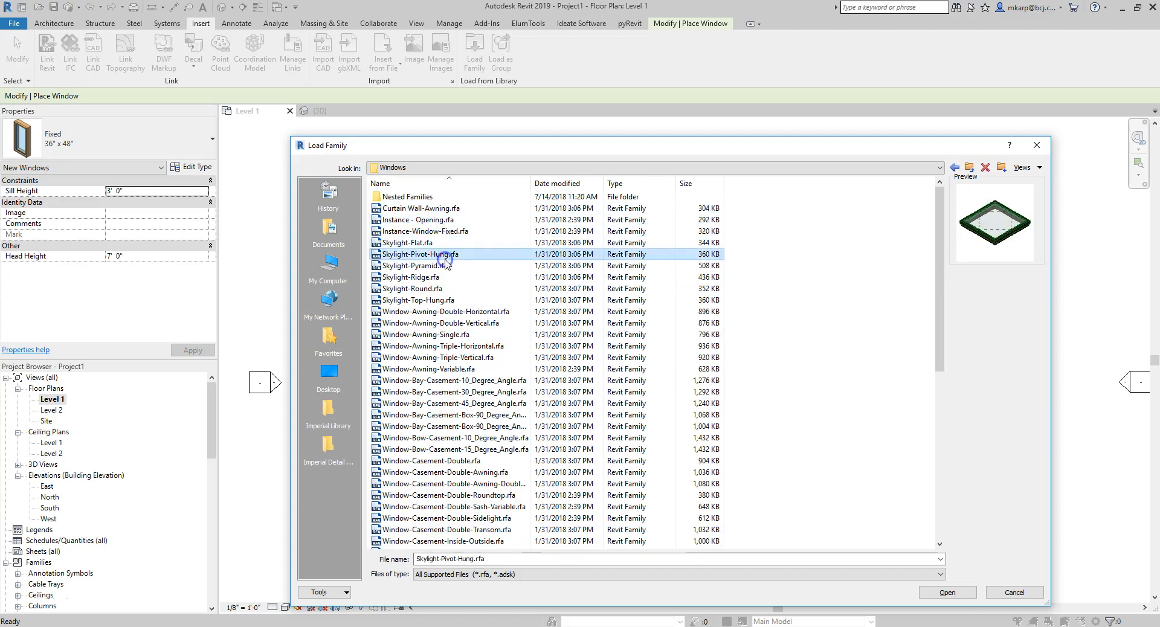
{"action": "left_click", "coordinate": [421, 299]}
{"action": "left_click", "coordinate": [421, 289]}
{"action": "left_click", "coordinate": [423, 277]}
{"action": "left_click", "coordinate": [425, 265]}
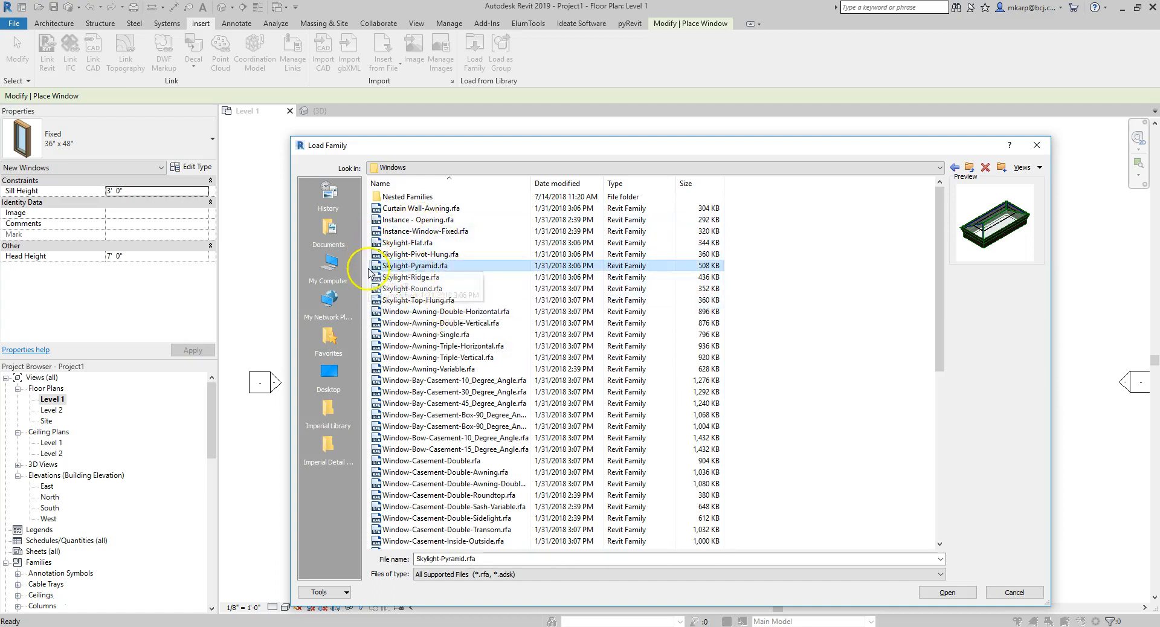
{"action": "left_click", "coordinate": [423, 232]}
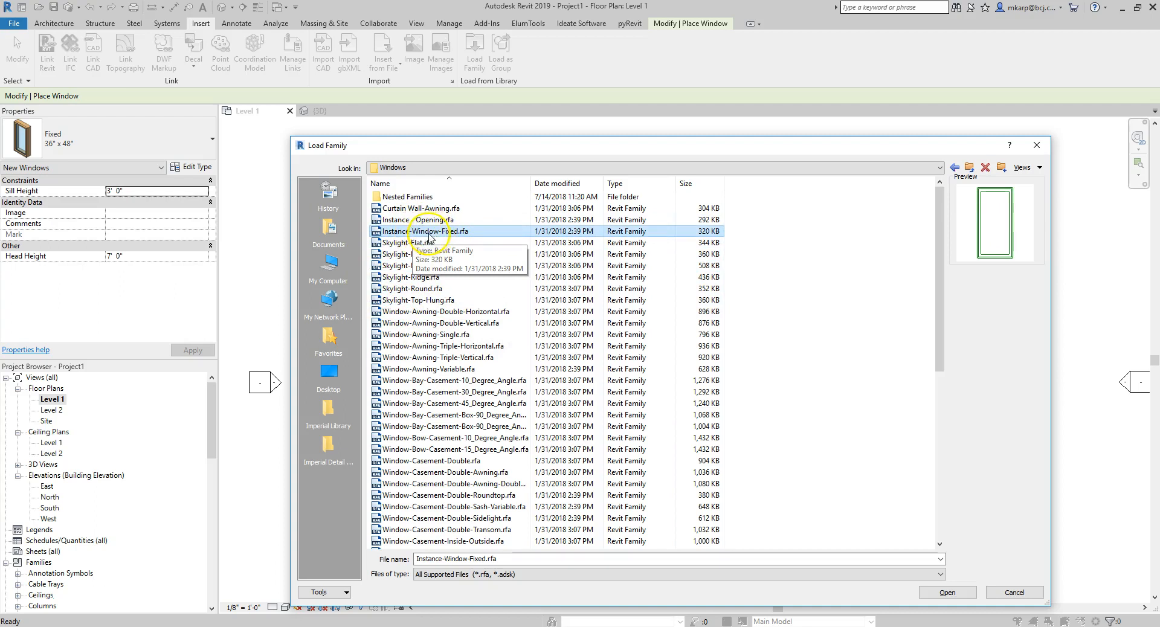
{"action": "left_click", "coordinate": [422, 345]}
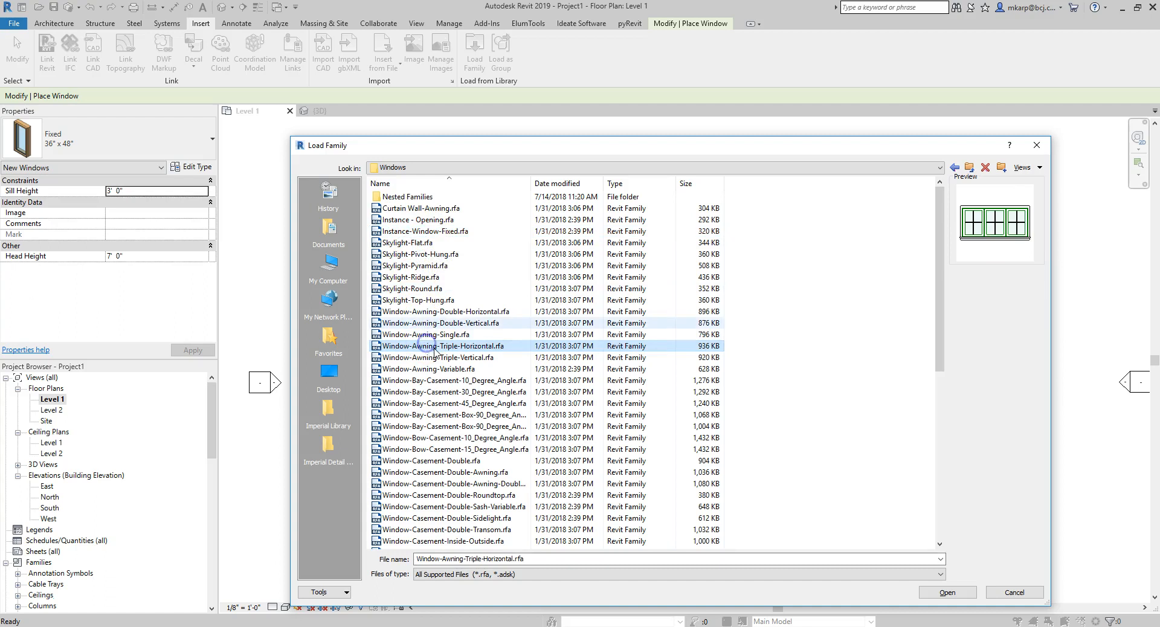
Step: Load Instance-Window-Fixed.rfa and place its 24" x 48" window in the left wall, about 11' from the back wall
{"action": "left_click", "coordinate": [425, 232]}
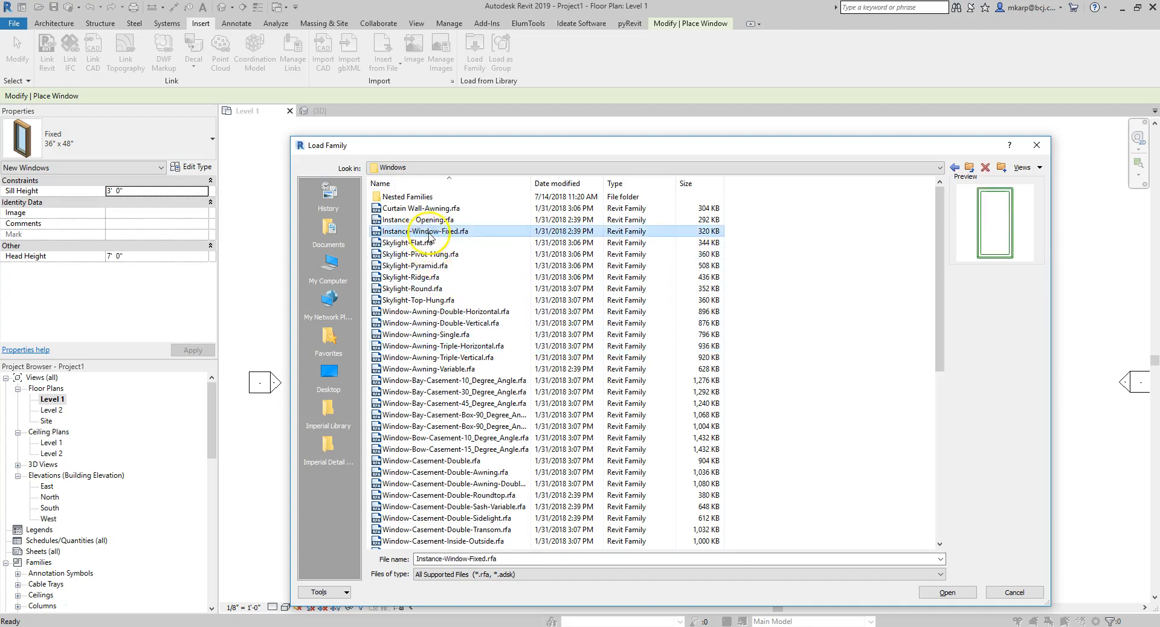
{"action": "left_click", "coordinate": [946, 594]}
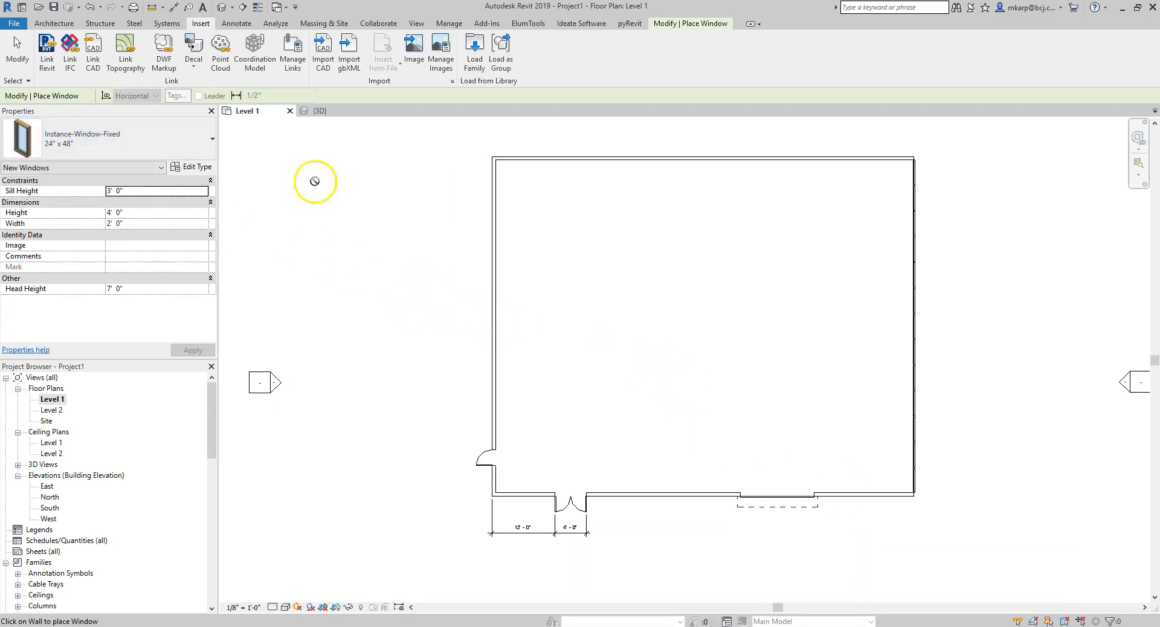
{"action": "scroll", "coordinate": [502, 218], "scroll_direction": "up", "scroll_amount": 5}
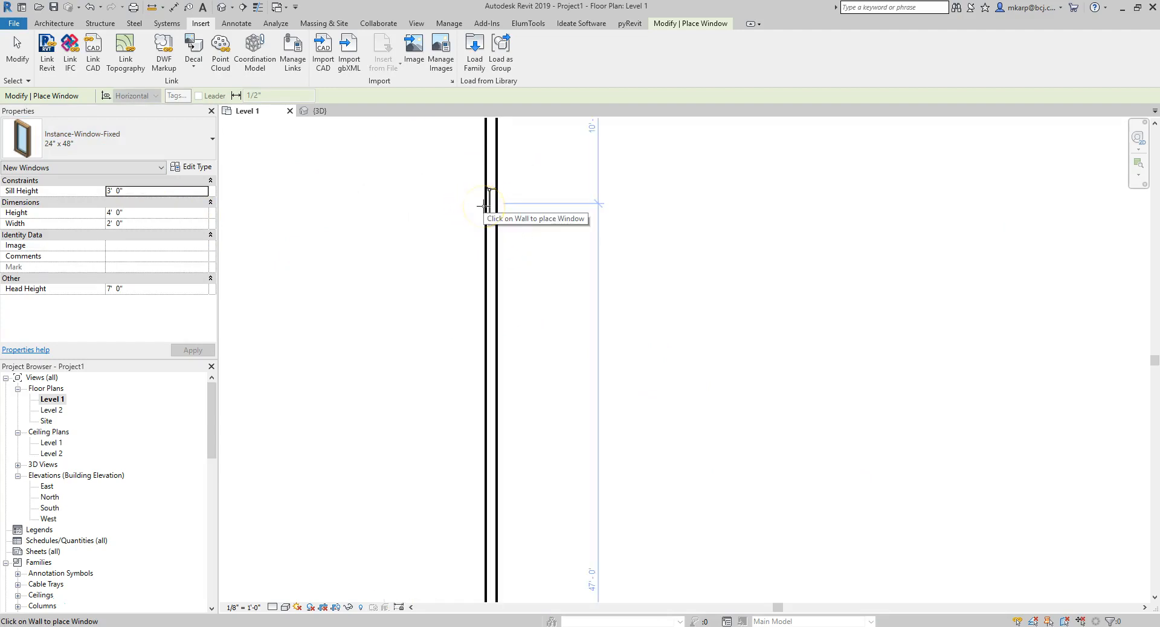
{"action": "left_click", "coordinate": [487, 219]}
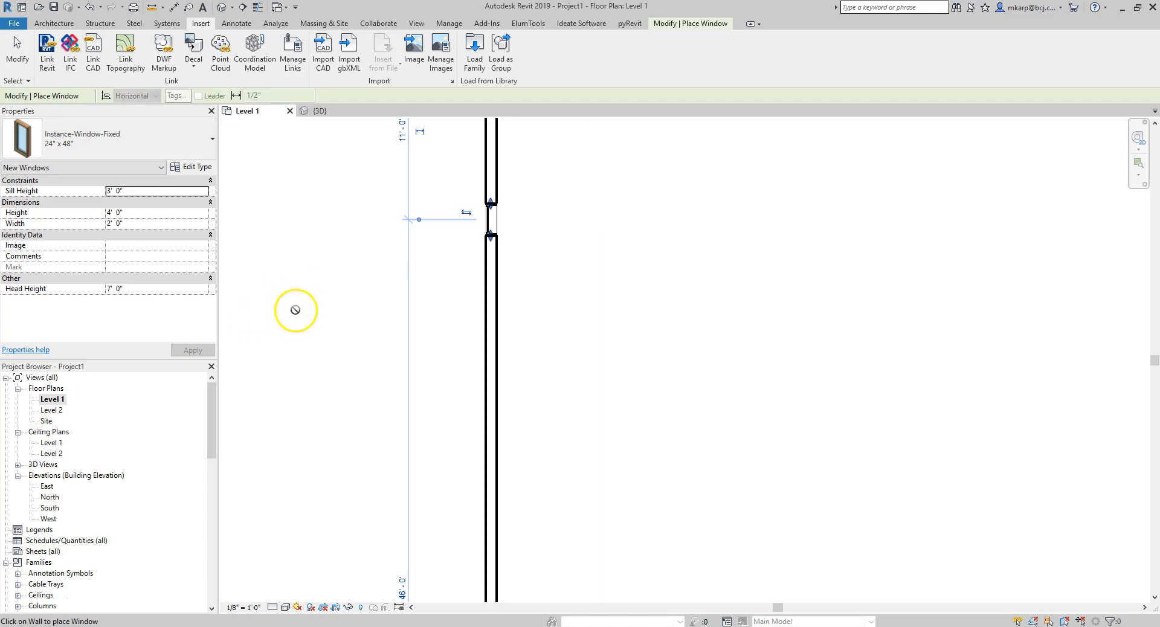
Step: Place a Fixed 36" x 72" window in the left wall, 5' from the first window on the side away from the back wall
{"action": "scroll", "coordinate": [363, 296], "scroll_direction": "down", "scroll_amount": 2}
{"action": "key", "text": "Escape"}
{"action": "key", "text": "Escape"}
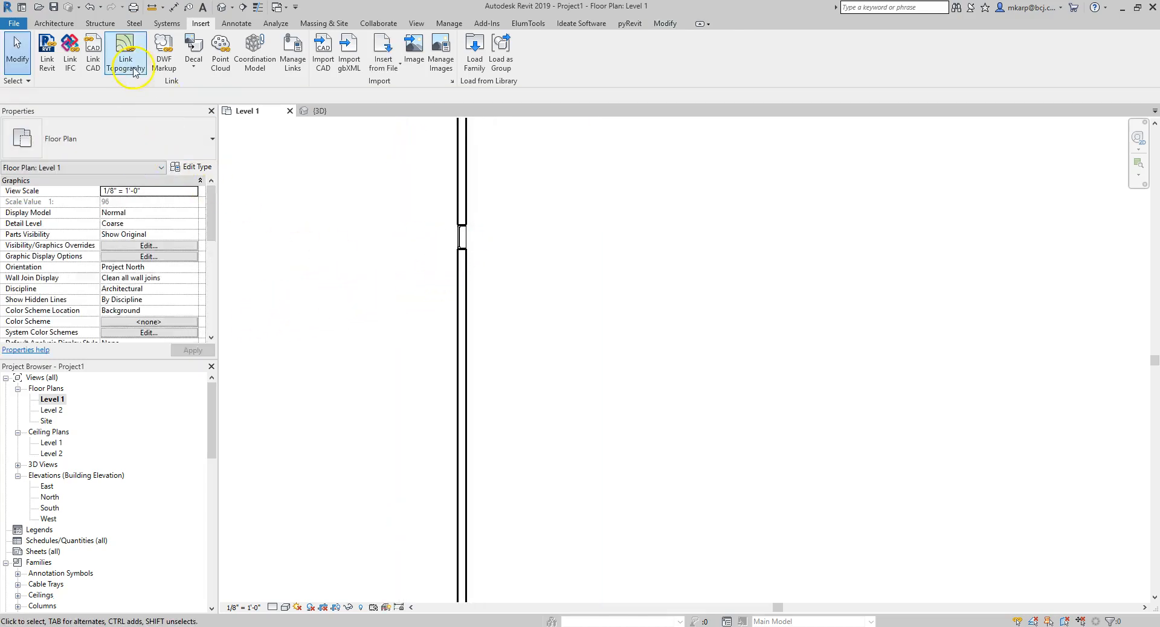
{"action": "left_click", "coordinate": [54, 24]}
{"action": "left_click", "coordinate": [103, 54]}
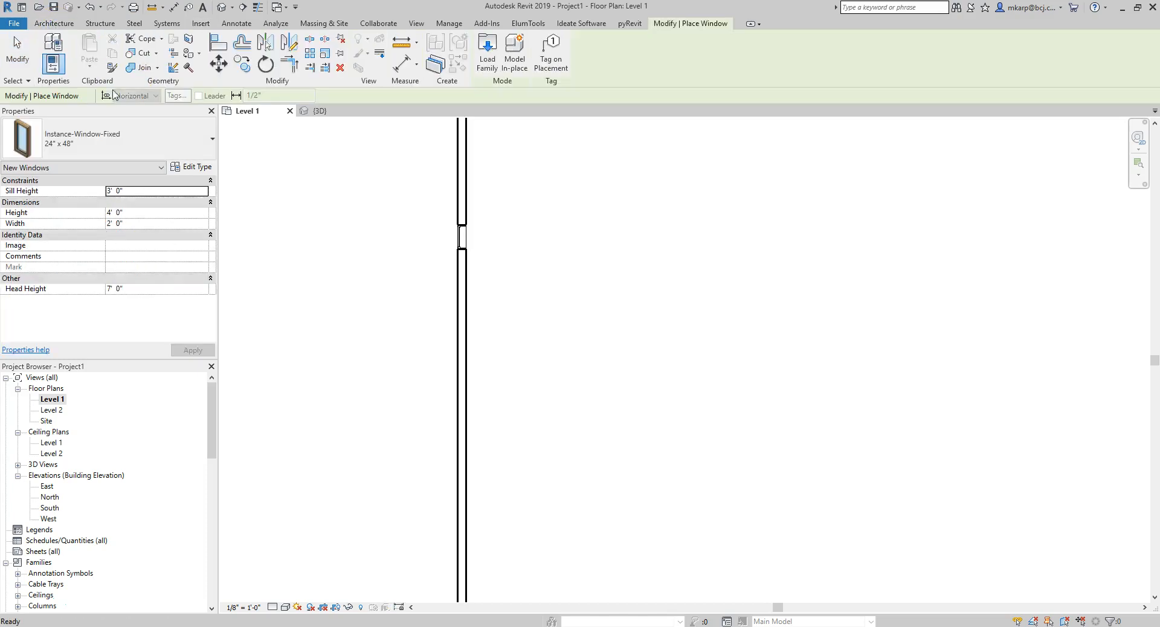
{"action": "left_click", "coordinate": [99, 142]}
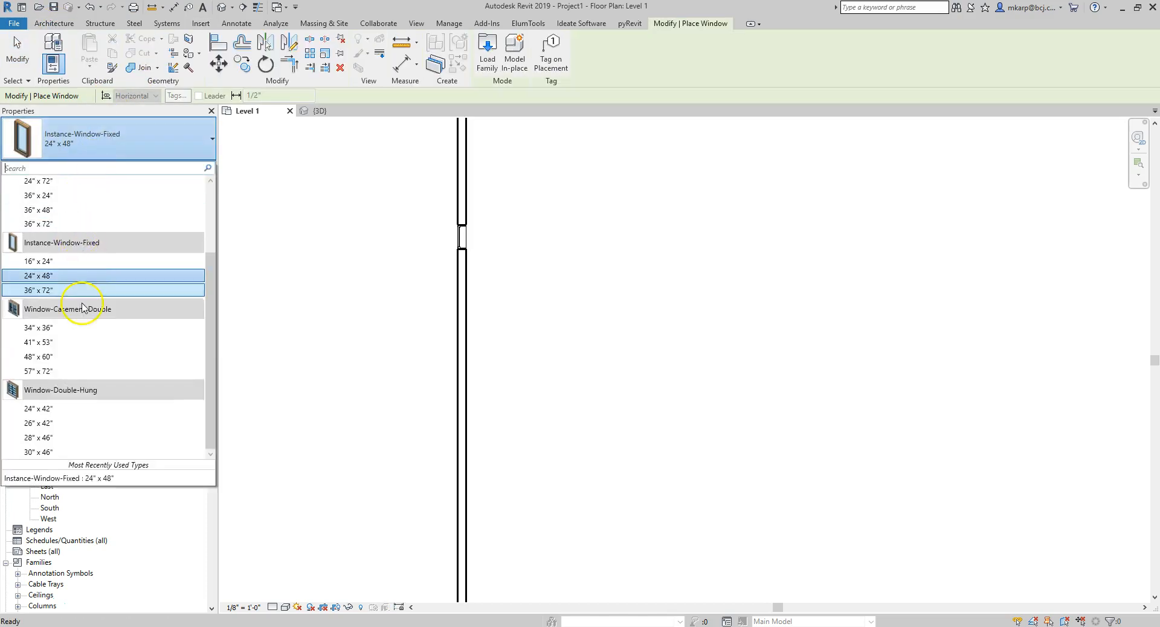
{"action": "mouse_move", "coordinate": [68, 246]}
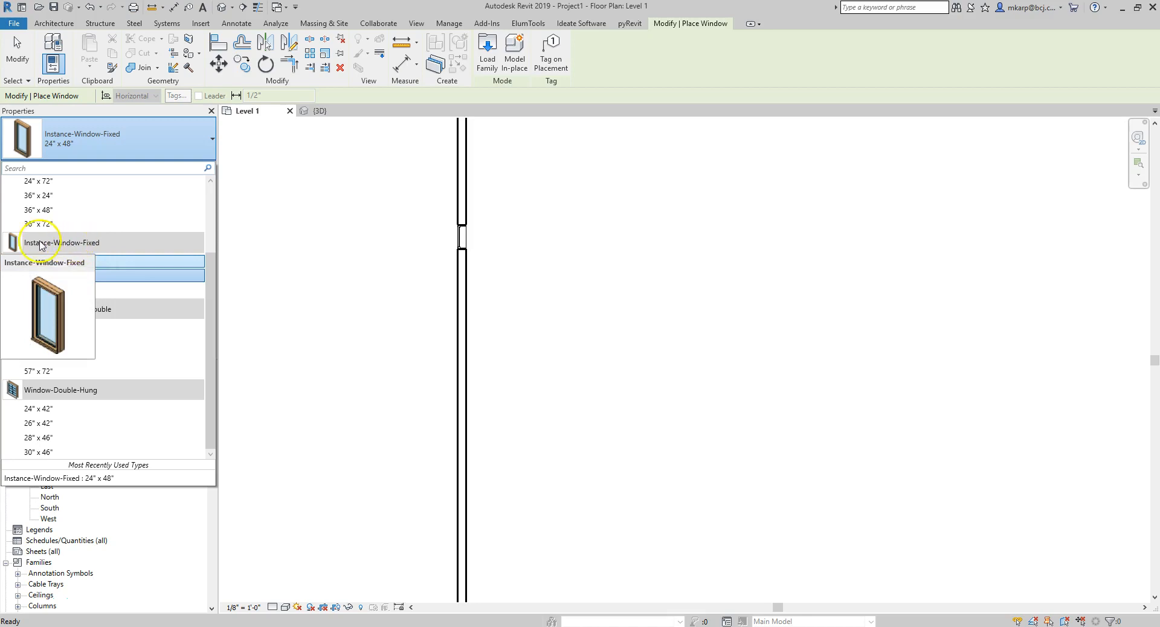
{"action": "scroll", "coordinate": [102, 327], "scroll_direction": "up", "scroll_amount": 2}
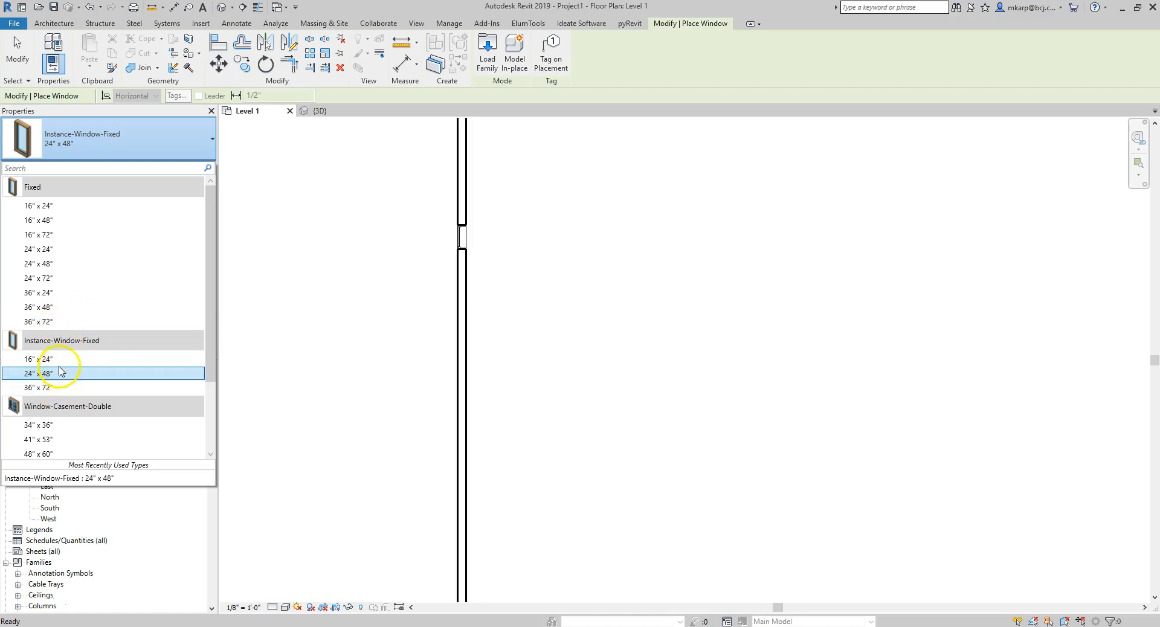
{"action": "left_click", "coordinate": [59, 323]}
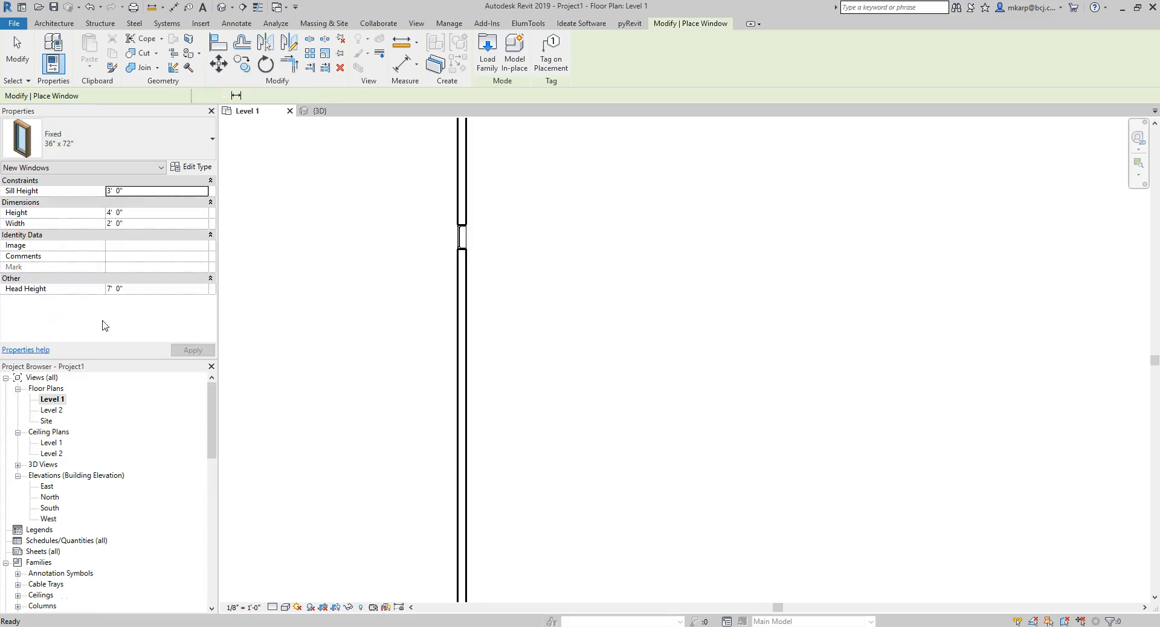
{"action": "left_click", "coordinate": [463, 298]}
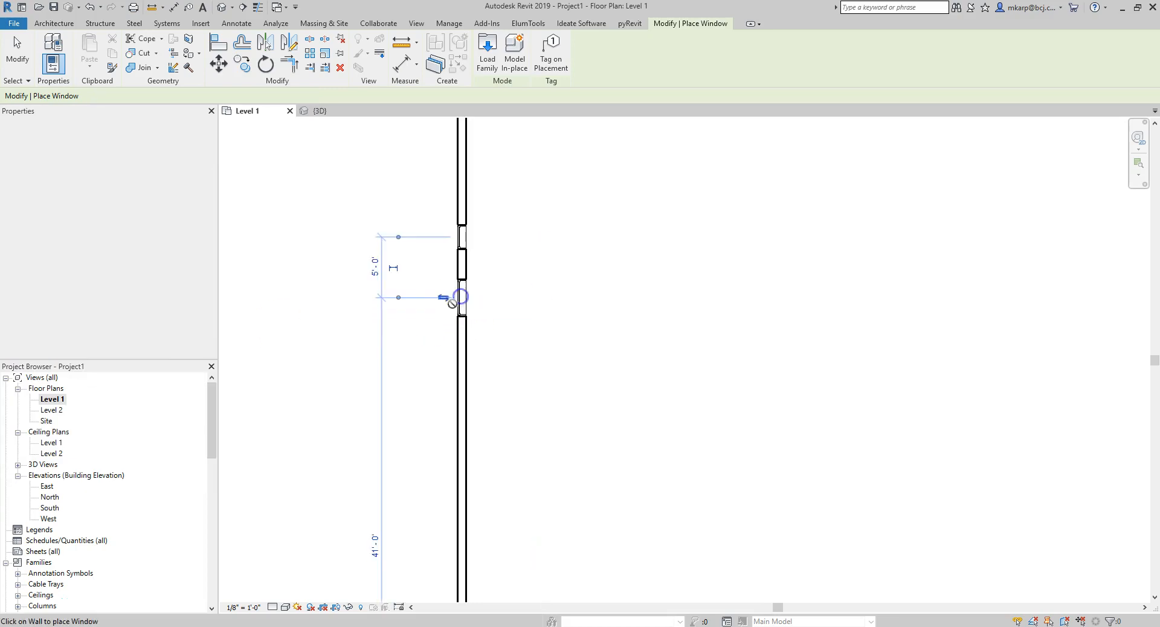
{"action": "key", "text": "Escape"}
{"action": "key", "text": "Escape"}
Step: Open the West elevation from its marker in the plan and focus on the two windows
{"action": "scroll", "coordinate": [421, 328], "scroll_direction": "down", "scroll_amount": 5}
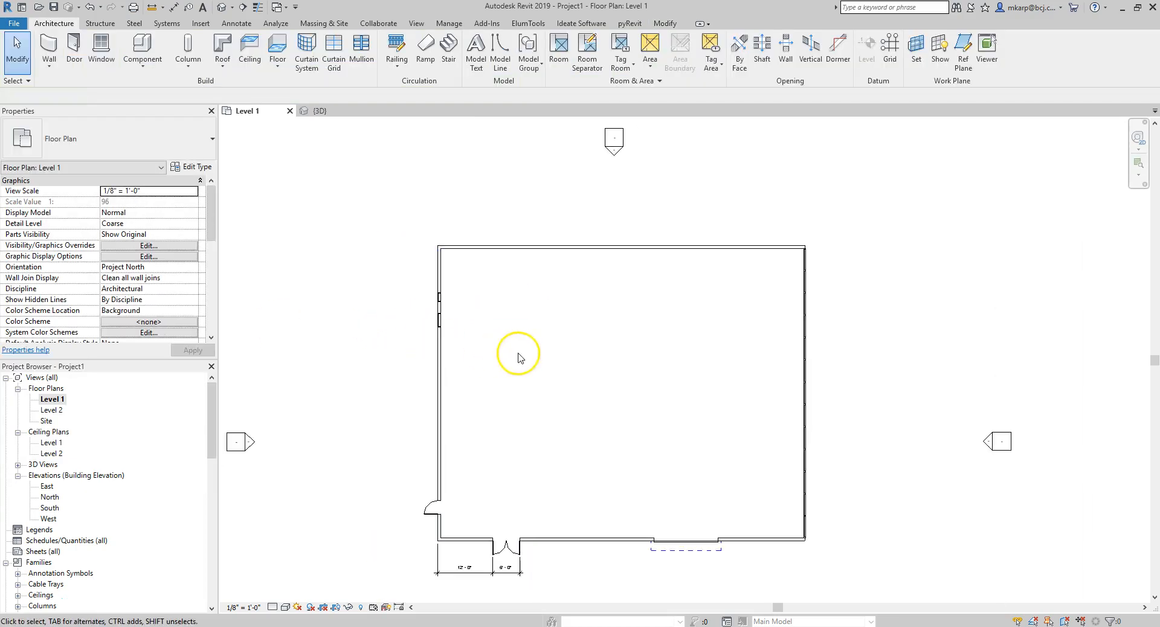
{"action": "double_click", "coordinate": [372, 408]}
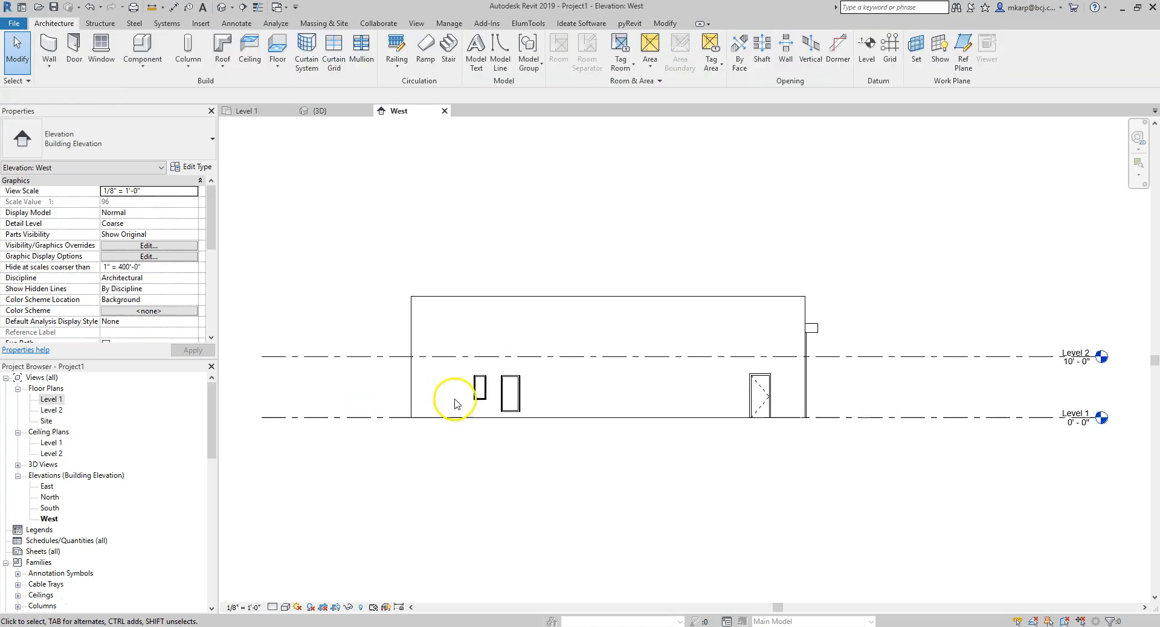
{"action": "scroll", "coordinate": [490, 403], "scroll_direction": "up", "scroll_amount": 4}
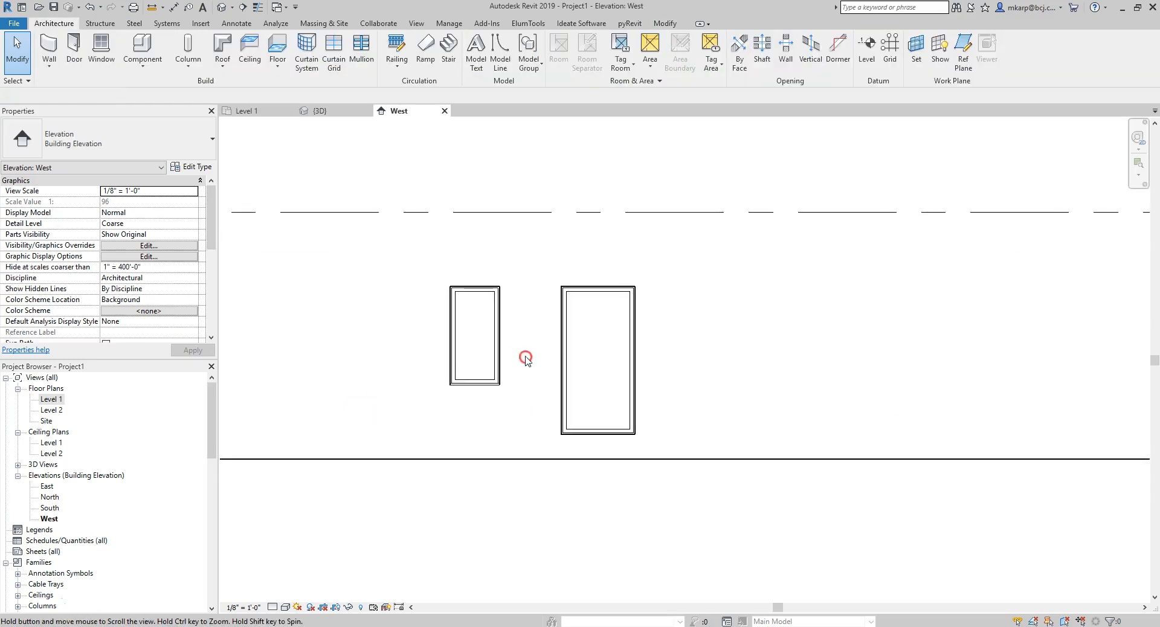
Step: Change the narrower window's type to Instance-Window-Fixed 36" x 72" and select that window again
{"action": "left_click", "coordinate": [502, 352]}
{"action": "left_click", "coordinate": [91, 145]}
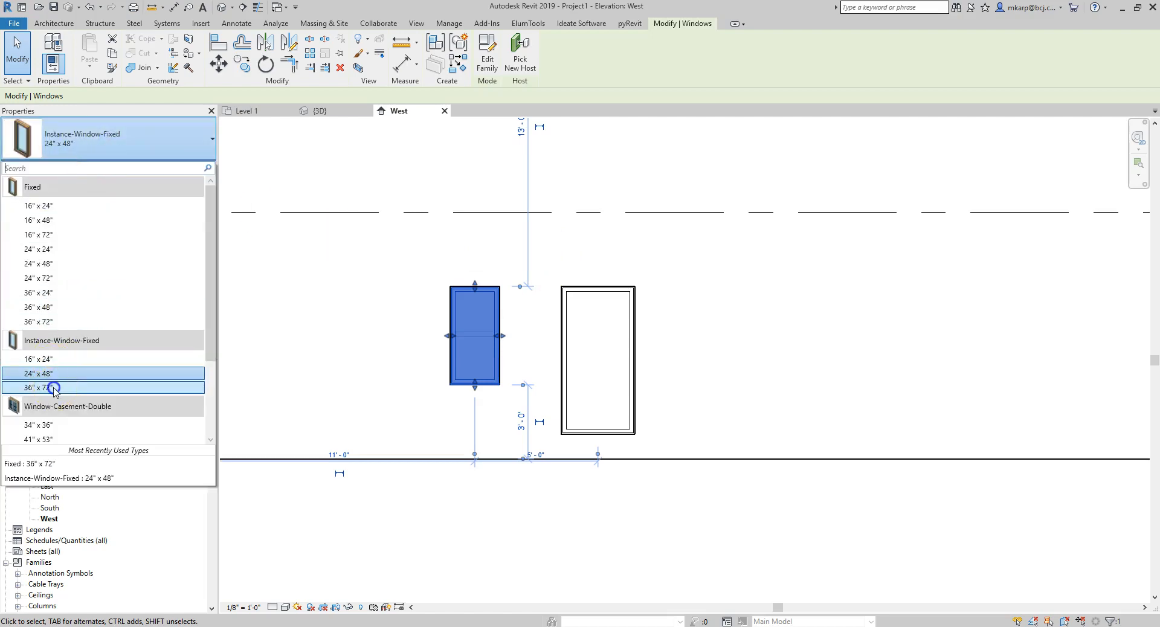
{"action": "left_click", "coordinate": [53, 388]}
{"action": "left_click", "coordinate": [142, 144]}
{"action": "left_click", "coordinate": [141, 143]}
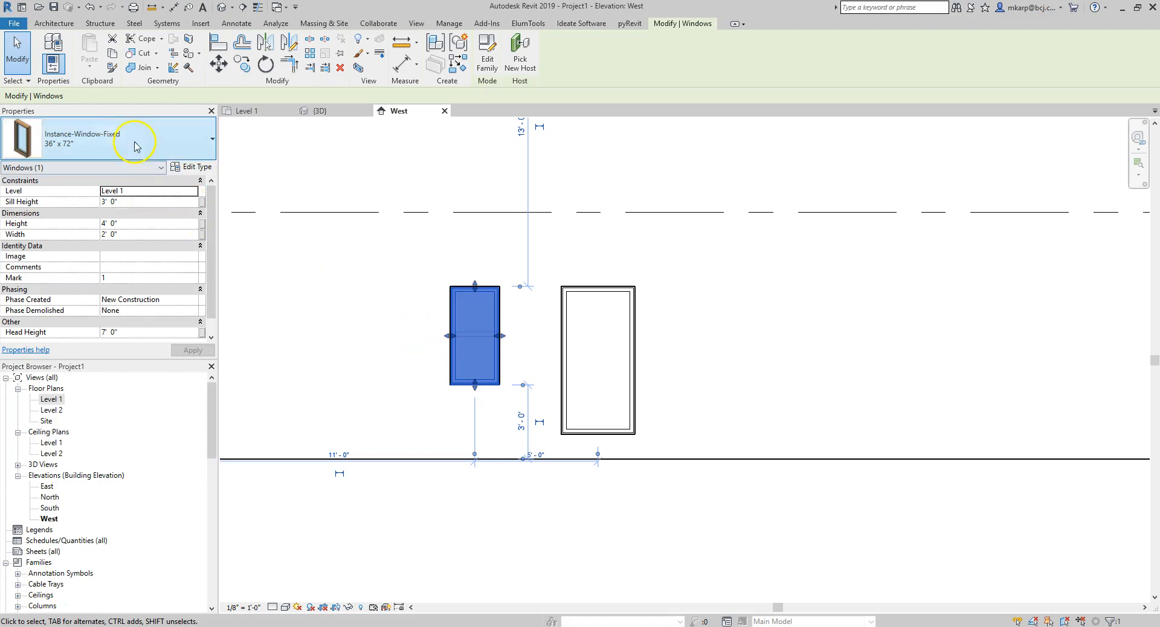
{"action": "left_click", "coordinate": [338, 300]}
{"action": "left_click", "coordinate": [458, 315]}
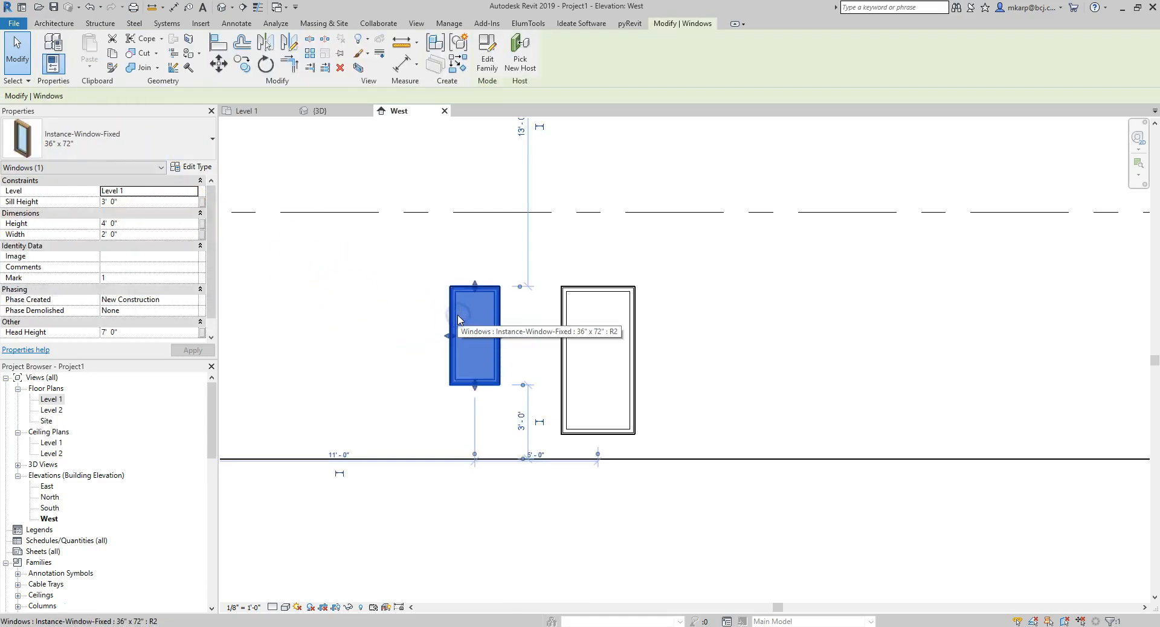
Step: Delete the narrower window and place an Instance-Window-Fixed 36" x 72" window in its spot, about 4' 6" from the Fixed window
{"action": "key", "text": "Escape"}
{"action": "left_click", "coordinate": [84, 47]}
{"action": "left_click", "coordinate": [97, 146]}
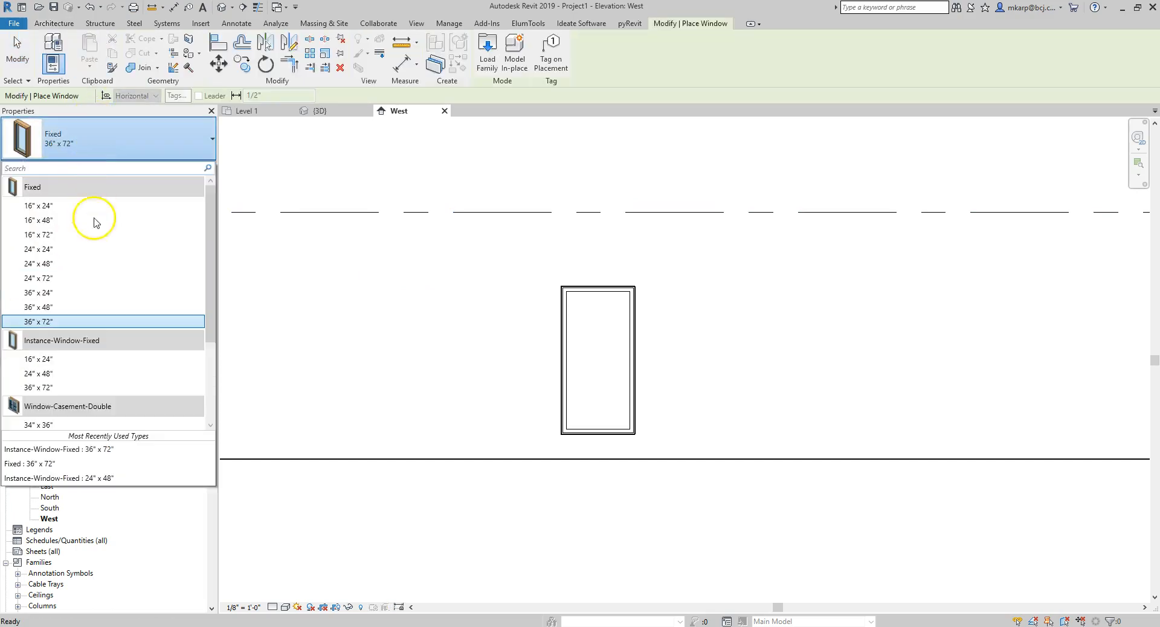
{"action": "left_click", "coordinate": [92, 388]}
{"action": "left_click", "coordinate": [486, 360]}
{"action": "key", "text": "Escape"}
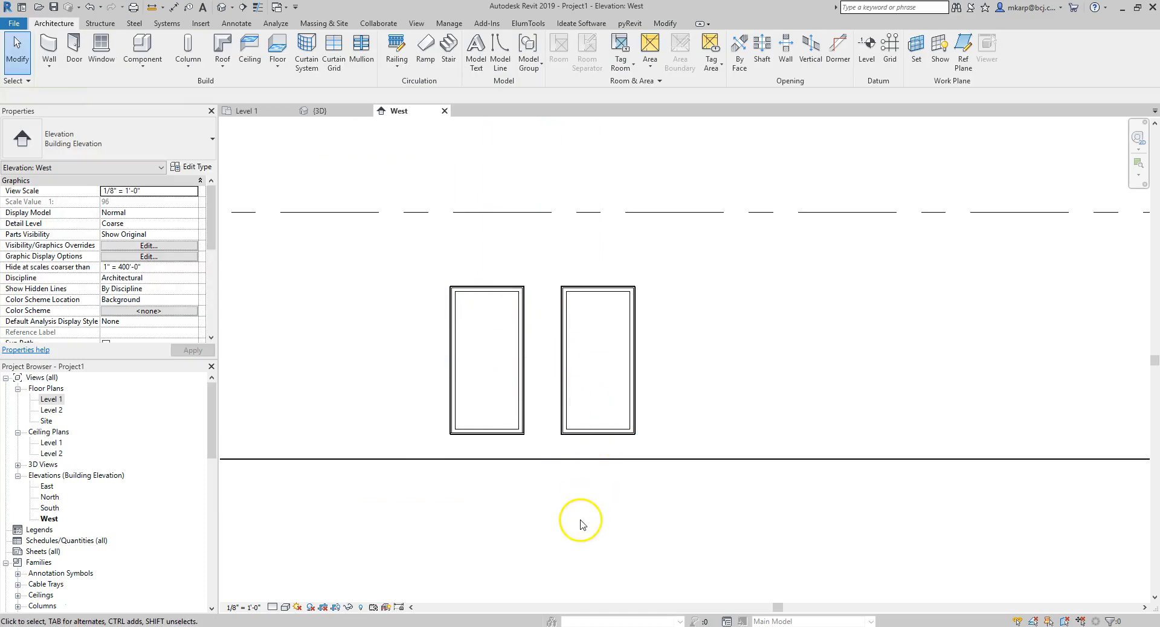
Step: Move the Fixed window along the wall toward the door, about 11' from the instance-based window
{"action": "scroll", "coordinate": [580, 524], "scroll_direction": "down", "scroll_amount": 3}
{"action": "scroll", "coordinate": [596, 500], "scroll_direction": "up", "scroll_amount": 2}
{"action": "left_click", "coordinate": [624, 376]}
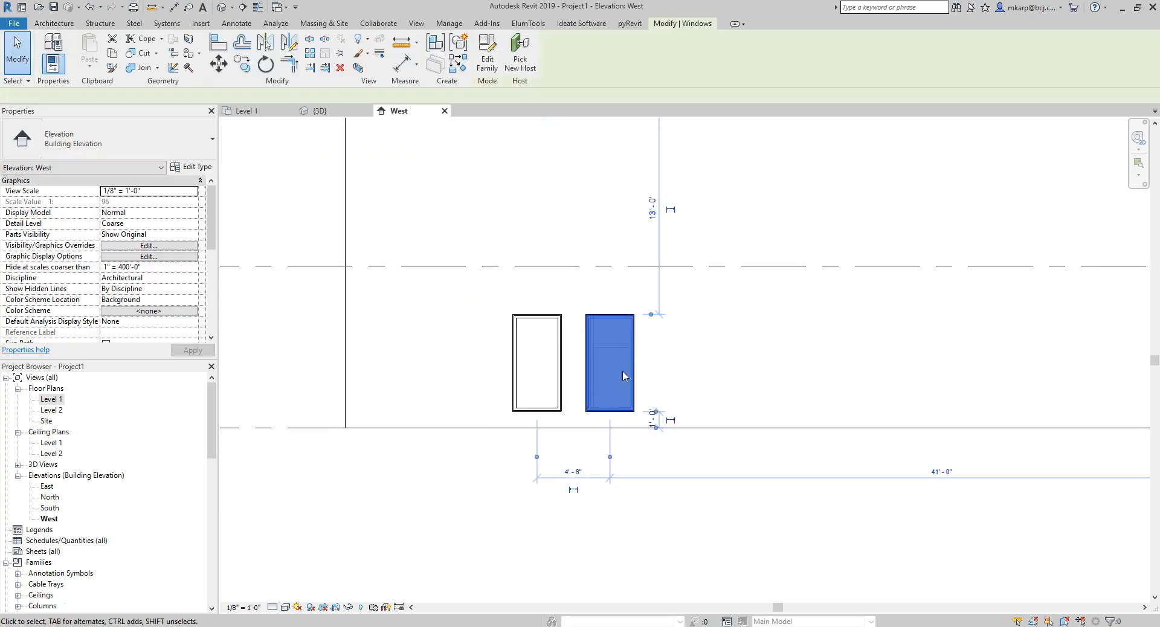
{"action": "scroll", "coordinate": [622, 372], "scroll_direction": "down", "scroll_amount": 1}
{"action": "middle_click_drag", "start_coordinate": [622, 371], "coordinate": [459, 310]}
{"action": "left_click_drag", "start_coordinate": [447, 278], "coordinate": [538, 278]}
Step: Copy the Fixed window twice toward the door at 6' spacing
{"action": "left_click", "coordinate": [234, 73]}
{"action": "left_click", "coordinate": [515, 279]}
{"action": "left_click", "coordinate": [619, 278]}
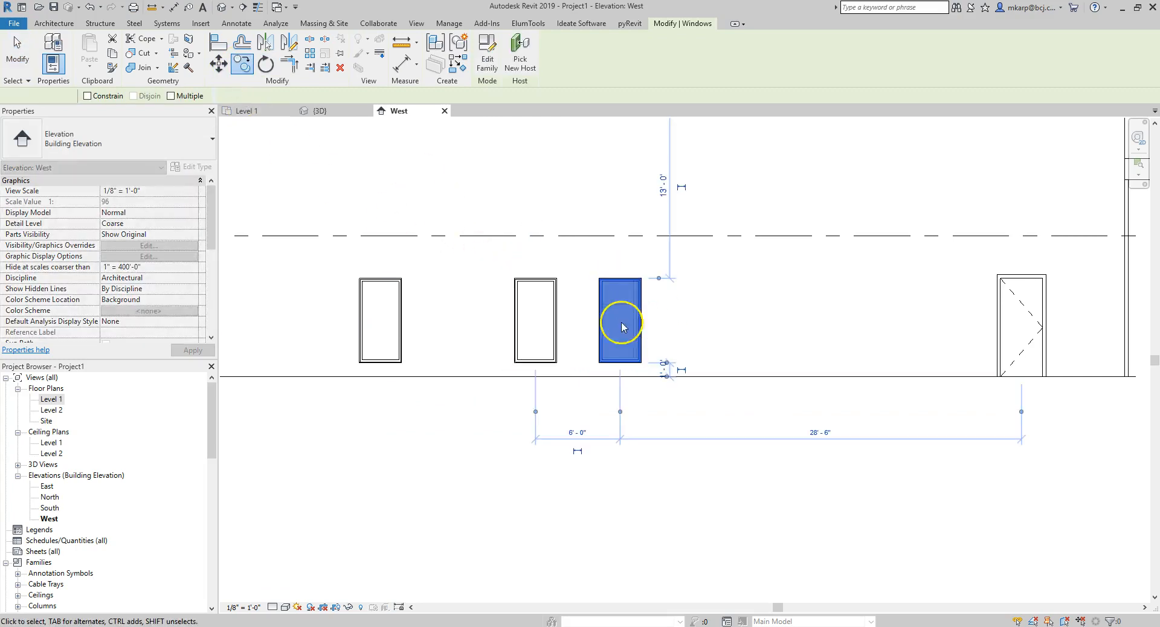
{"action": "left_click", "coordinate": [242, 64]}
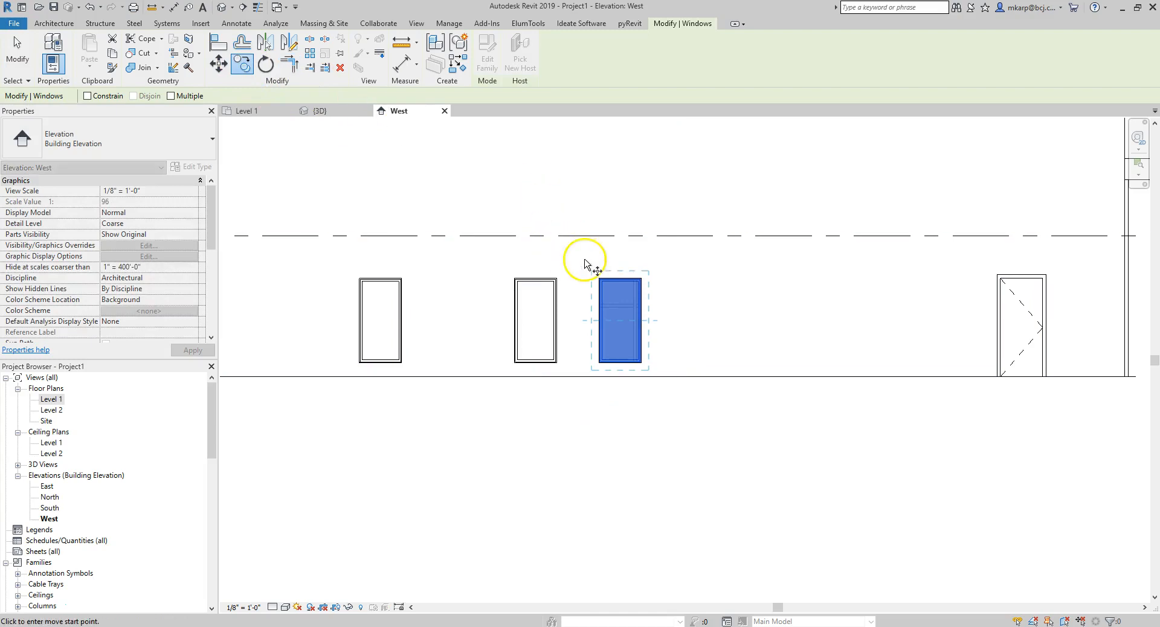
{"action": "left_click", "coordinate": [709, 281]}
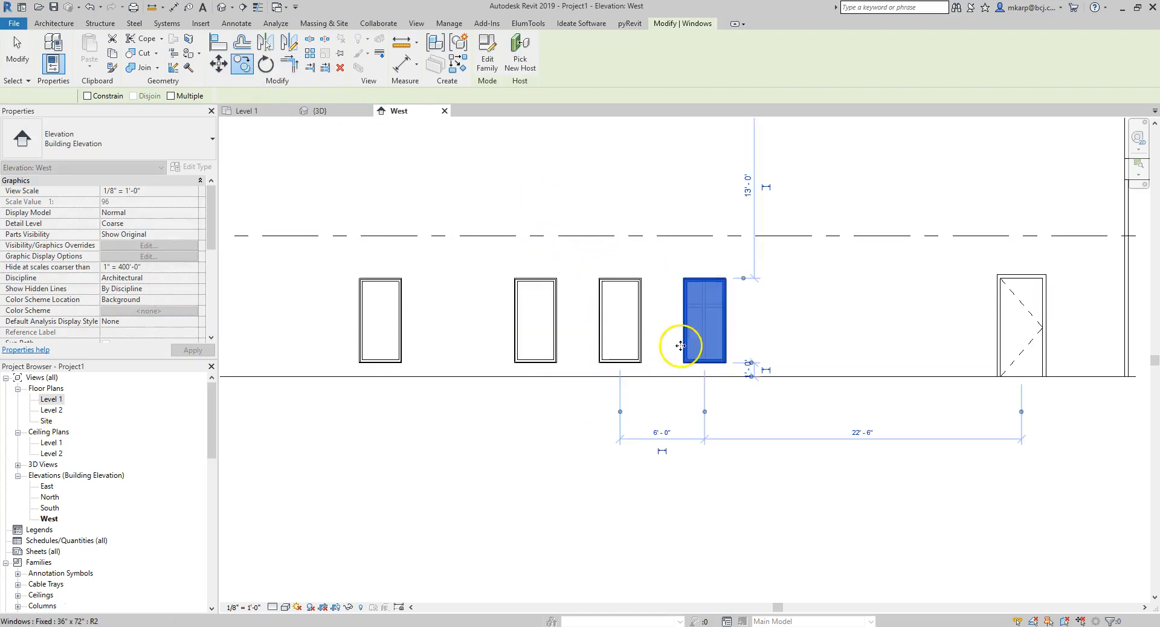
{"action": "left_click", "coordinate": [604, 417]}
Step: Set the height of the Fixed 36" x 72" window type to 7' in its type properties
{"action": "scroll", "coordinate": [591, 331], "scroll_direction": "up", "scroll_amount": 2}
{"action": "scroll", "coordinate": [590, 331], "scroll_direction": "up", "scroll_amount": 1}
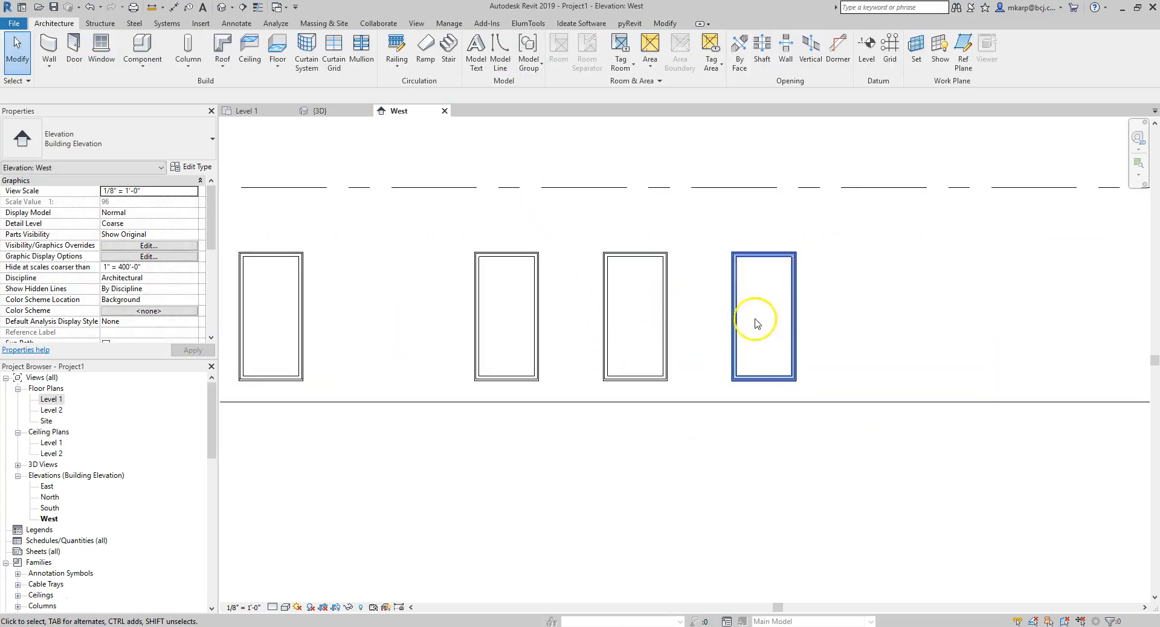
{"action": "left_click", "coordinate": [742, 311]}
{"action": "left_click", "coordinate": [192, 168]}
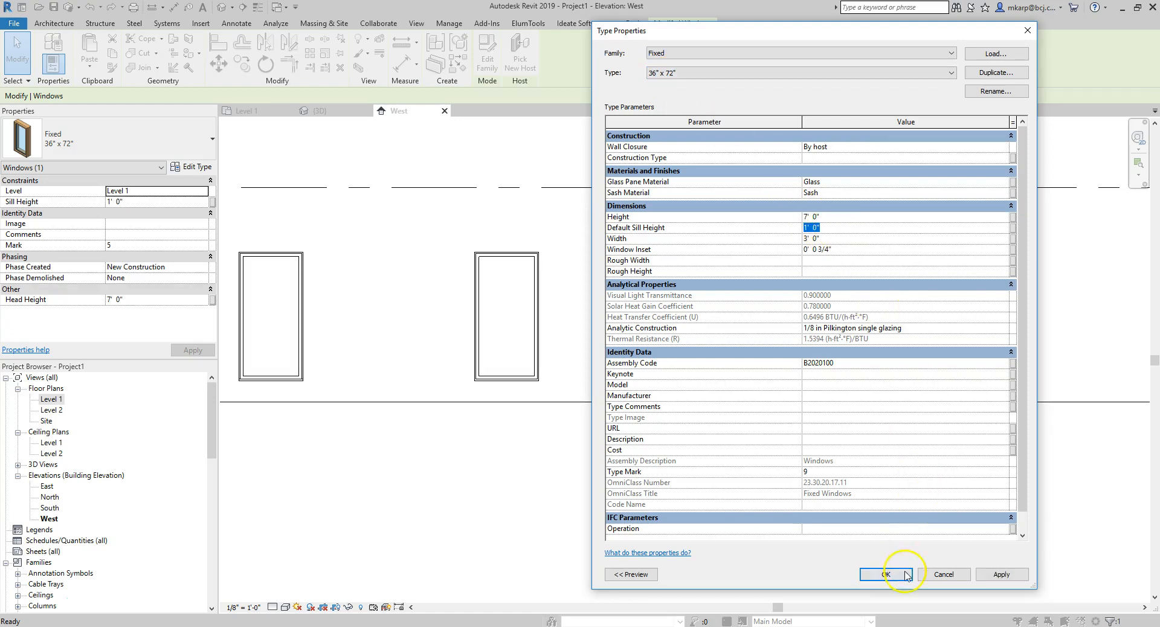
{"action": "left_click", "coordinate": [886, 574]}
{"action": "left_click", "coordinate": [531, 479]}
{"action": "middle_click_drag", "start_coordinate": [465, 466], "coordinate": [621, 474]}
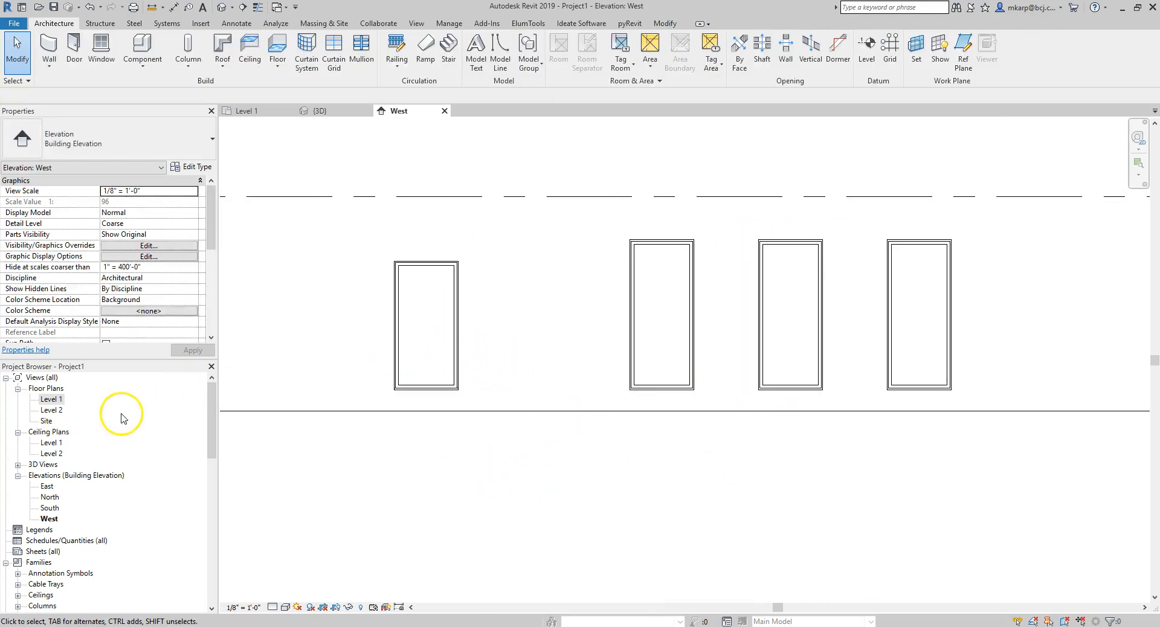
Step: Change the instance-based window's type to Instance-Window-Fixed 24" x 48"
{"action": "left_click", "coordinate": [394, 356]}
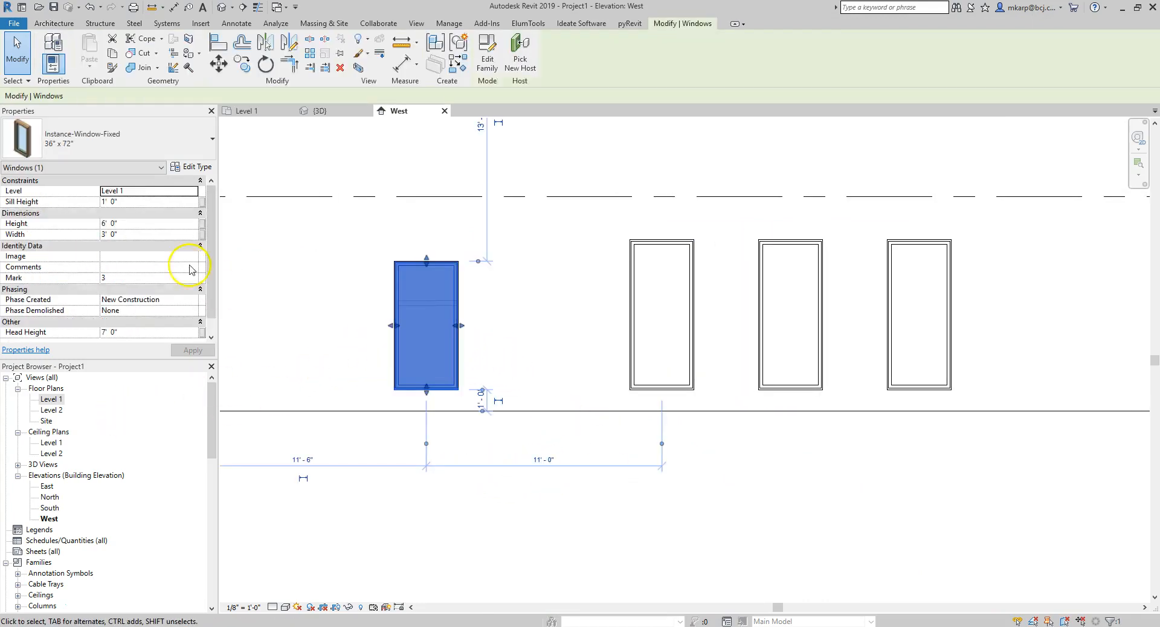
{"action": "left_click", "coordinate": [96, 140]}
{"action": "left_click", "coordinate": [58, 372]}
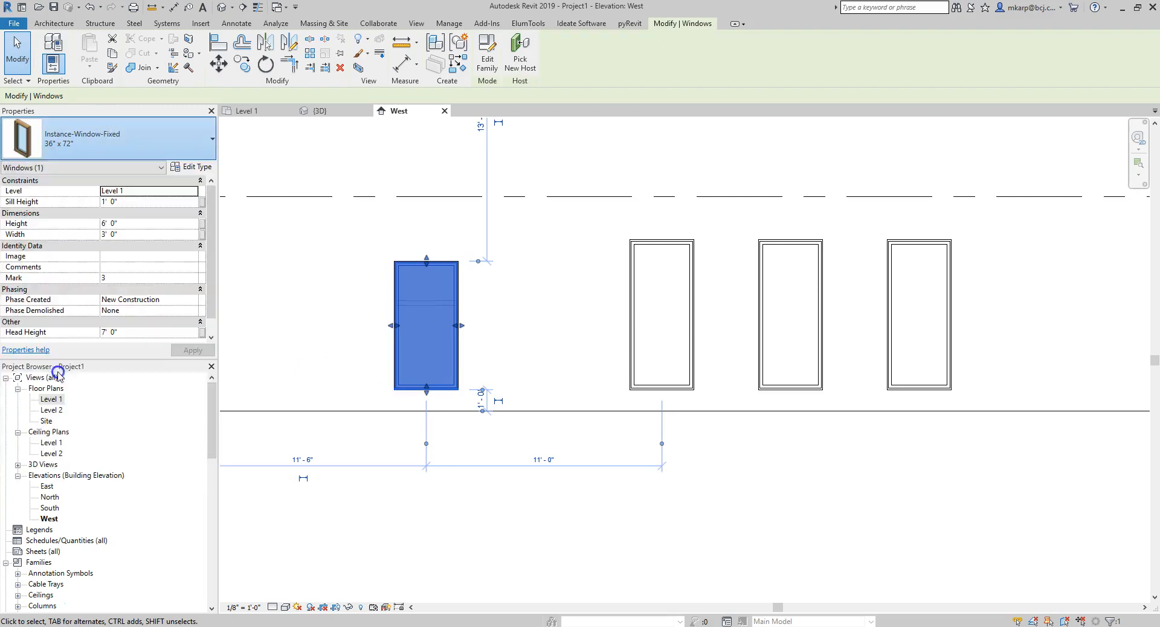
{"action": "left_click", "coordinate": [352, 500]}
Step: Stretch the top of the instance-based window up to Level 2, making it 9' high
{"action": "scroll", "coordinate": [541, 532], "scroll_direction": "up", "scroll_amount": 2}
{"action": "middle_click_drag", "start_coordinate": [541, 531], "coordinate": [616, 537]}
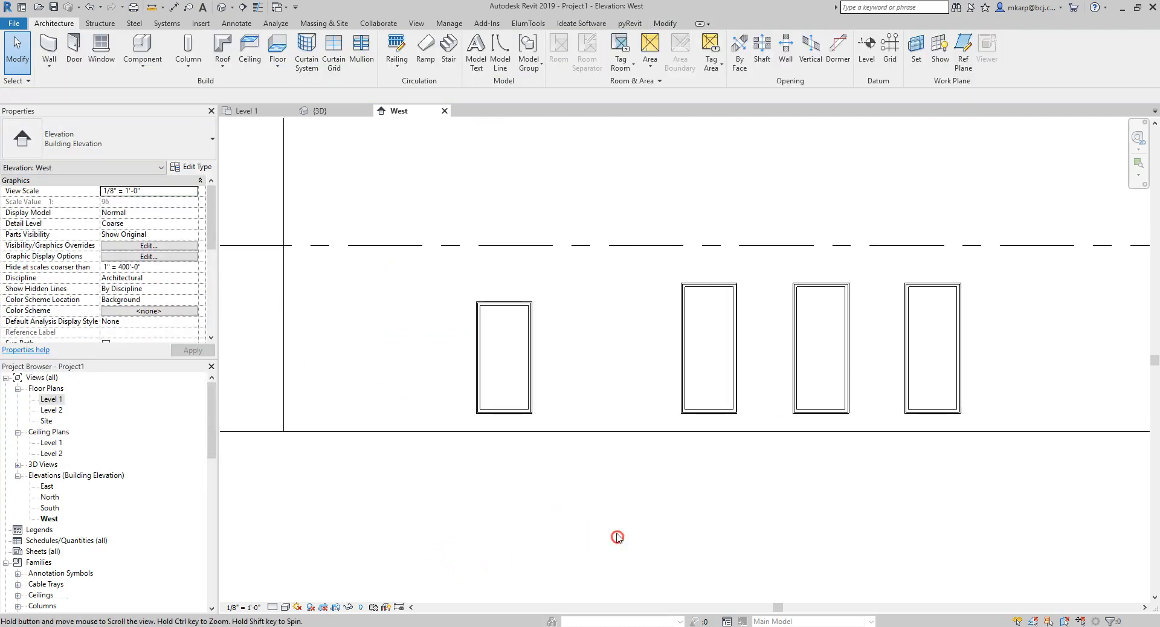
{"action": "left_click", "coordinate": [523, 376]}
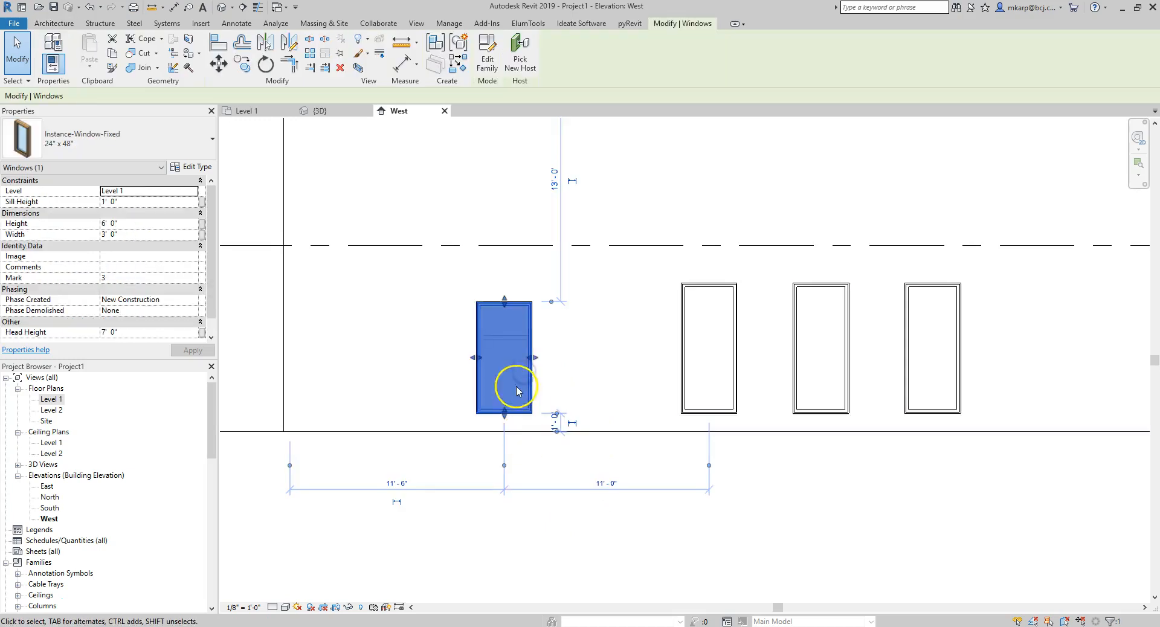
{"action": "scroll", "coordinate": [521, 357], "scroll_direction": "up", "scroll_amount": 2}
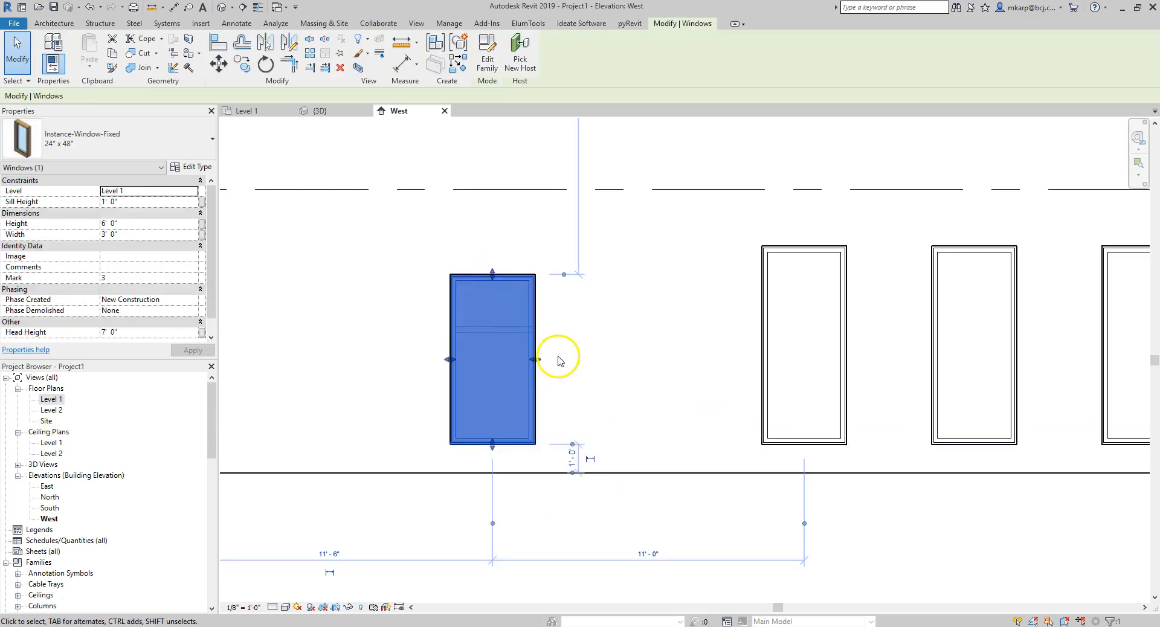
{"action": "scroll", "coordinate": [557, 361], "scroll_direction": "down", "scroll_amount": 1}
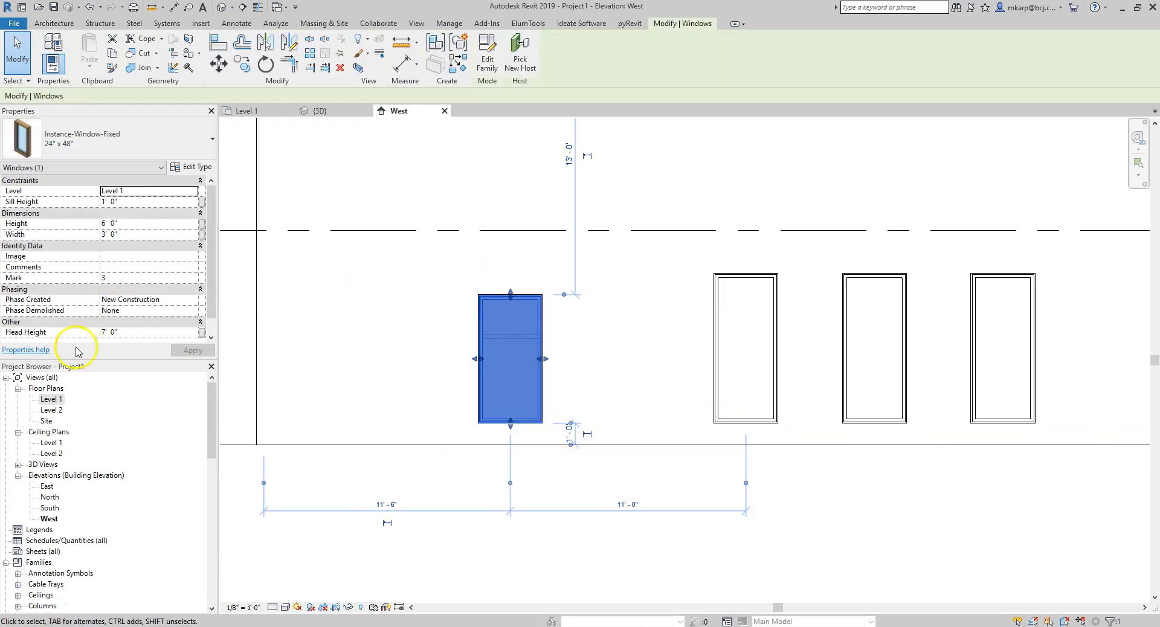
{"action": "left_click_drag", "start_coordinate": [516, 297], "coordinate": [516, 233]}
{"action": "key", "text": "Escape"}
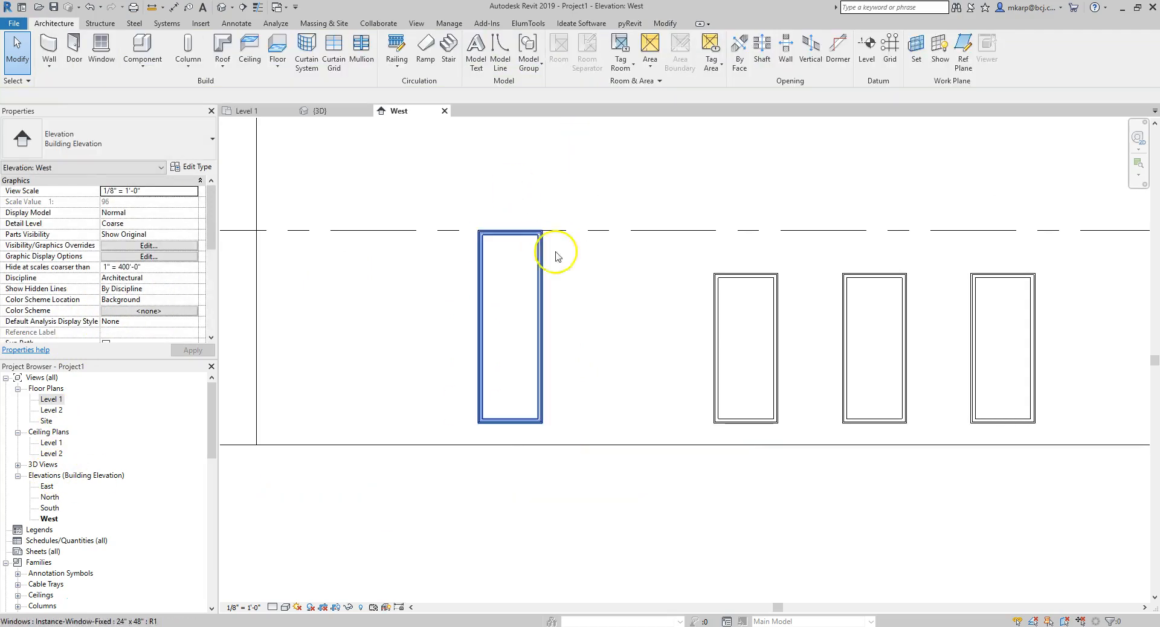
Step: Stretch the side of the 9' high window toward the wall's near corner, widening it to about 6' 3"
{"action": "scroll", "coordinate": [598, 345], "scroll_direction": "down", "scroll_amount": 1}
{"action": "left_click", "coordinate": [550, 311]}
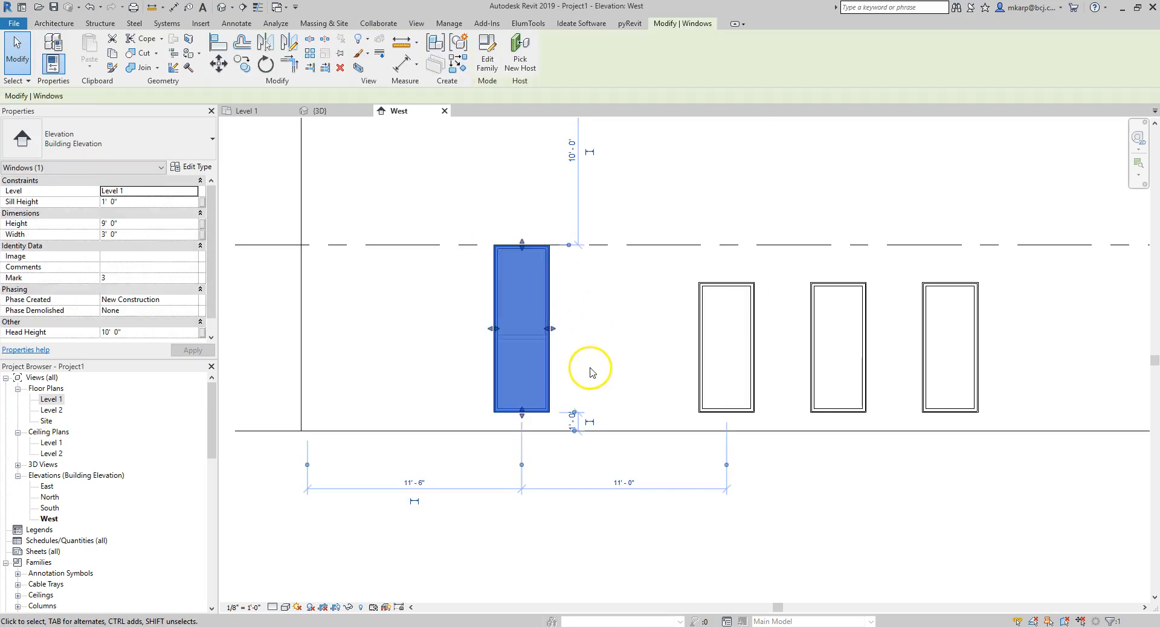
{"action": "scroll", "coordinate": [589, 369], "scroll_direction": "down", "scroll_amount": 1}
{"action": "left_click_drag", "start_coordinate": [547, 337], "coordinate": [454, 332]}
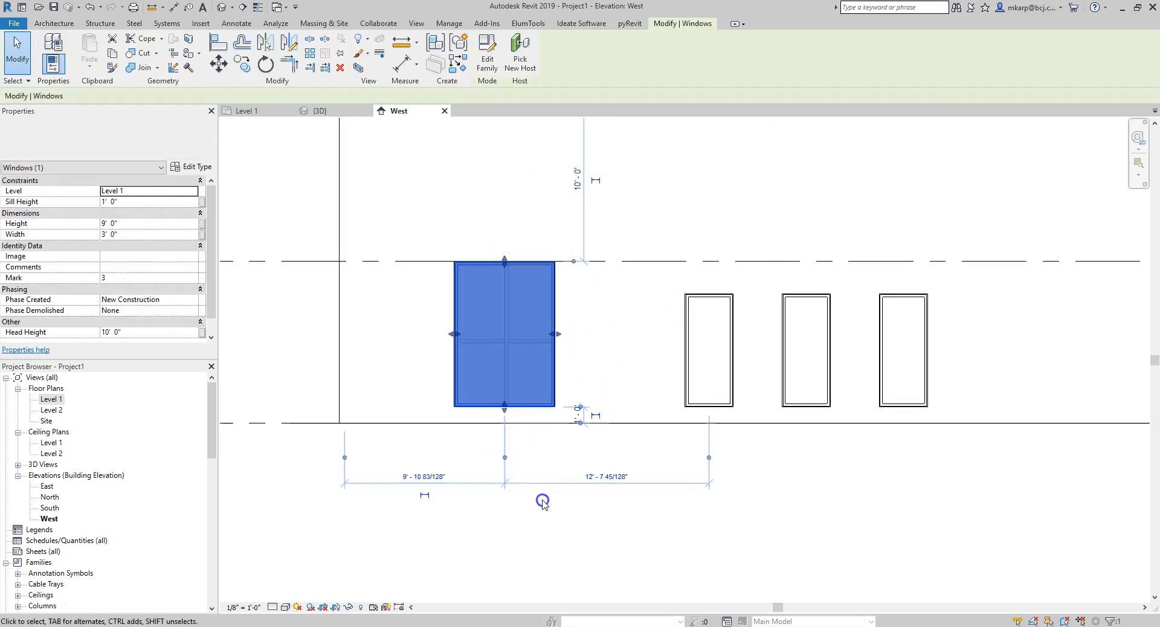
{"action": "left_click", "coordinate": [561, 510]}
Step: Copy the enlarged window to between the three Fixed windows and the door, and stretch the copy's top above Level 2
{"action": "scroll", "coordinate": [653, 506], "scroll_direction": "down", "scroll_amount": 1}
{"action": "middle_click_drag", "start_coordinate": [652, 503], "coordinate": [592, 491]}
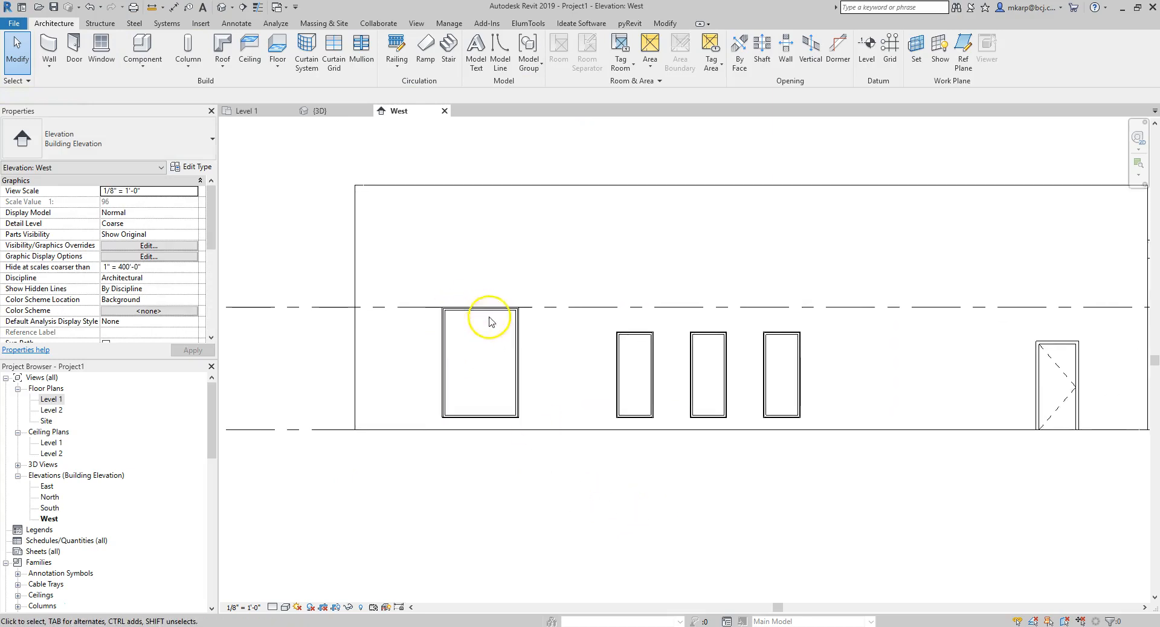
{"action": "left_click", "coordinate": [523, 396]}
{"action": "left_click", "coordinate": [242, 63]}
{"action": "left_click", "coordinate": [482, 345]}
{"action": "left_click", "coordinate": [893, 343]}
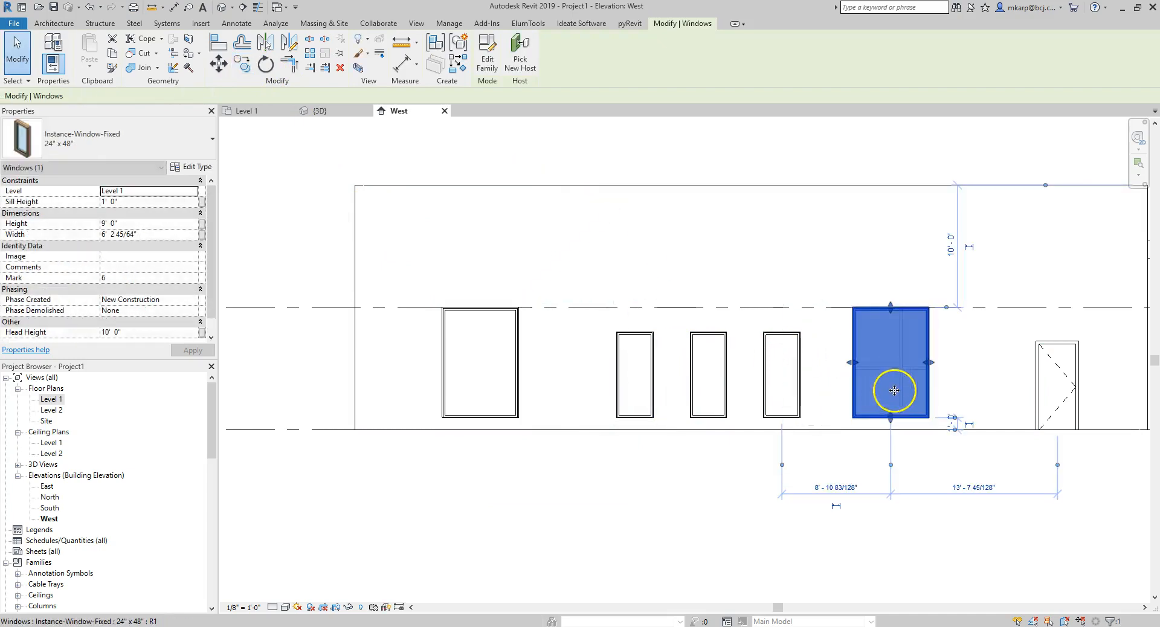
{"action": "key", "text": "Escape"}
{"action": "left_click", "coordinate": [851, 337]}
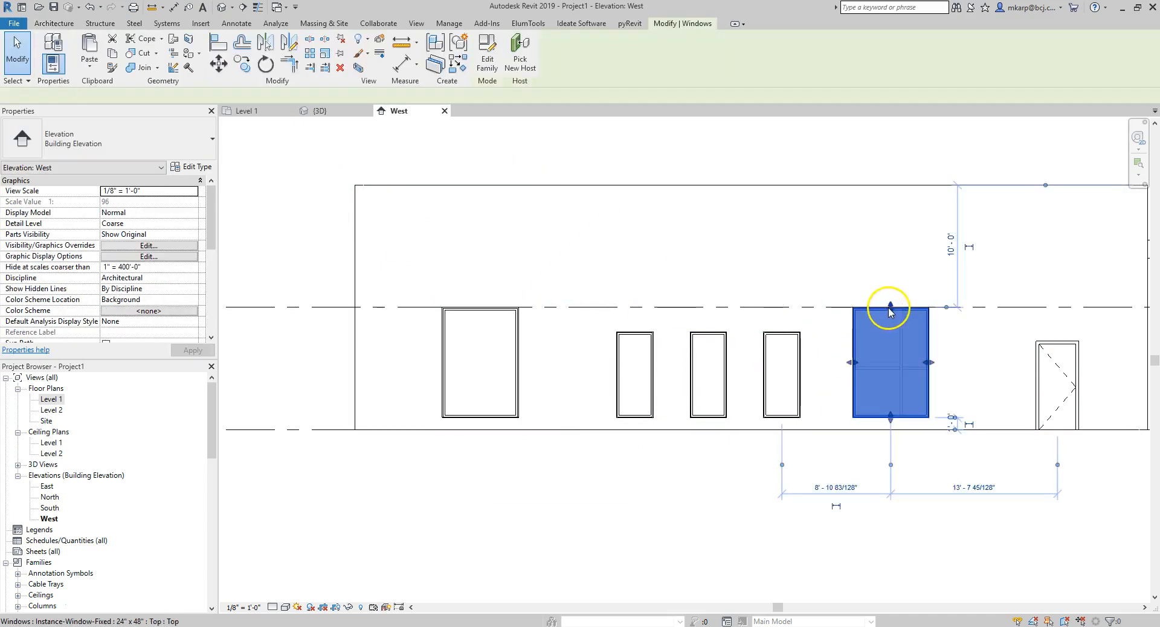
{"action": "left_click", "coordinate": [751, 471]}
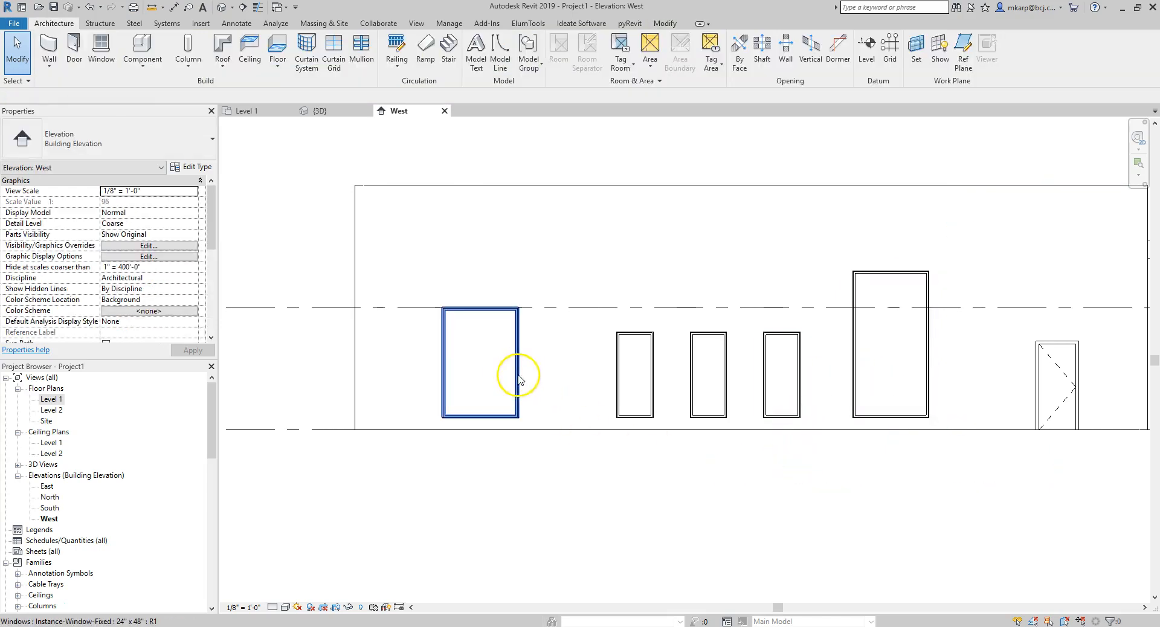
Step: Delete both enlarged instance-based windows from the west wall, leaving the three Fixed windows and the door
{"action": "left_click", "coordinate": [873, 331]}
{"action": "key", "text": "Delete"}
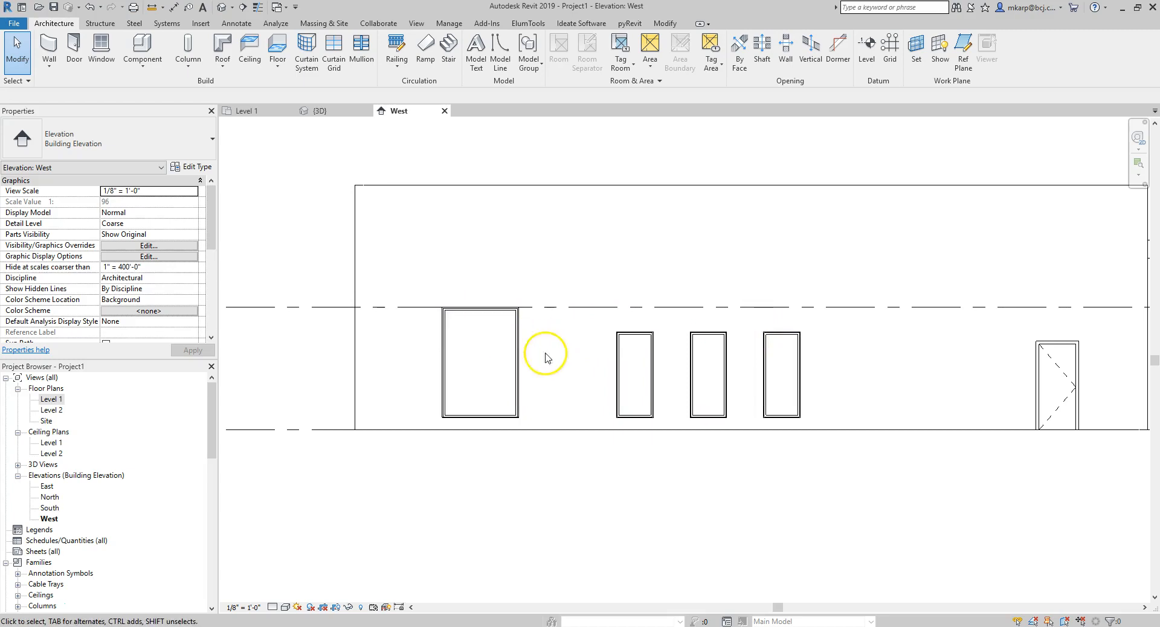
{"action": "scroll", "coordinate": [533, 356], "scroll_direction": "up", "scroll_amount": 1}
{"action": "middle_click_drag", "start_coordinate": [615, 361], "coordinate": [410, 344]}
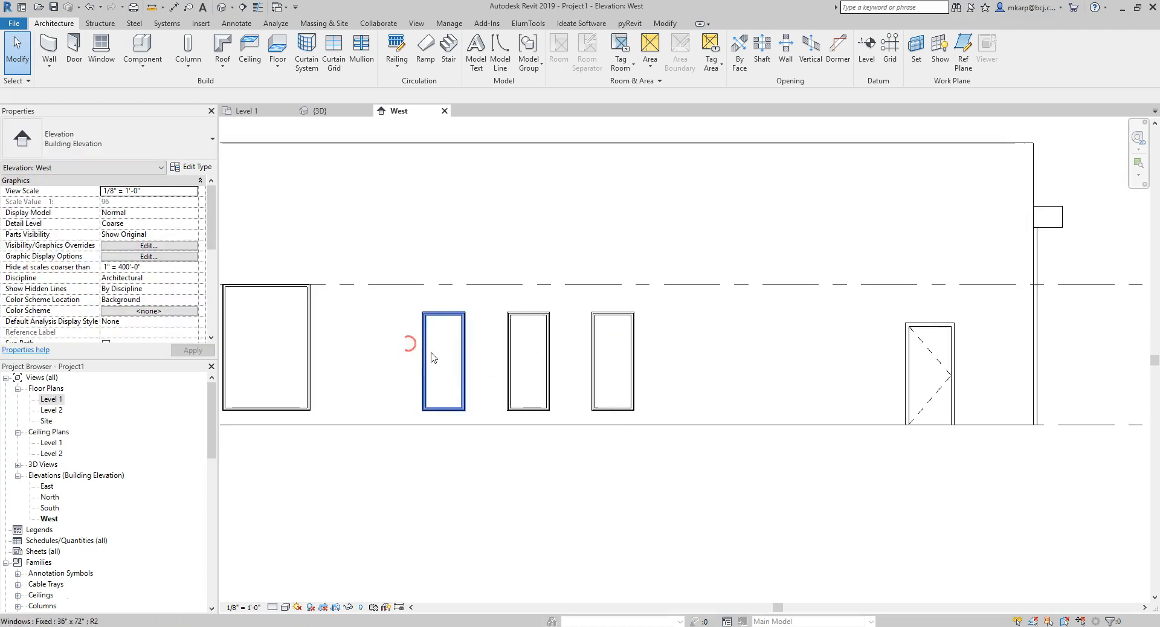
{"action": "middle_click_drag", "start_coordinate": [632, 380], "coordinate": [730, 395]}
{"action": "scroll", "coordinate": [728, 386], "scroll_direction": "down", "scroll_amount": 1}
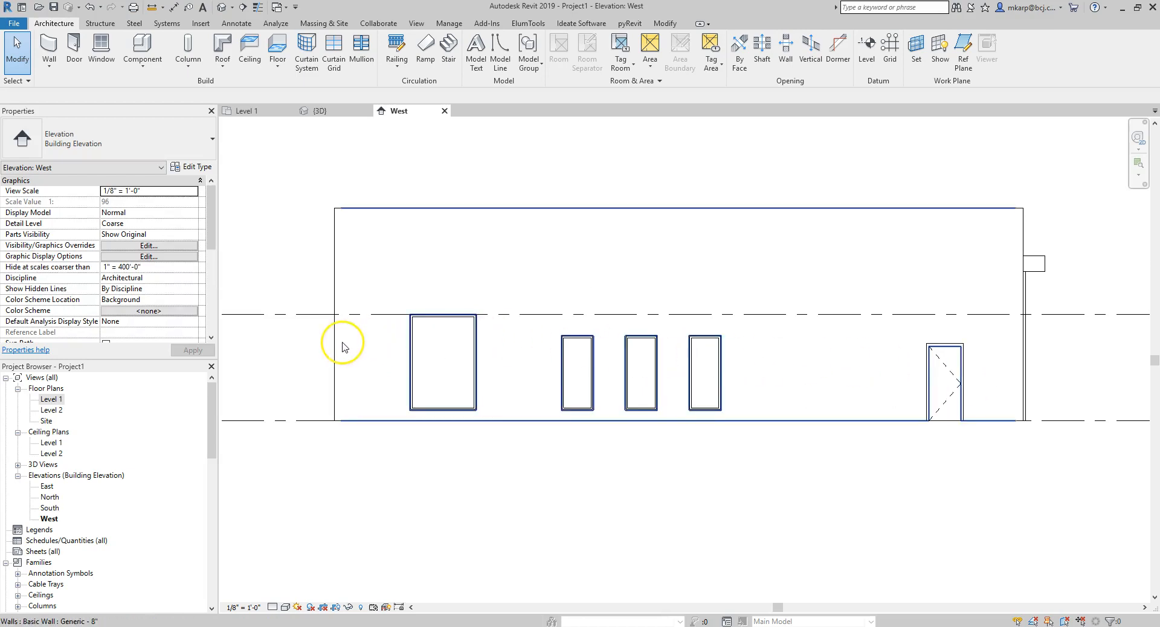
{"action": "middle_click_drag", "start_coordinate": [465, 304], "coordinate": [491, 305]}
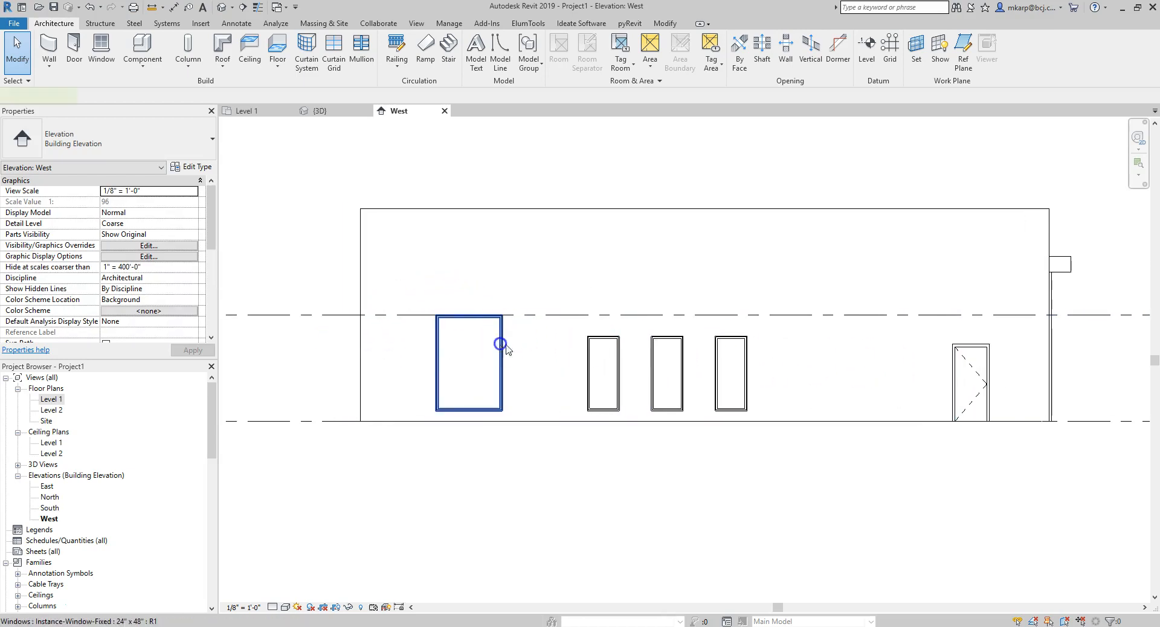
{"action": "left_click", "coordinate": [501, 344]}
{"action": "key", "text": "Delete"}
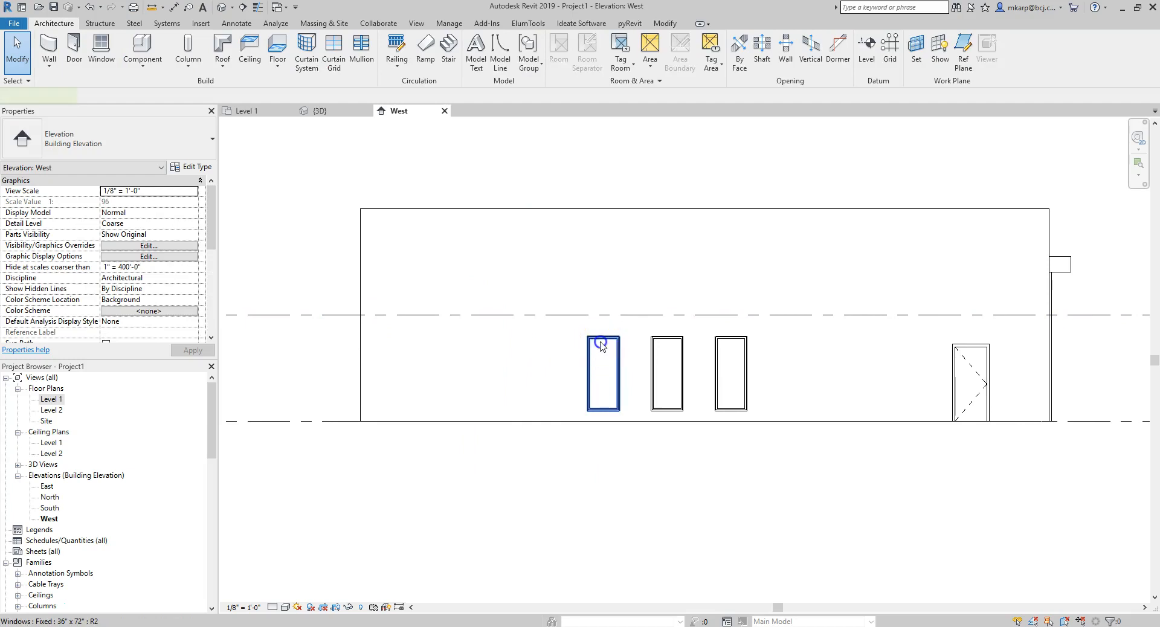
Step: Copy the Fixed window farthest from the door twice in succession toward the wall's far corner, at 5'-6" spacing
{"action": "left_click", "coordinate": [602, 344]}
{"action": "left_click", "coordinate": [242, 63]}
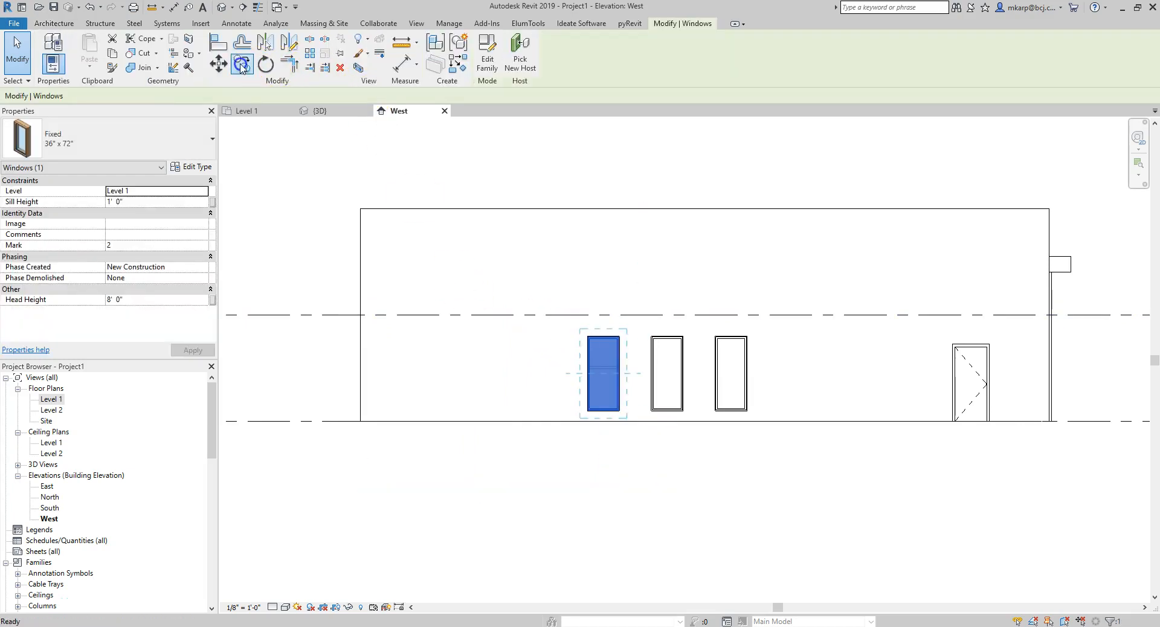
{"action": "left_click", "coordinate": [538, 349]}
{"action": "left_click", "coordinate": [486, 367]}
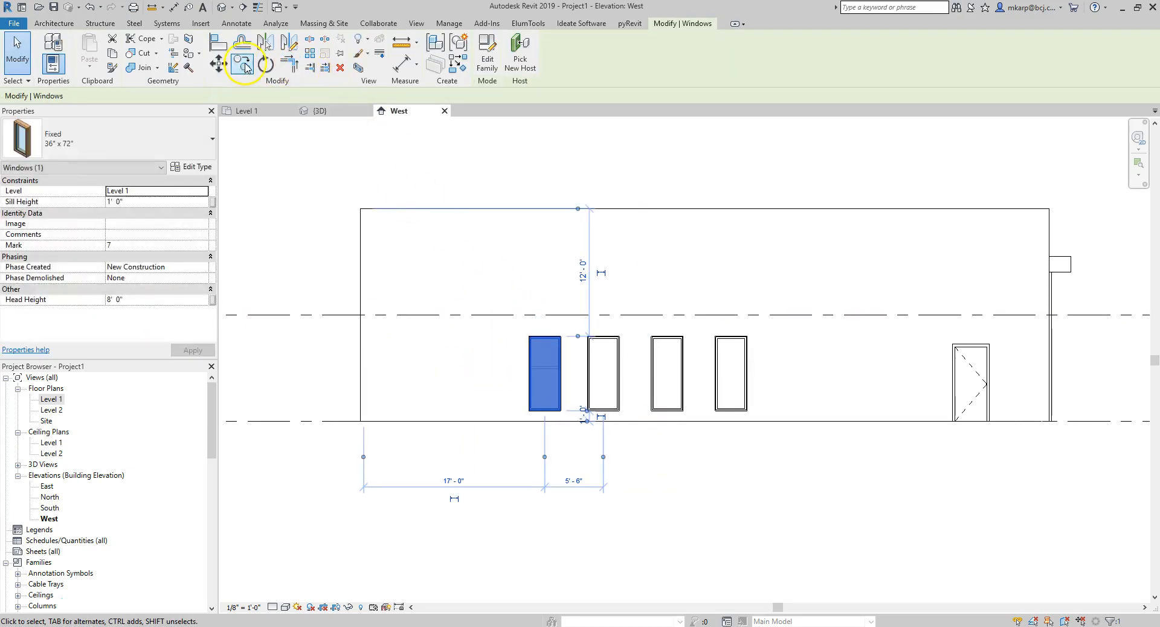
{"action": "key", "text": "c"}
{"action": "key", "text": "o"}
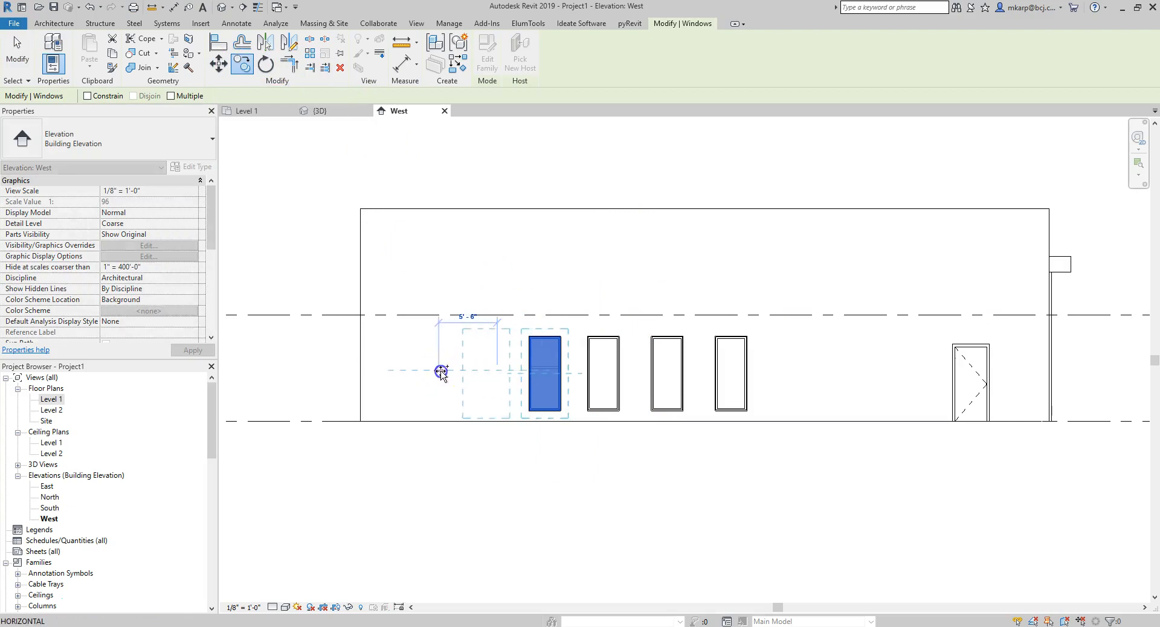
{"action": "left_click", "coordinate": [442, 372]}
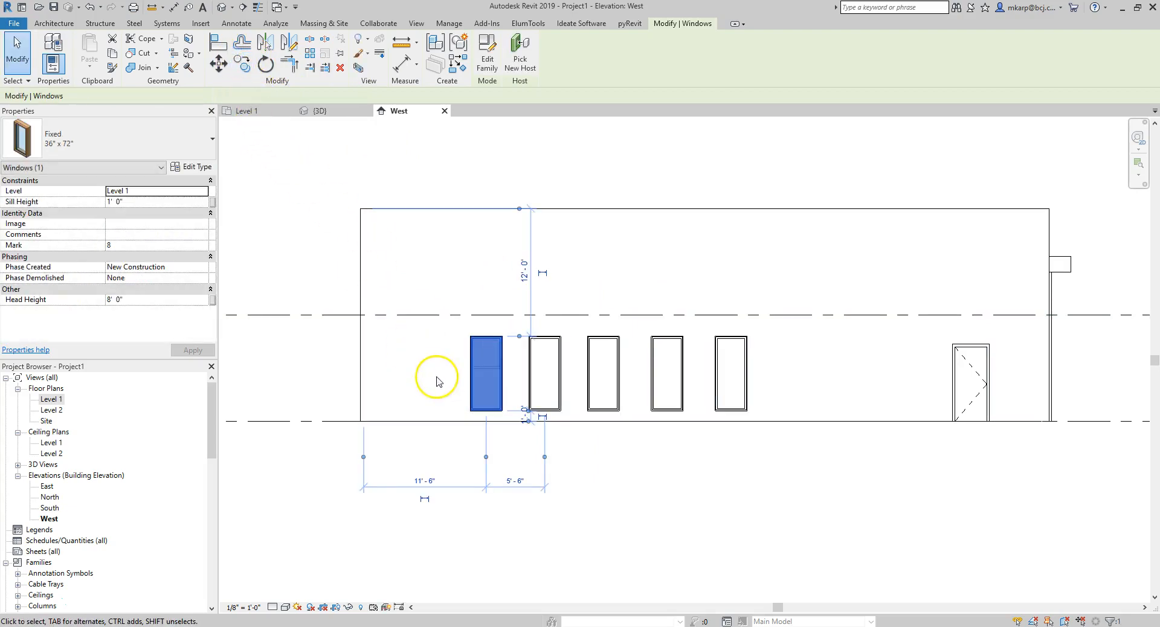
{"action": "left_click", "coordinate": [373, 367]}
Step: Copy the newest Fixed window 6'-0" further toward the wall's corner to make a row of six
{"action": "left_click", "coordinate": [483, 340]}
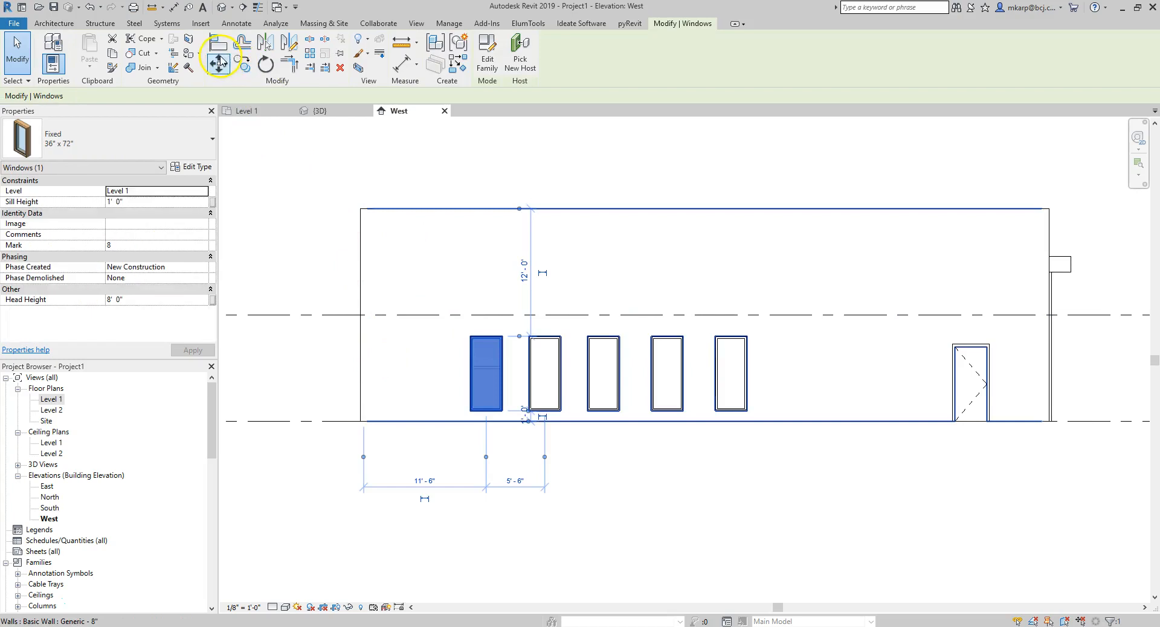
{"action": "key", "text": "c"}
{"action": "key", "text": "o"}
{"action": "left_click", "coordinate": [450, 363]}
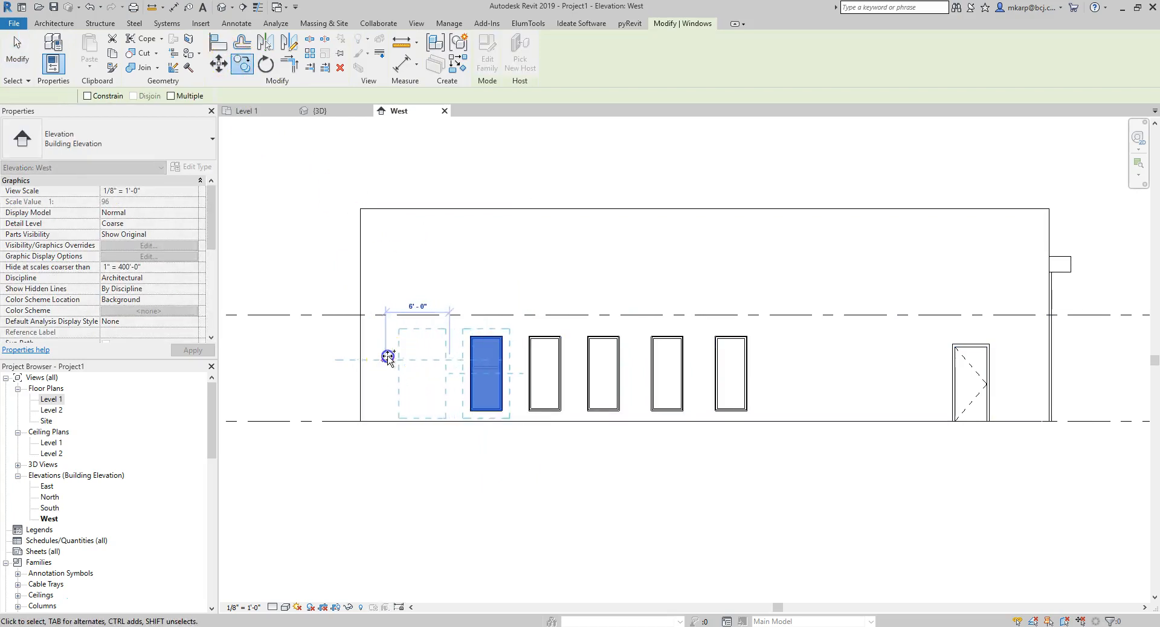
{"action": "left_click", "coordinate": [391, 361]}
{"action": "left_click", "coordinate": [690, 374]}
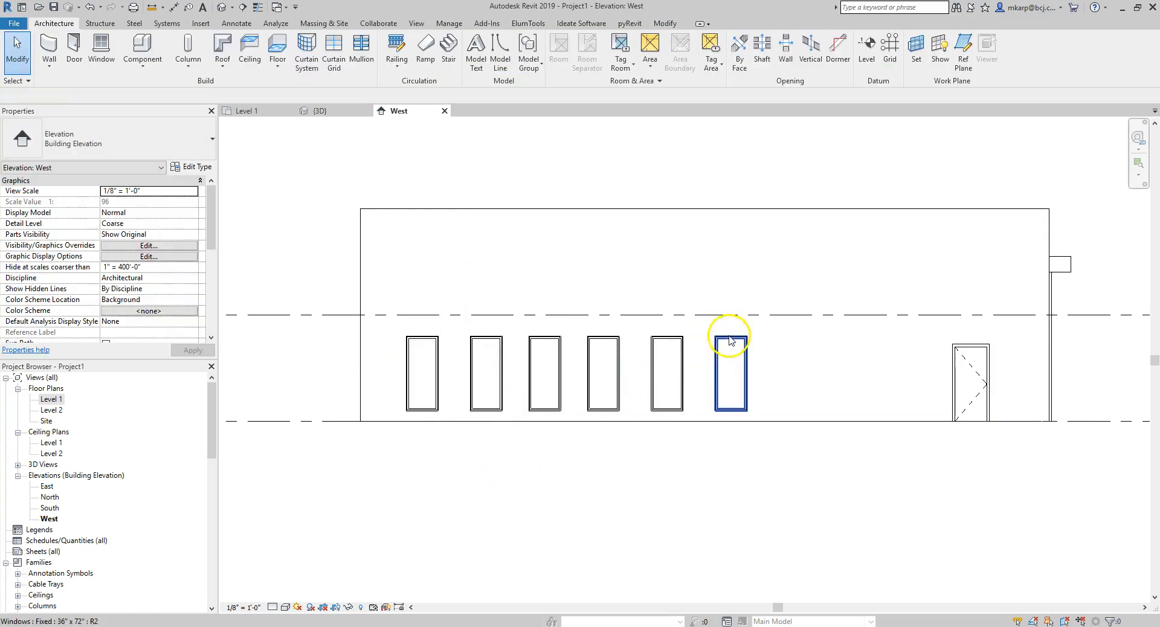
Step: Check the spacing of the Fixed window nearest the door from its neighbouring window and the door
{"action": "left_click", "coordinate": [732, 356]}
{"action": "middle_click_drag", "start_coordinate": [751, 352], "coordinate": [723, 345]}
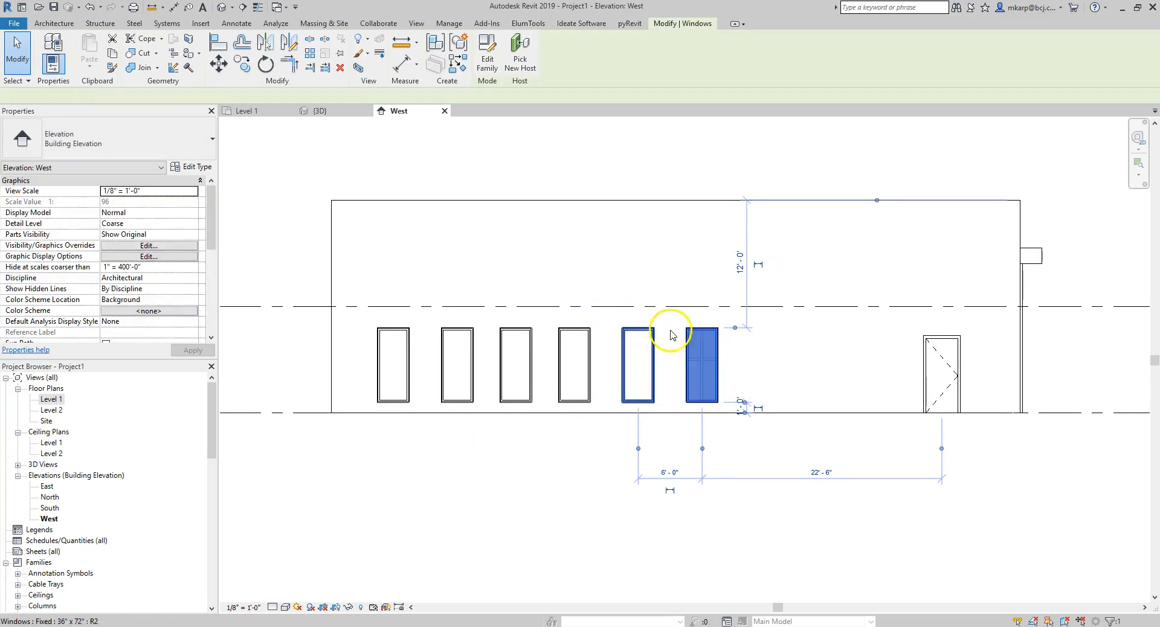
{"action": "left_click", "coordinate": [708, 382]}
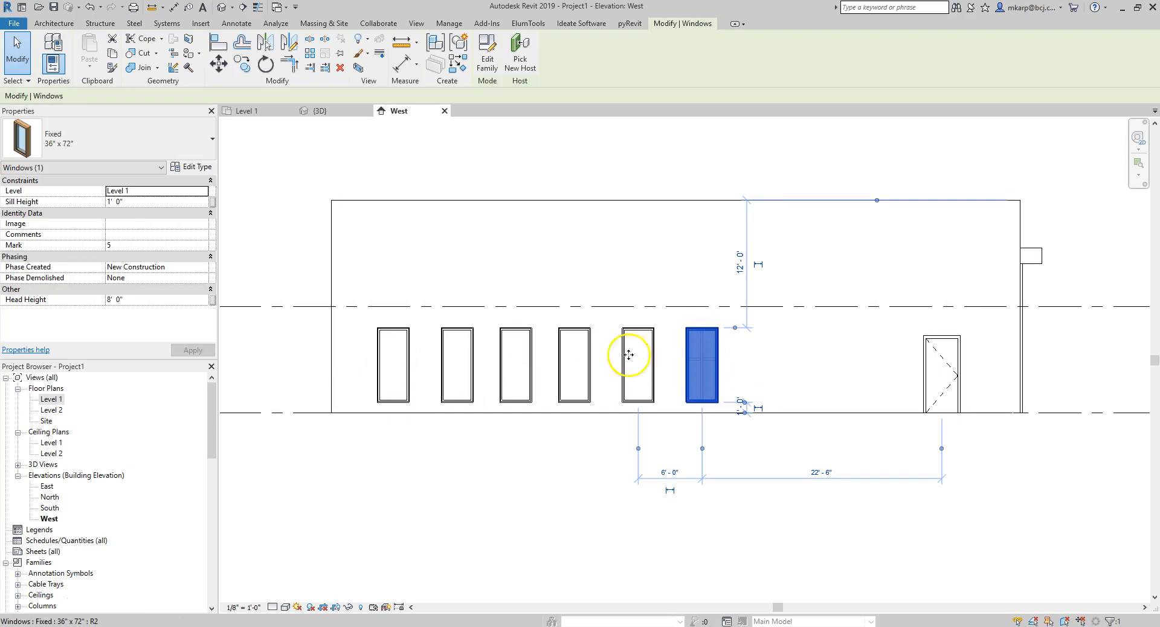
{"action": "left_click", "coordinate": [454, 462]}
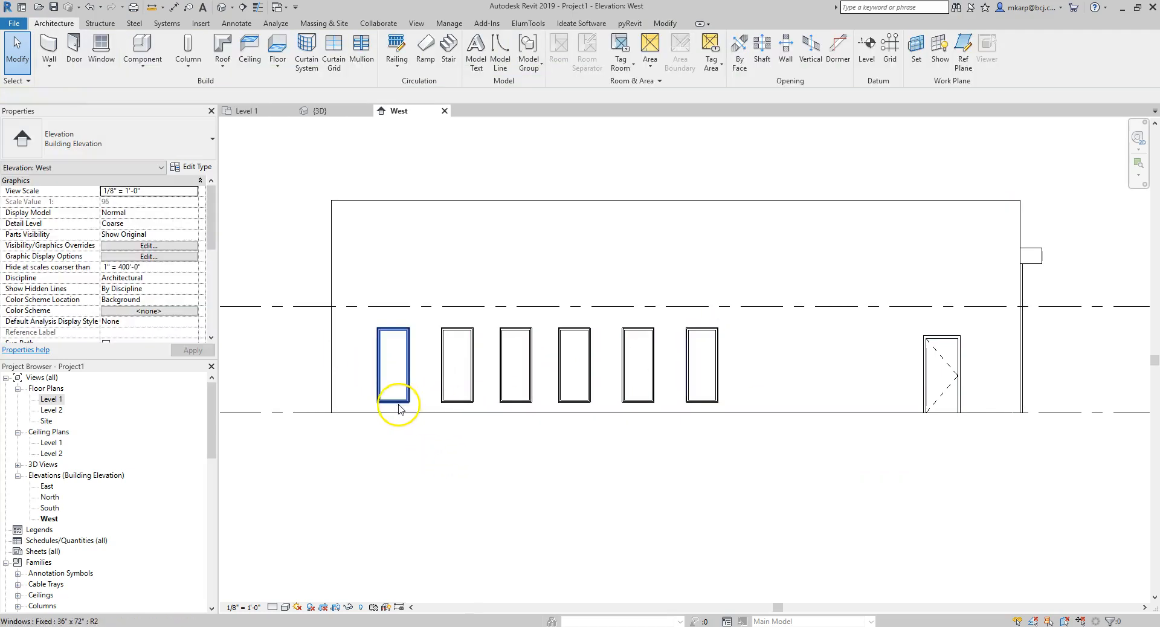
Step: Place an aligned dimension string from the wall's corner through the centers of all six windows, above the row
{"action": "key", "text": "i"}
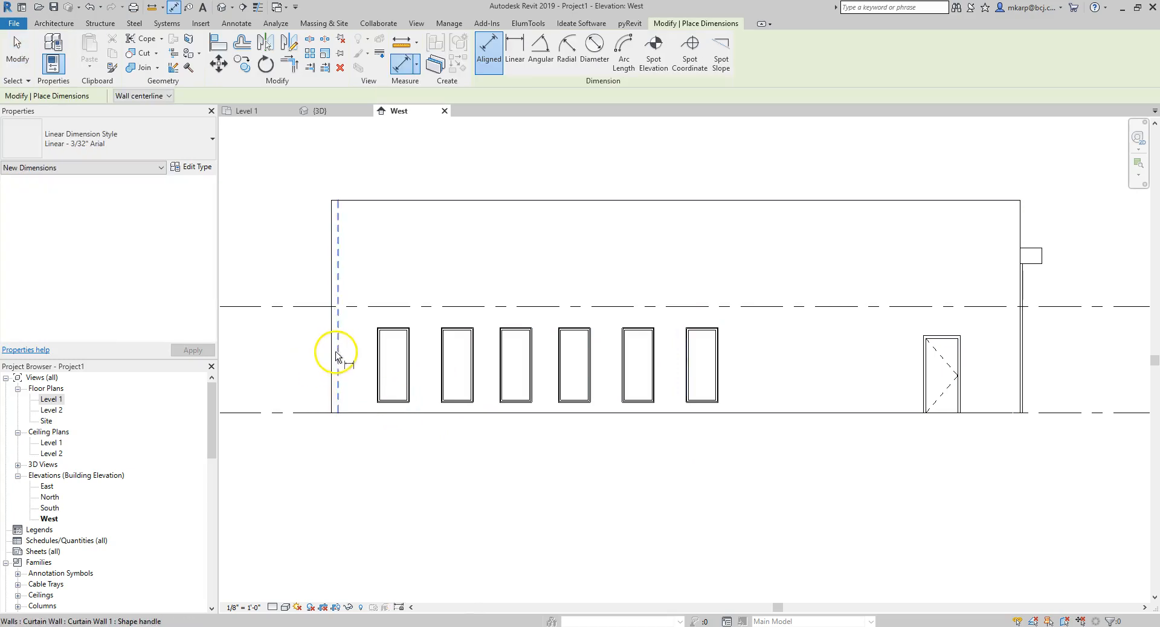
{"action": "left_click", "coordinate": [328, 355]}
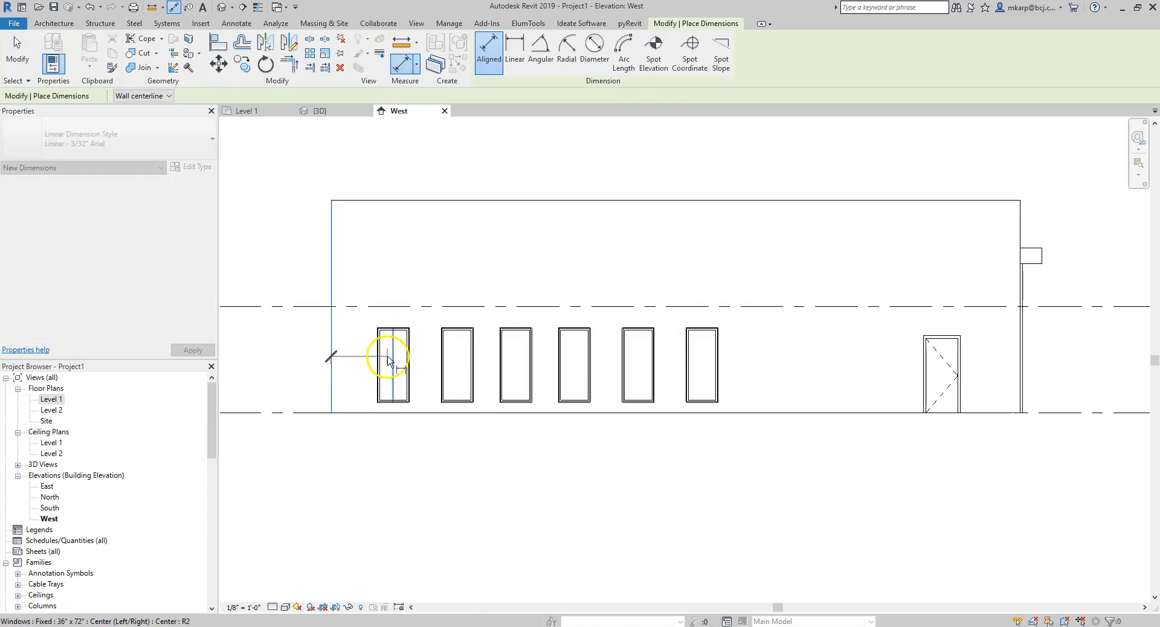
{"action": "left_click", "coordinate": [458, 361]}
{"action": "left_click", "coordinate": [516, 362]}
{"action": "left_click", "coordinate": [633, 356]}
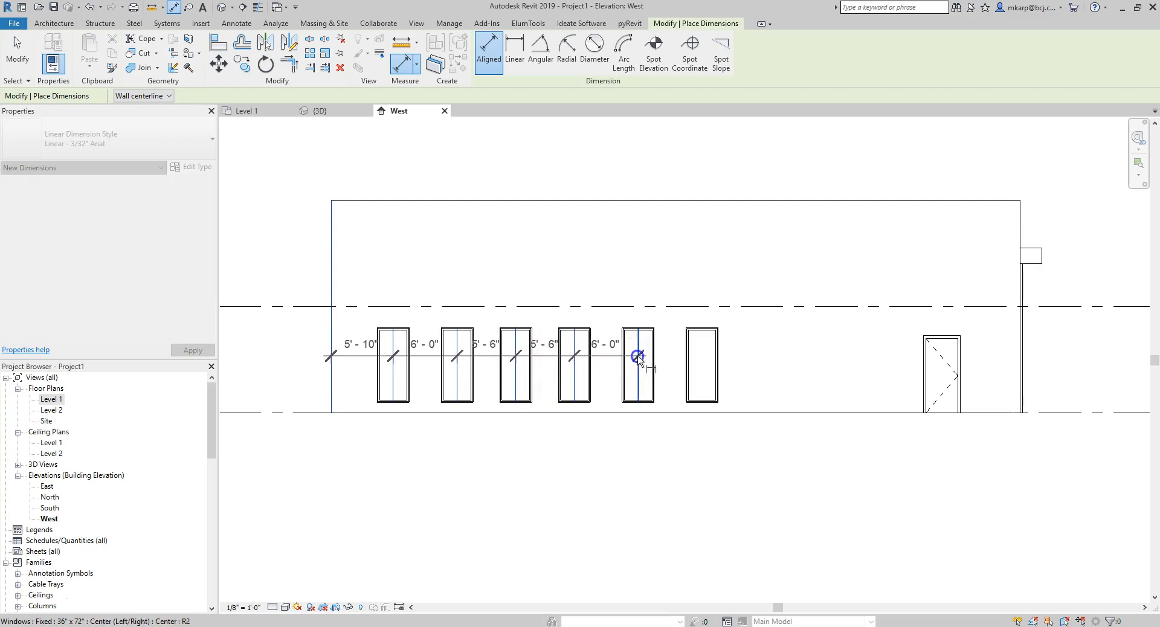
{"action": "left_click", "coordinate": [702, 353]}
{"action": "left_click", "coordinate": [823, 261]}
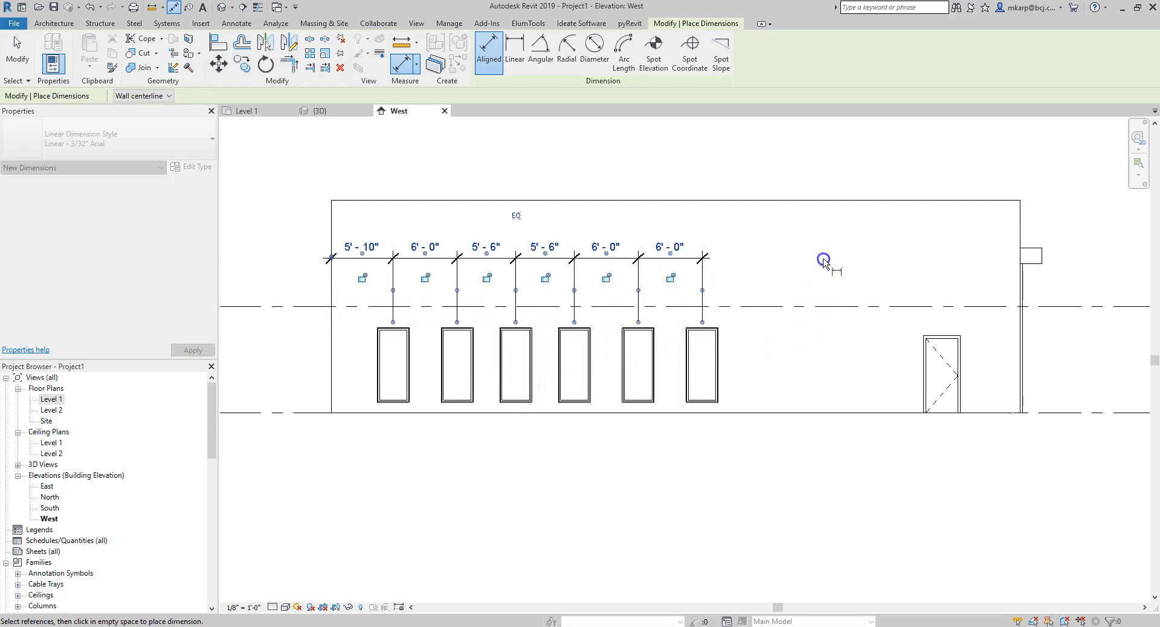
{"action": "key", "text": "Escape"}
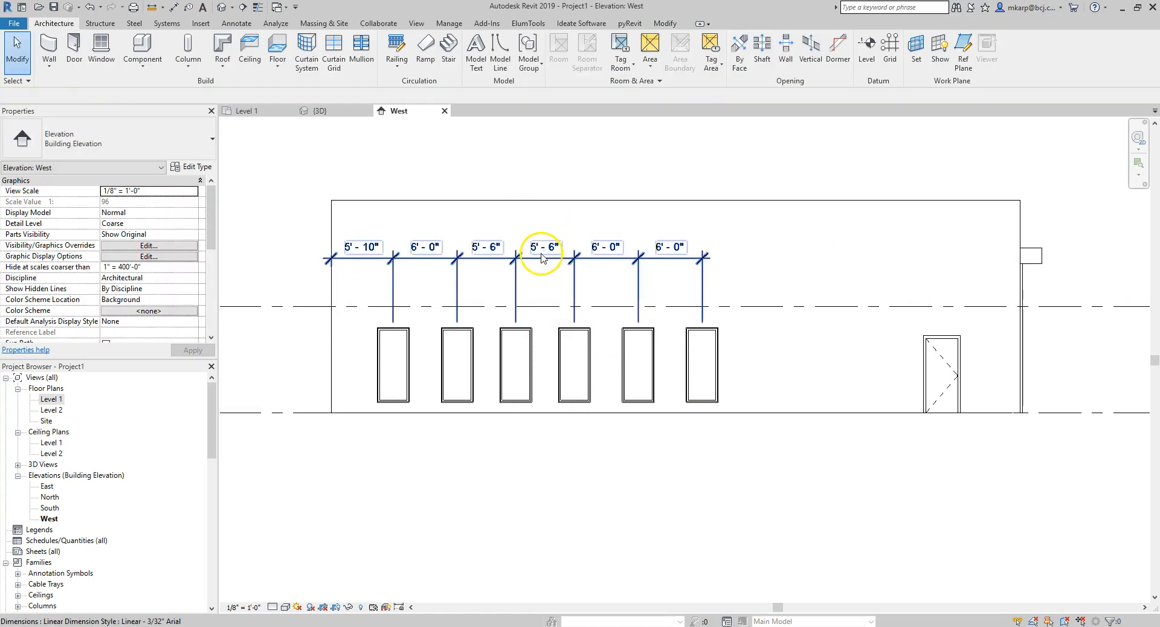
Step: Constrain the dimension string's segments to be equal, toggling equality off and back on to check the spacing
{"action": "left_click", "coordinate": [543, 258]}
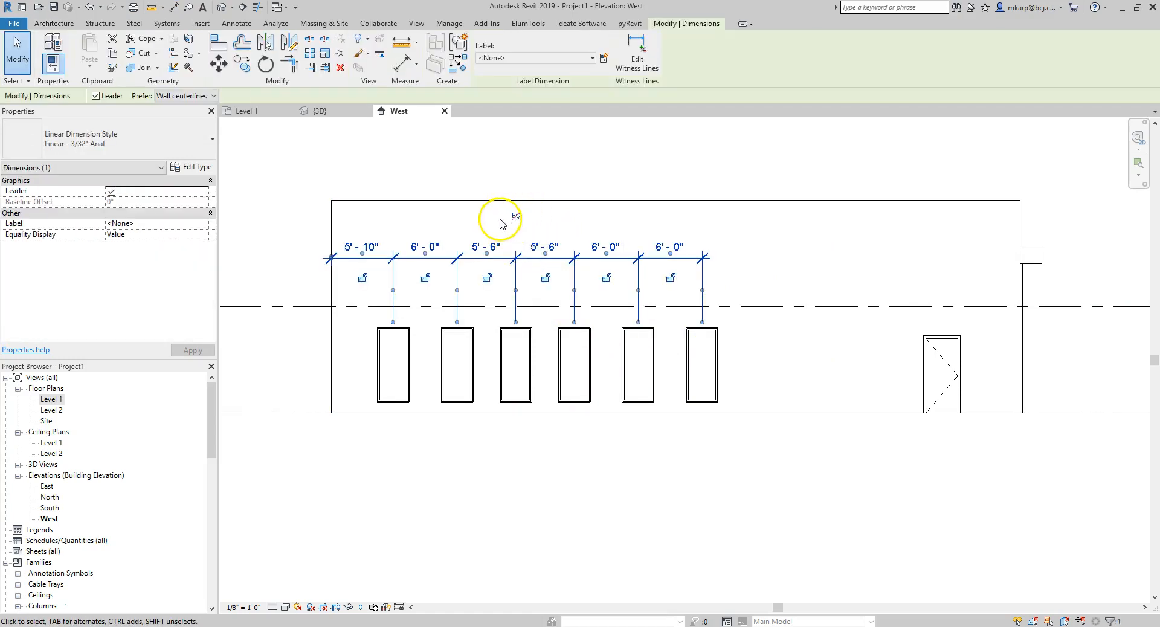
{"action": "left_click", "coordinate": [517, 217]}
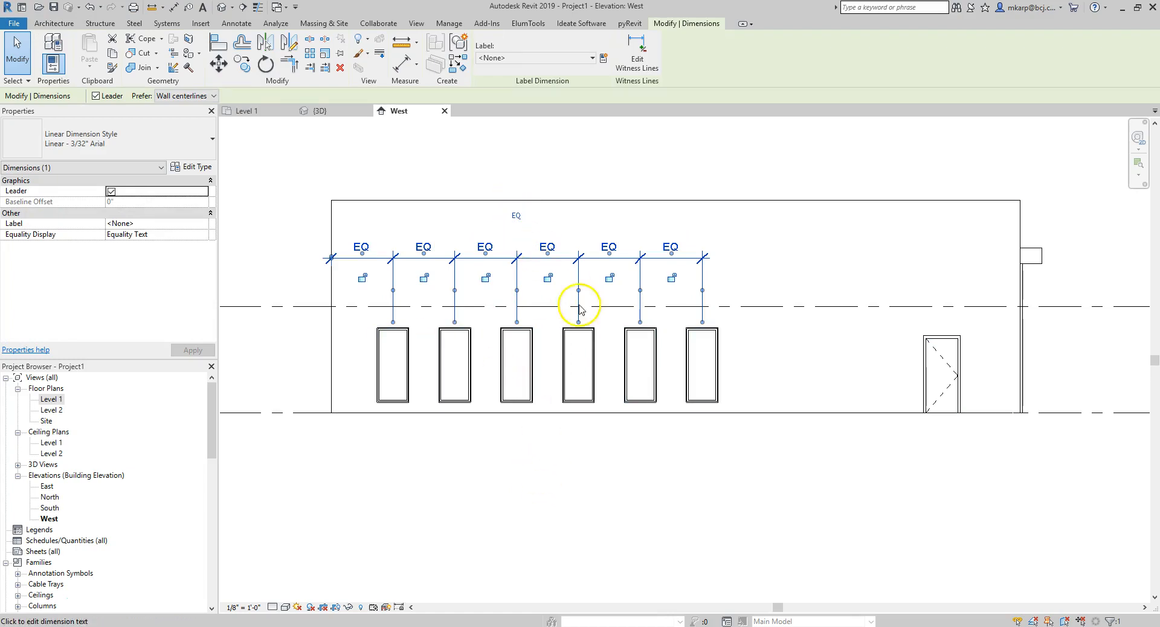
{"action": "left_click", "coordinate": [514, 217]}
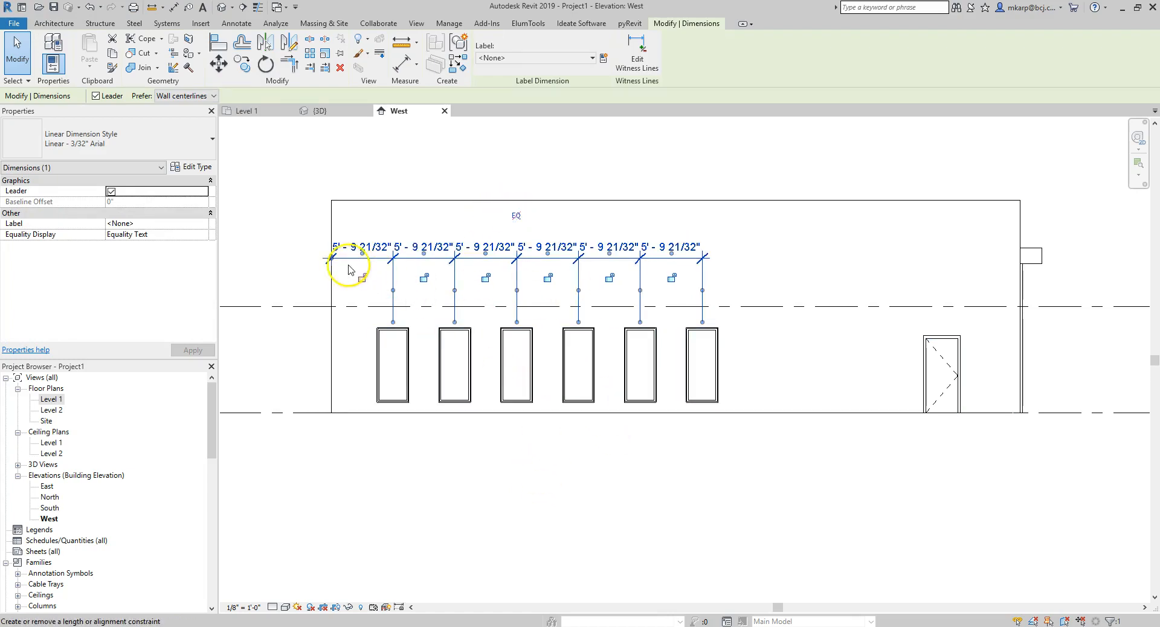
{"action": "scroll", "coordinate": [438, 272], "scroll_direction": "up", "scroll_amount": 3}
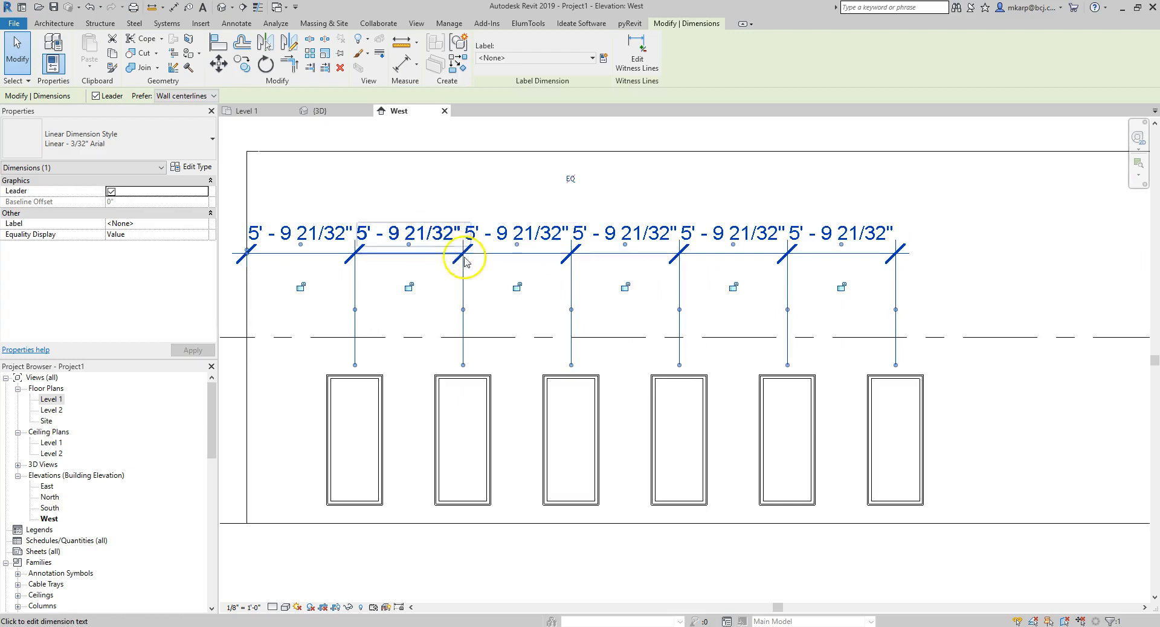
{"action": "scroll", "coordinate": [490, 281], "scroll_direction": "down", "scroll_amount": 2}
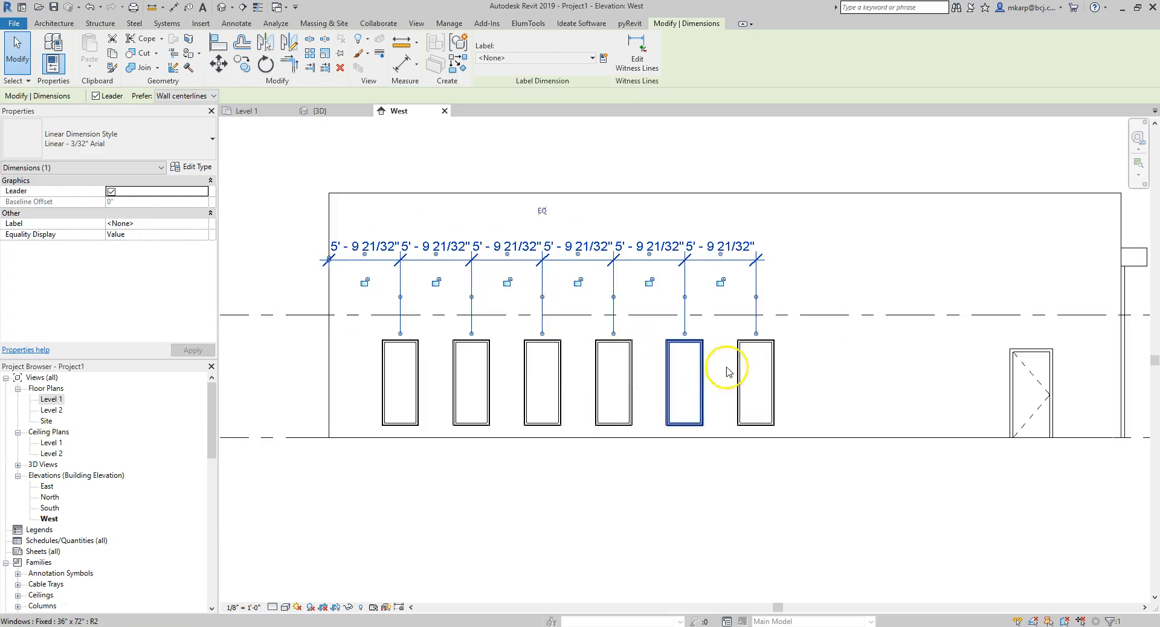
{"action": "left_click", "coordinate": [543, 211]}
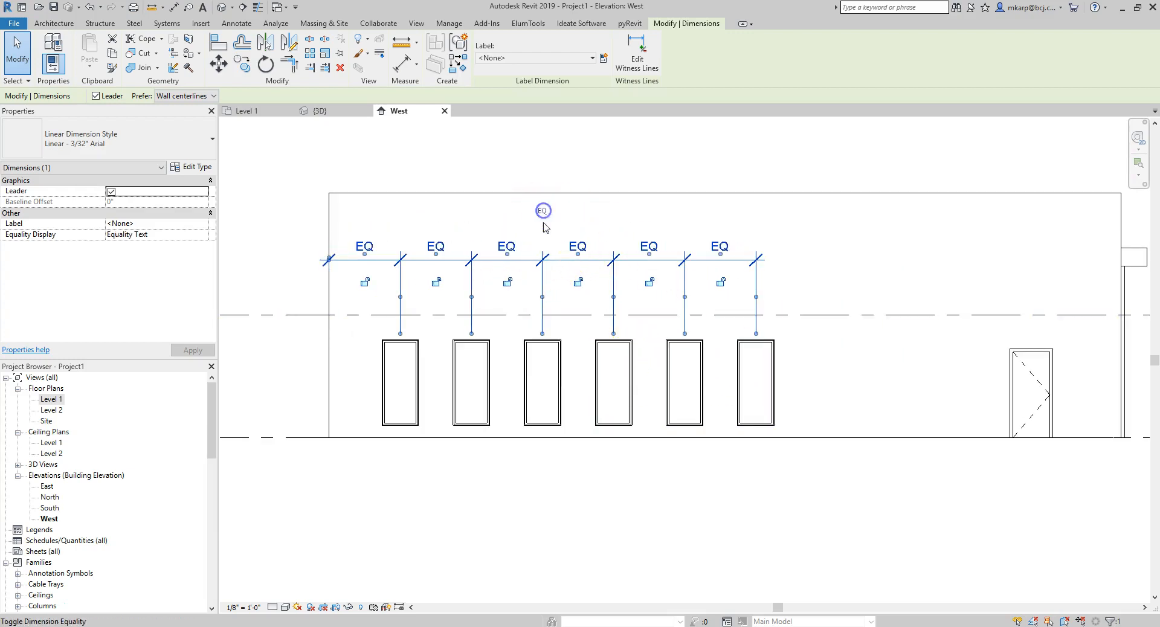
{"action": "left_click", "coordinate": [681, 509]}
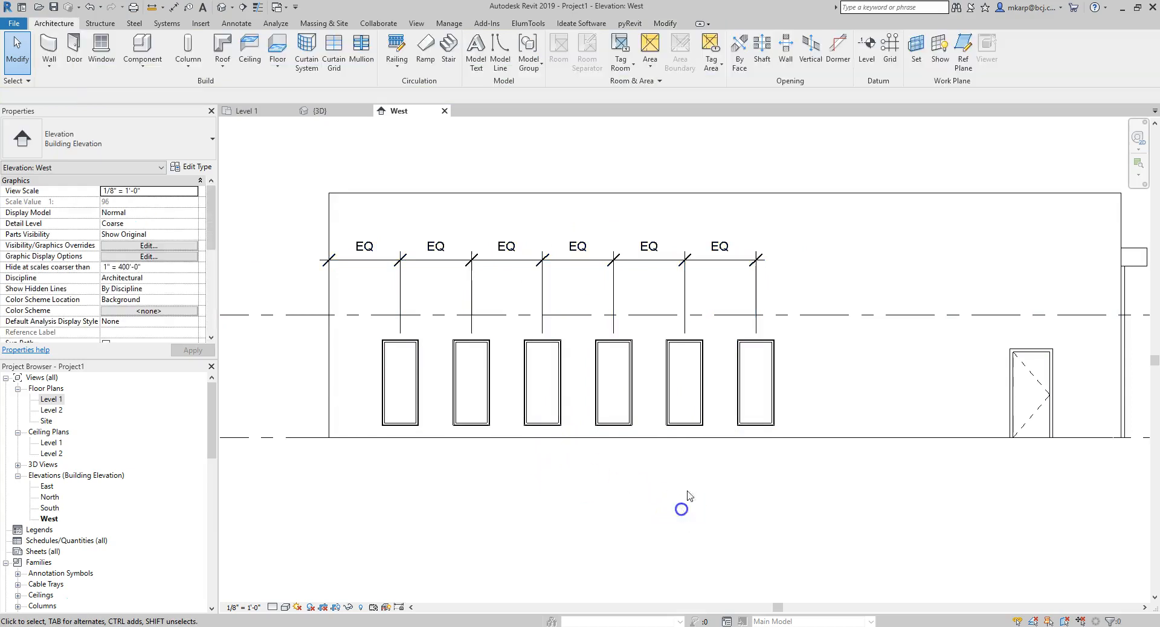
Step: Move the Fixed window nearest the door toward it, to 18'-0" from the door's center
{"action": "left_click", "coordinate": [749, 404]}
{"action": "left_click", "coordinate": [226, 73]}
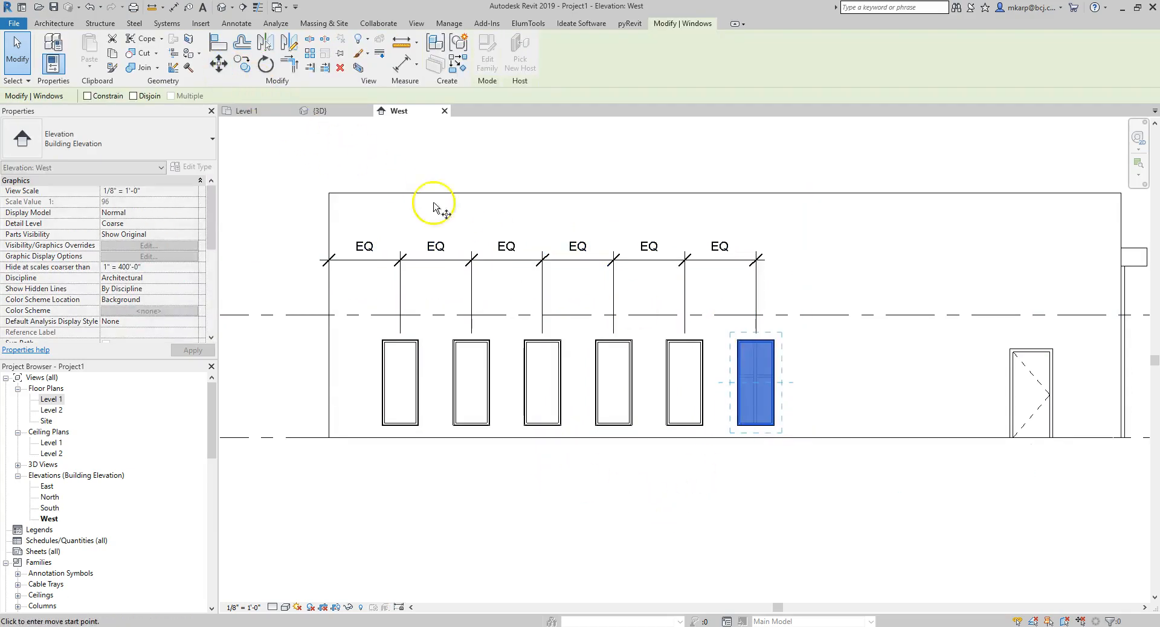
{"action": "left_click", "coordinate": [781, 485]}
{"action": "left_click", "coordinate": [833, 486]}
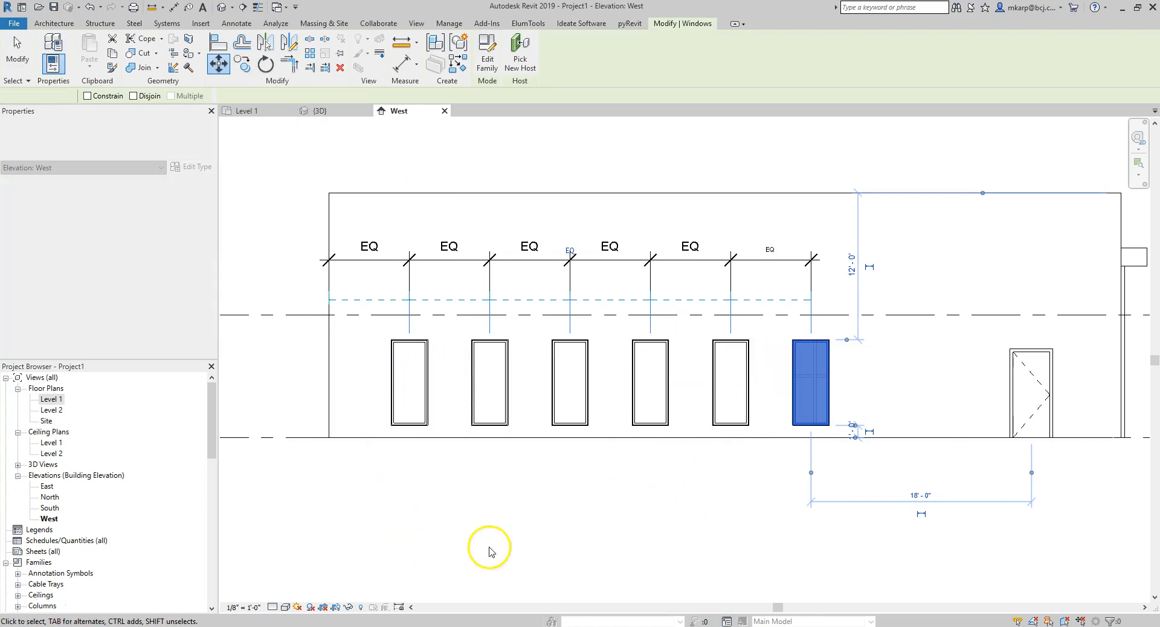
{"action": "scroll", "coordinate": [556, 477], "scroll_direction": "down", "scroll_amount": 2}
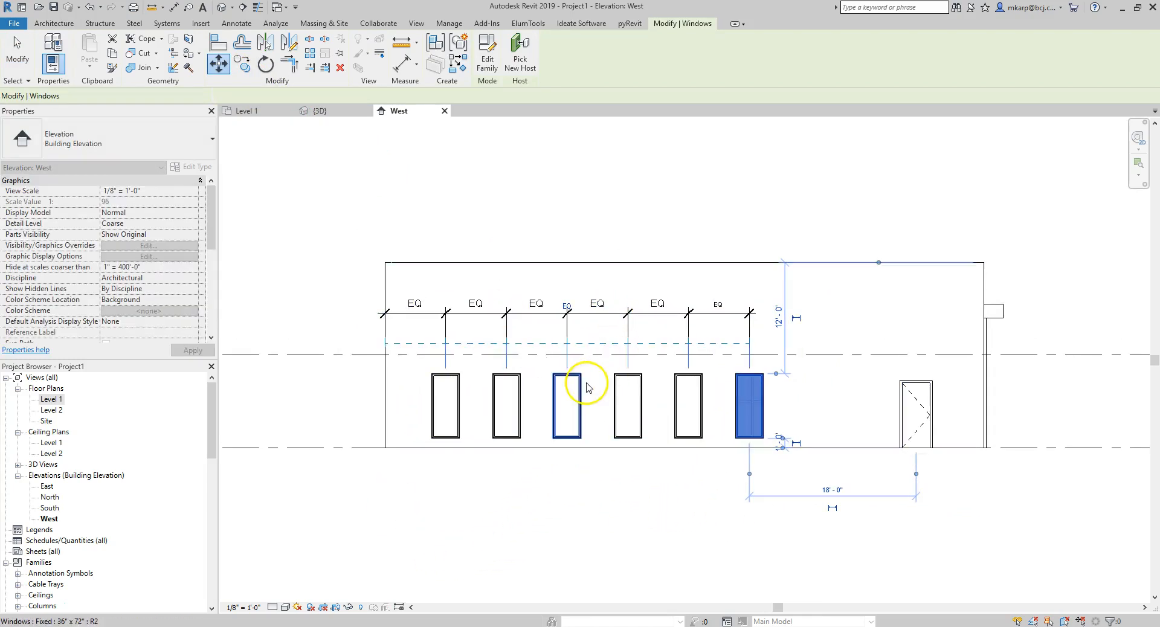
{"action": "key", "text": "Escape"}
Step: Delete the EQ dimension string while leaving the windows constrained
{"action": "left_click", "coordinate": [606, 317]}
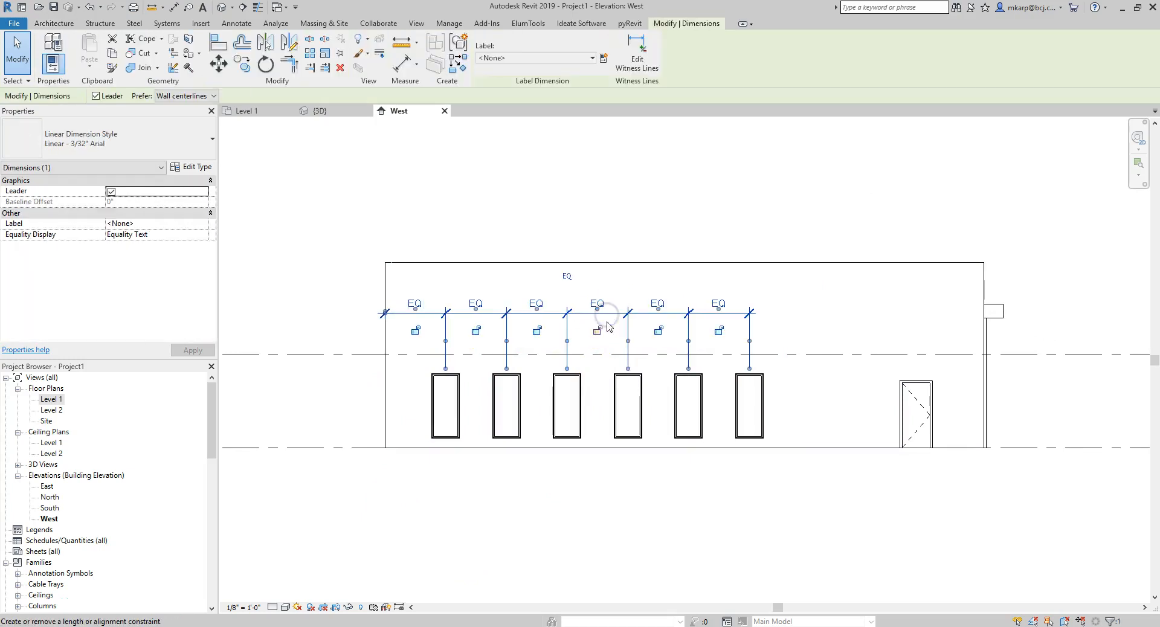
{"action": "key", "text": "Delete"}
{"action": "left_click_drag", "start_coordinate": [971, 515], "coordinate": [632, 222]}
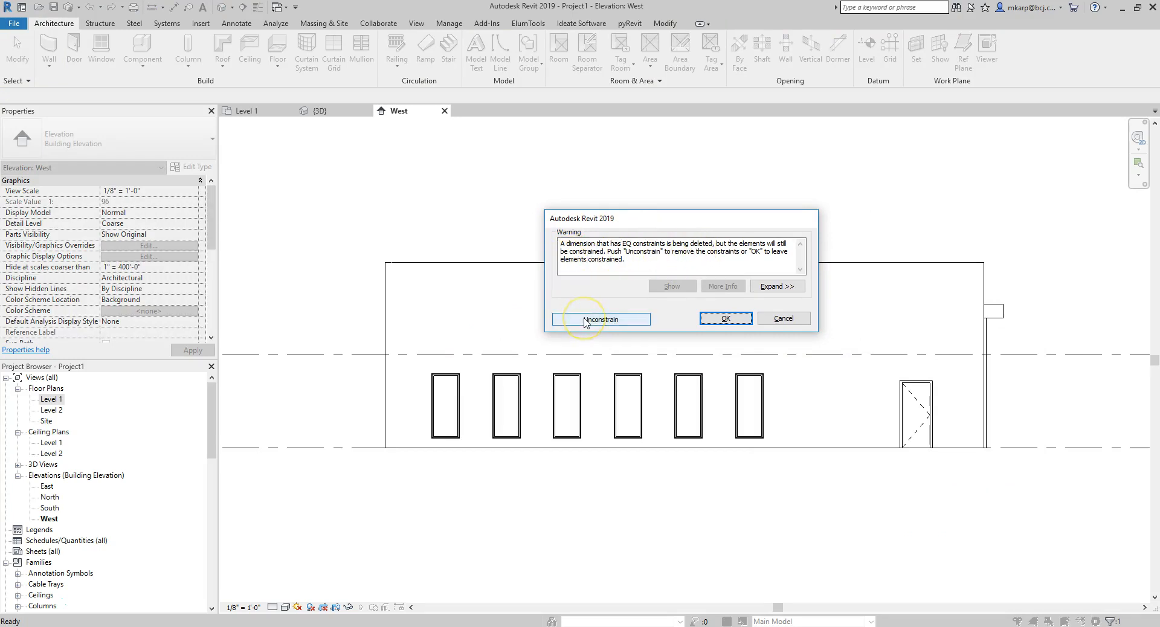
{"action": "left_click", "coordinate": [724, 319]}
Step: Shift the end window of the row closer to the door, to 9'-0" from the door's center
{"action": "left_click_drag", "start_coordinate": [743, 423], "coordinate": [826, 417]}
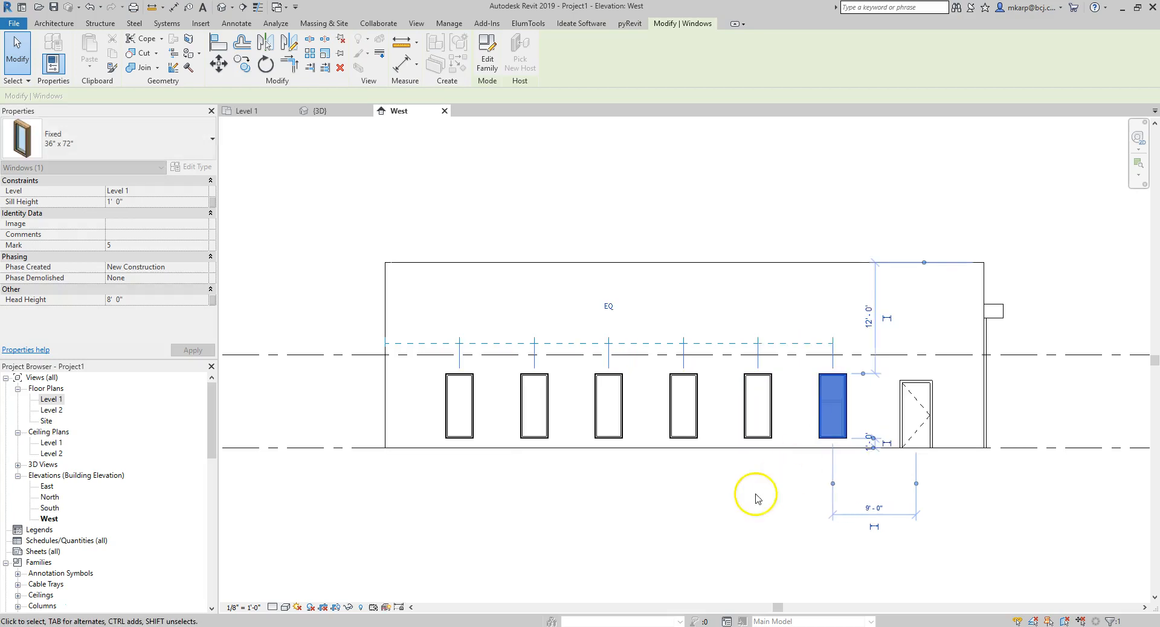
{"action": "left_click", "coordinate": [757, 499]}
{"action": "scroll", "coordinate": [688, 501], "scroll_direction": "down", "scroll_amount": 2}
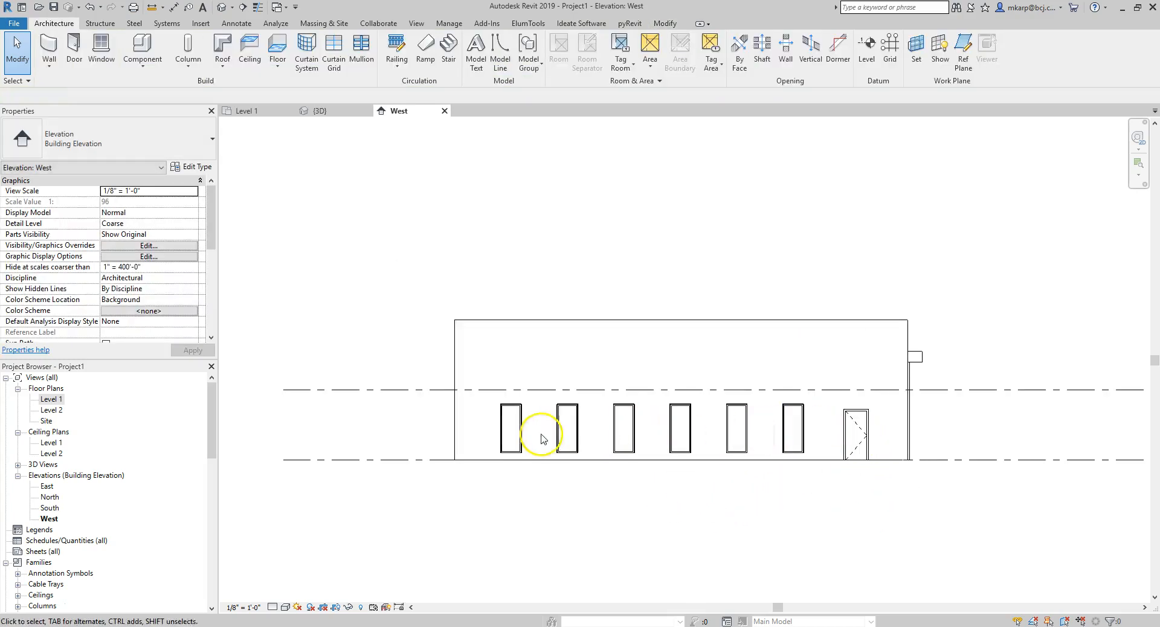
{"action": "scroll", "coordinate": [570, 389], "scroll_direction": "up", "scroll_amount": 2}
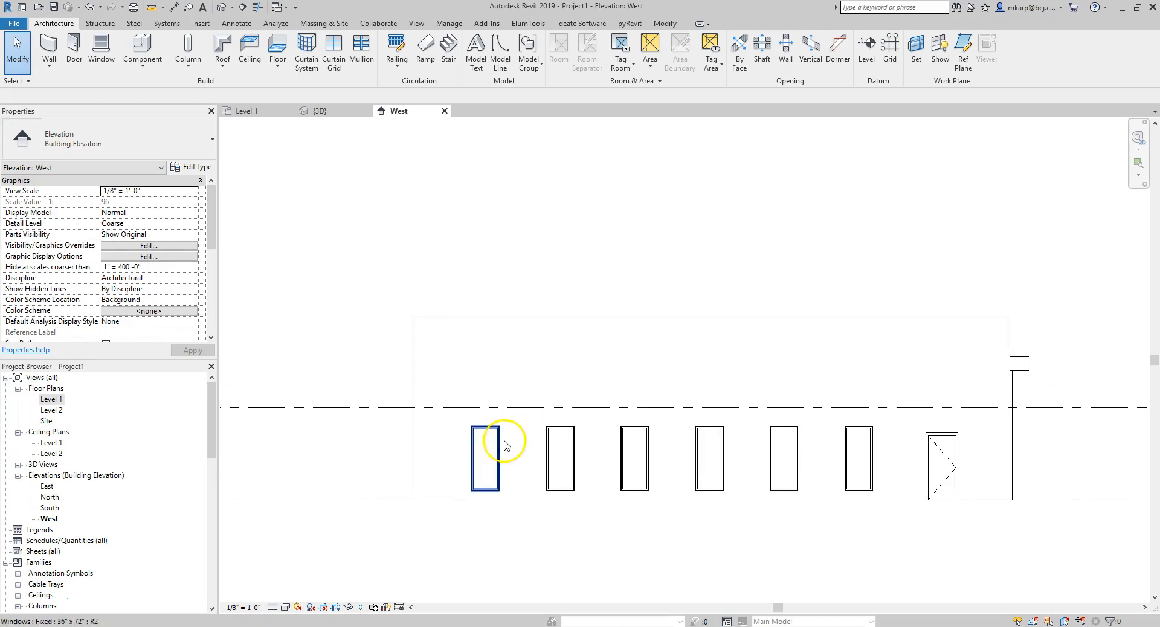
Step: Dimension the ground-floor window row with one aligned string from the wall end away from the door through all six window centers
{"action": "key", "text": "i"}
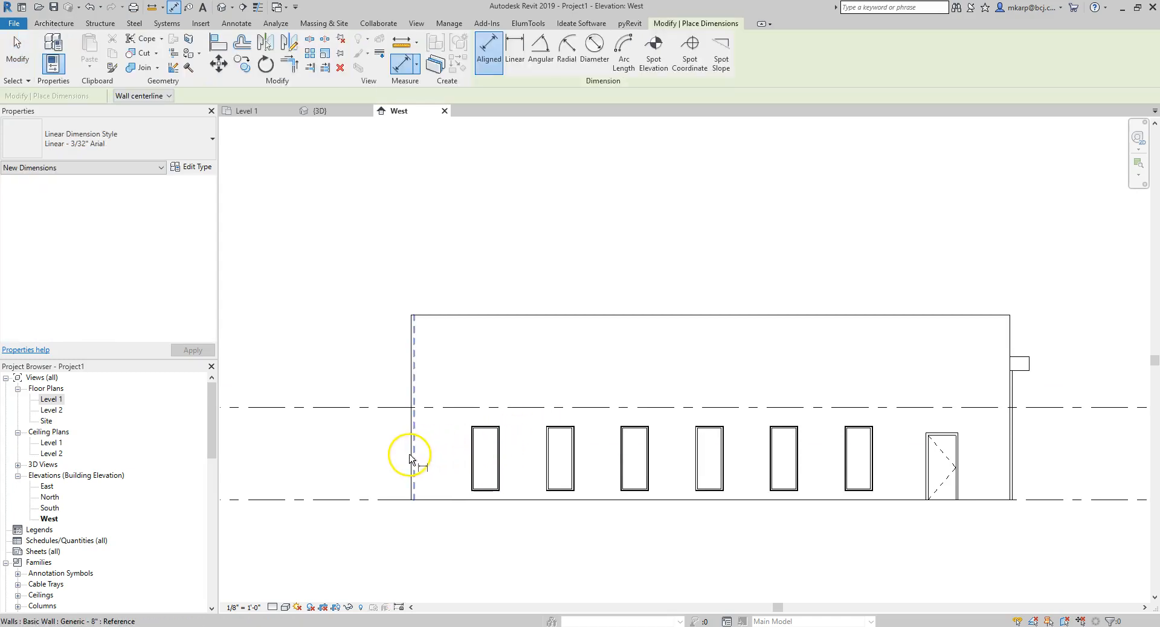
{"action": "left_click", "coordinate": [410, 459]}
{"action": "left_click", "coordinate": [486, 447]}
{"action": "left_click", "coordinate": [560, 447]}
{"action": "left_click", "coordinate": [634, 450]}
{"action": "left_click", "coordinate": [709, 456]}
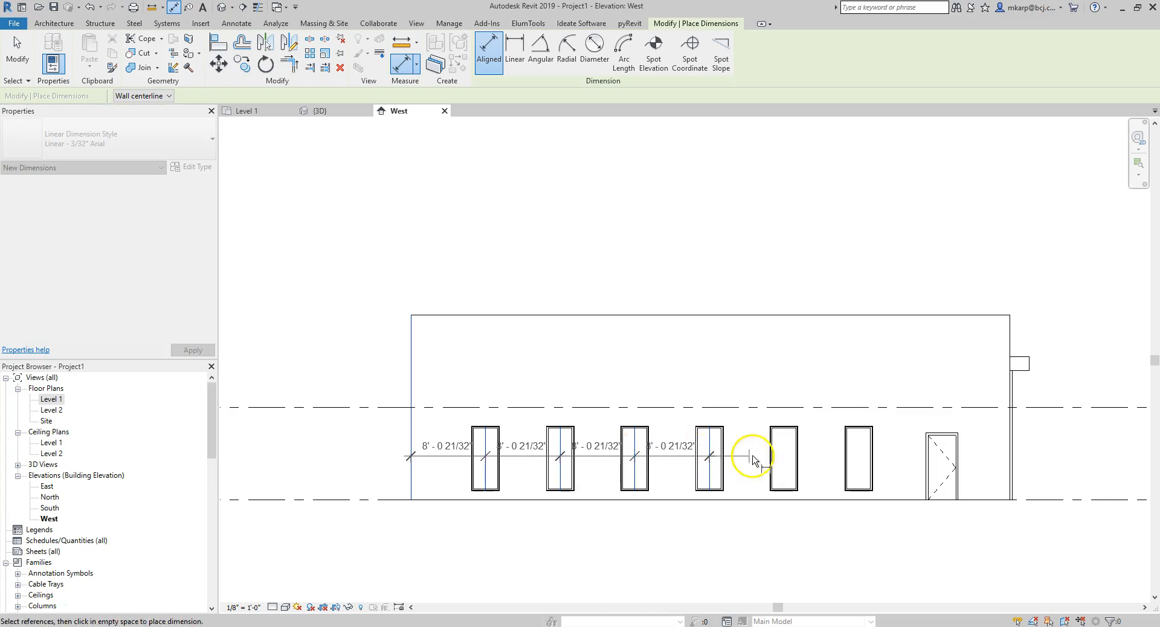
{"action": "left_click", "coordinate": [783, 459]}
{"action": "left_click", "coordinate": [858, 462]}
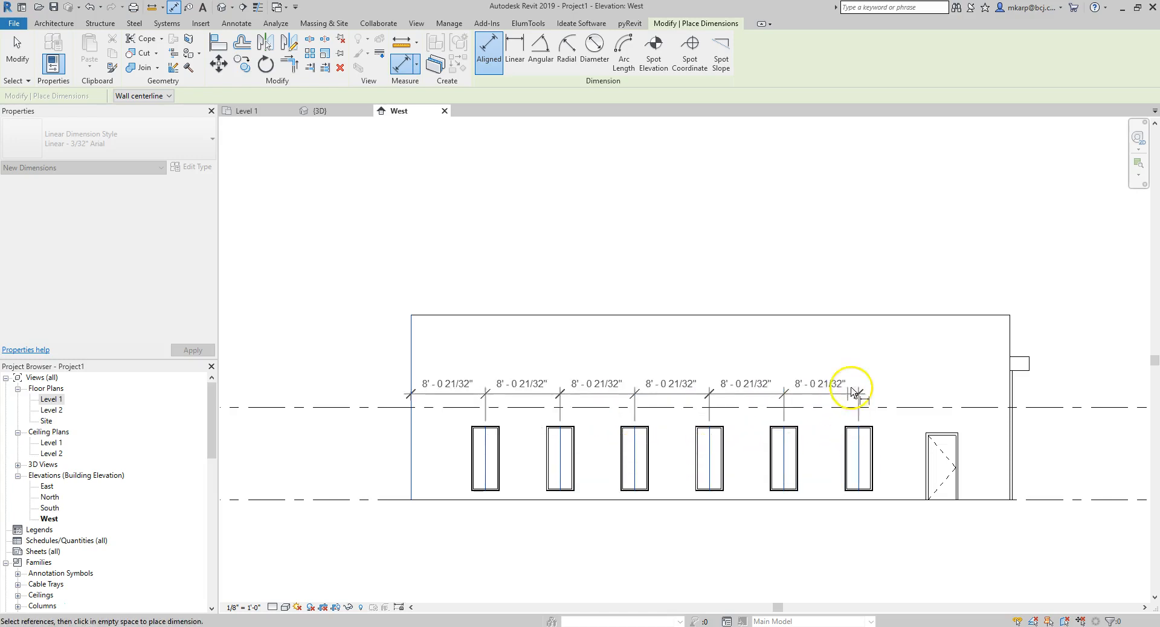
{"action": "left_click", "coordinate": [862, 373]}
{"action": "key", "text": "Escape"}
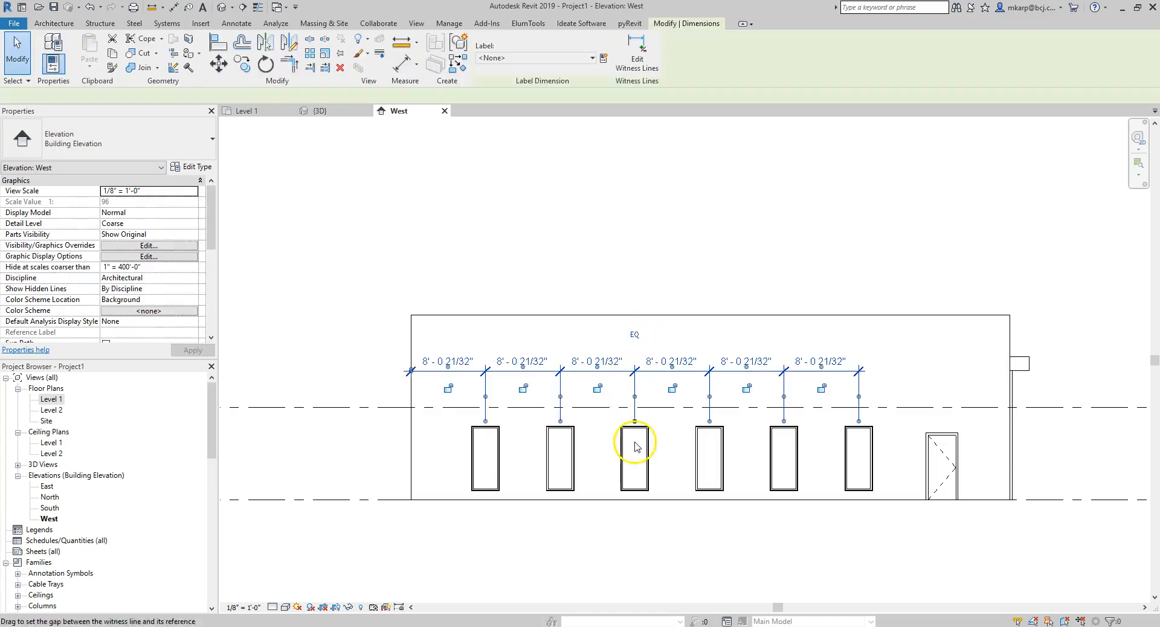
Step: Toggle the dimension string's equality on and off, and move the window nearest the door to 5'-0" from its neighbor
{"action": "left_click", "coordinate": [635, 334]}
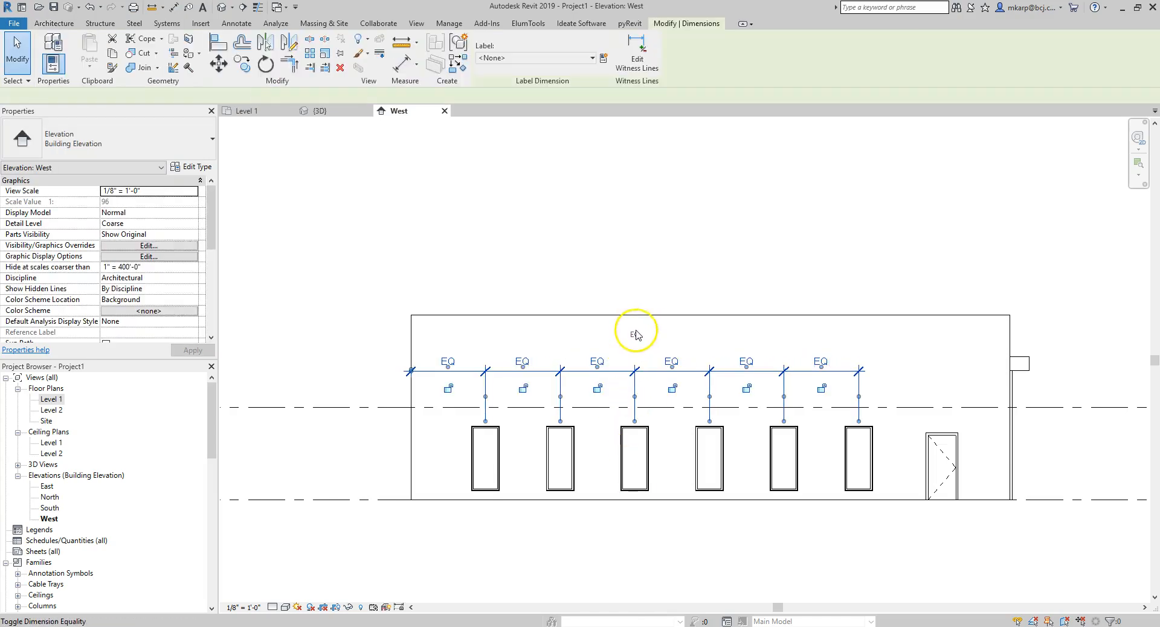
{"action": "left_click", "coordinate": [635, 334]}
{"action": "left_click", "coordinate": [649, 528]}
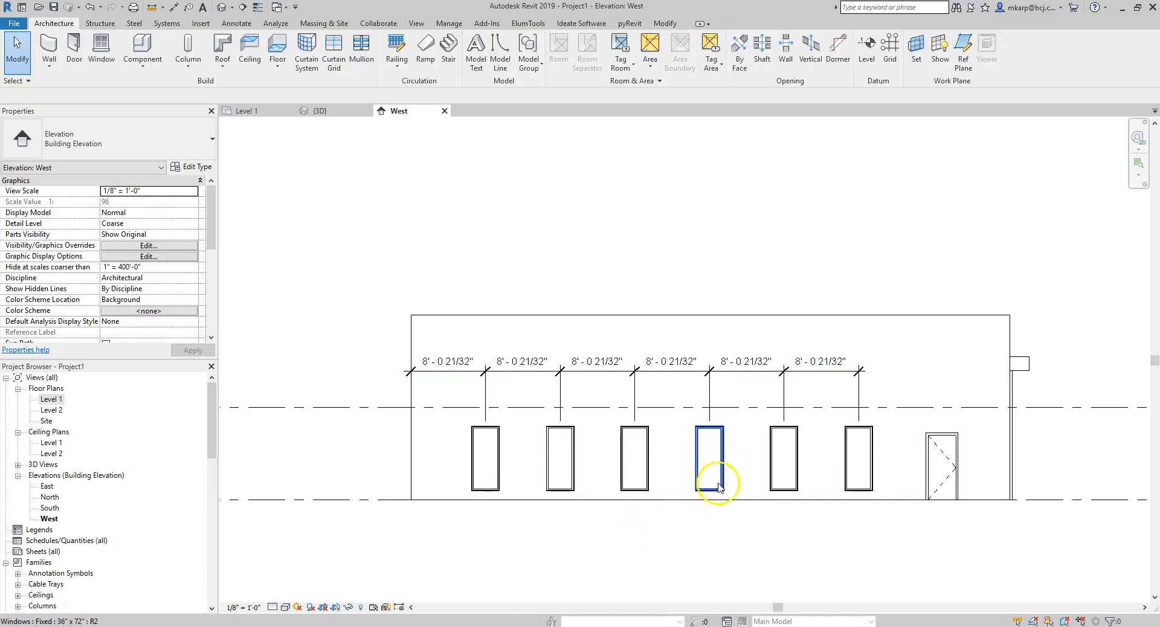
{"action": "left_click_drag", "start_coordinate": [847, 462], "coordinate": [818, 462]}
{"action": "left_click", "coordinate": [697, 546]}
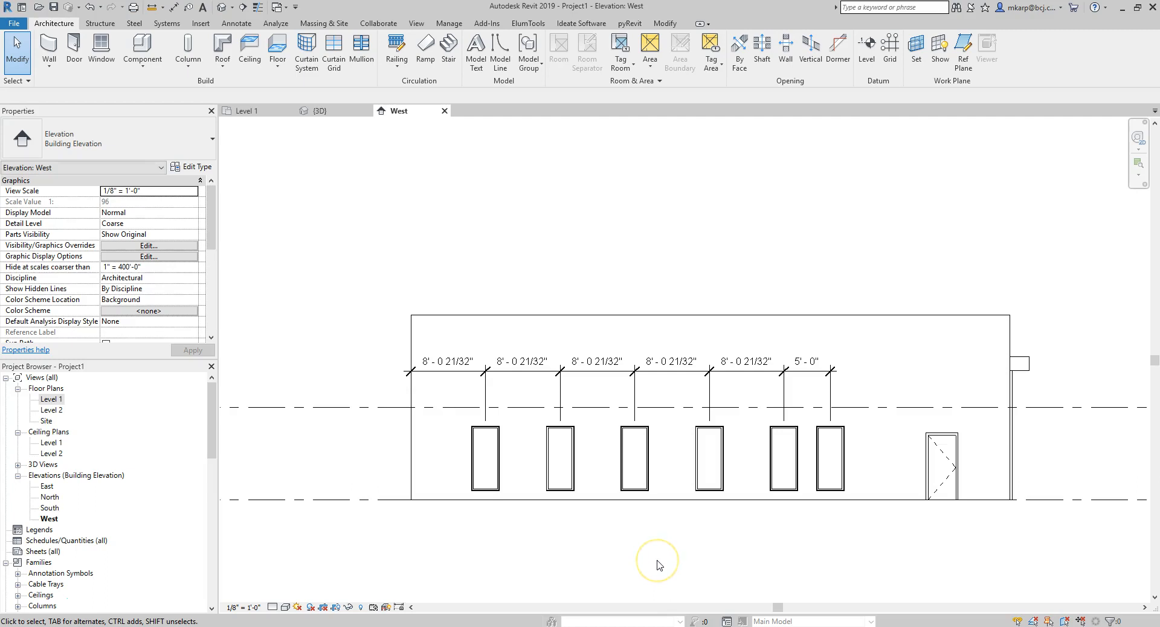
Step: Delete the dimension string above the ground-floor windows
{"action": "left_click", "coordinate": [664, 371]}
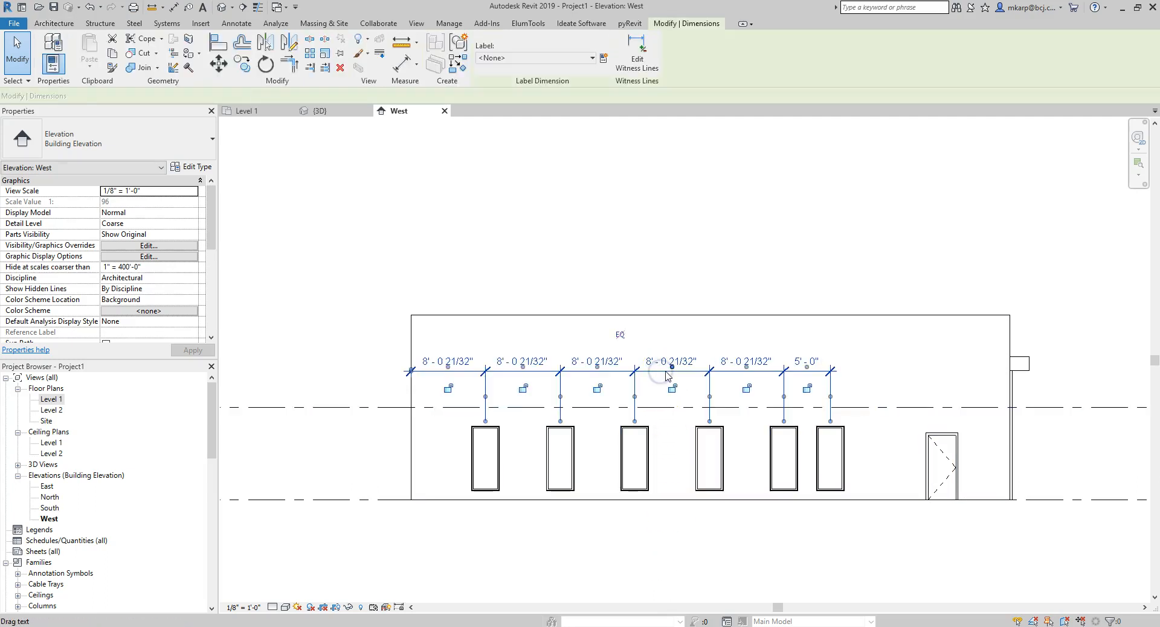
{"action": "key", "text": "Delete"}
{"action": "left_click", "coordinate": [467, 418]}
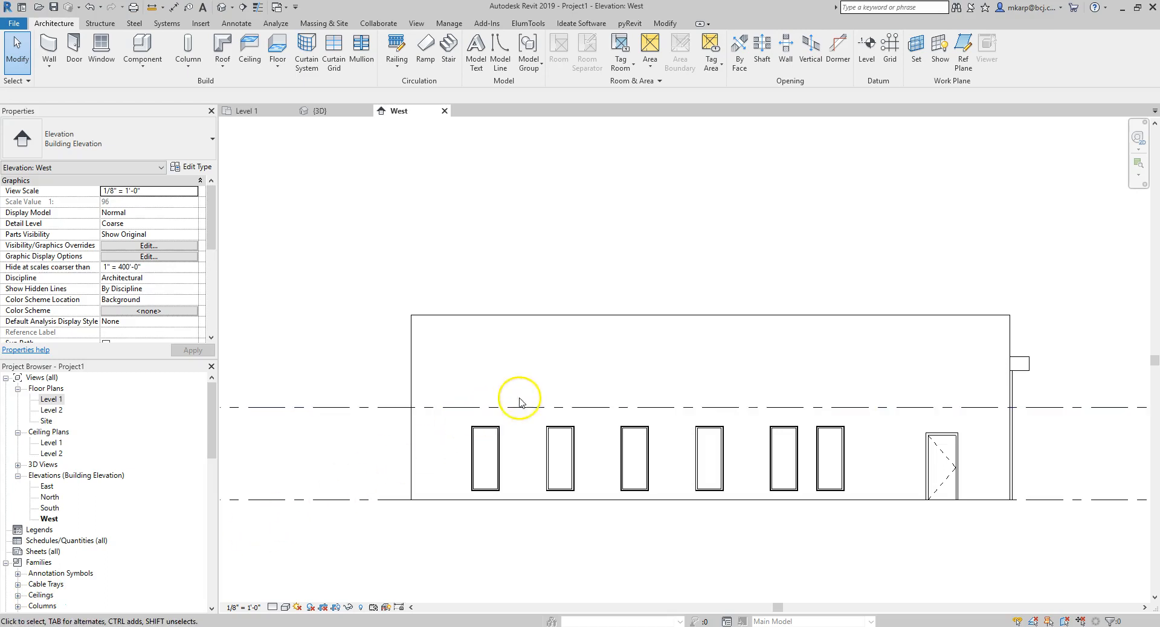
Step: Place four Window-Casement-Double 41" x 53" windows 3'-0" above Level 2, with the first 7'-6" from the wall end
{"action": "scroll", "coordinate": [548, 363], "scroll_direction": "up", "scroll_amount": 2}
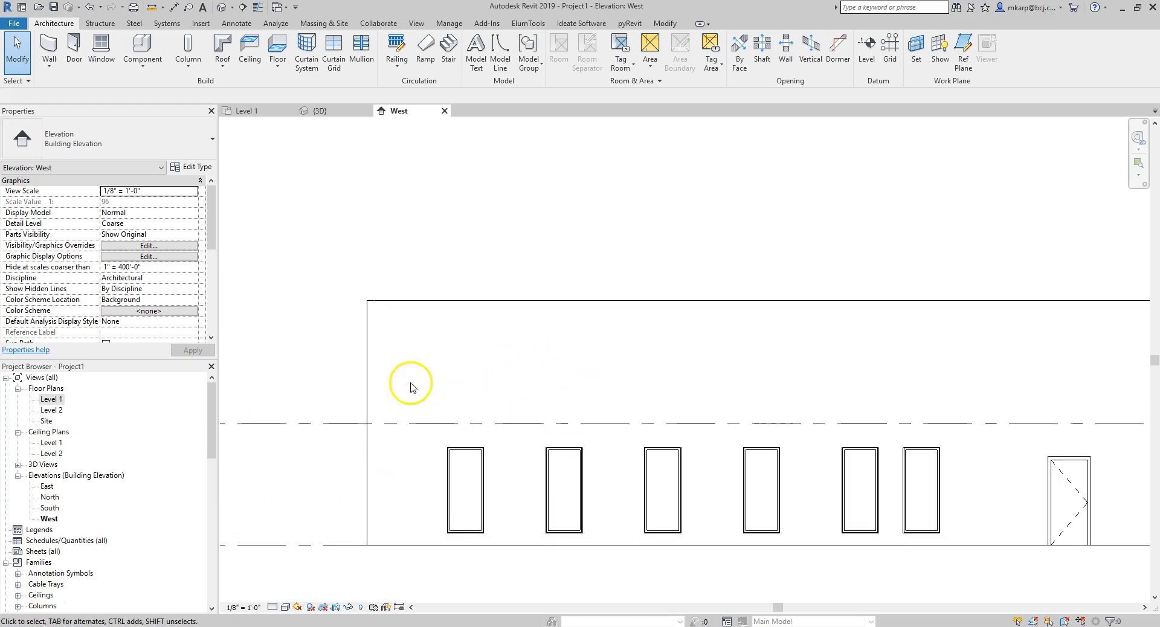
{"action": "left_click", "coordinate": [101, 52]}
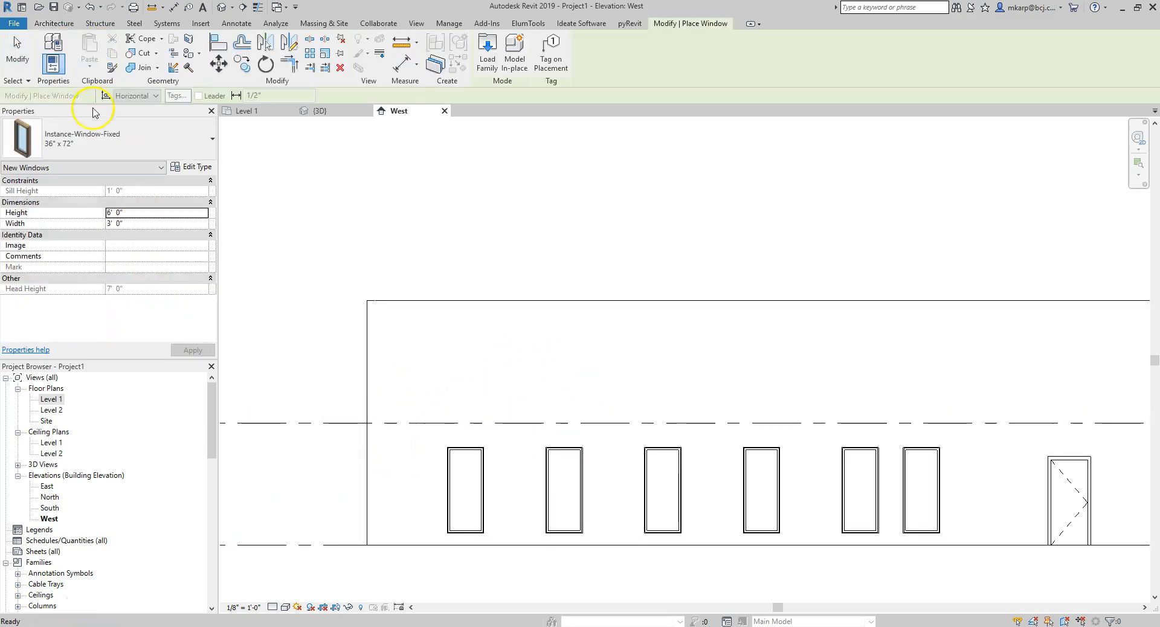
{"action": "left_click", "coordinate": [105, 145]}
{"action": "scroll", "coordinate": [60, 350], "scroll_direction": "down", "scroll_amount": 2}
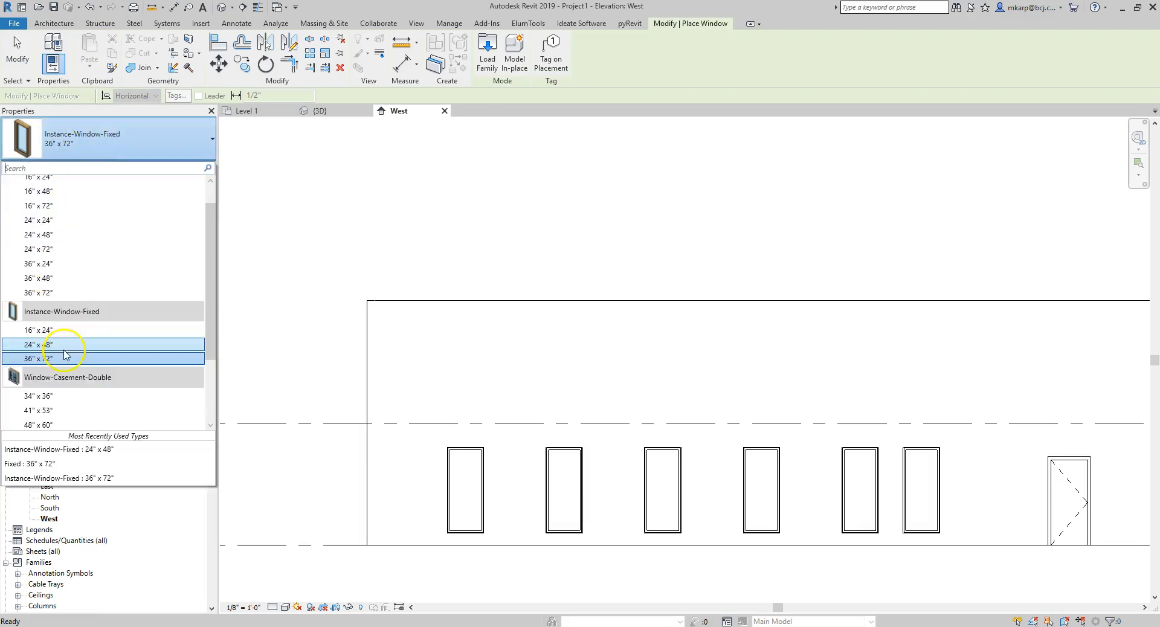
{"action": "left_click", "coordinate": [58, 353]}
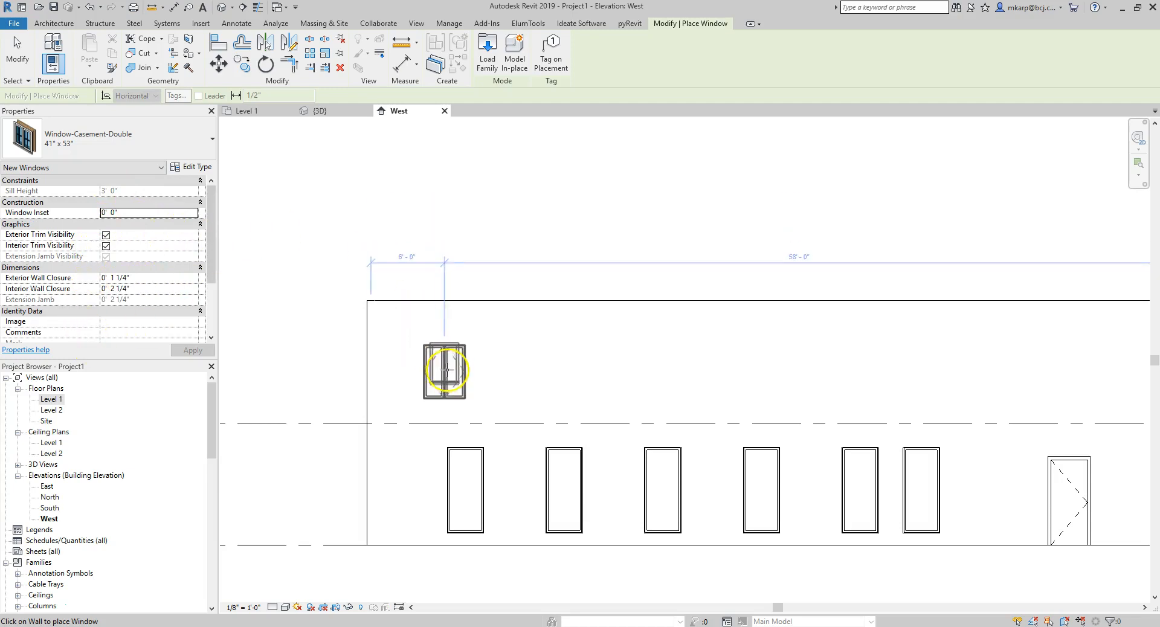
{"action": "left_click", "coordinate": [462, 360]}
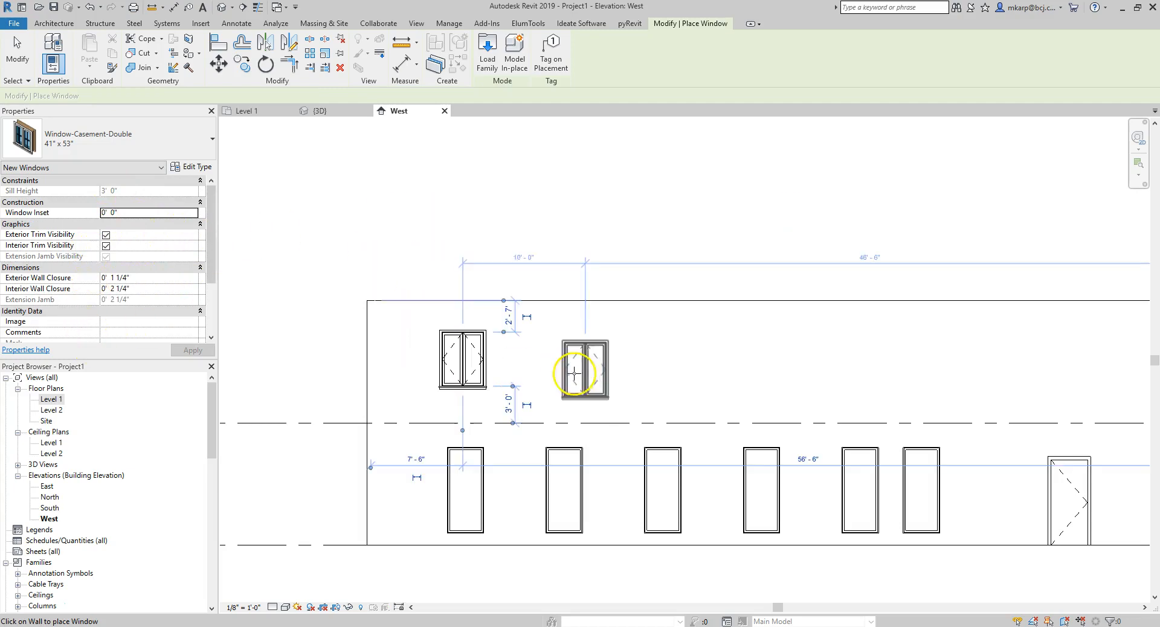
{"action": "left_click", "coordinate": [573, 358]}
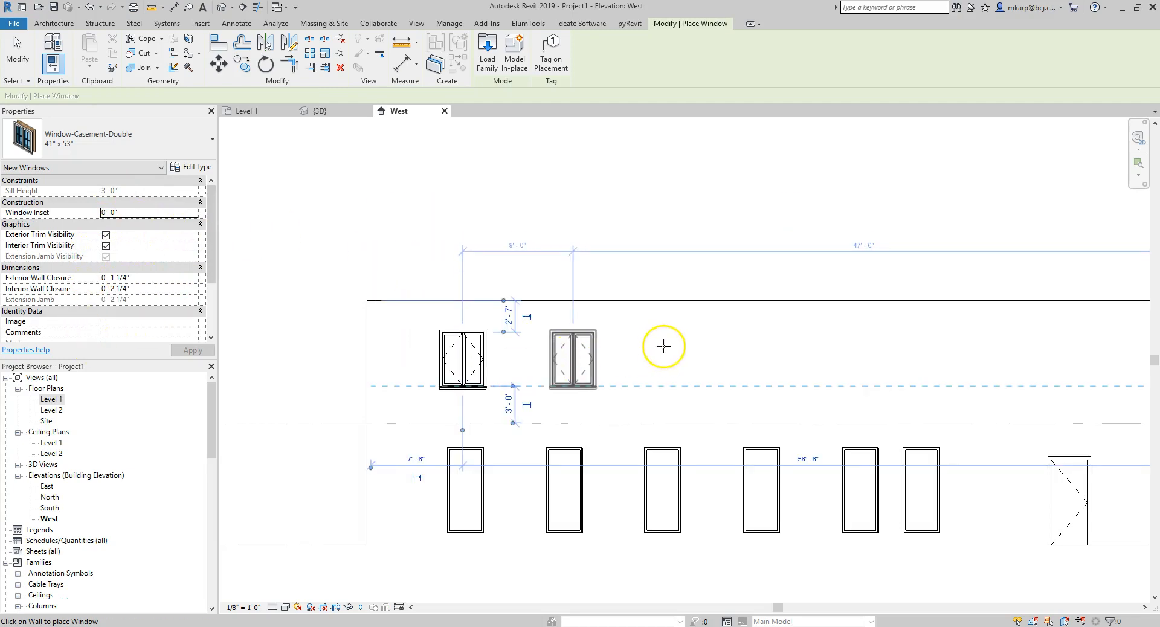
{"action": "left_click", "coordinate": [695, 358]}
{"action": "left_click", "coordinate": [812, 358]}
{"action": "key", "text": "Escape"}
{"action": "key", "text": "Escape"}
{"action": "scroll", "coordinate": [505, 401], "scroll_direction": "down", "scroll_amount": 2}
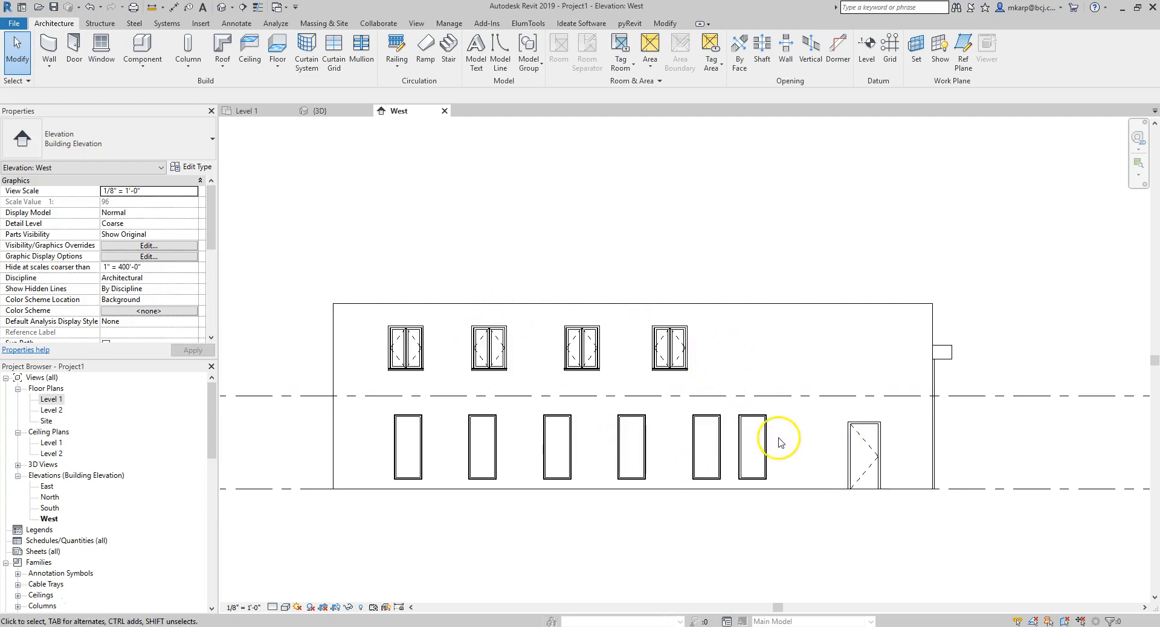
{"action": "key", "text": "m"}
{"action": "key", "text": "a"}
{"action": "left_click", "coordinate": [849, 450]}
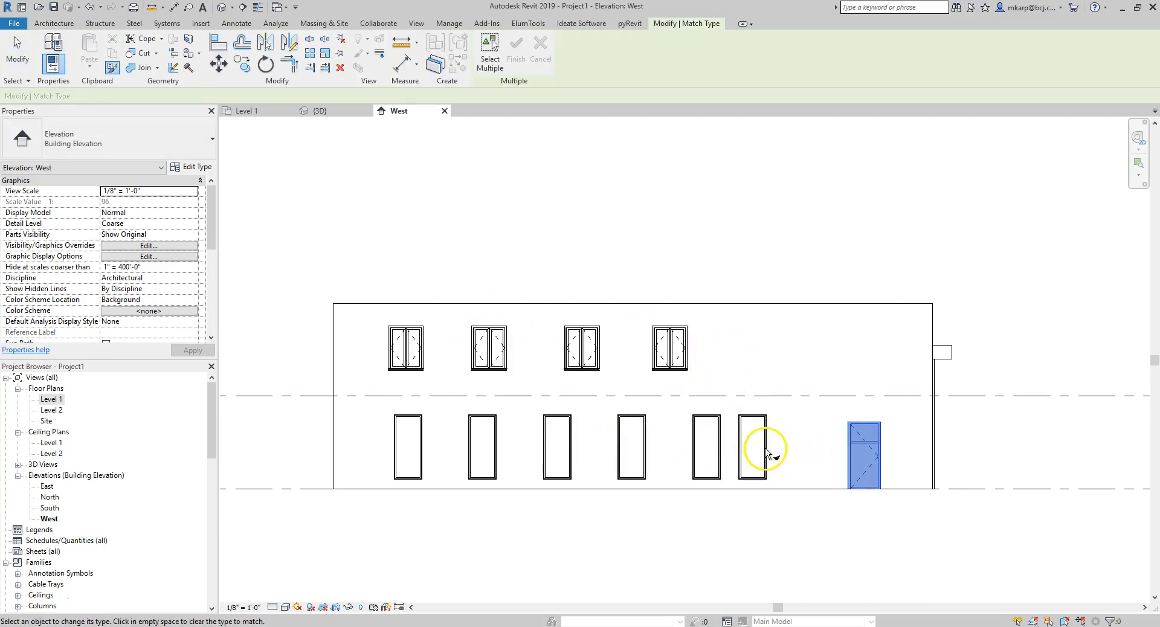
{"action": "key", "text": "Escape"}
{"action": "key", "text": "Escape"}
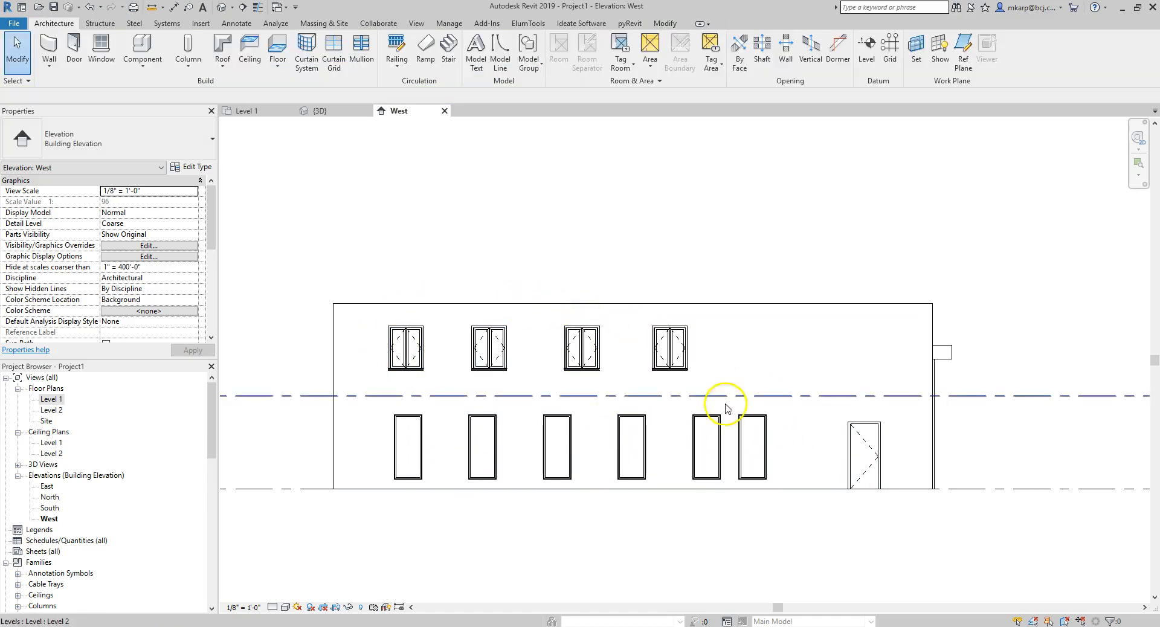
{"action": "key", "text": "m"}
{"action": "key", "text": "a"}
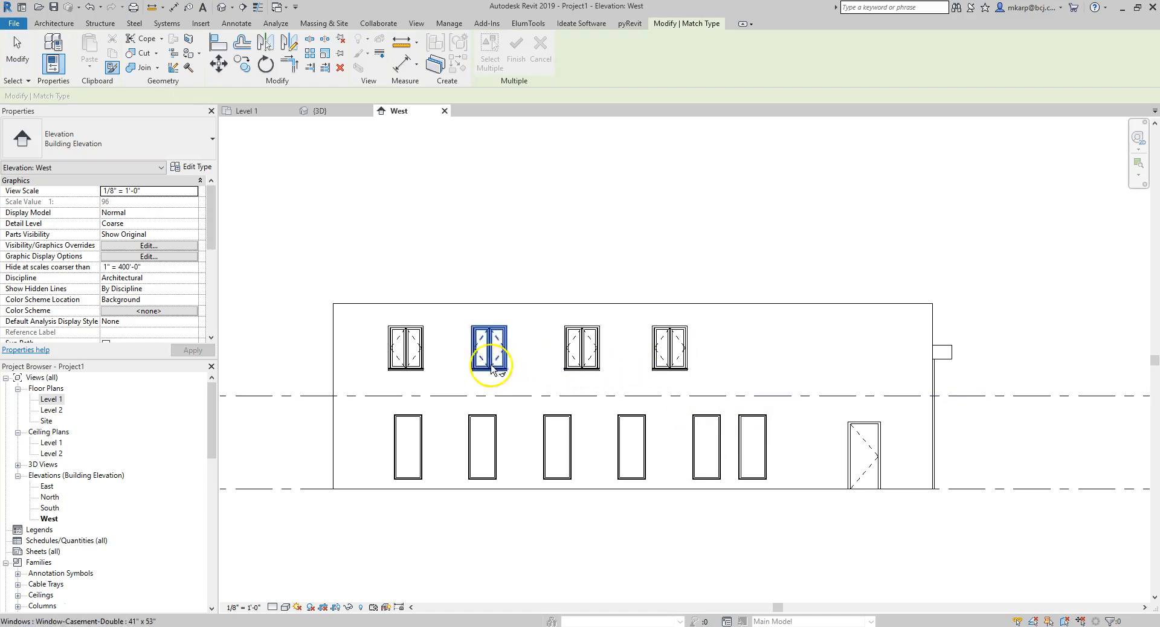
{"action": "left_click", "coordinate": [425, 440]}
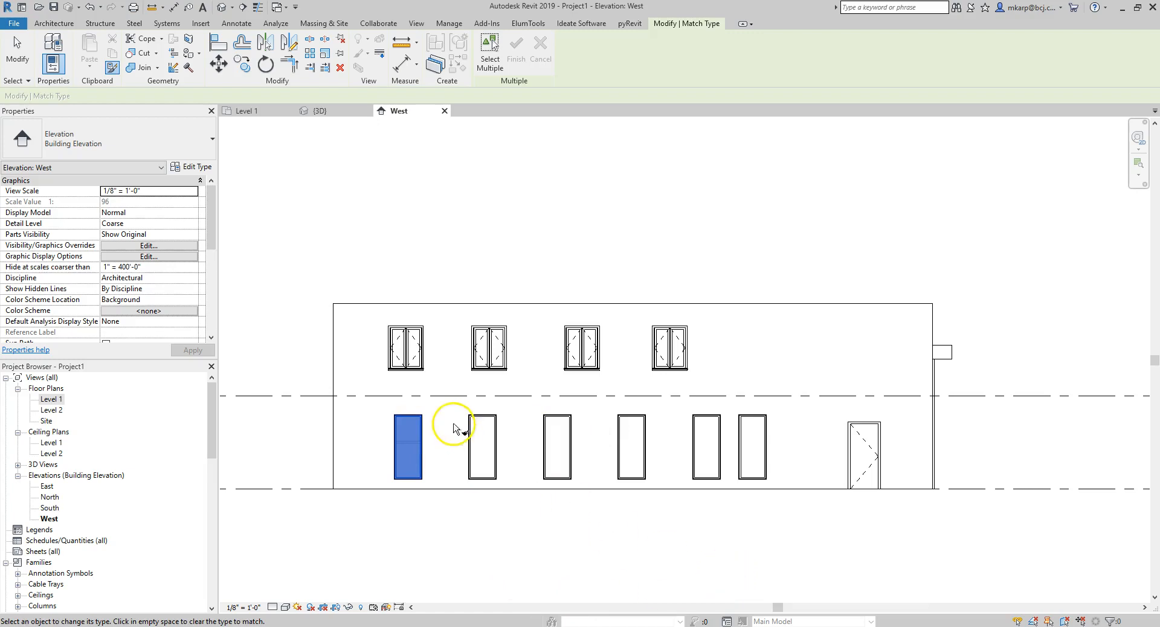
{"action": "key", "text": "Escape"}
{"action": "key", "text": "Escape"}
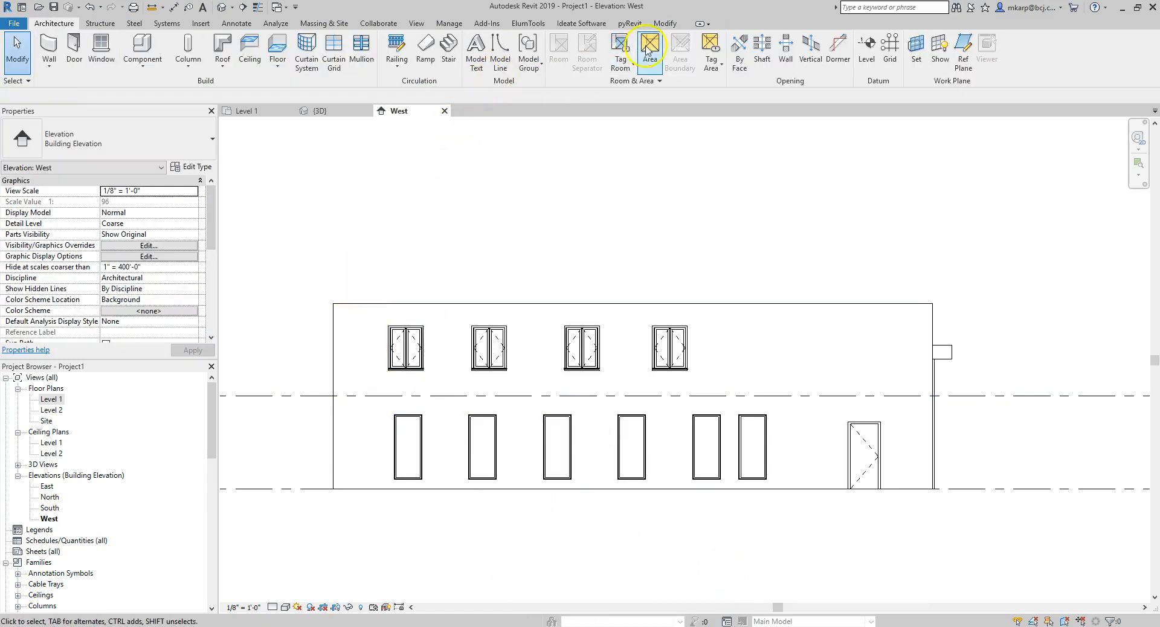
Step: Match the four upper casement windows to the type of the Fixed 36" x 72" window below with Match Type Properties
{"action": "left_click", "coordinate": [663, 24]}
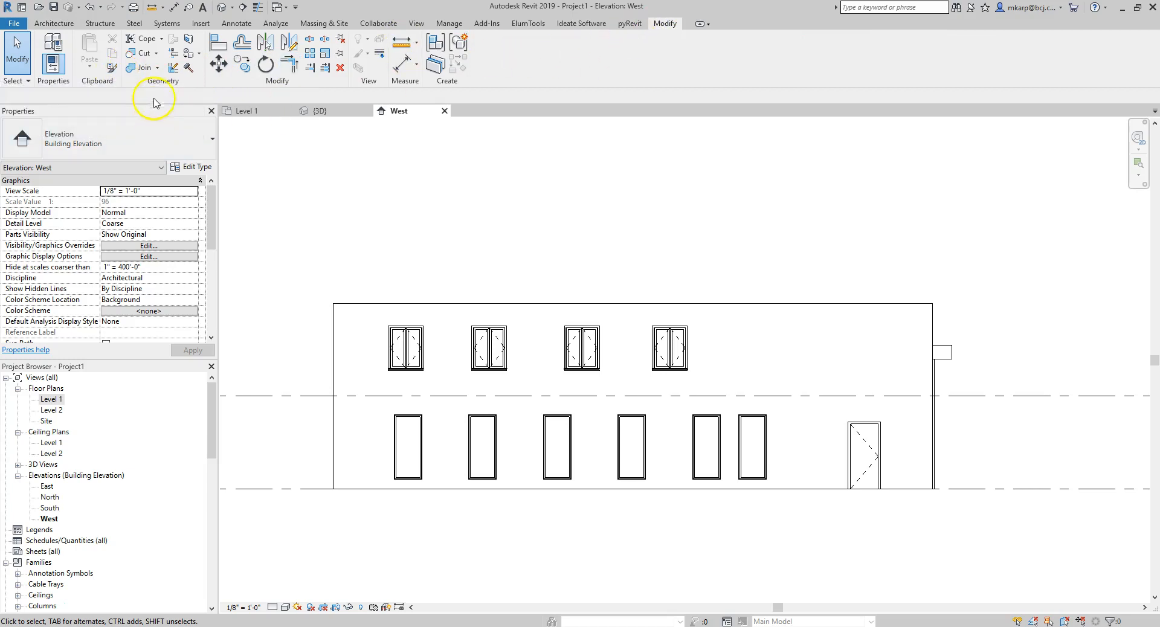
{"action": "left_click", "coordinate": [113, 69]}
{"action": "left_click", "coordinate": [411, 434]}
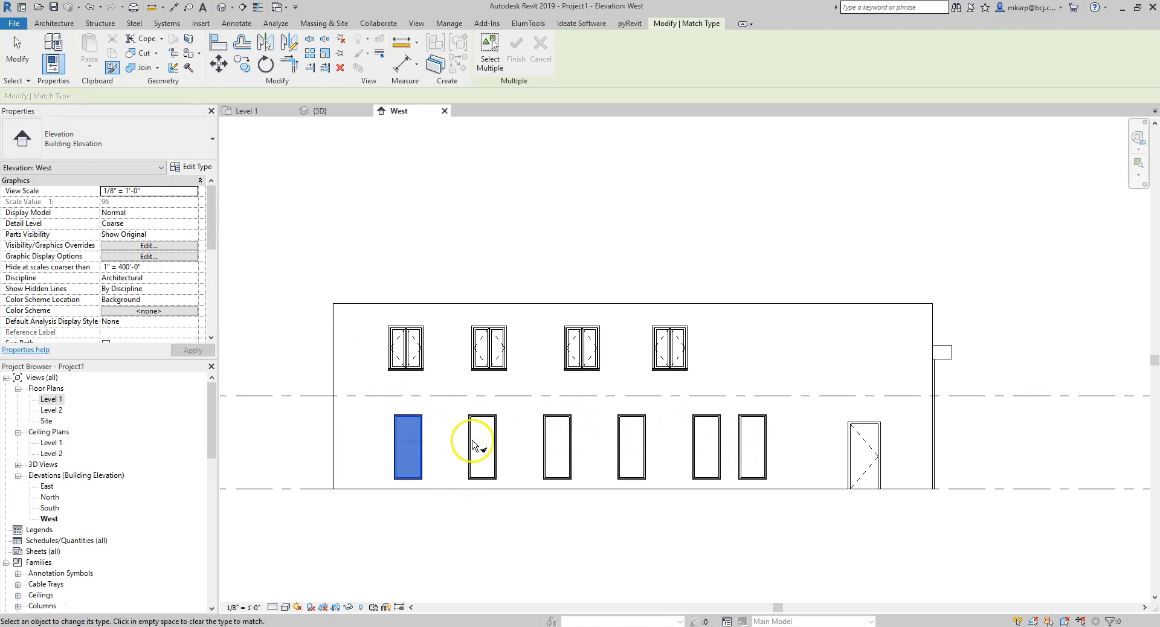
{"action": "left_click", "coordinate": [420, 363]}
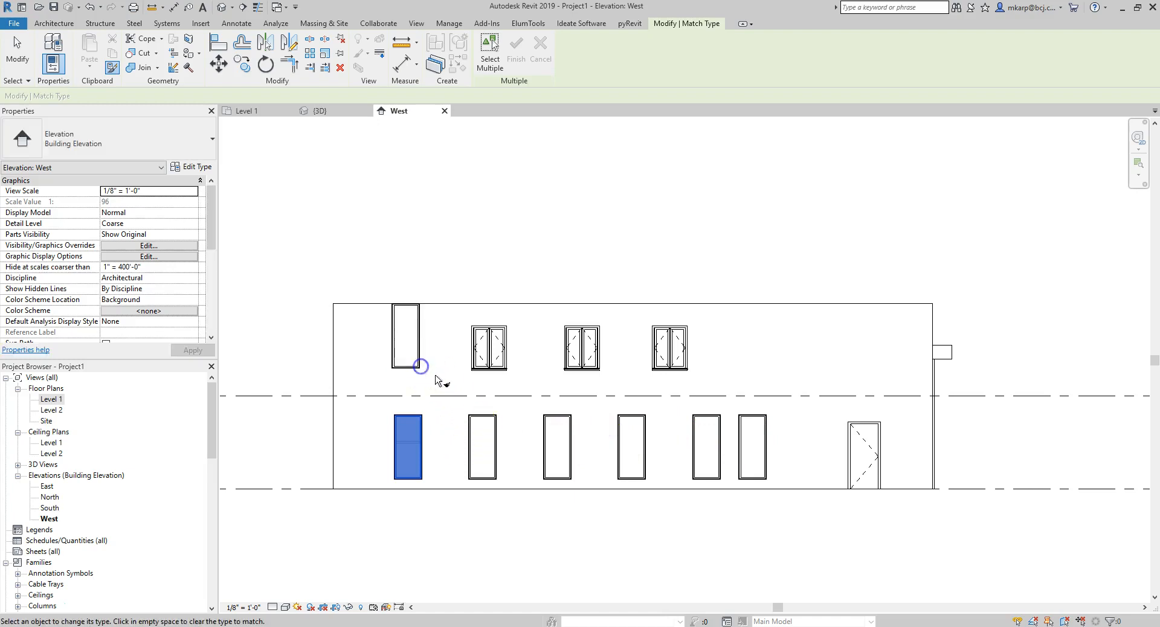
{"action": "left_click", "coordinate": [483, 366]}
{"action": "left_click", "coordinate": [574, 367]}
{"action": "left_click", "coordinate": [657, 365]}
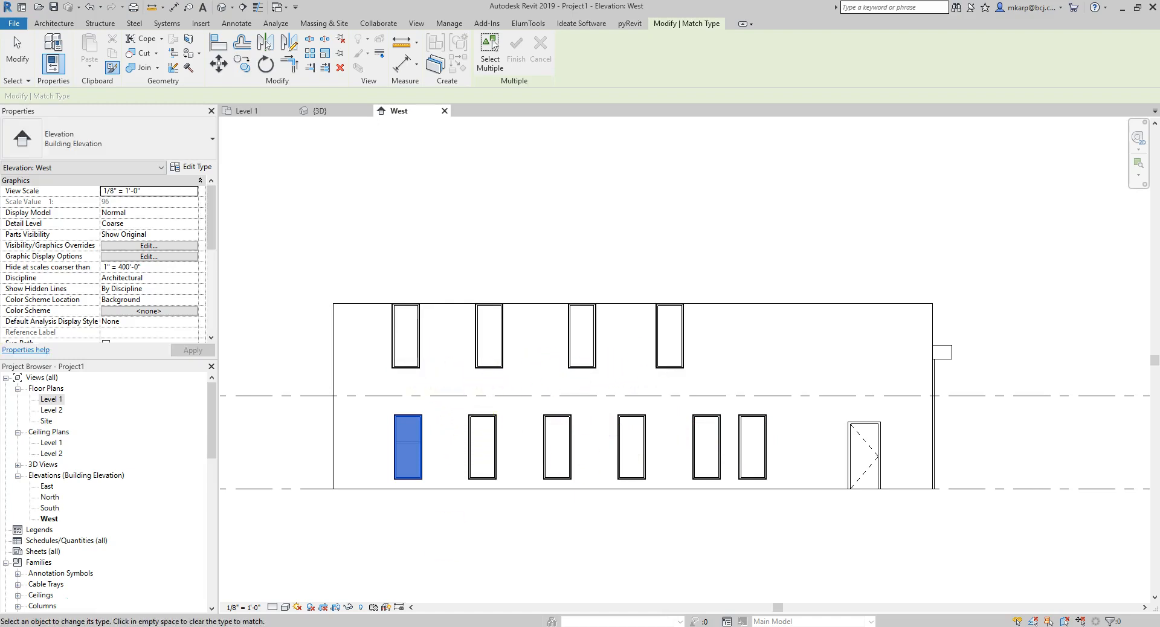
{"action": "key", "text": "Escape"}
{"action": "key", "text": "Escape"}
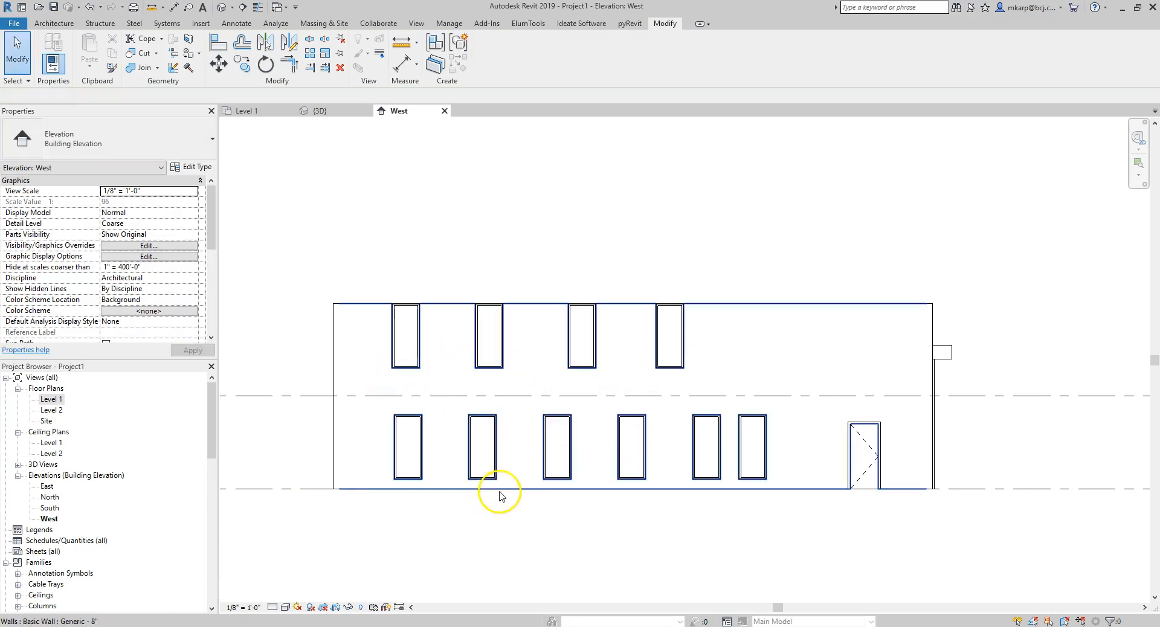
Step: Examine the materials and dimensions in the type properties of the ground-floor Fixed window farthest from the door
{"action": "scroll", "coordinate": [574, 491], "scroll_direction": "down", "scroll_amount": 3}
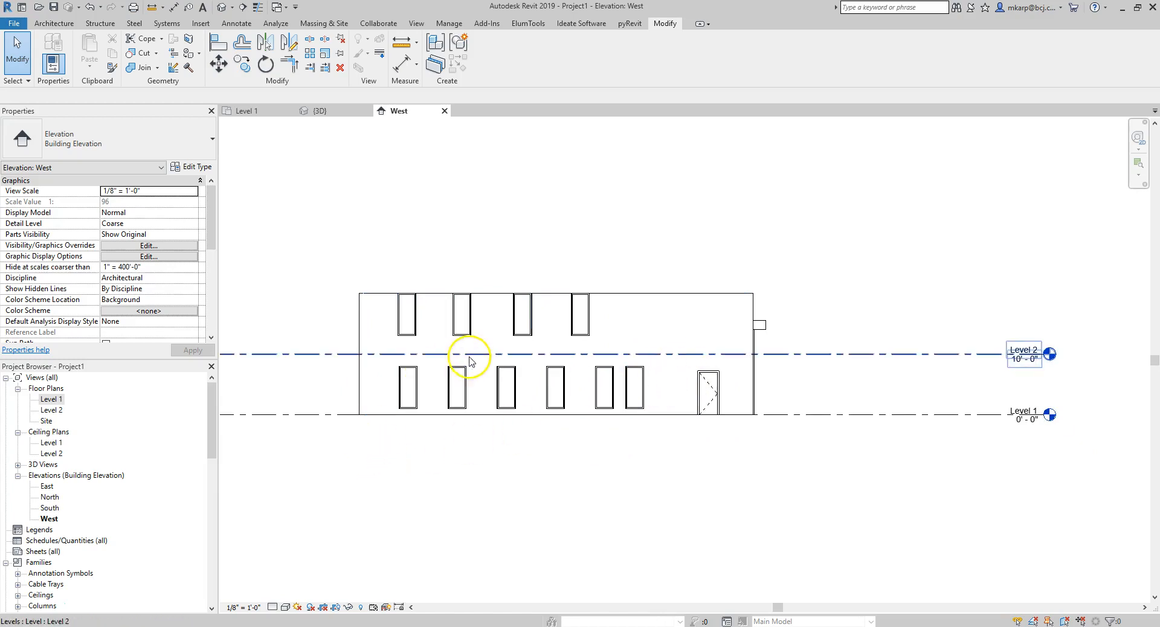
{"action": "left_click", "coordinate": [422, 384]}
{"action": "scroll", "coordinate": [381, 402], "scroll_direction": "up", "scroll_amount": 5}
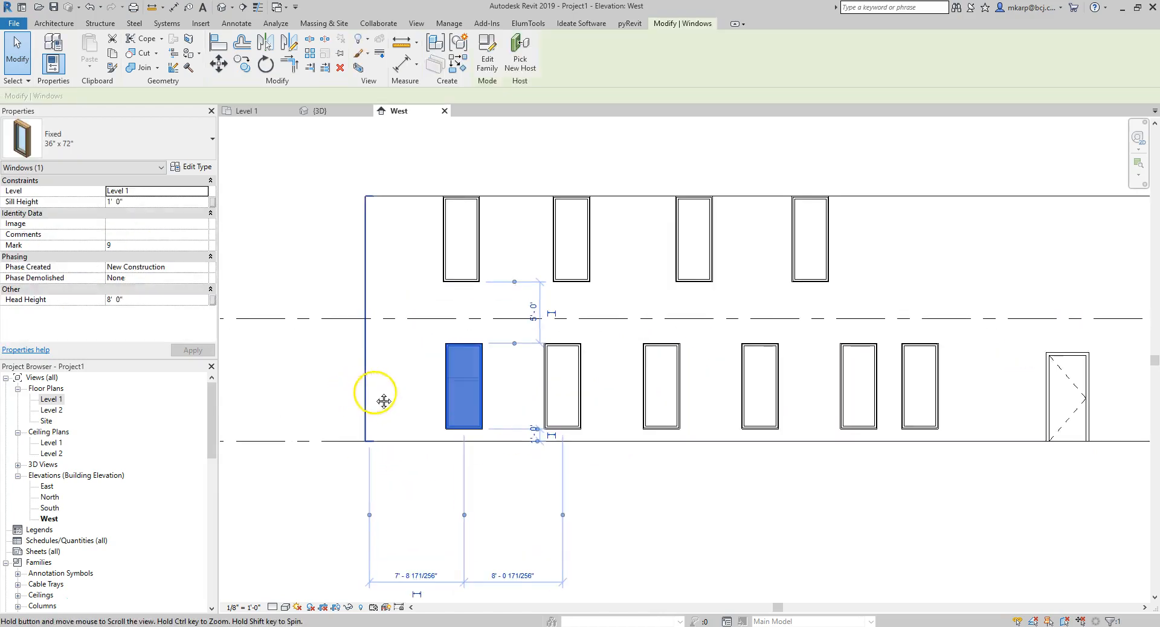
{"action": "scroll", "coordinate": [618, 344], "scroll_direction": "up", "scroll_amount": 2}
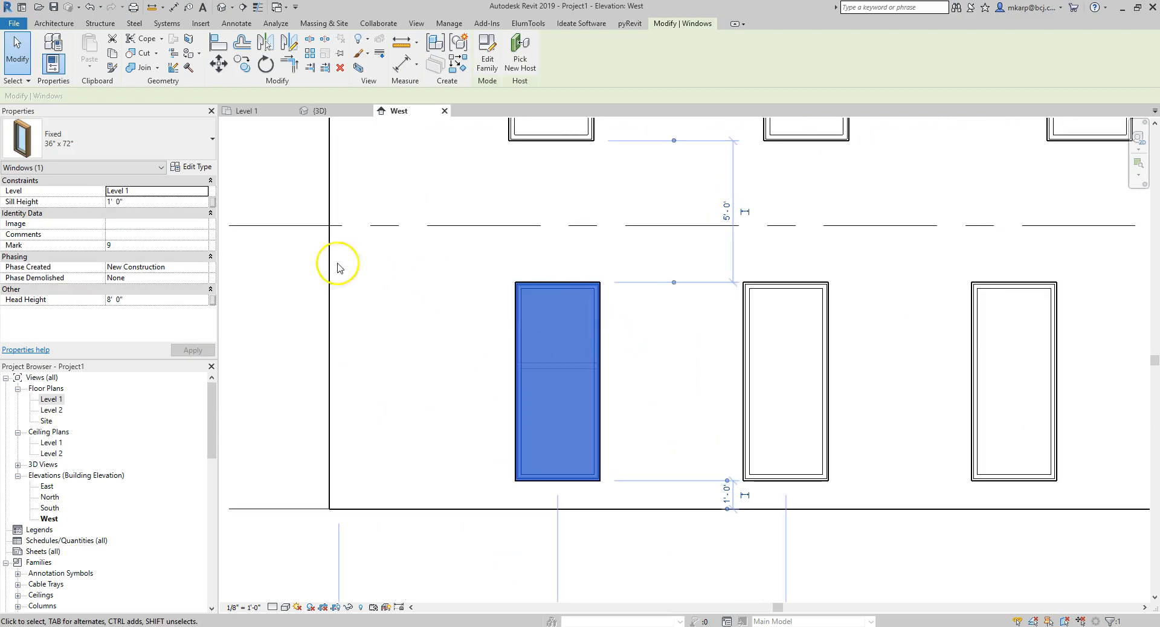
{"action": "left_click", "coordinate": [202, 168]}
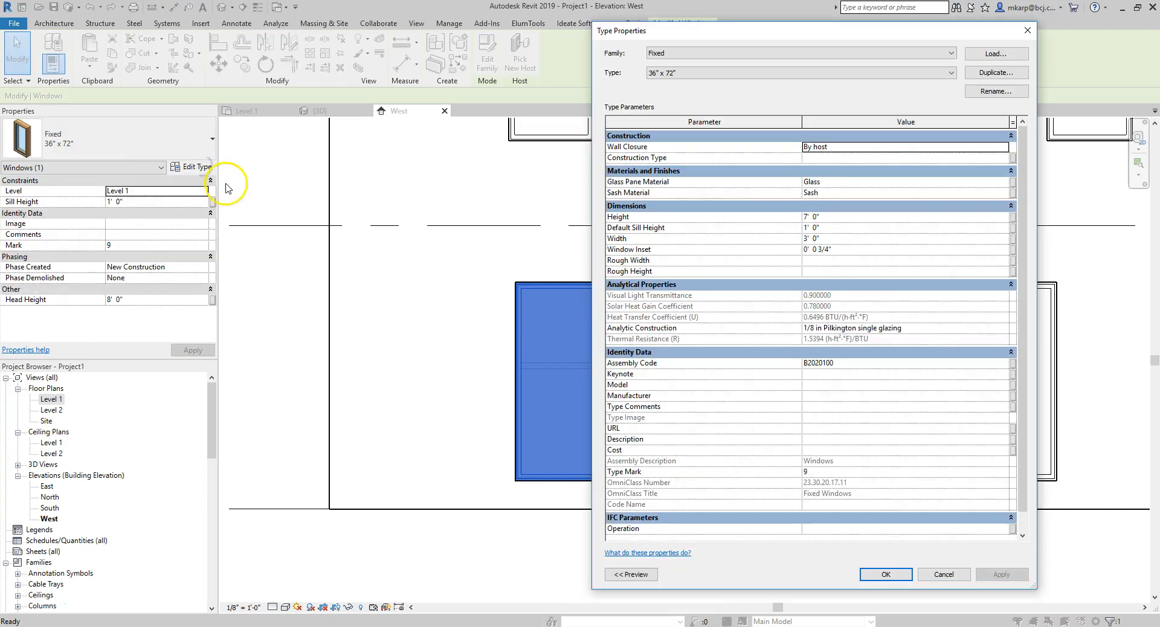
{"action": "left_click_drag", "start_coordinate": [860, 31], "coordinate": [246, 24]}
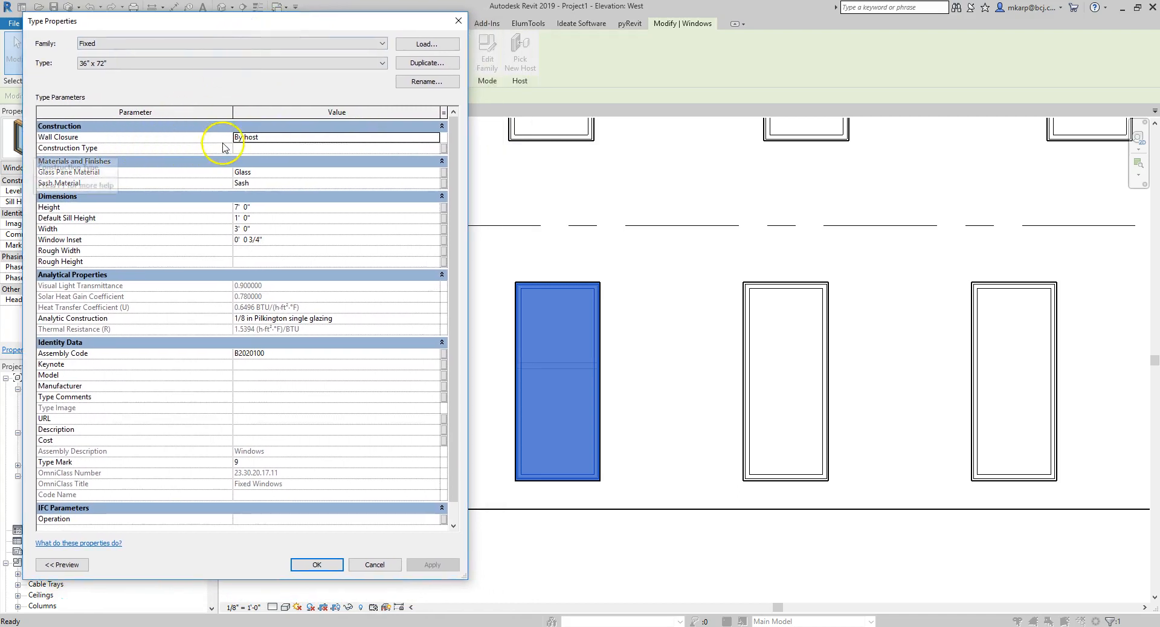
{"action": "left_click", "coordinate": [258, 173]}
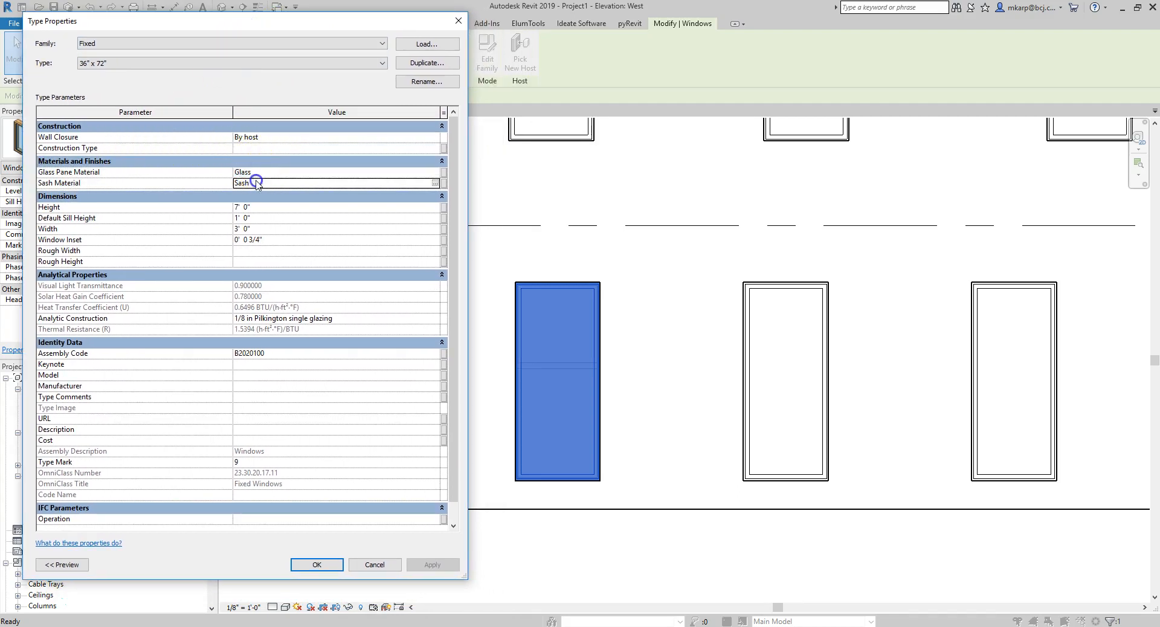
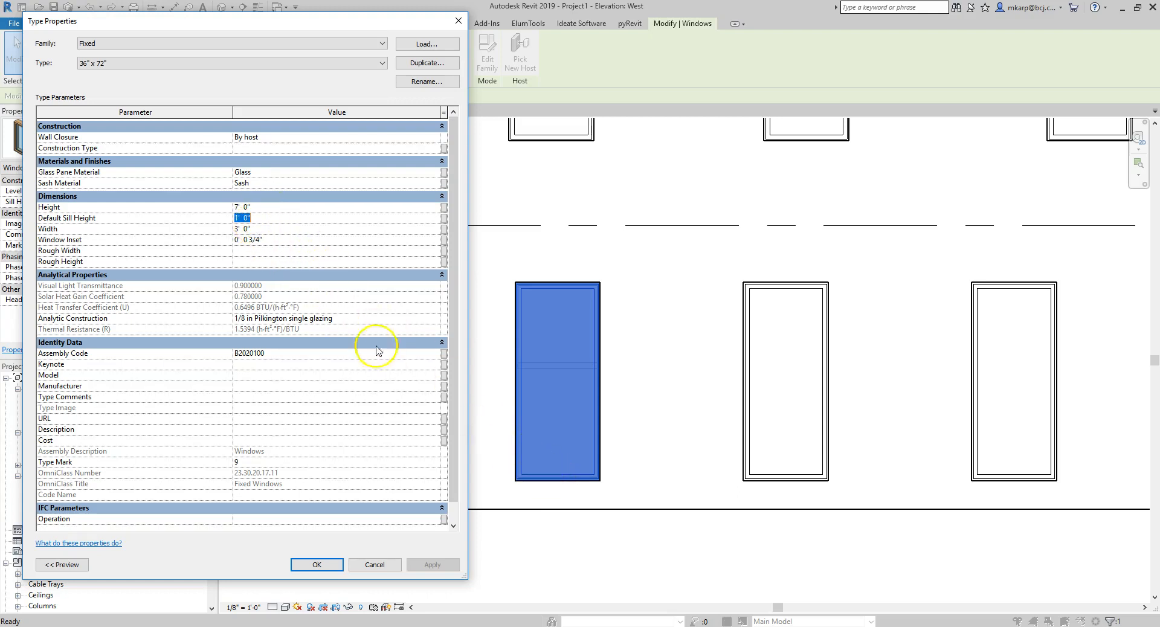
{"action": "left_click", "coordinate": [383, 570]}
{"action": "left_click", "coordinate": [541, 561]}
Step: Measure the sill height of the ground-floor window farthest from the door, from Level 1, with an aligned dimension
{"action": "key", "text": "d"}
{"action": "key", "text": "i"}
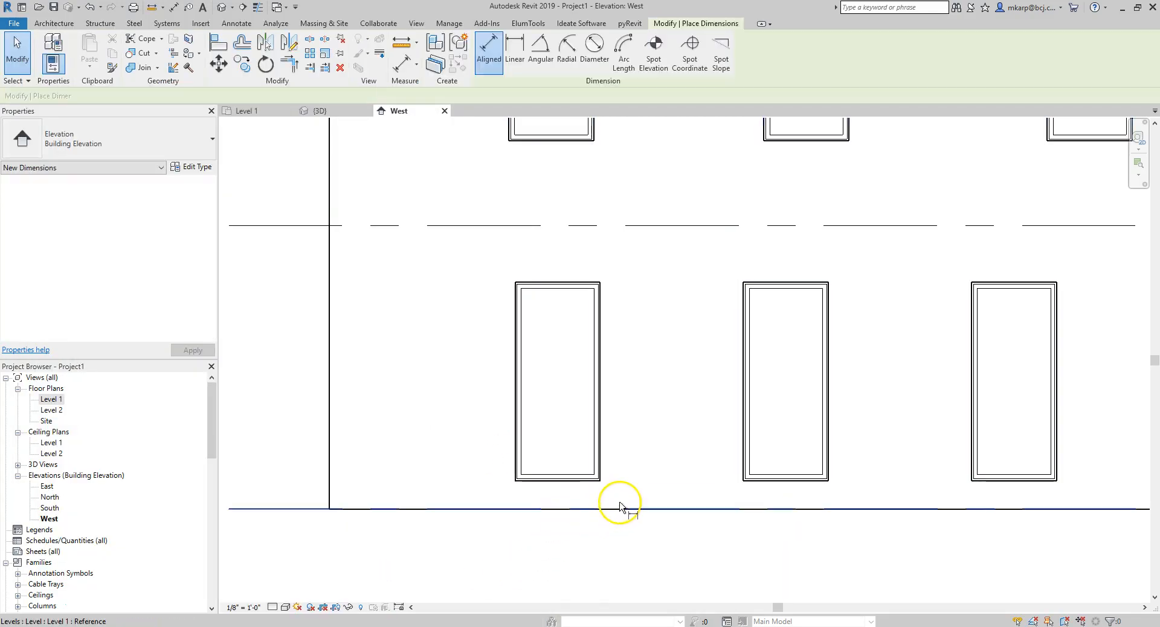
{"action": "key", "text": "Escape"}
{"action": "key", "text": "Escape"}
{"action": "key", "text": "i"}
{"action": "left_click", "coordinate": [626, 509]}
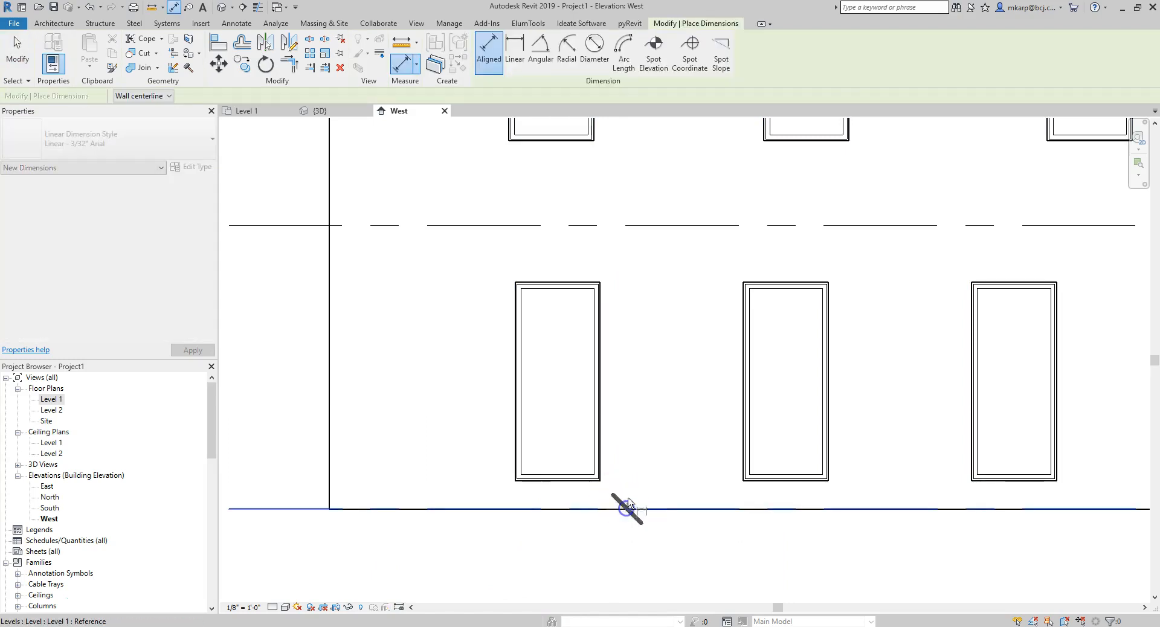
{"action": "left_click", "coordinate": [557, 480]}
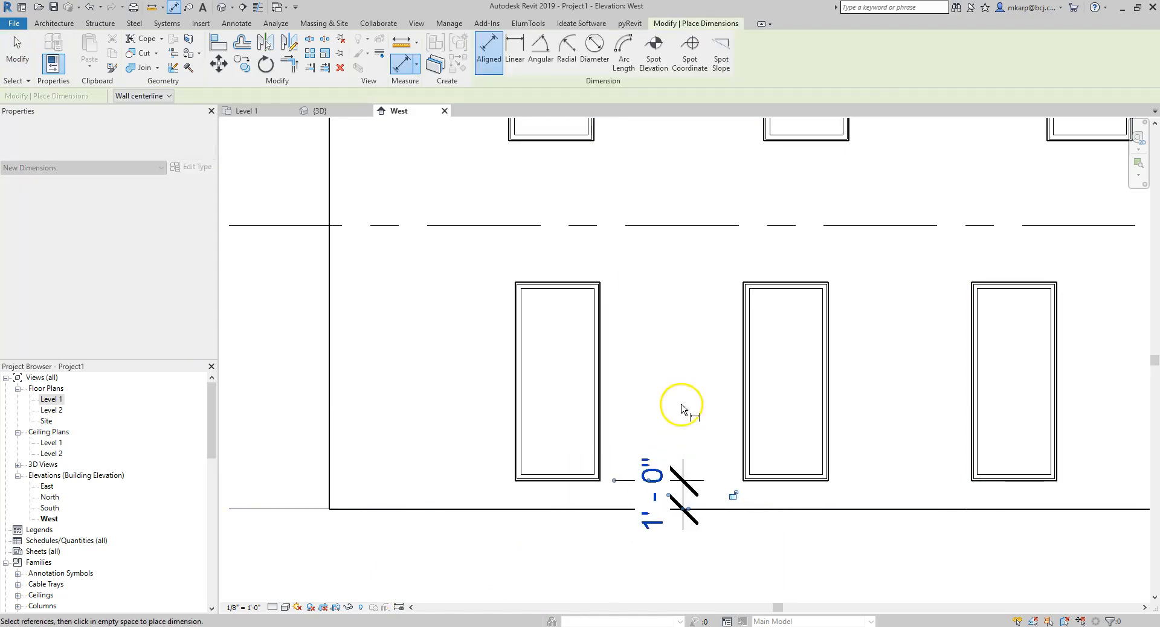
{"action": "left_click", "coordinate": [681, 450]}
{"action": "key", "text": "Escape"}
{"action": "left_click", "coordinate": [683, 475]}
{"action": "key", "text": "Escape"}
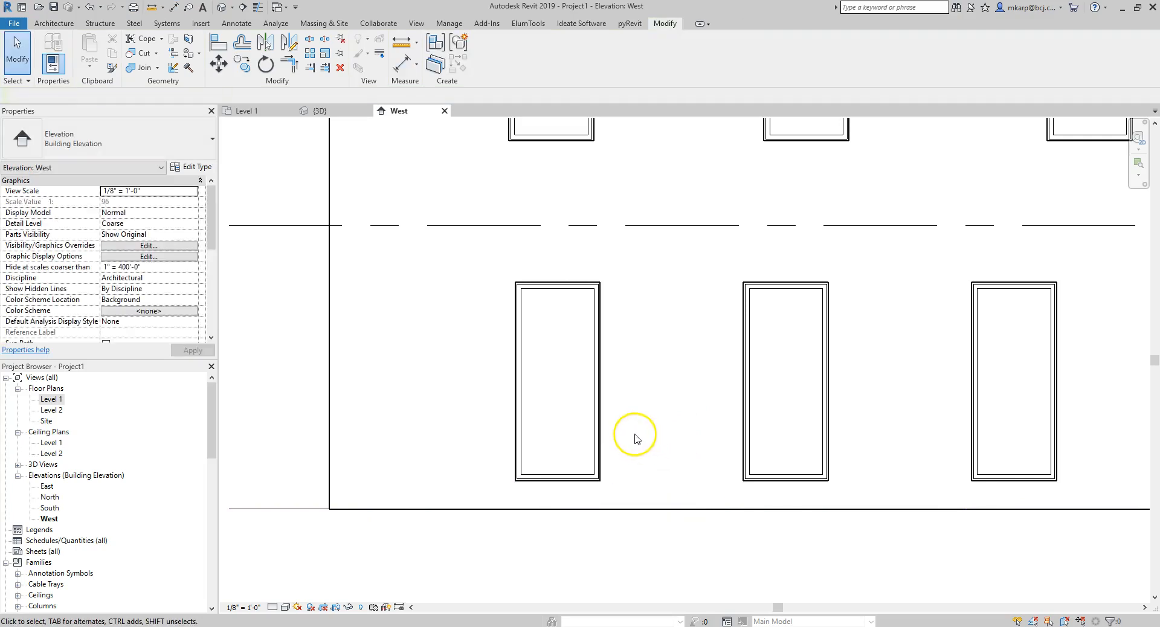
Step: Move the ground-floor window farthest from the door to a 2'-0" sill height and 8'-0" from the wall end
{"action": "left_click", "coordinate": [600, 420]}
{"action": "left_click_drag", "start_coordinate": [603, 388], "coordinate": [610, 361]}
{"action": "left_click", "coordinate": [668, 409]}
{"action": "left_click", "coordinate": [473, 406]}
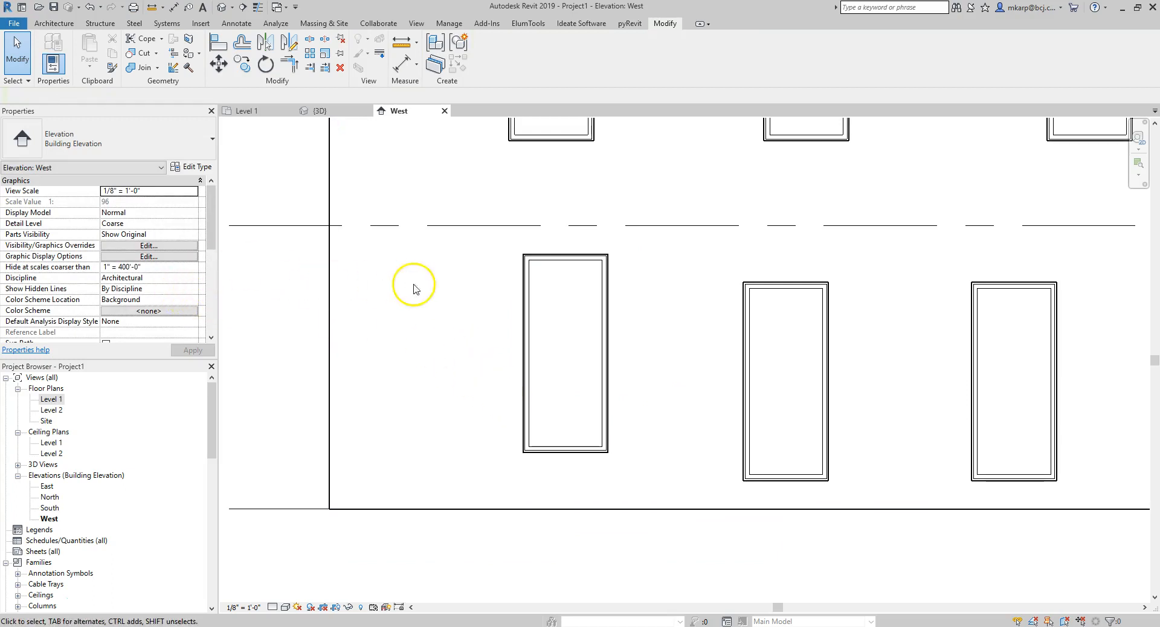
{"action": "left_click", "coordinate": [525, 292]}
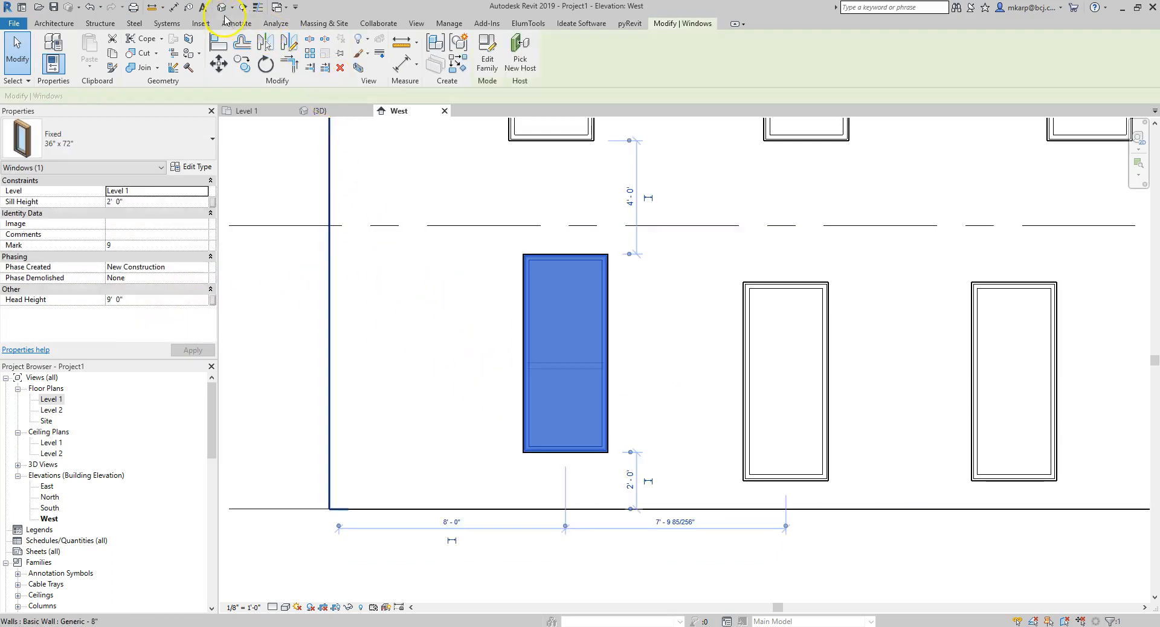
Step: Show the west wall's windows in the 3D view with the Shaded visual style
{"action": "left_click", "coordinate": [223, 8]}
{"action": "mouse_move", "coordinate": [334, 346]}
{"action": "middle_mouse_down", "text": "shift"}
{"action": "mouse_move", "coordinate": [593, 367]}
{"action": "mouse_move", "coordinate": [677, 357]}
{"action": "middle_mouse_up", "text": "shift"}
{"action": "key", "text": "s"}
{"action": "key", "text": "d"}
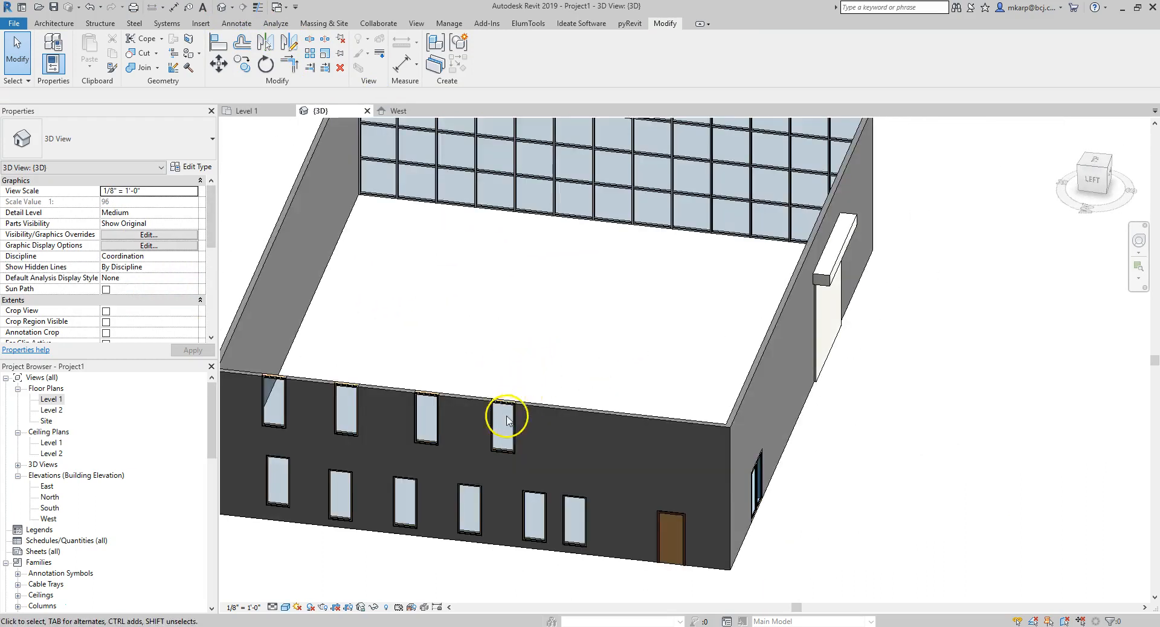
Step: Set the sash material of the Fixed 36" x 72" window type to Aluminum
{"action": "middle_click_drag", "start_coordinate": [506, 421], "coordinate": [668, 396]}
{"action": "scroll", "coordinate": [458, 440], "scroll_direction": "up", "scroll_amount": 6}
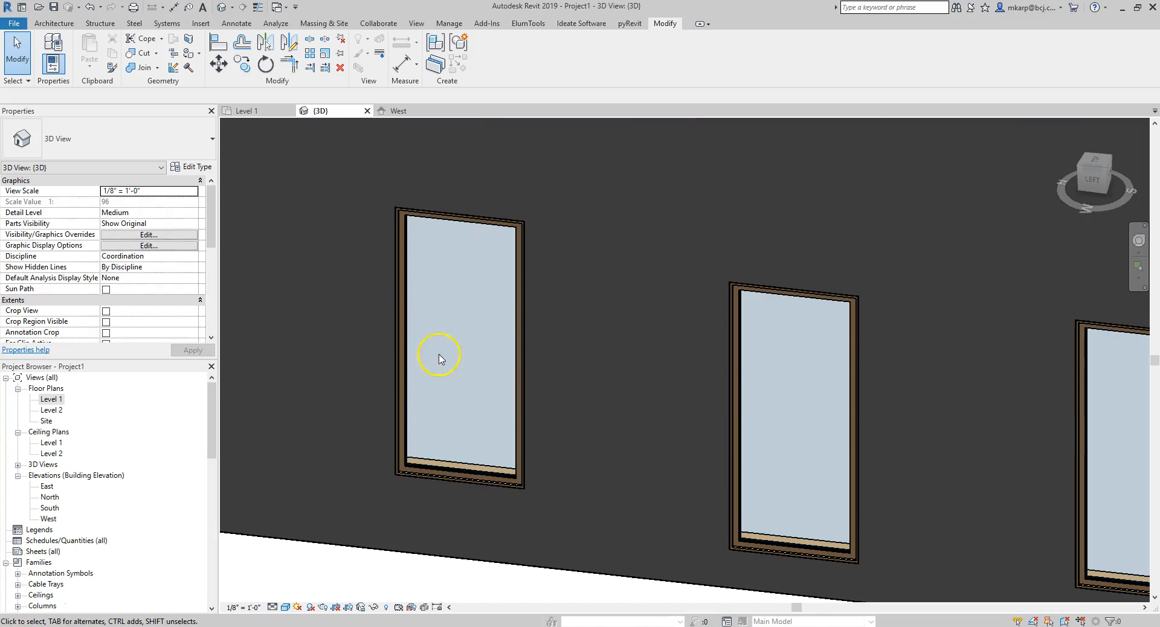
{"action": "middle_click_drag", "start_coordinate": [660, 418], "coordinate": [577, 404]}
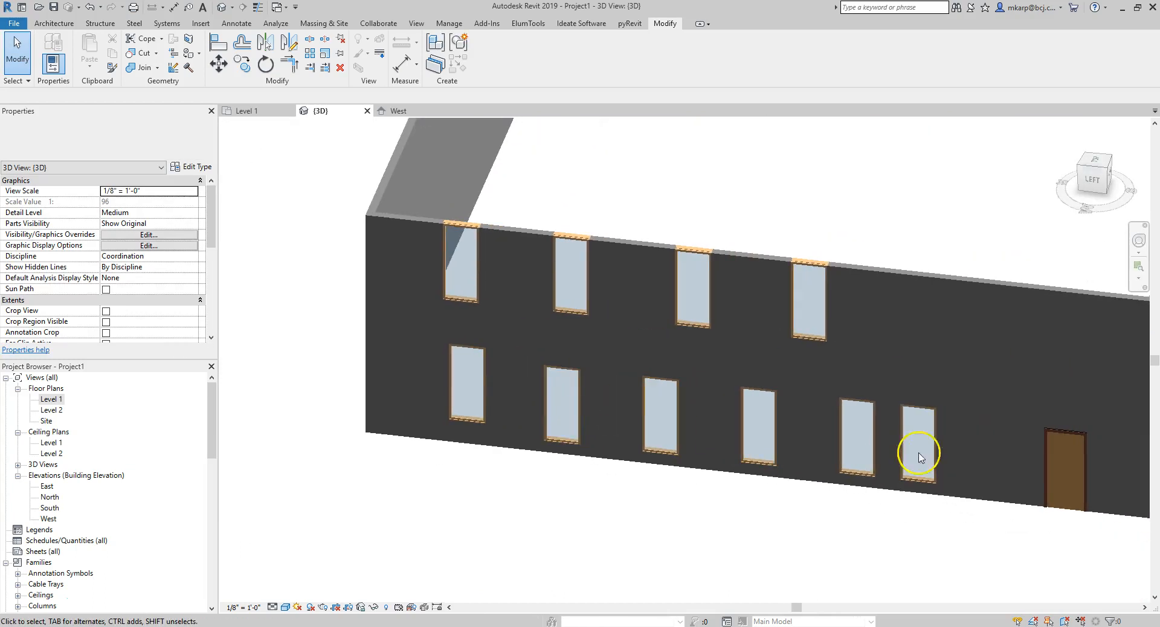
{"action": "scroll", "coordinate": [429, 414], "scroll_direction": "up", "scroll_amount": 6}
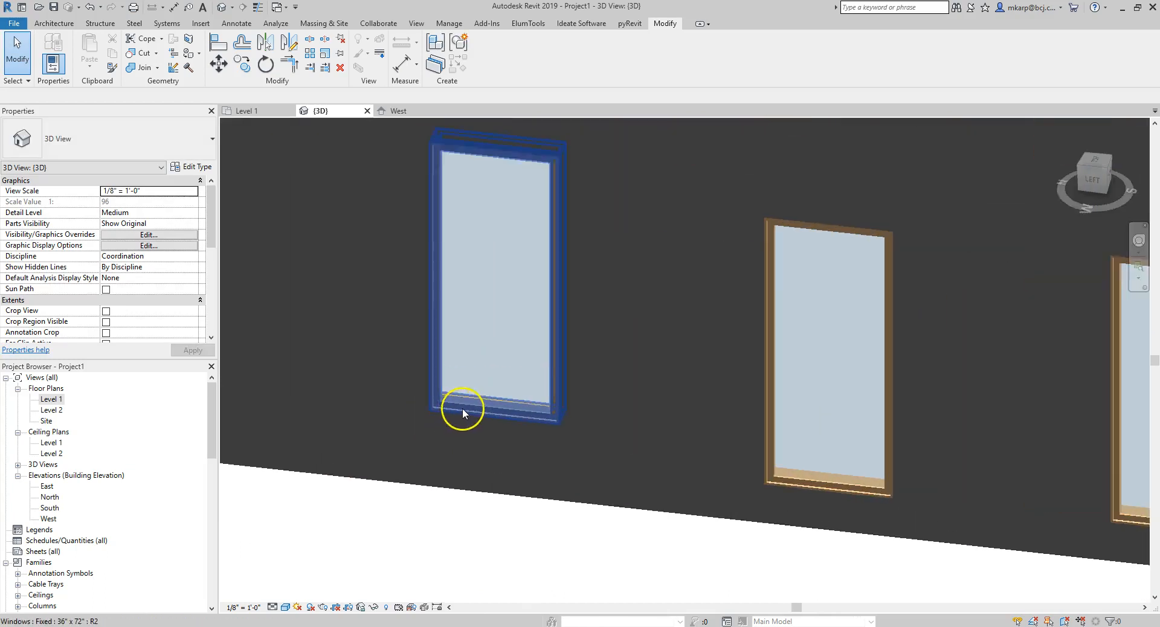
{"action": "left_click", "coordinate": [458, 409]}
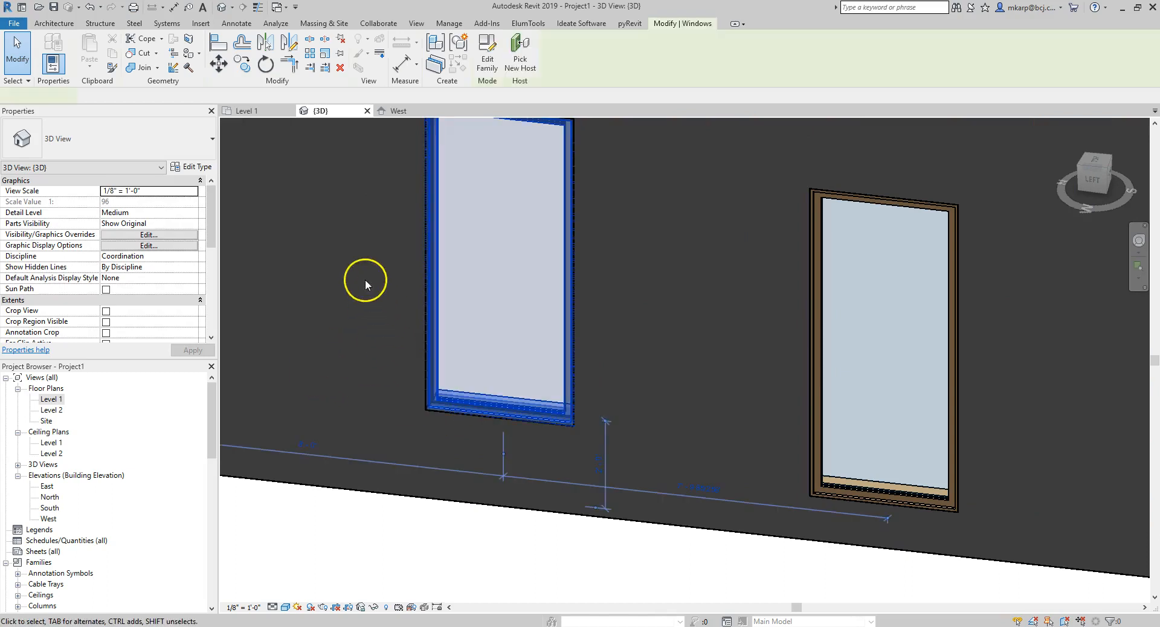
{"action": "left_click", "coordinate": [192, 166]}
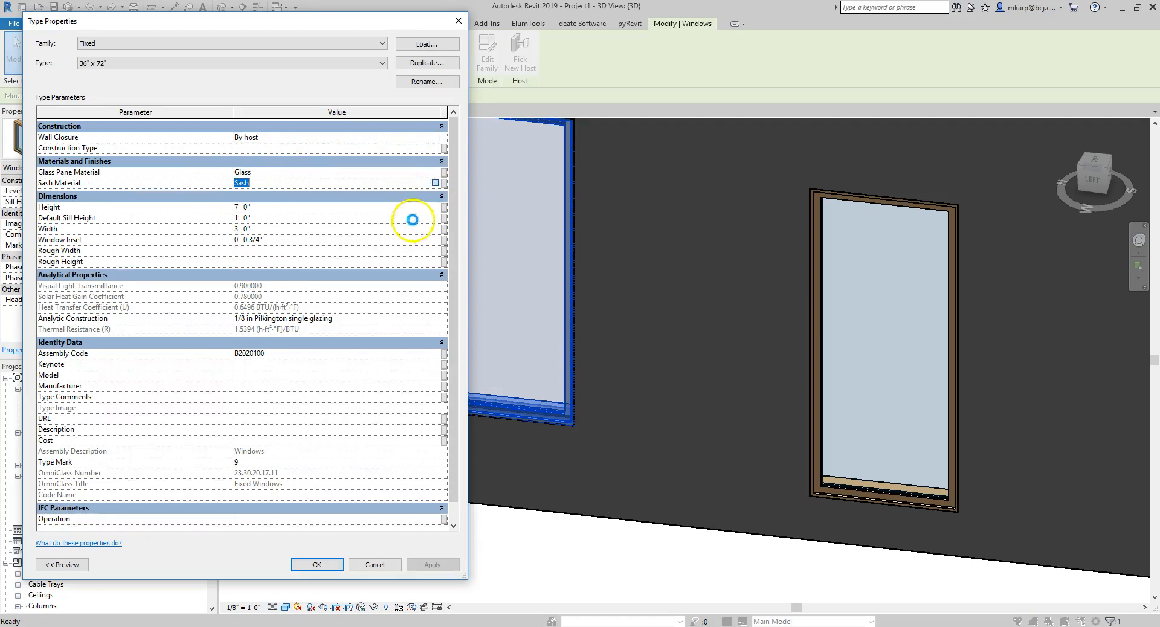
{"action": "left_click", "coordinate": [242, 181]}
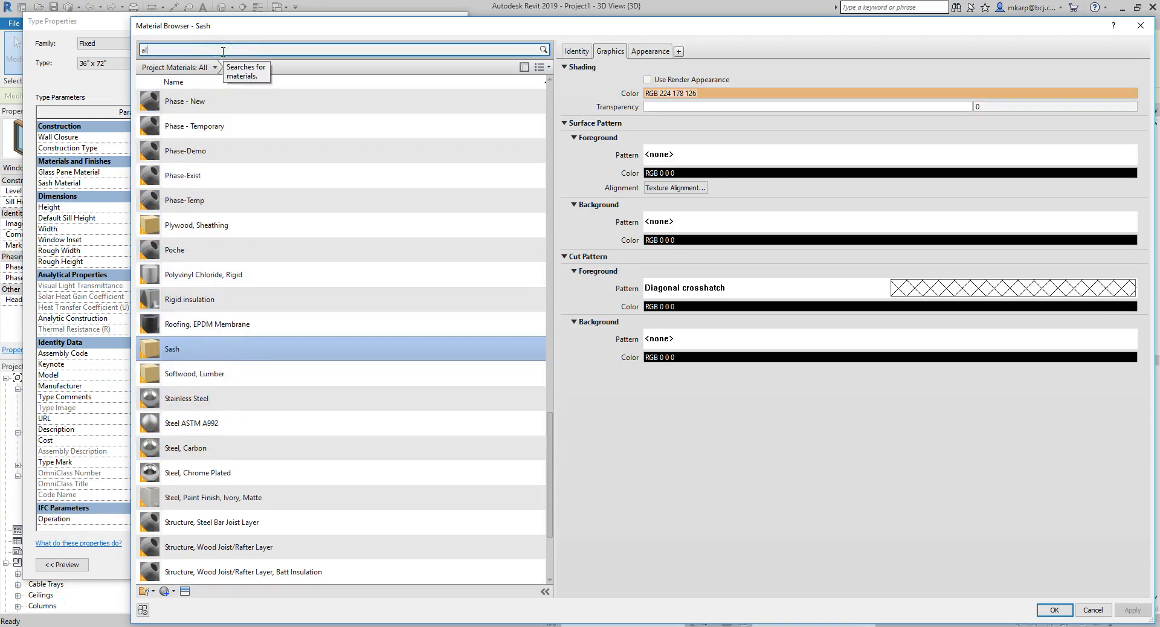
{"action": "left_click", "coordinate": [180, 114]}
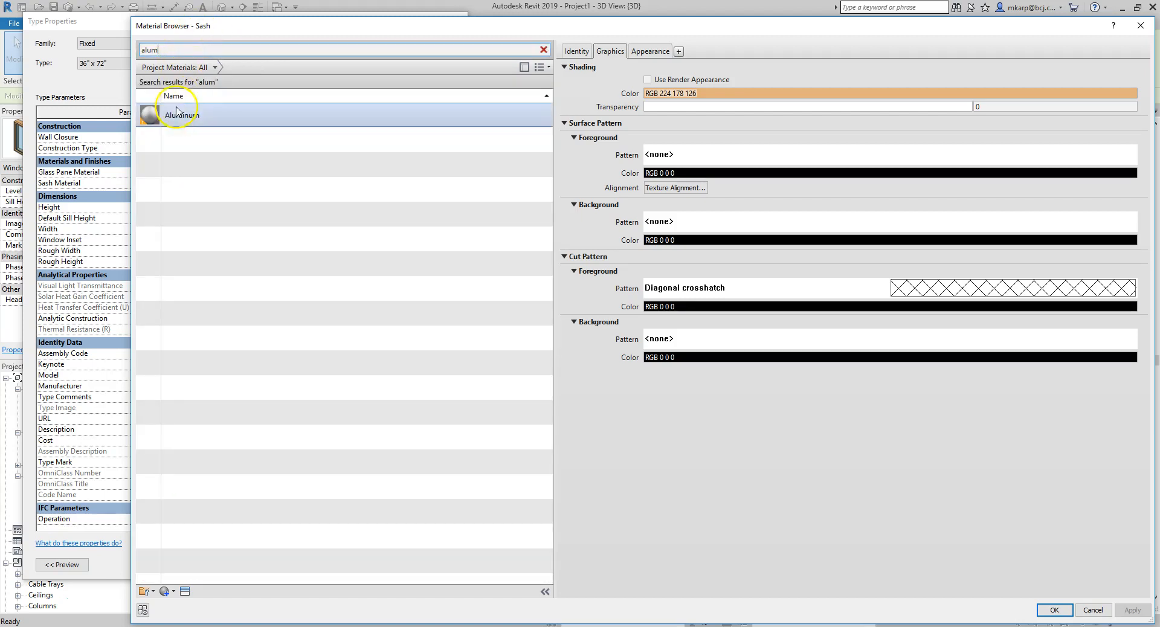
{"action": "left_click", "coordinate": [1051, 609]}
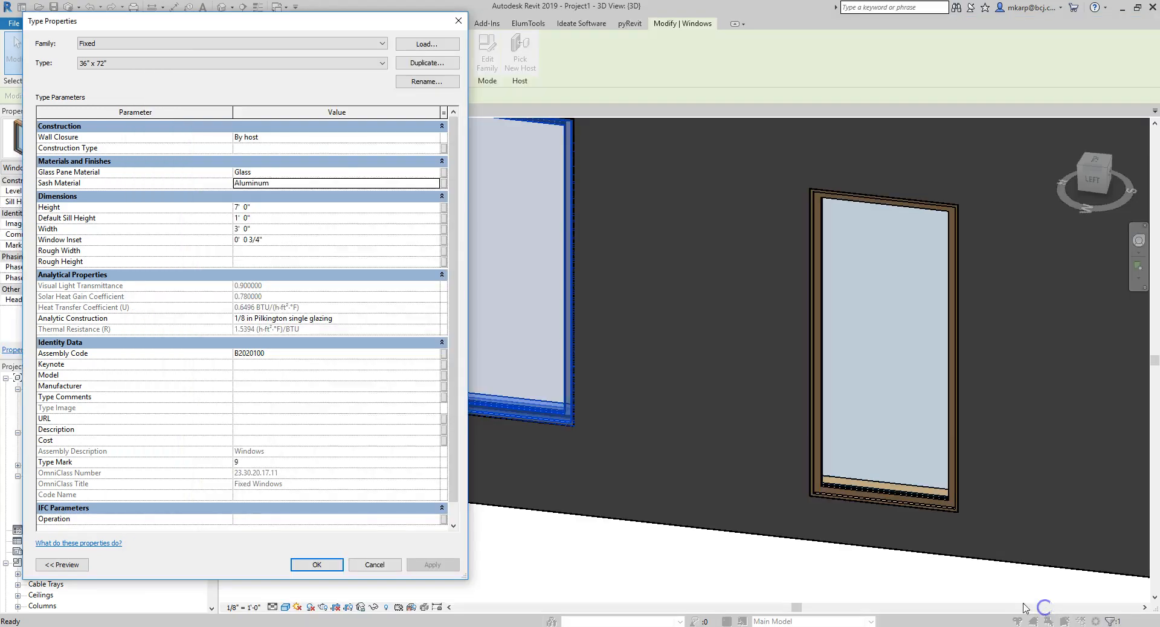
{"action": "left_click", "coordinate": [314, 565]}
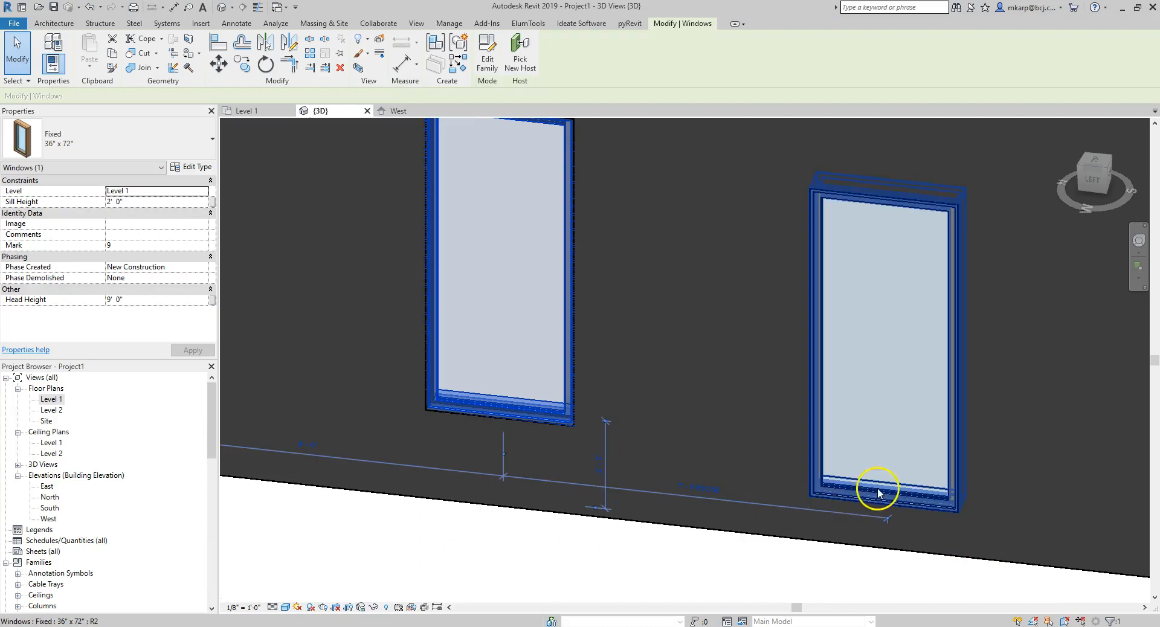
{"action": "left_click", "coordinate": [497, 550]}
Step: Change the second ground-floor window from the far wall end to the Fixed 36" x 48" type
{"action": "scroll", "coordinate": [481, 474], "scroll_direction": "down", "scroll_amount": 3}
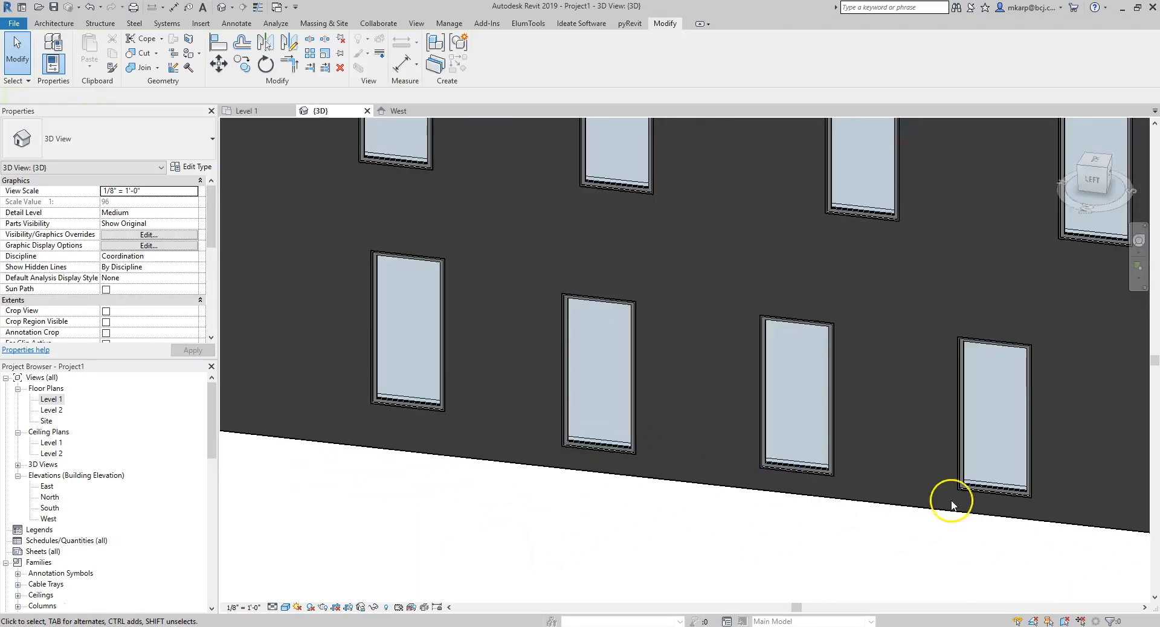
{"action": "scroll", "coordinate": [727, 511], "scroll_direction": "down", "scroll_amount": 1}
{"action": "scroll", "coordinate": [728, 510], "scroll_direction": "down", "scroll_amount": 2}
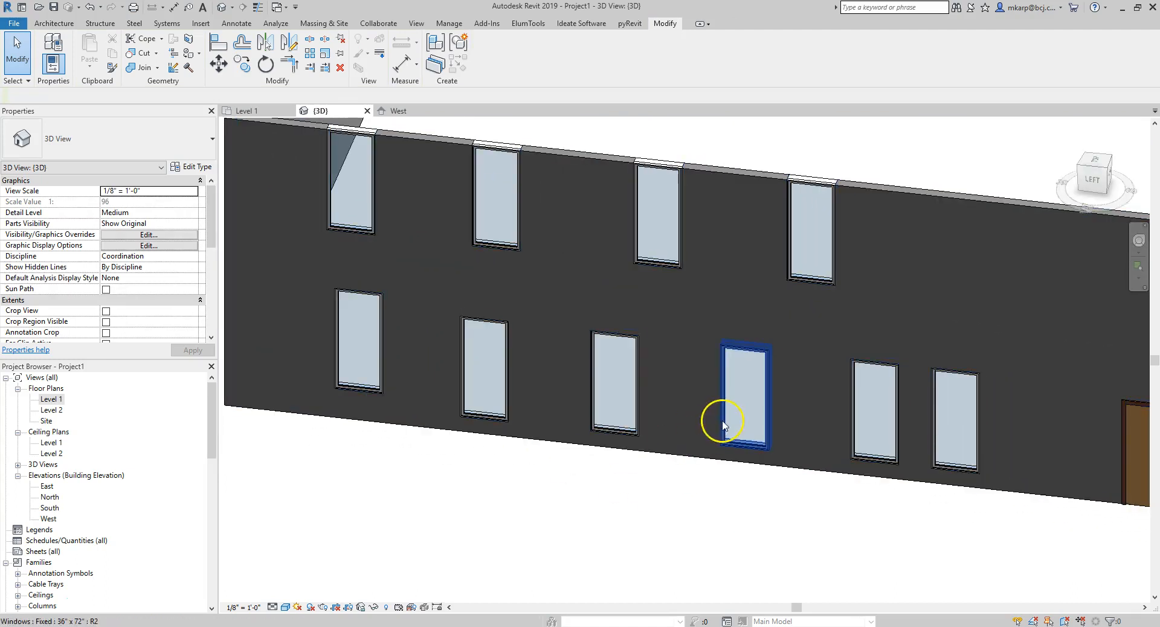
{"action": "left_click", "coordinate": [464, 348]}
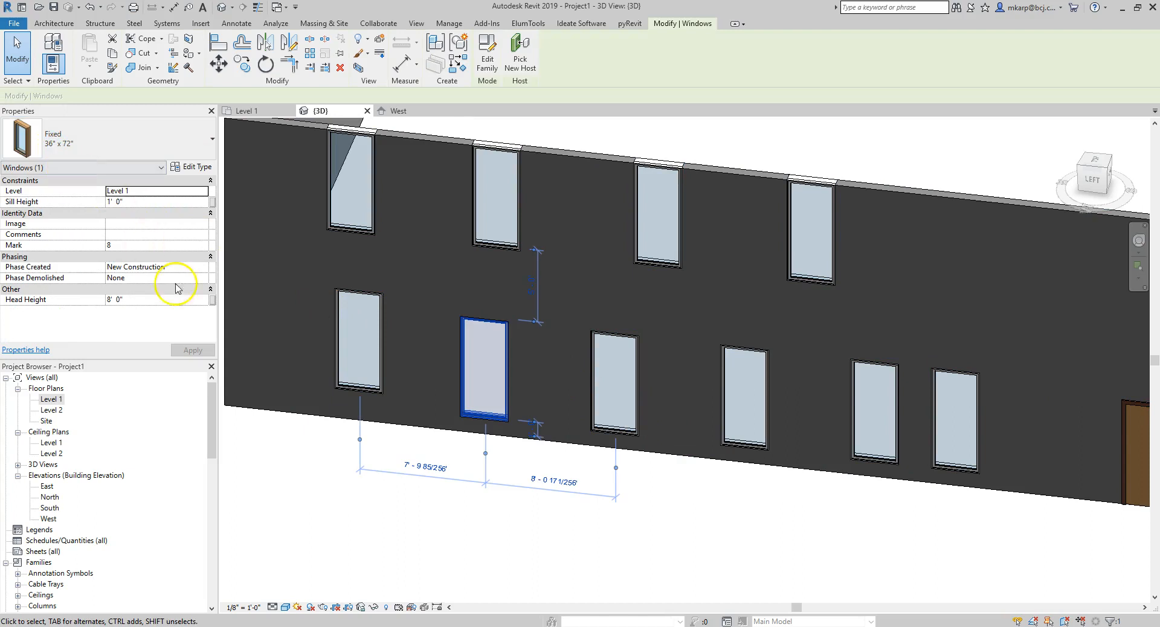
{"action": "left_click", "coordinate": [106, 140]}
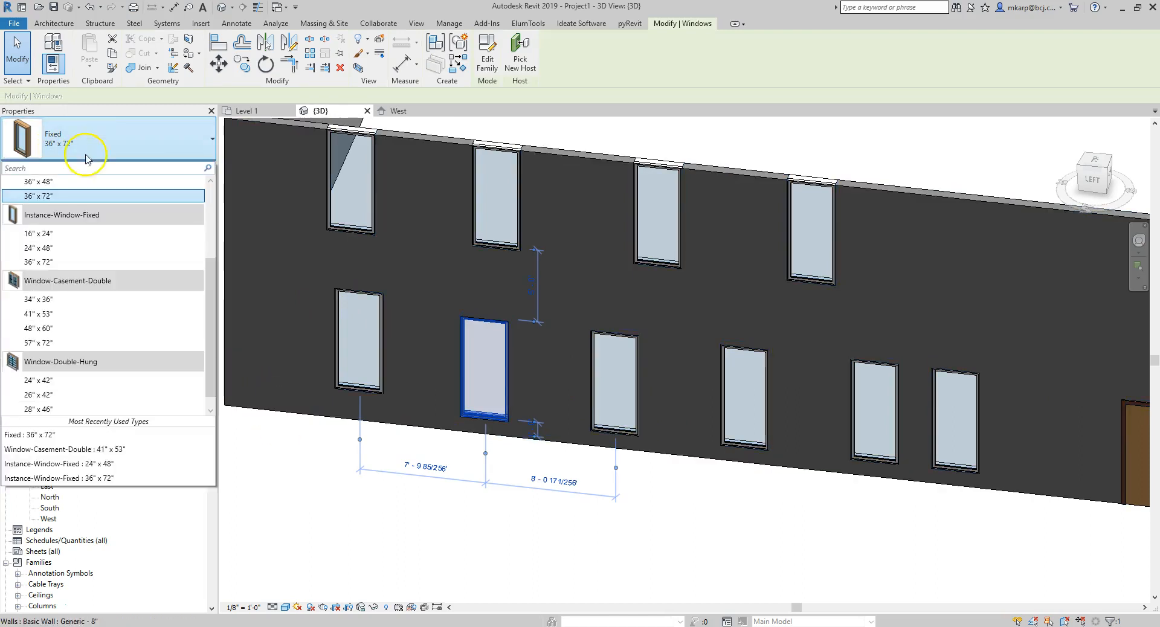
{"action": "scroll", "coordinate": [103, 310], "scroll_direction": "up", "scroll_amount": 2}
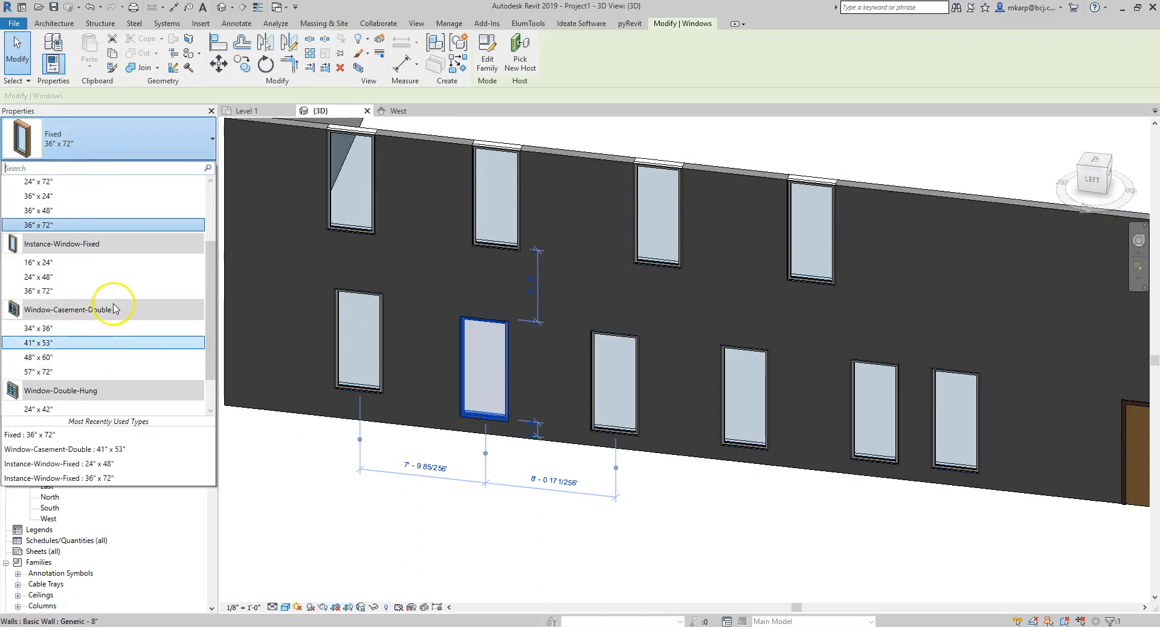
{"action": "left_click", "coordinate": [83, 239]}
{"action": "left_click", "coordinate": [383, 544]}
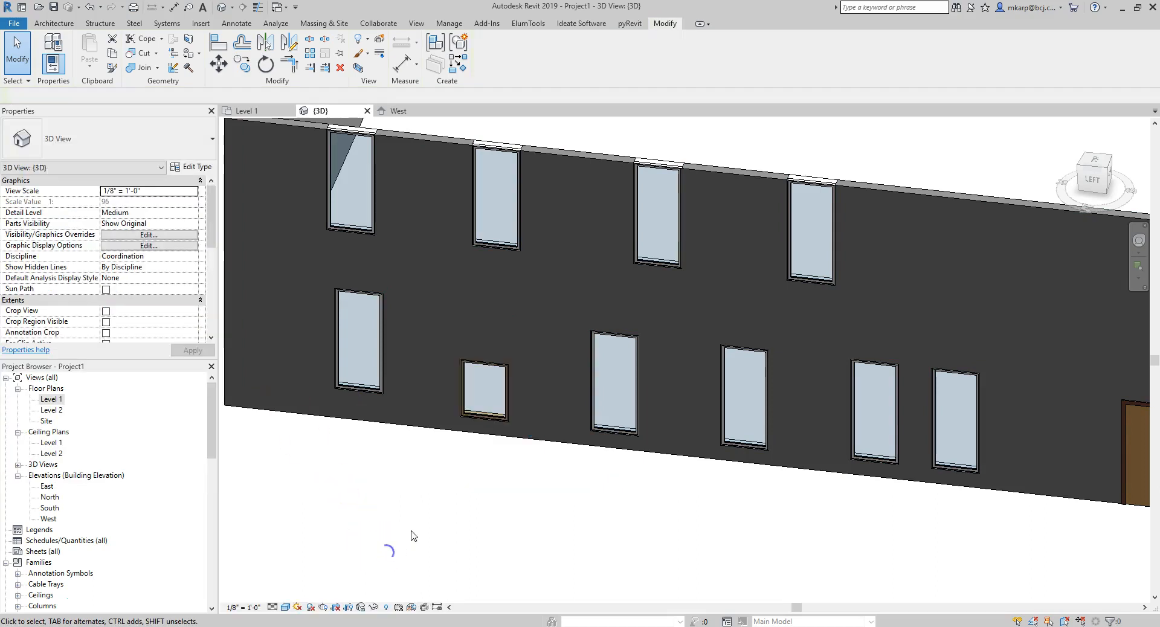
Step: Compare the sash finish of the shorter ground-floor window with that of the neighbouring 36" x 72" windows
{"action": "scroll", "coordinate": [475, 422], "scroll_direction": "up", "scroll_amount": 2}
{"action": "scroll", "coordinate": [475, 418], "scroll_direction": "up", "scroll_amount": 3}
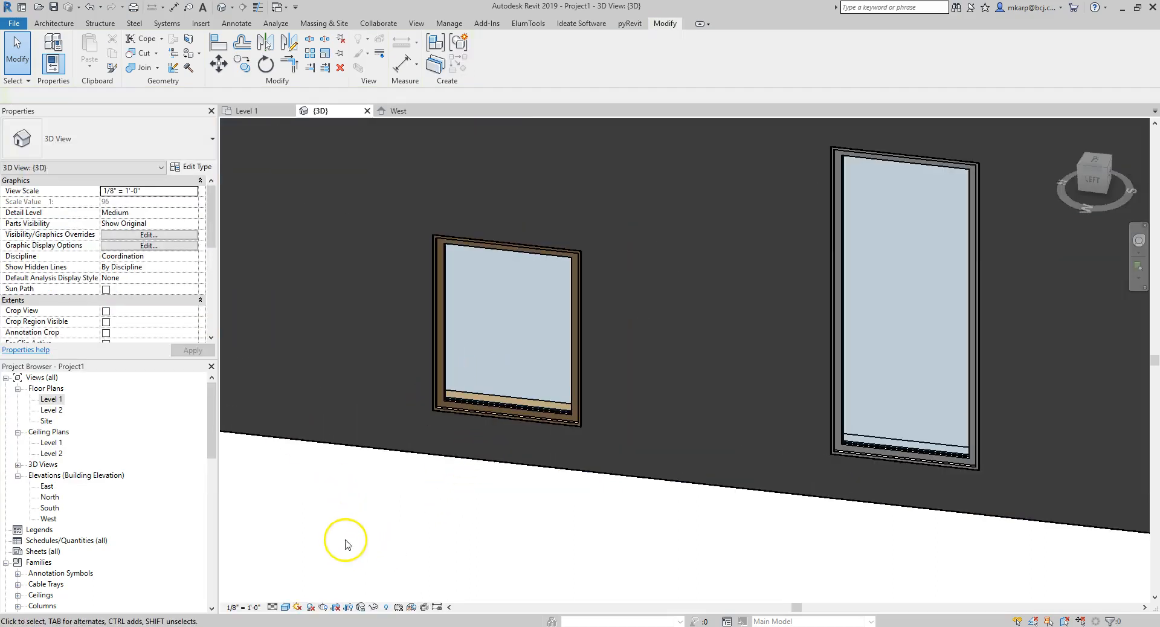
{"action": "scroll", "coordinate": [404, 481], "scroll_direction": "down", "scroll_amount": 3}
{"action": "middle_click_drag", "start_coordinate": [388, 479], "coordinate": [547, 489]}
{"action": "scroll", "coordinate": [432, 426], "scroll_direction": "up", "scroll_amount": 4}
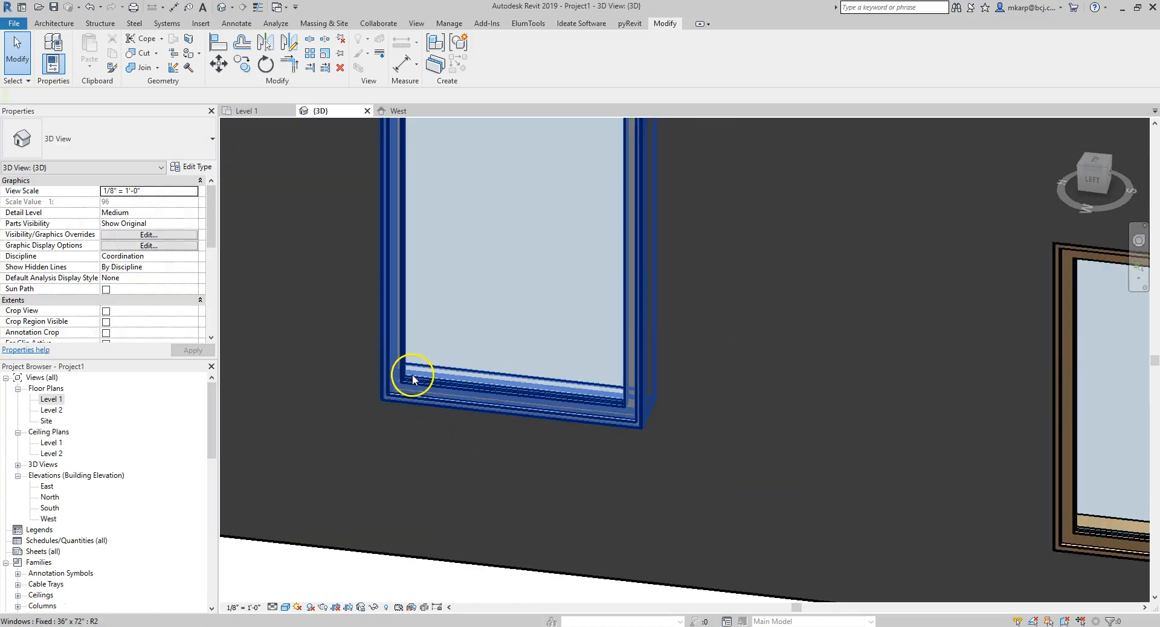
{"action": "scroll", "coordinate": [412, 376], "scroll_direction": "down", "scroll_amount": 5}
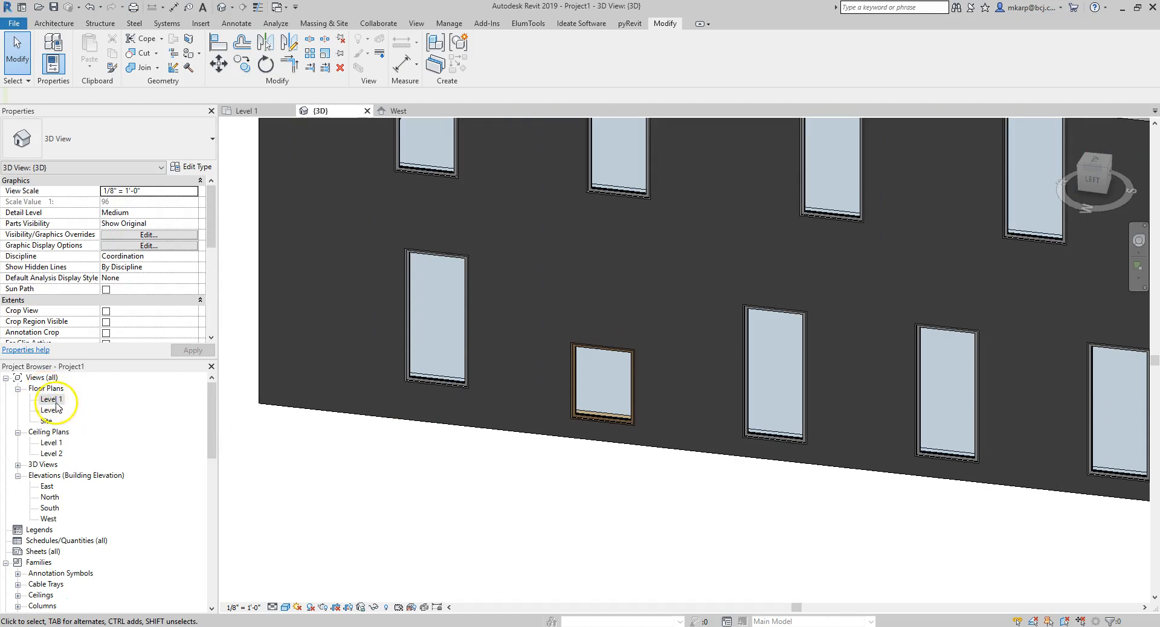
Step: In the Level 1 plan, flip the facing of the west-wall window nearest the north corner
{"action": "double_click", "coordinate": [52, 400]}
{"action": "scroll", "coordinate": [522, 268], "scroll_direction": "up", "scroll_amount": 10}
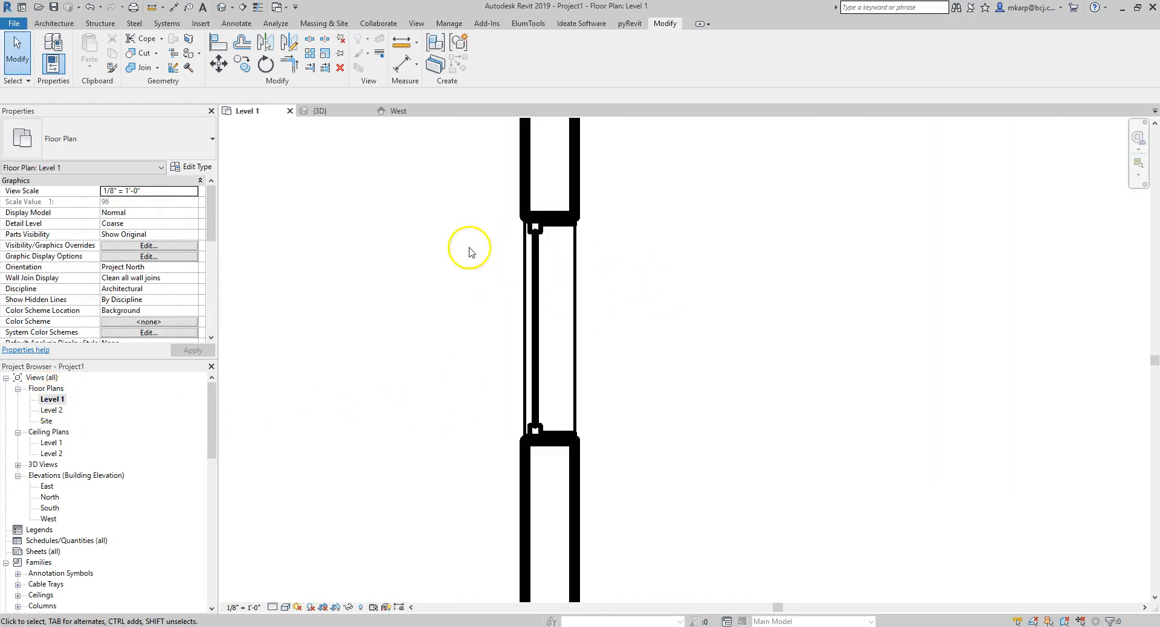
{"action": "left_click", "coordinate": [536, 279]}
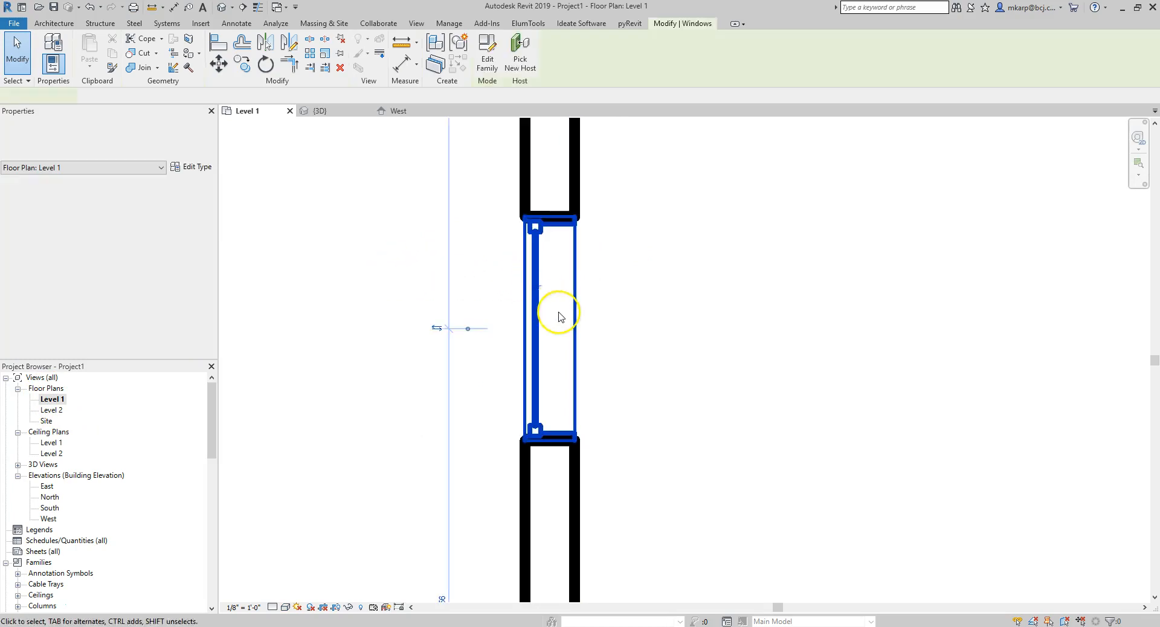
{"action": "left_click", "coordinate": [435, 330]}
{"action": "left_click", "coordinate": [689, 360]}
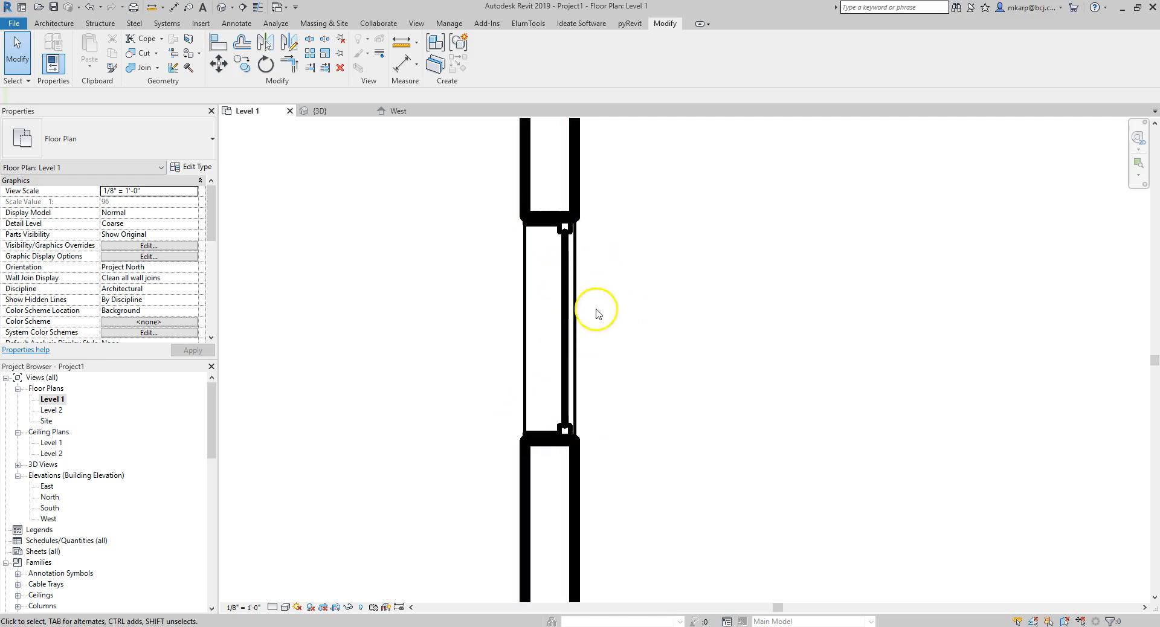
Step: Flip the same west-wall window back to its original facing
{"action": "left_click", "coordinate": [565, 326]}
{"action": "scroll", "coordinate": [564, 328], "scroll_direction": "down", "scroll_amount": 4}
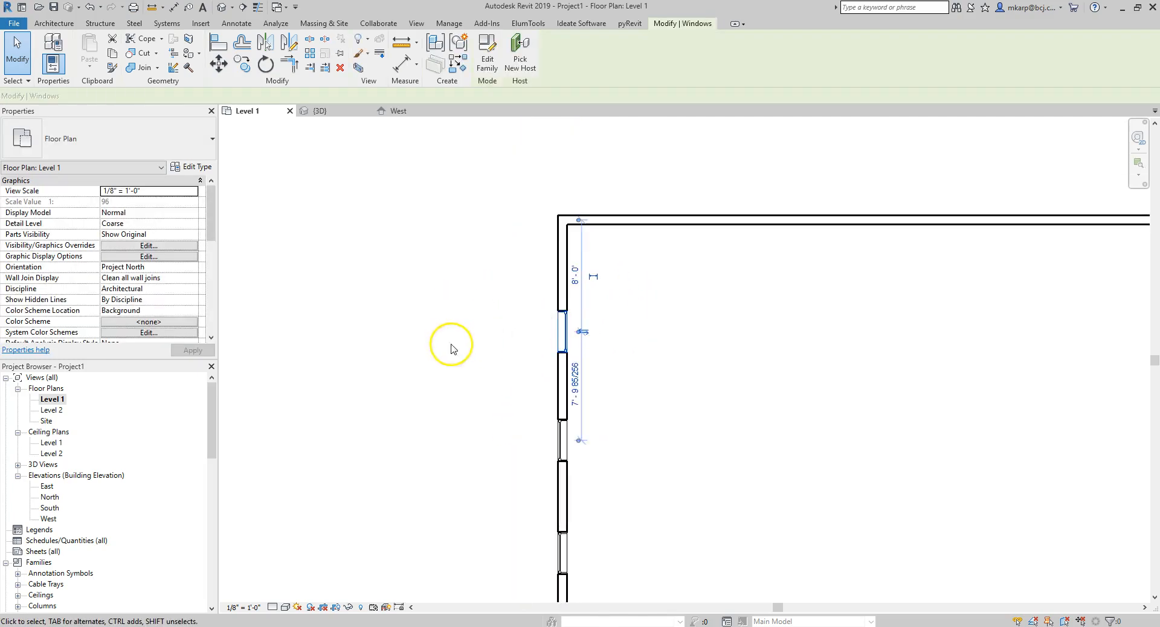
{"action": "scroll", "coordinate": [583, 331], "scroll_direction": "up", "scroll_amount": 2}
{"action": "left_click", "coordinate": [632, 401]}
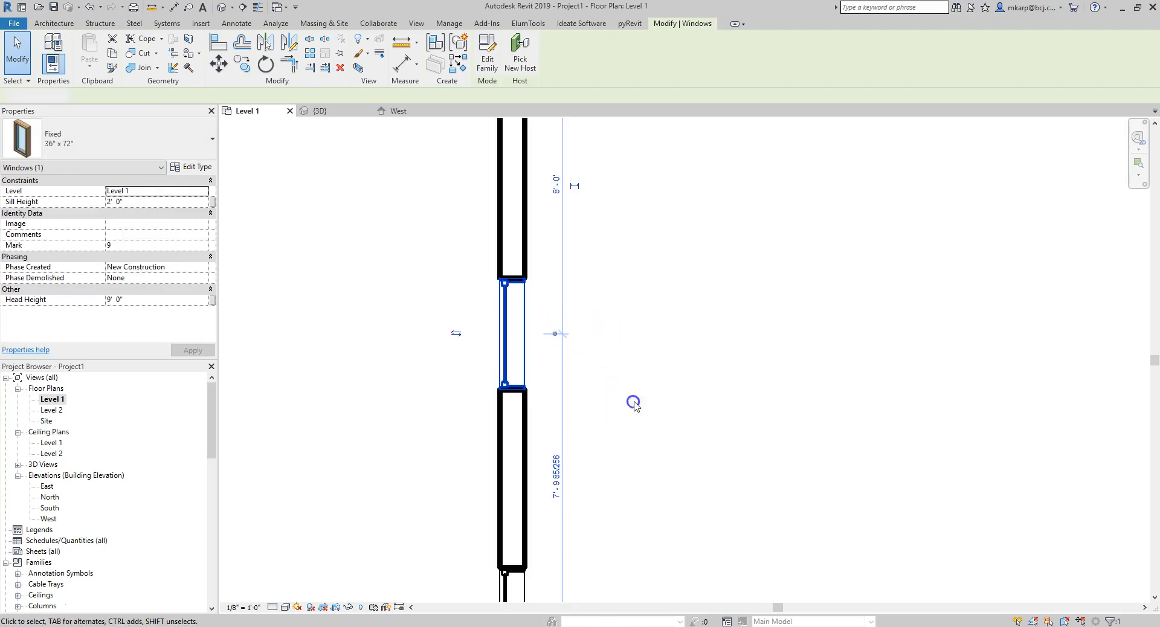
Step: Examine the mullions and glass panels of the east curtain wall up close in the 3D view
{"action": "scroll", "coordinate": [670, 336], "scroll_direction": "down", "scroll_amount": 2}
{"action": "middle_click_drag", "start_coordinate": [668, 336], "coordinate": [598, 316]}
{"action": "scroll", "coordinate": [568, 242], "scroll_direction": "down", "scroll_amount": 2}
{"action": "middle_click_drag", "start_coordinate": [604, 266], "coordinate": [531, 249]}
{"action": "scroll", "coordinate": [544, 266], "scroll_direction": "down", "scroll_amount": 3}
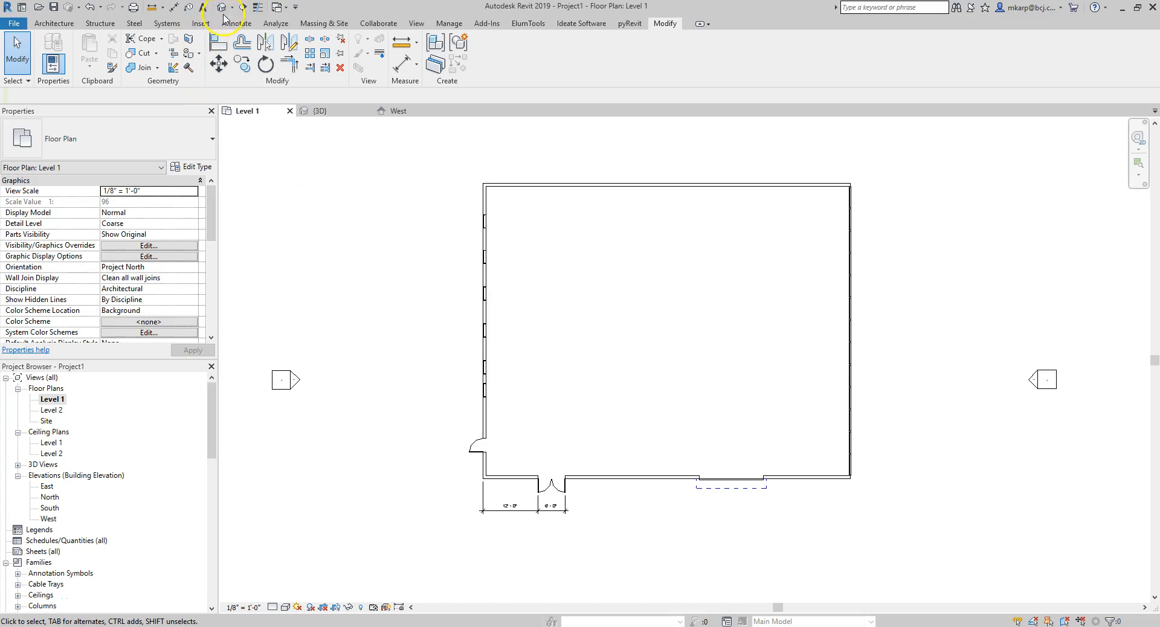
{"action": "left_click", "coordinate": [222, 9]}
{"action": "scroll", "coordinate": [435, 264], "scroll_direction": "down", "scroll_amount": 3}
{"action": "scroll", "coordinate": [483, 348], "scroll_direction": "up", "scroll_amount": 2}
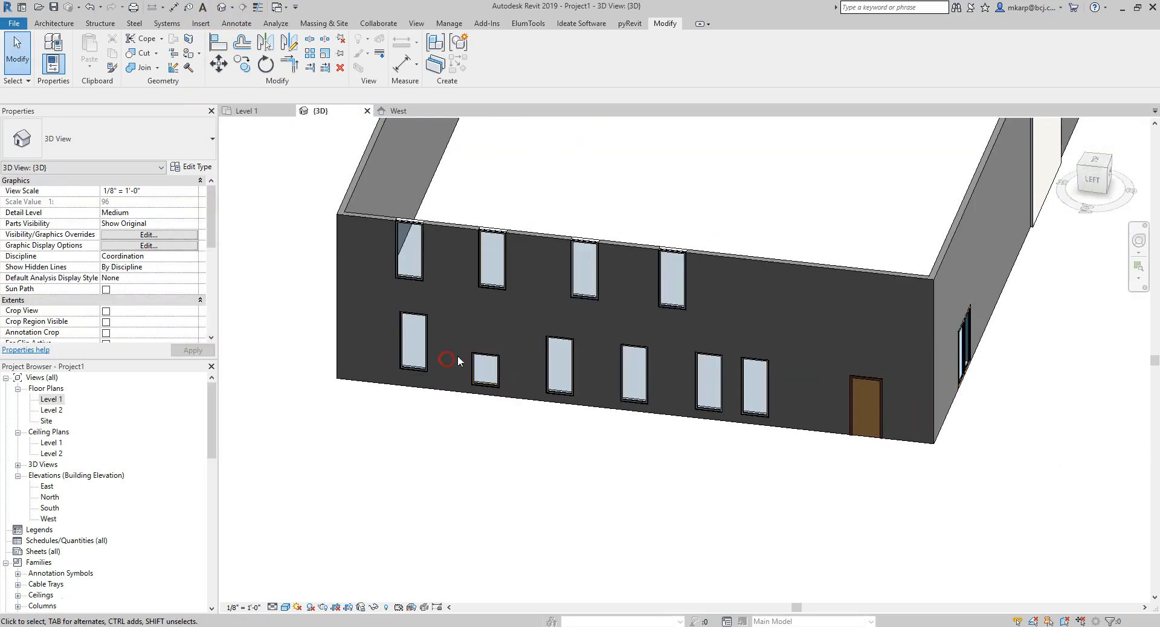
{"action": "scroll", "coordinate": [888, 332], "scroll_direction": "down", "scroll_amount": 1}
{"action": "middle_click_drag", "start_coordinate": [891, 339], "coordinate": [673, 382], "text": "shift"}
{"action": "scroll", "coordinate": [686, 544], "scroll_direction": "up", "scroll_amount": 2}
{"action": "scroll", "coordinate": [712, 452], "scroll_direction": "up", "scroll_amount": 2}
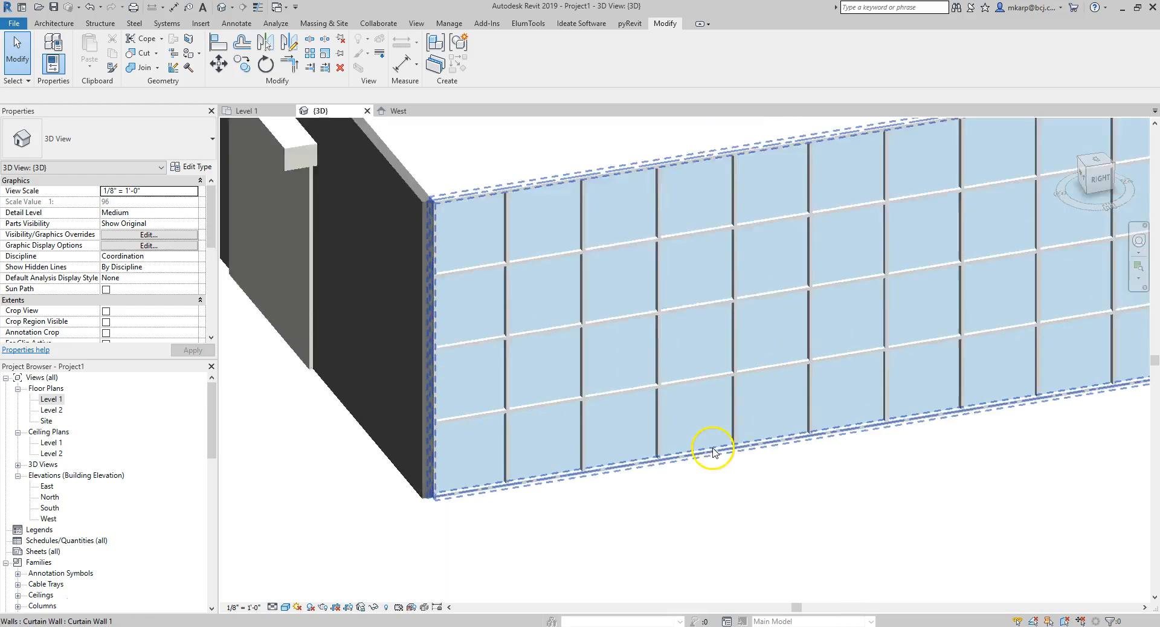
{"action": "scroll", "coordinate": [713, 452], "scroll_direction": "up", "scroll_amount": 2}
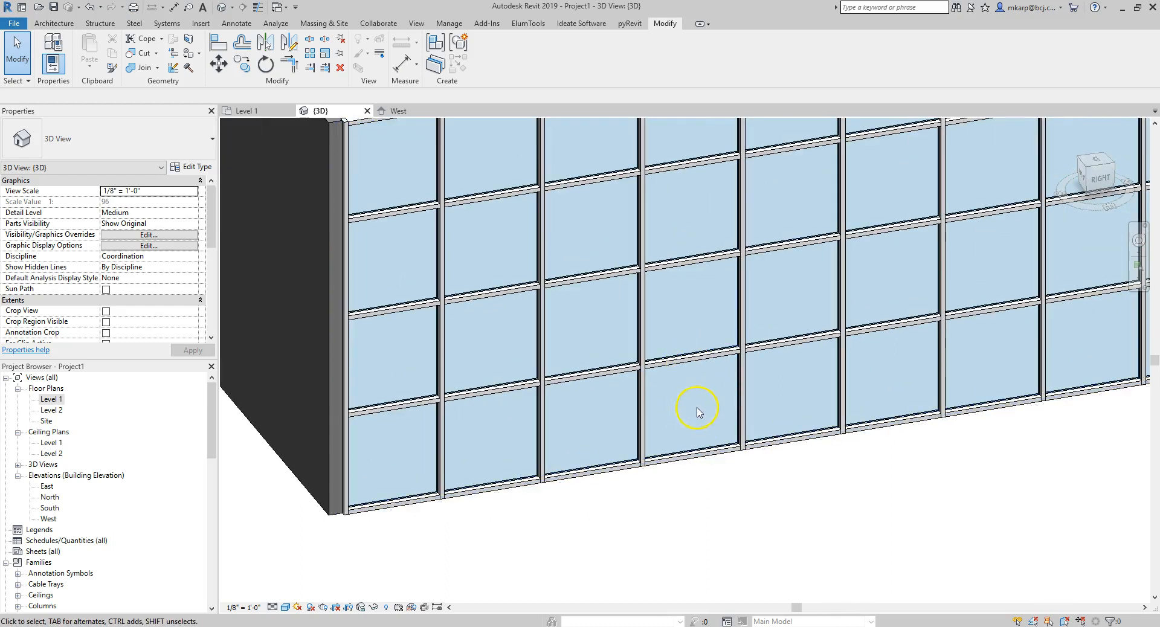
{"action": "scroll", "coordinate": [698, 411], "scroll_direction": "up", "scroll_amount": 3}
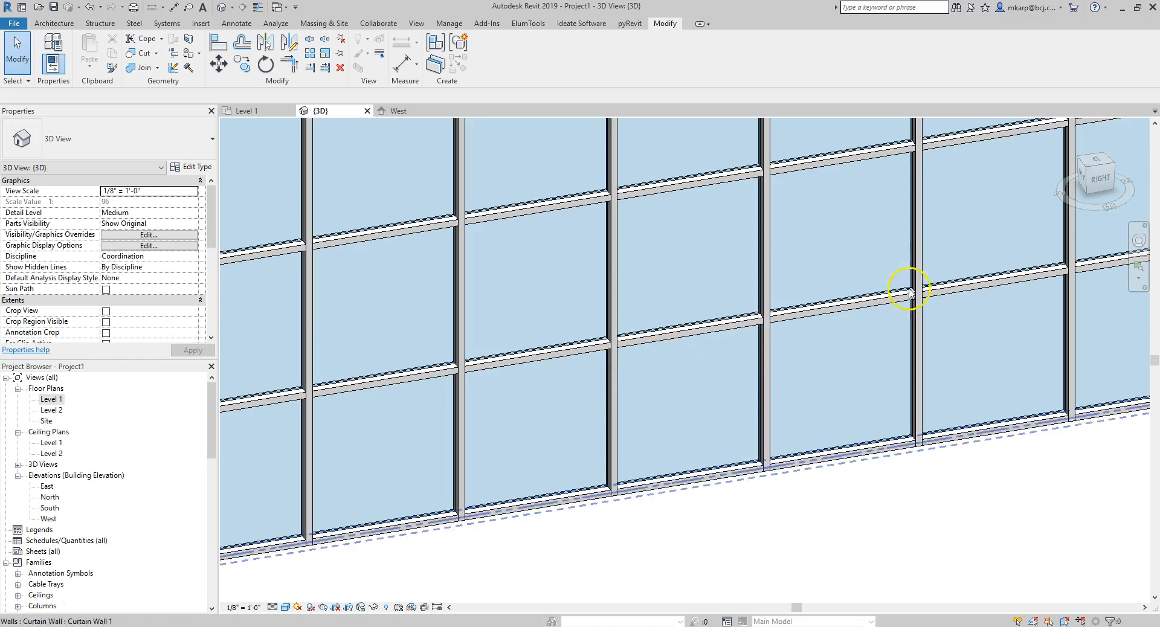
Step: In the Level 1 plan, mirror the east curtain wall about a vertical axis drawn along its centre line, without keeping a copy
{"action": "scroll", "coordinate": [909, 293], "scroll_direction": "up", "scroll_amount": 4}
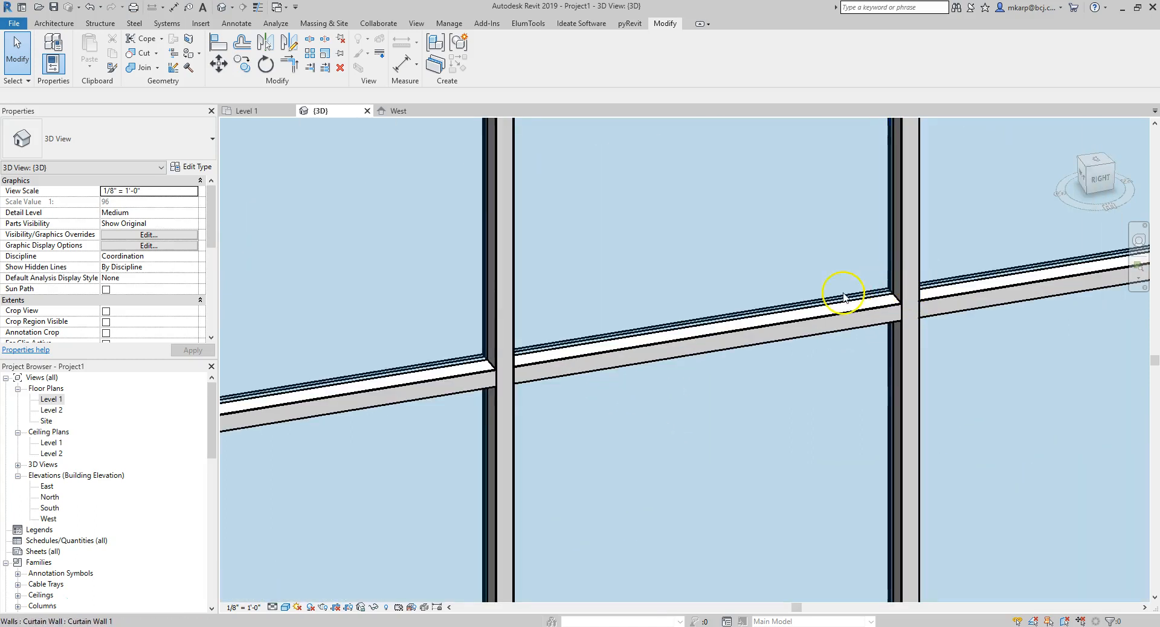
{"action": "scroll", "coordinate": [724, 299], "scroll_direction": "down", "scroll_amount": 2}
{"action": "double_click", "coordinate": [49, 399]}
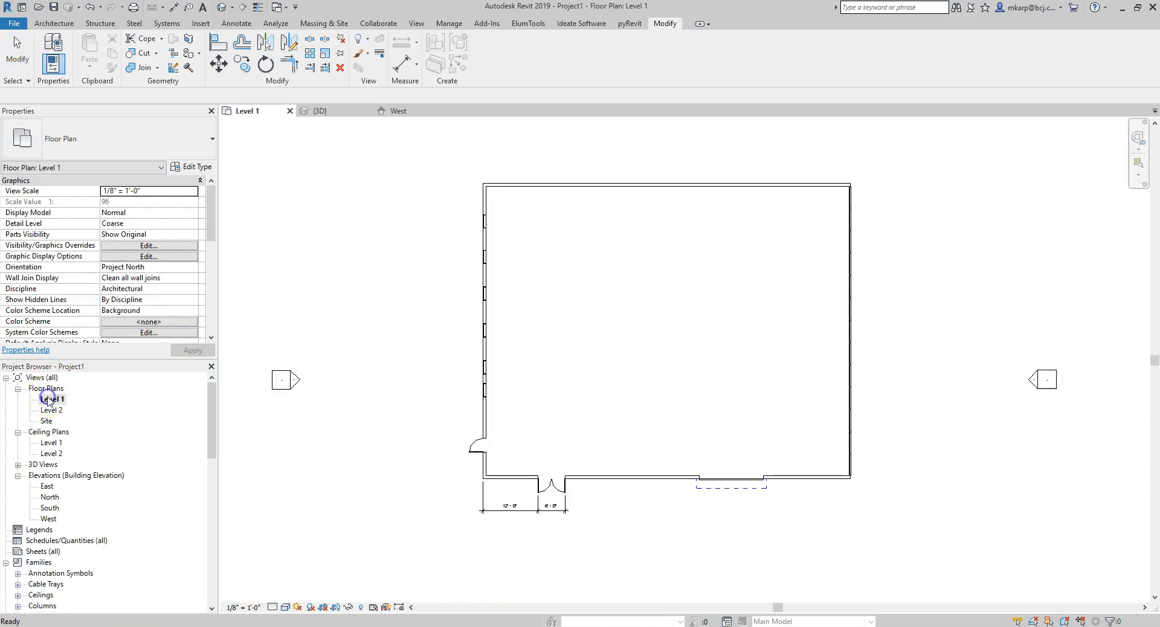
{"action": "scroll", "coordinate": [844, 402], "scroll_direction": "up", "scroll_amount": 5}
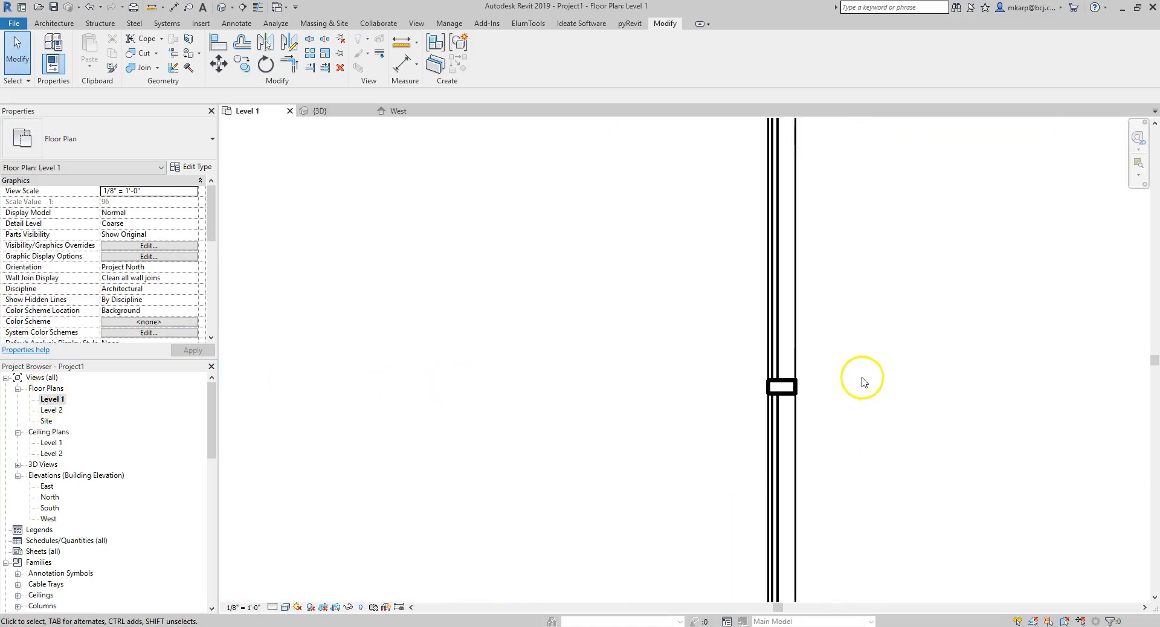
{"action": "left_click", "coordinate": [778, 331]}
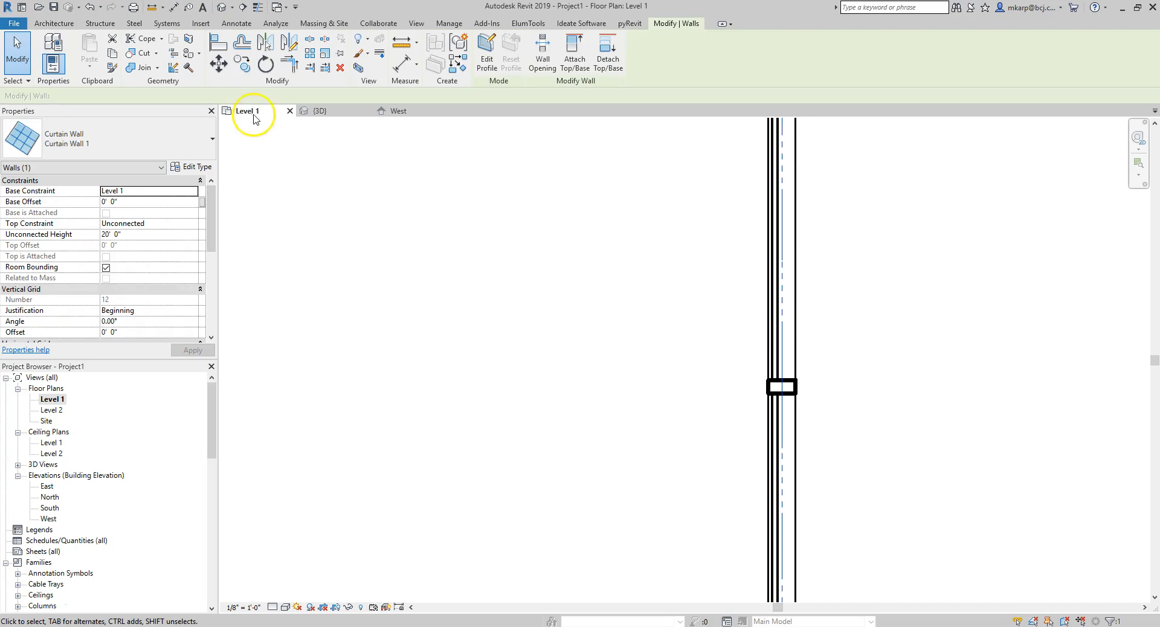
{"action": "left_click", "coordinate": [289, 42]}
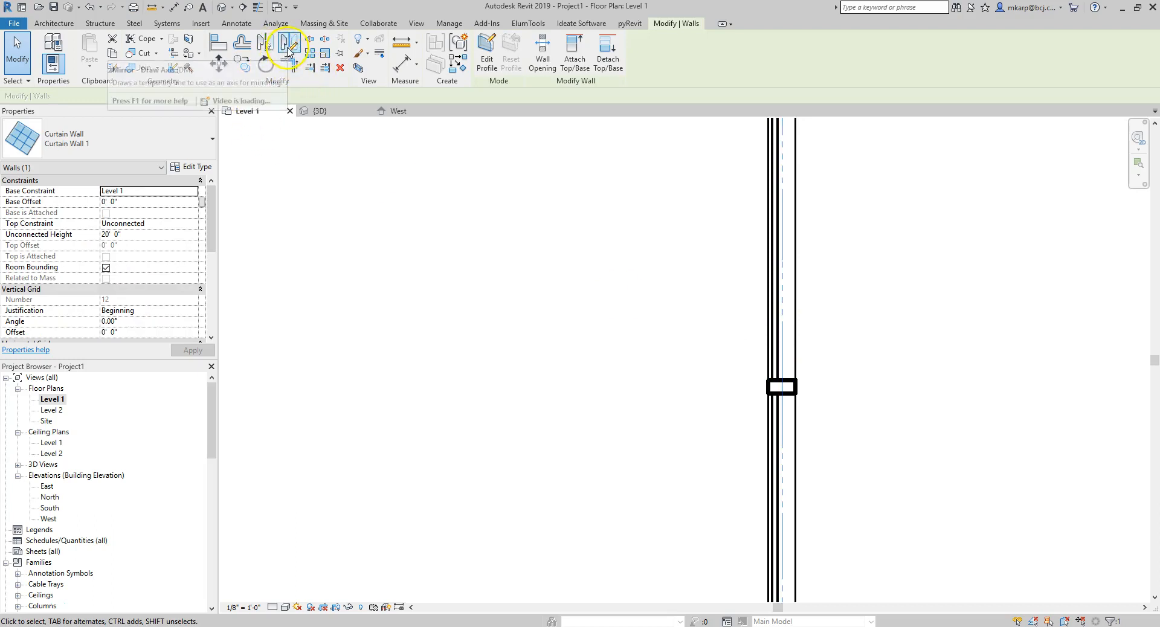
{"action": "left_click", "coordinate": [73, 96]}
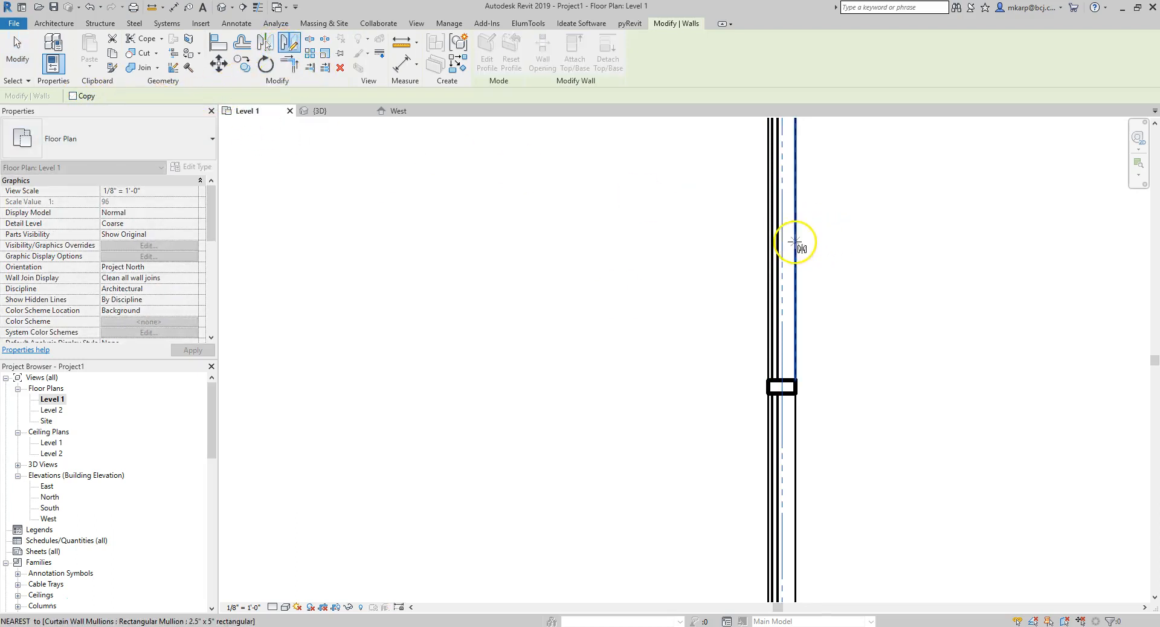
{"action": "left_click", "coordinate": [782, 235]}
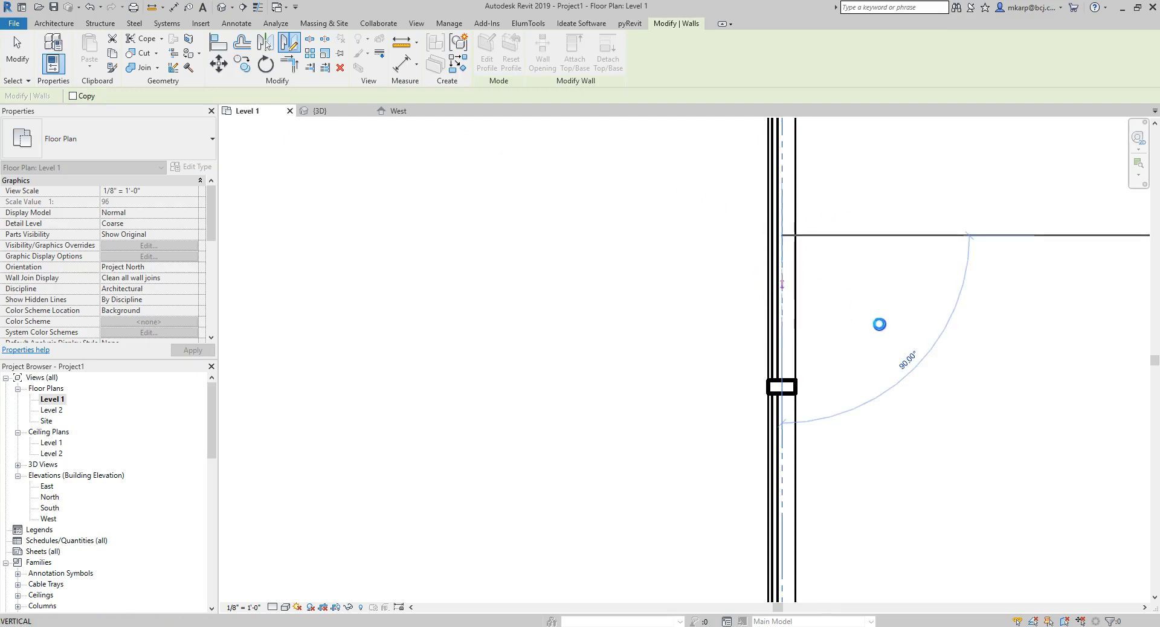
{"action": "left_click", "coordinate": [879, 324]}
{"action": "key", "text": "Escape"}
{"action": "scroll", "coordinate": [849, 319], "scroll_direction": "down", "scroll_amount": 5}
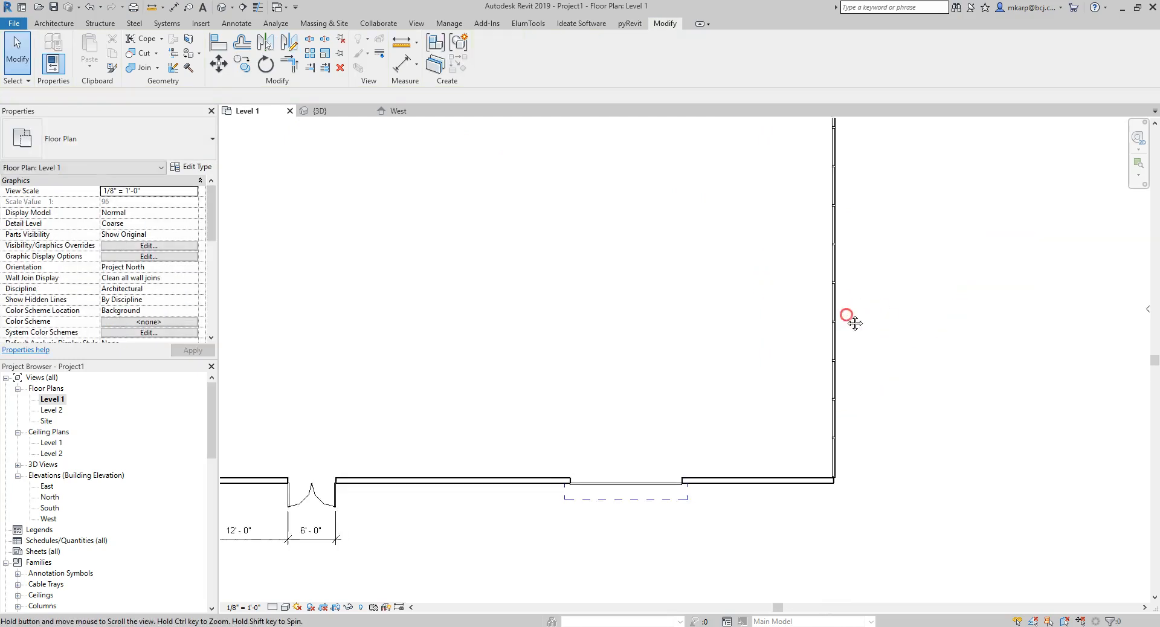
{"action": "middle_click_drag", "start_coordinate": [855, 323], "coordinate": [773, 299]}
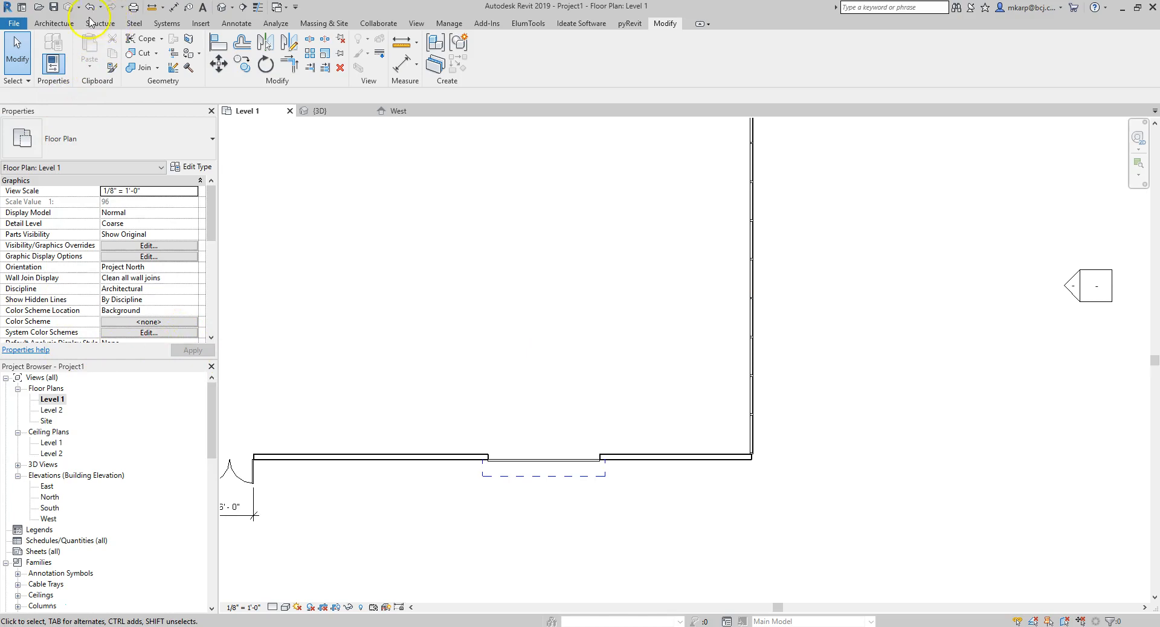
Step: Inspect the mirrored east curtain wall's mullions and glass in the 3D view
{"action": "left_click", "coordinate": [222, 7]}
{"action": "scroll", "coordinate": [590, 334], "scroll_direction": "down", "scroll_amount": 6}
{"action": "scroll", "coordinate": [601, 404], "scroll_direction": "up", "scroll_amount": 5}
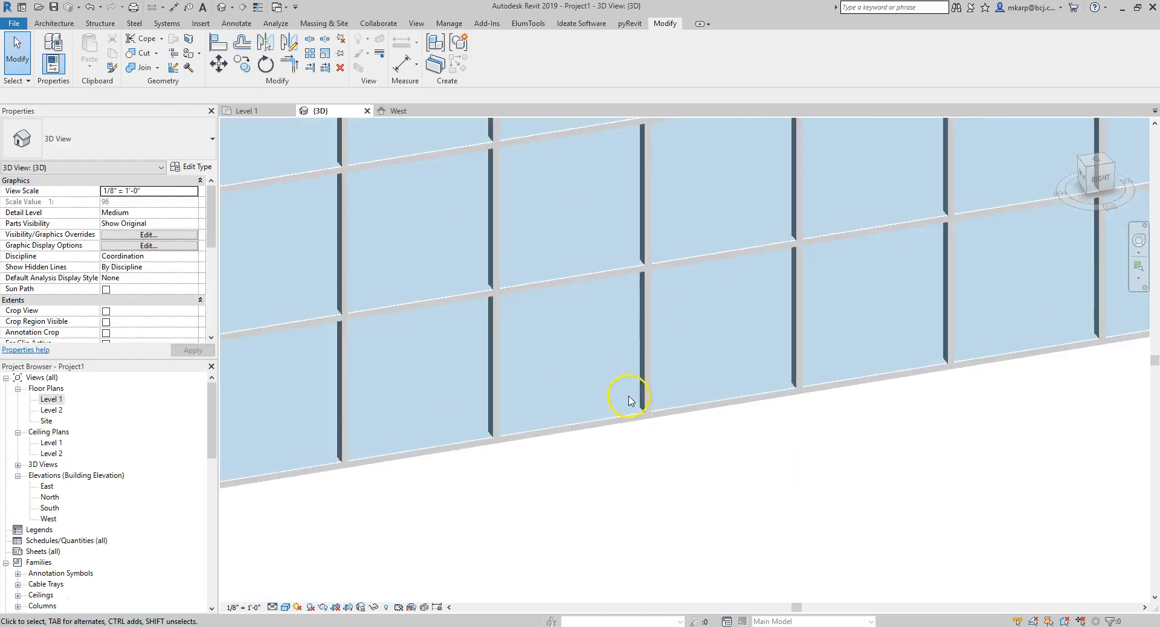
{"action": "scroll", "coordinate": [695, 414], "scroll_direction": "down", "scroll_amount": 4}
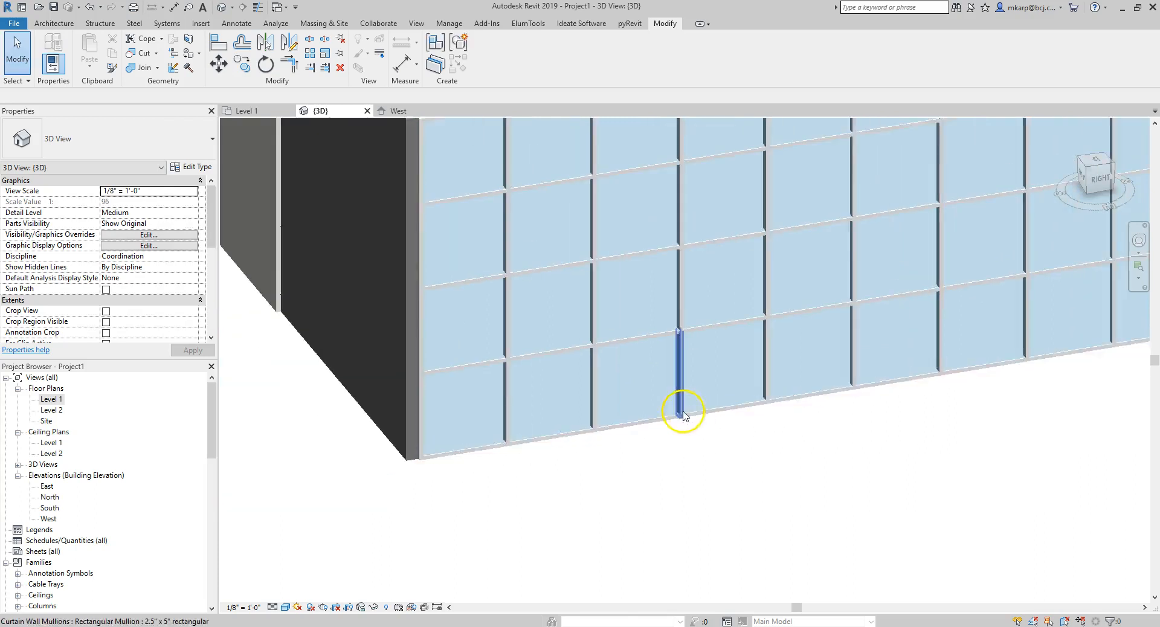
Step: Try to place a 72" x 84" Door-Double-Glass door in the east curtain wall
{"action": "left_click", "coordinate": [65, 27]}
{"action": "left_click", "coordinate": [72, 64]}
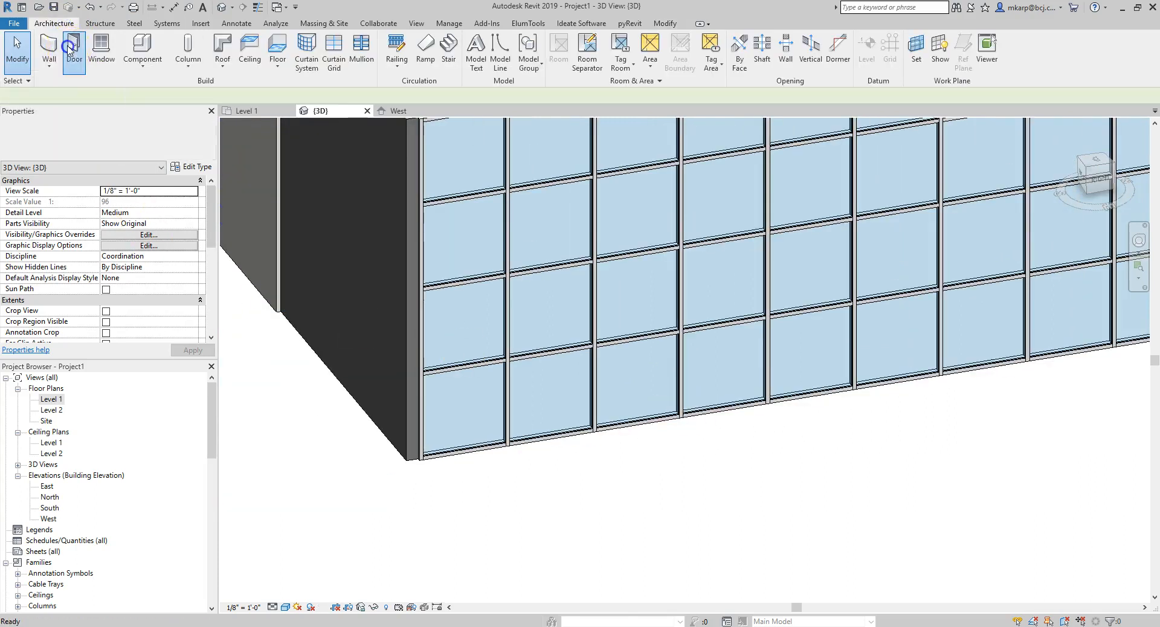
{"action": "left_click", "coordinate": [54, 142]}
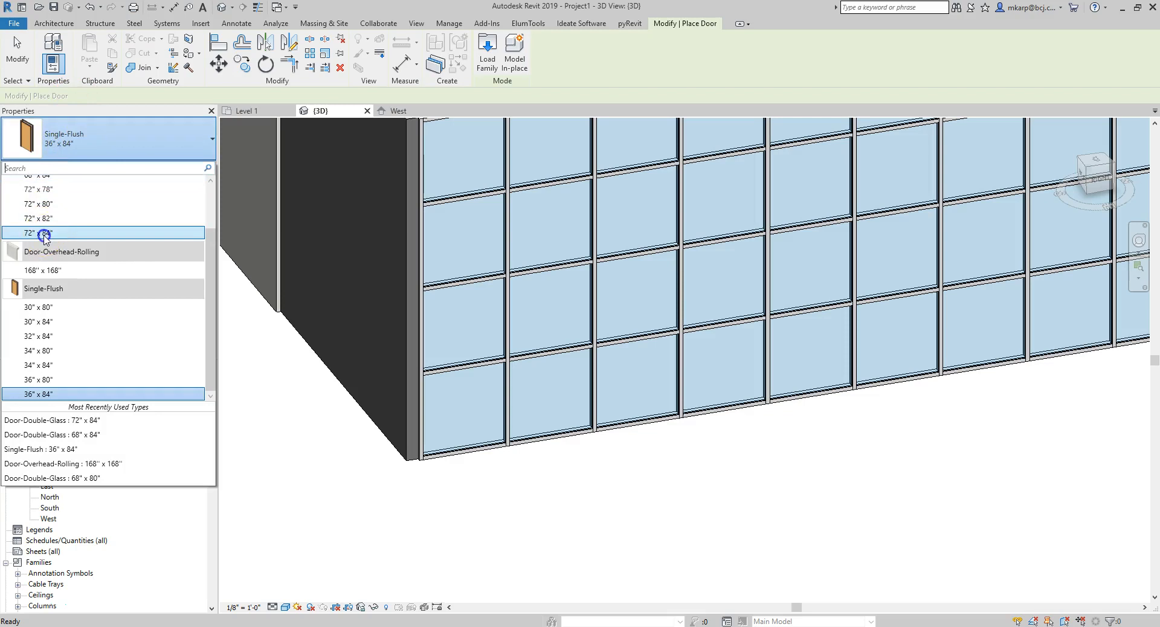
{"action": "left_click", "coordinate": [44, 233]}
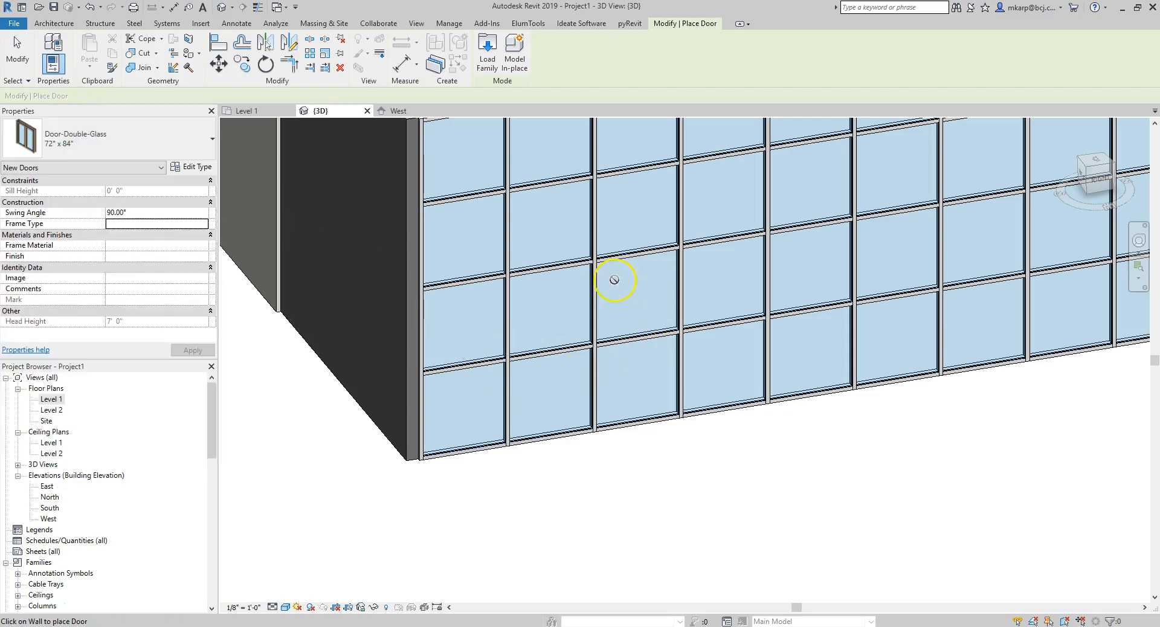
{"action": "scroll", "coordinate": [440, 319], "scroll_direction": "down", "scroll_amount": 2}
{"action": "middle_click_drag", "start_coordinate": [440, 319], "coordinate": [525, 401]}
{"action": "scroll", "coordinate": [477, 357], "scroll_direction": "up", "scroll_amount": 1}
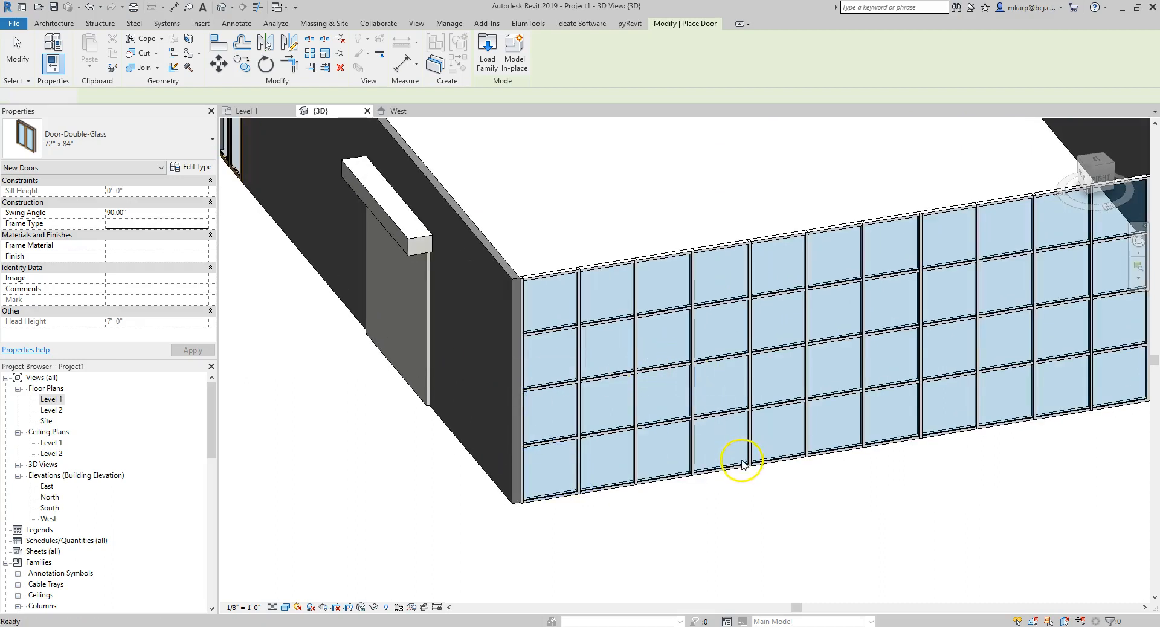
{"action": "key", "text": "Escape"}
{"action": "key", "text": "Escape"}
{"action": "scroll", "coordinate": [741, 464], "scroll_direction": "up", "scroll_amount": 5}
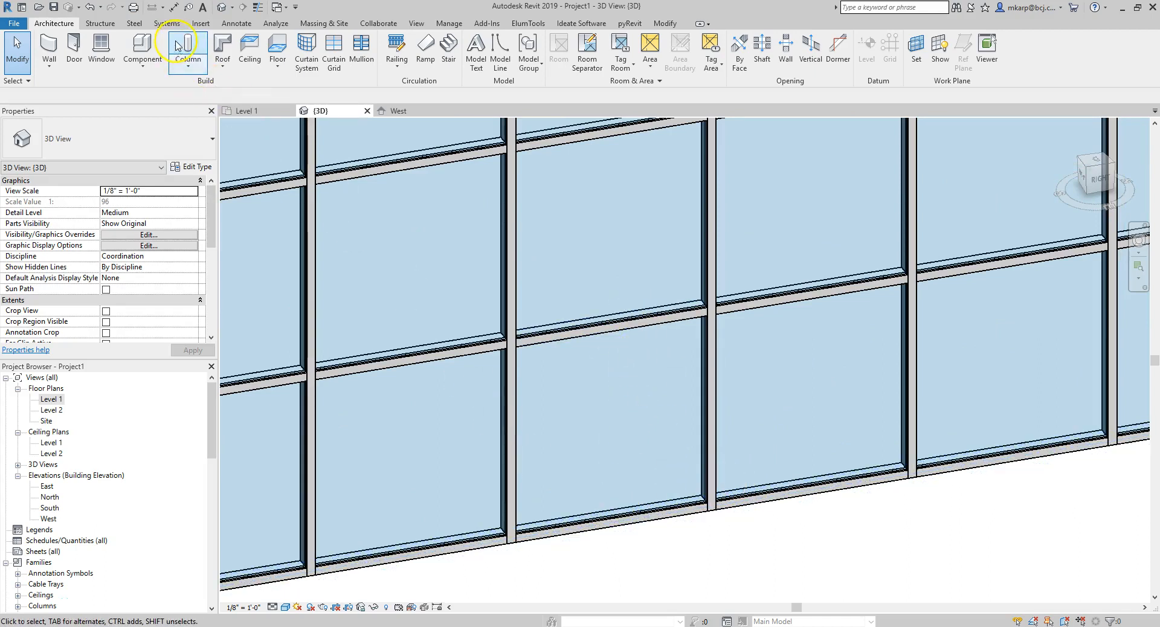
{"action": "scroll", "coordinate": [583, 380], "scroll_direction": "down", "scroll_amount": 5}
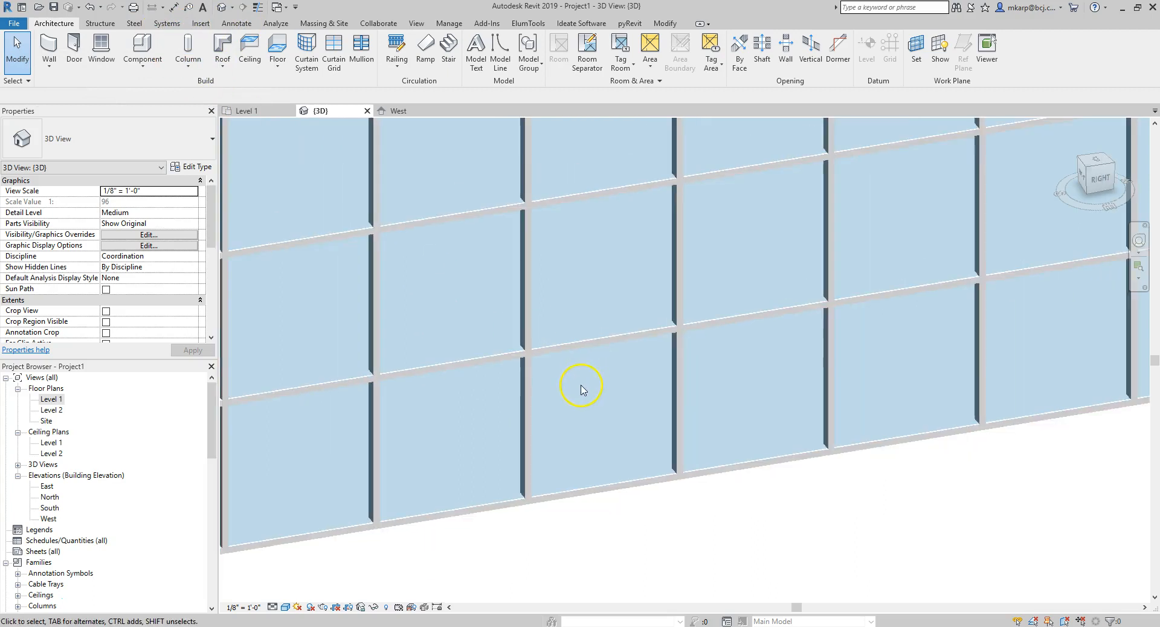
{"action": "scroll", "coordinate": [538, 481], "scroll_direction": "up", "scroll_amount": 3}
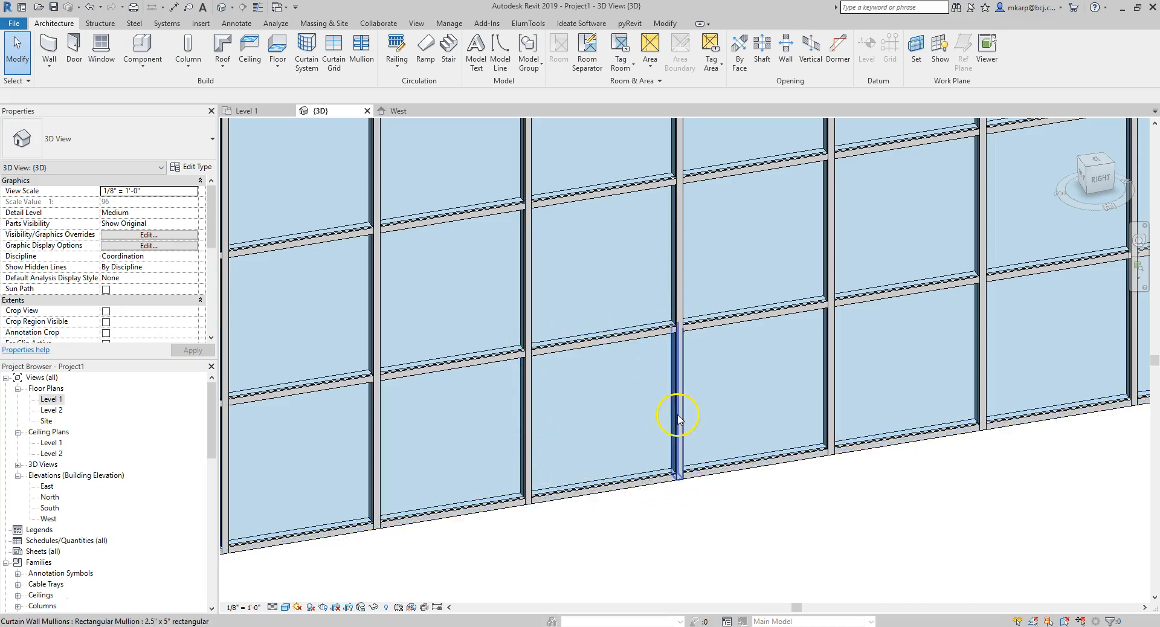
{"action": "scroll", "coordinate": [644, 402], "scroll_direction": "down", "scroll_amount": 4}
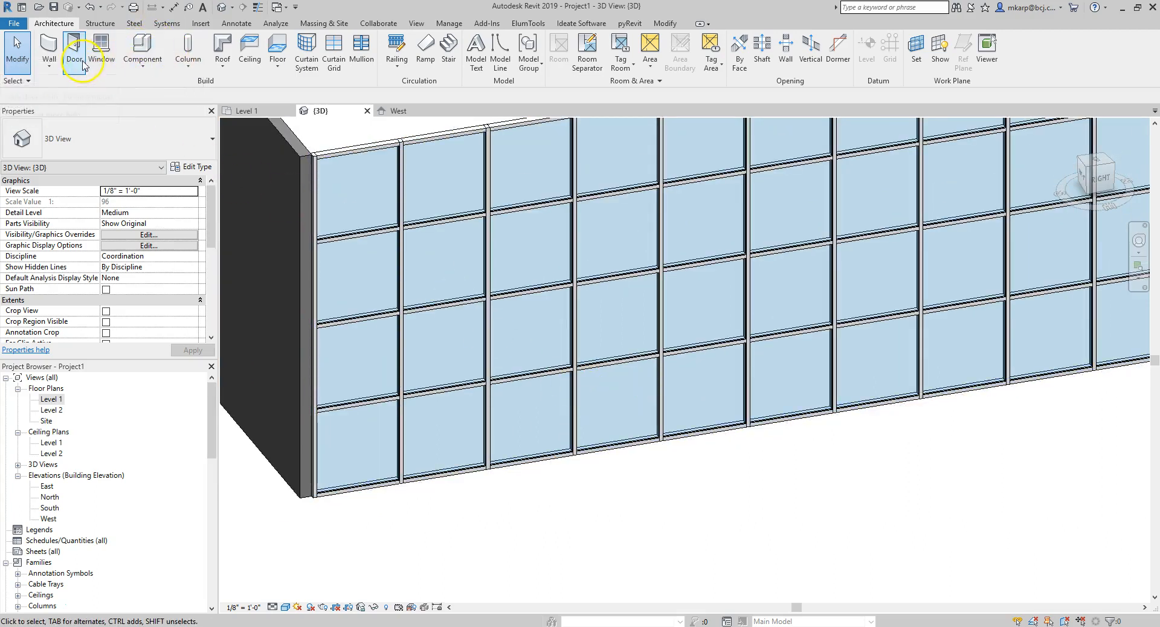
Step: Load the Door-Curtain-Wall-Single-Glass, Door-Curtain-Wall-Double-Storefront and Door-Curtain-Wall-Double-Glass families from the US Imperial library's Doors folder
{"action": "left_click", "coordinate": [203, 23]}
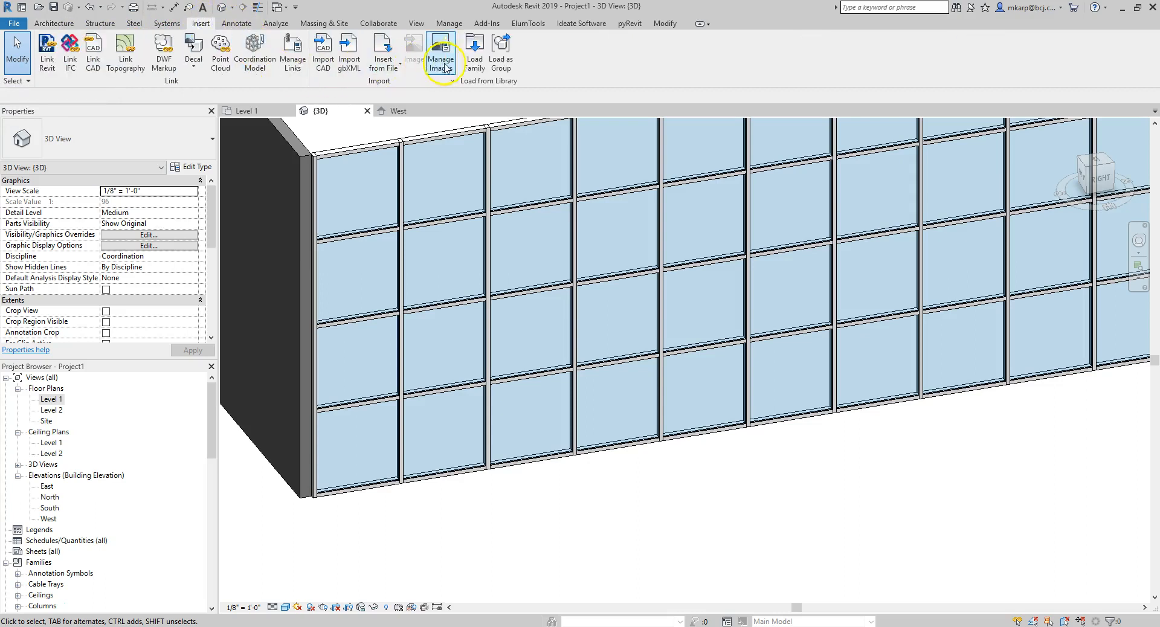
{"action": "left_click", "coordinate": [474, 66]}
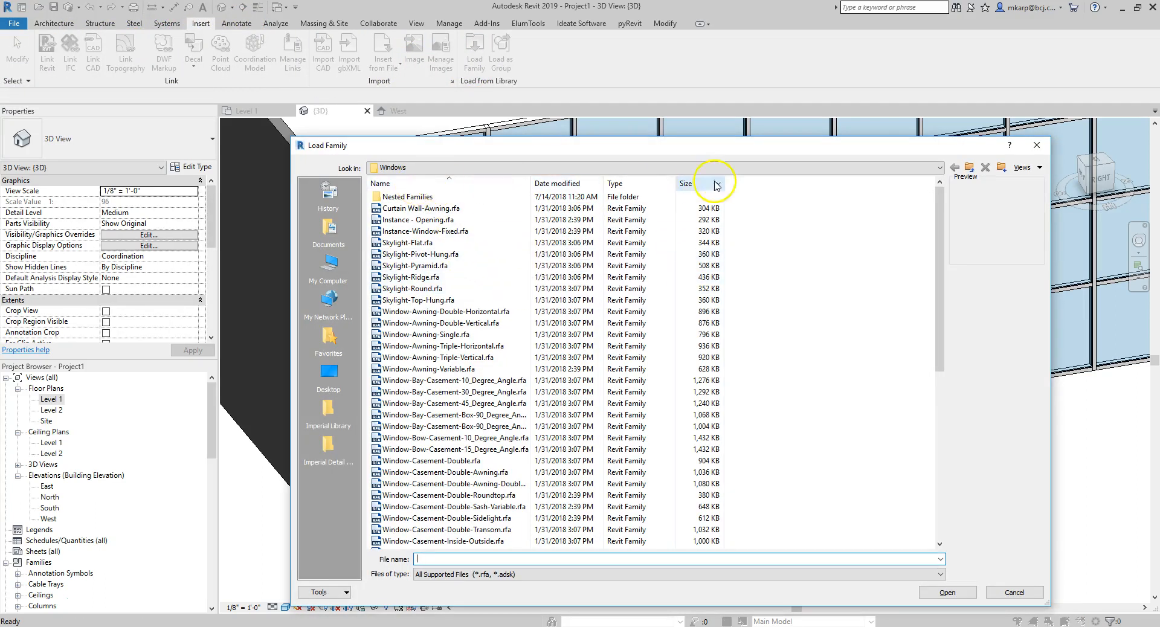
{"action": "left_click", "coordinate": [968, 168]}
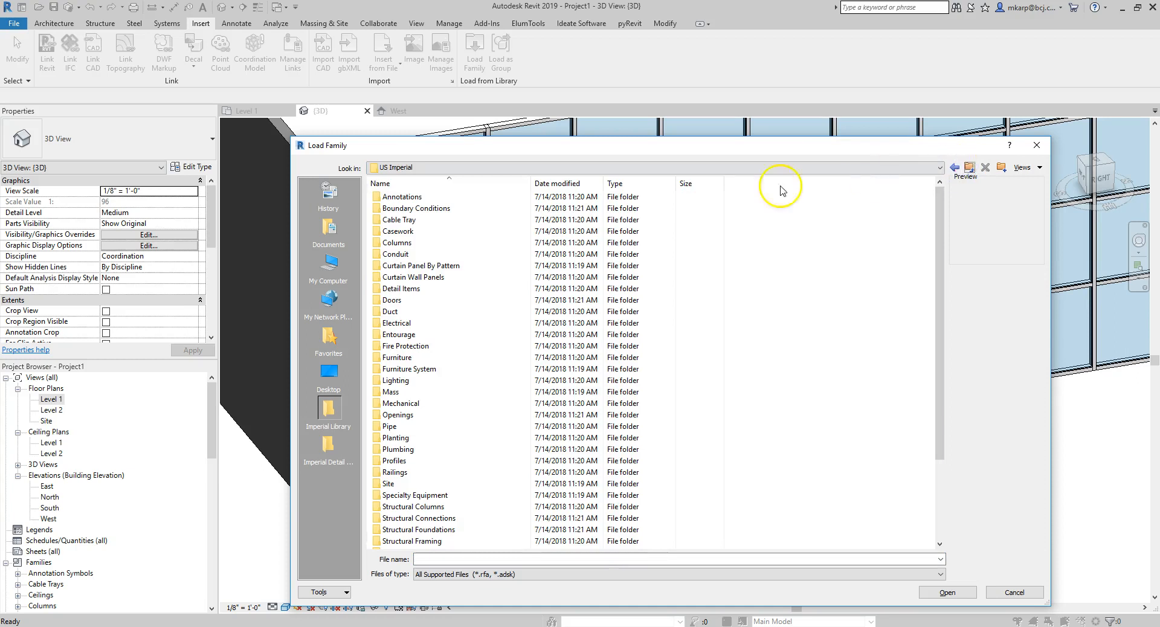
{"action": "double_click", "coordinate": [391, 300]}
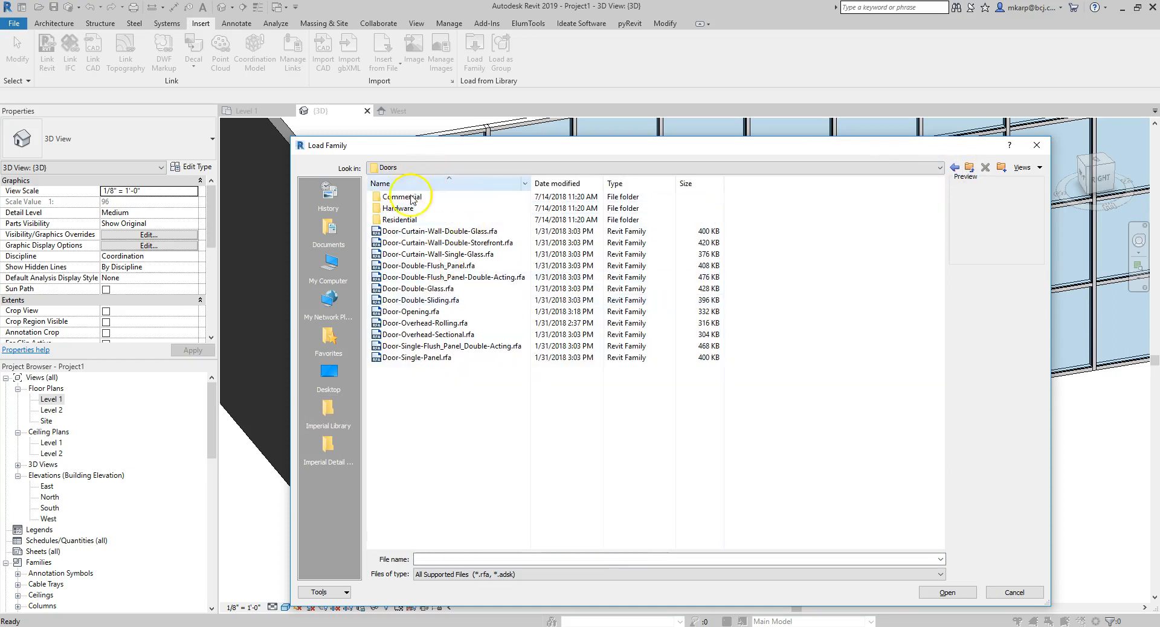
{"action": "left_click", "coordinate": [423, 254]}
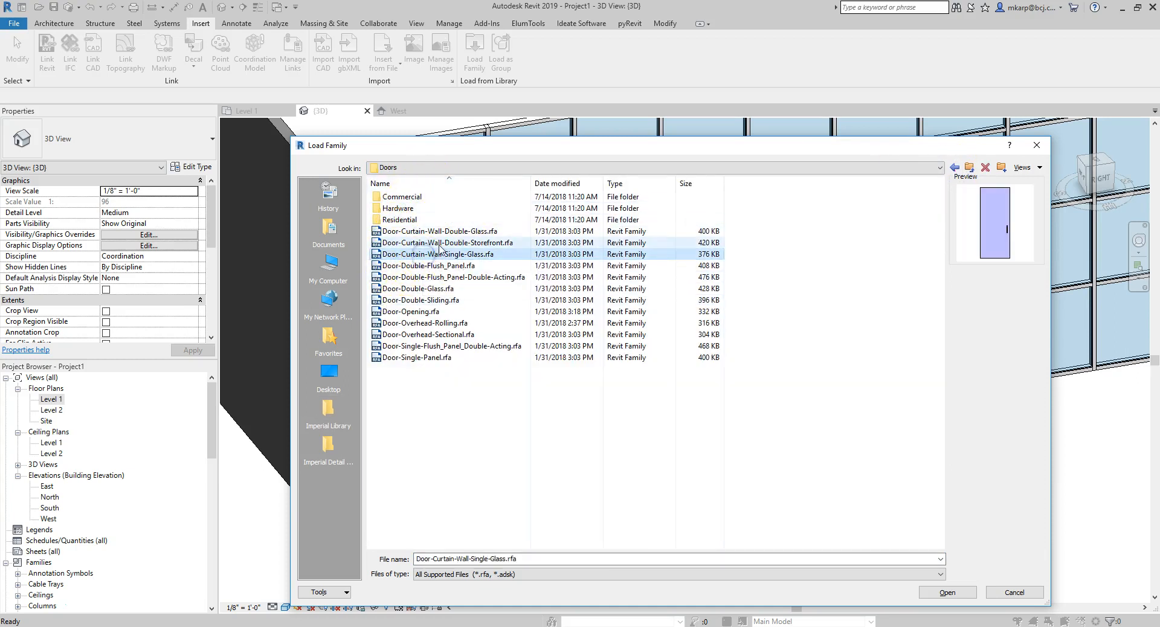
{"action": "left_click", "coordinate": [440, 243], "text": "ctrl"}
{"action": "left_click", "coordinate": [449, 232], "text": "ctrl"}
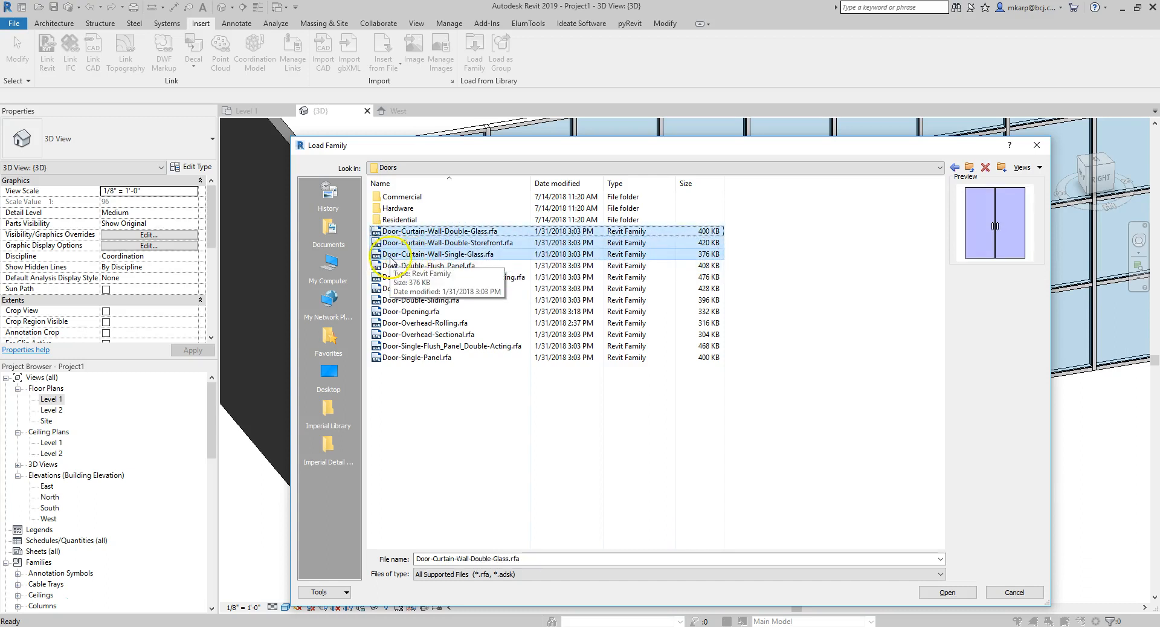
{"action": "left_click", "coordinate": [946, 592]}
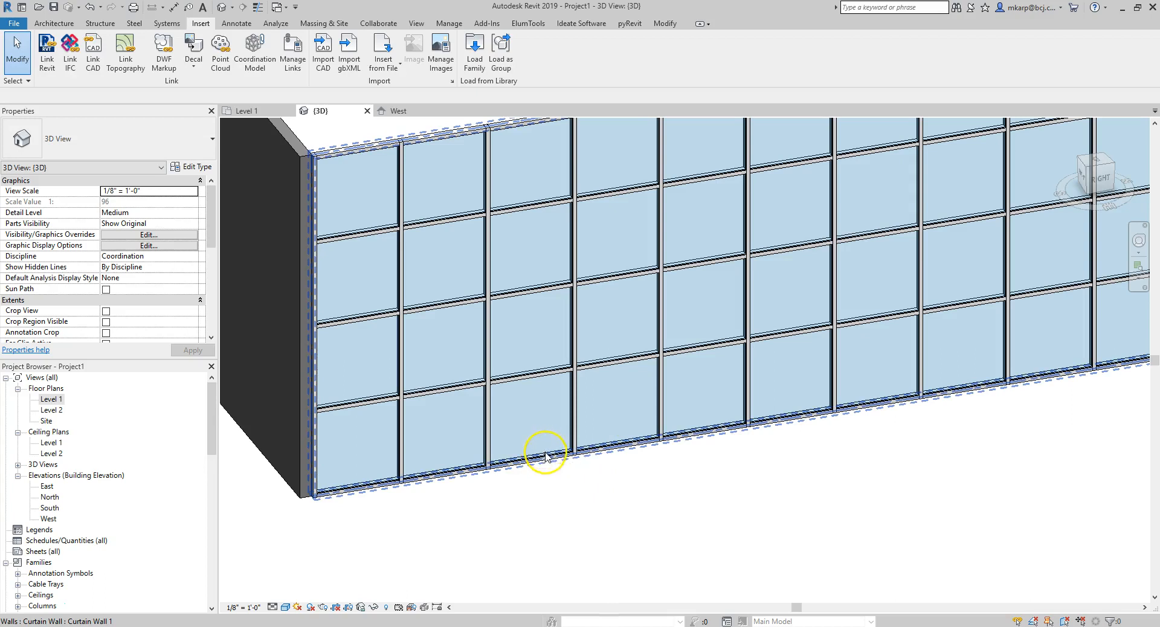
Step: Replace the third ground-row glass panel from the curtain wall's south corner with the Door-Curtain-Wall-Double-Storefront type
{"action": "scroll", "coordinate": [545, 456], "scroll_direction": "up", "scroll_amount": 3}
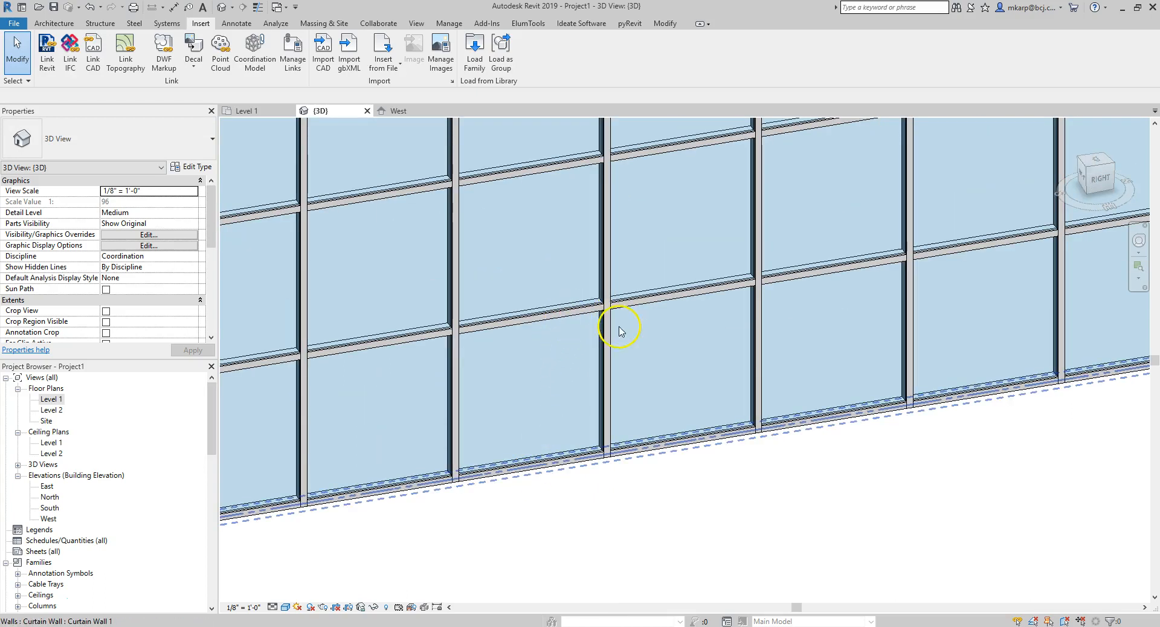
{"action": "key", "text": "Tab"}
{"action": "key", "text": "Tab"}
{"action": "key", "text": "Tab"}
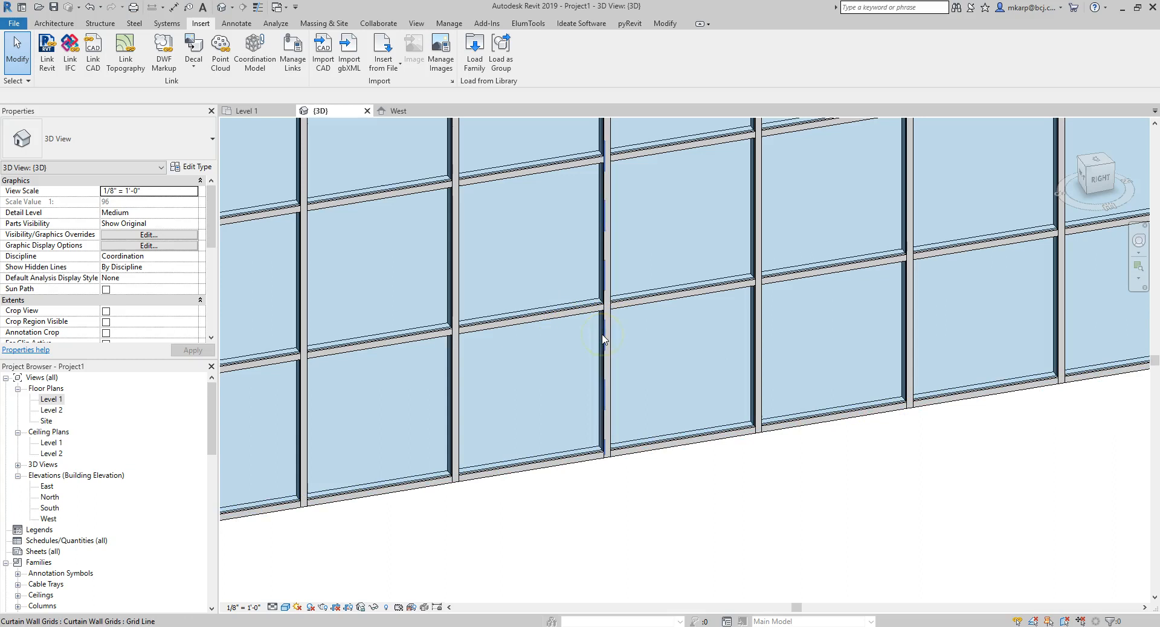
{"action": "key", "text": "Tab"}
{"action": "key", "text": "Tab"}
{"action": "key", "text": "Tab"}
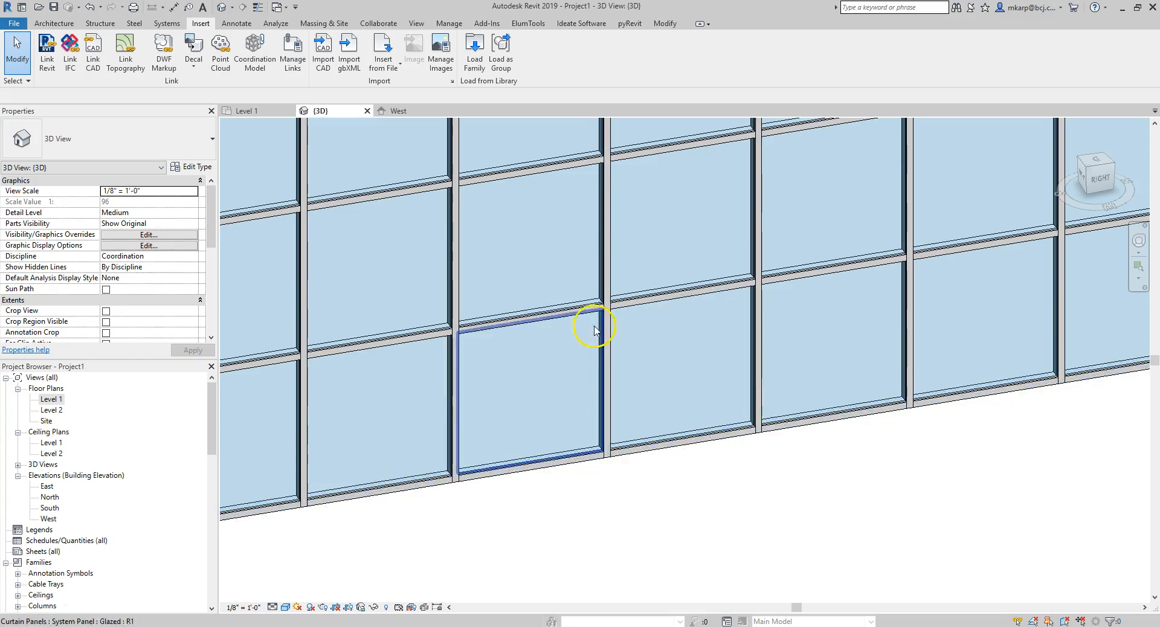
{"action": "key", "text": "Tab"}
{"action": "left_click", "coordinate": [575, 317]}
{"action": "middle_click_drag", "start_coordinate": [556, 407], "coordinate": [699, 394]}
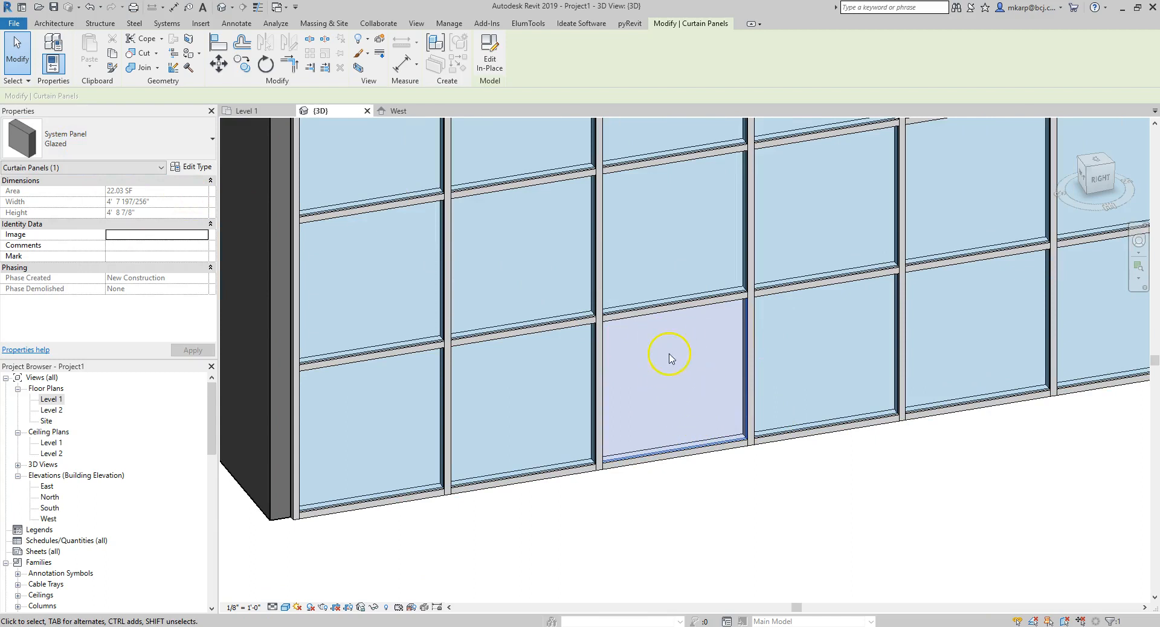
{"action": "left_click", "coordinate": [147, 149]}
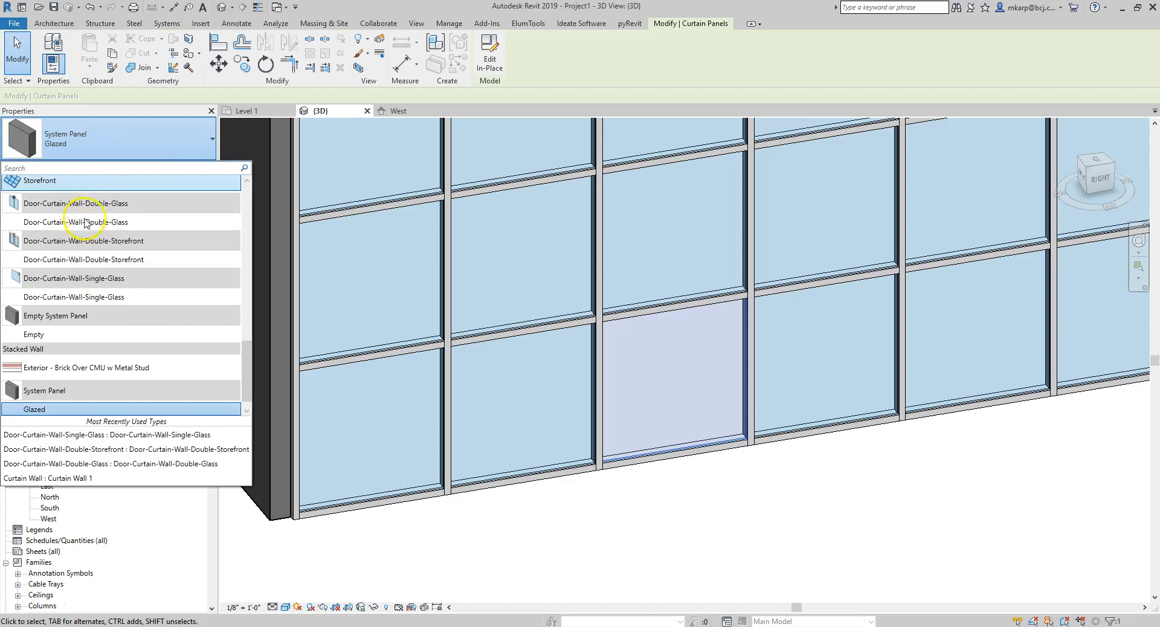
{"action": "left_click", "coordinate": [79, 140]}
{"action": "left_click", "coordinate": [78, 140]}
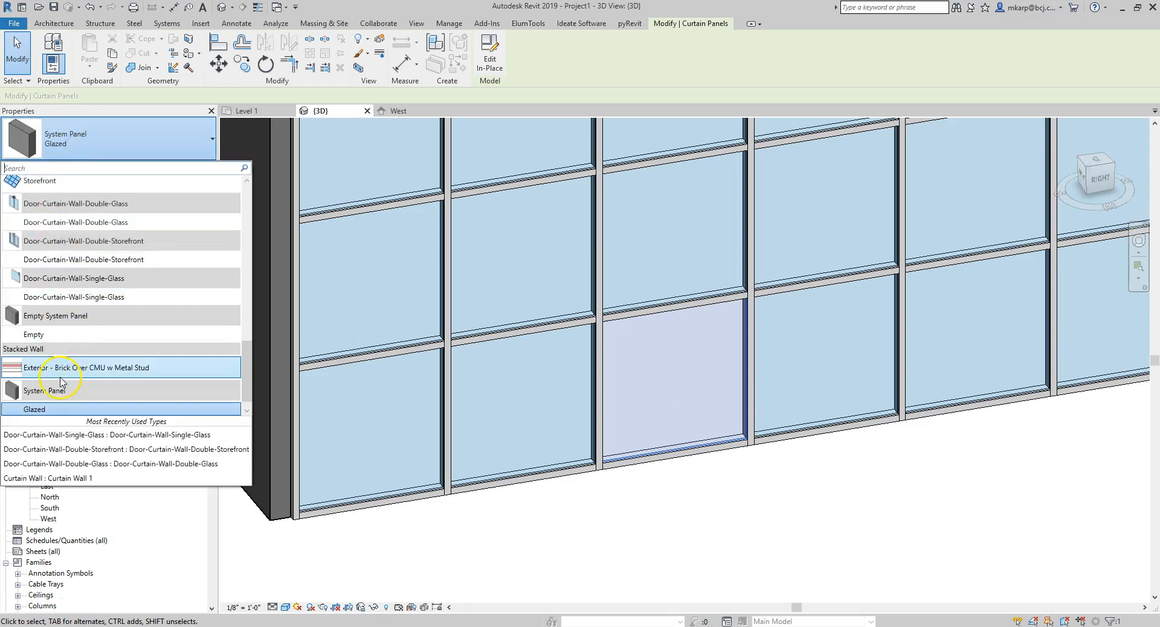
{"action": "scroll", "coordinate": [58, 387], "scroll_direction": "up", "scroll_amount": 3}
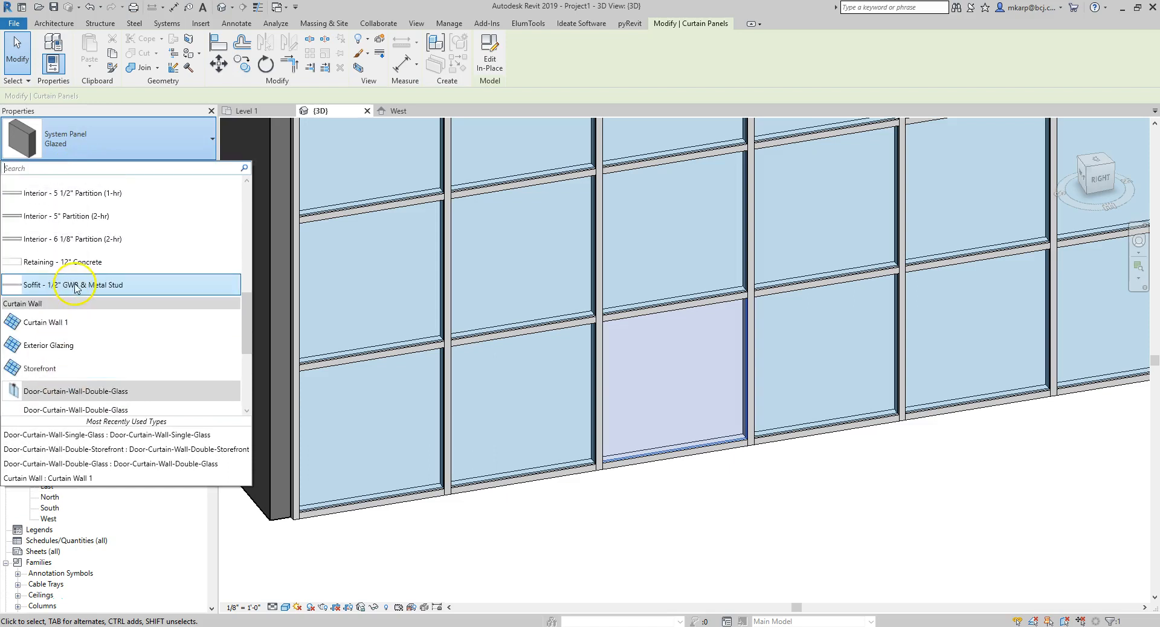
{"action": "scroll", "coordinate": [77, 281], "scroll_direction": "down", "scroll_amount": 4}
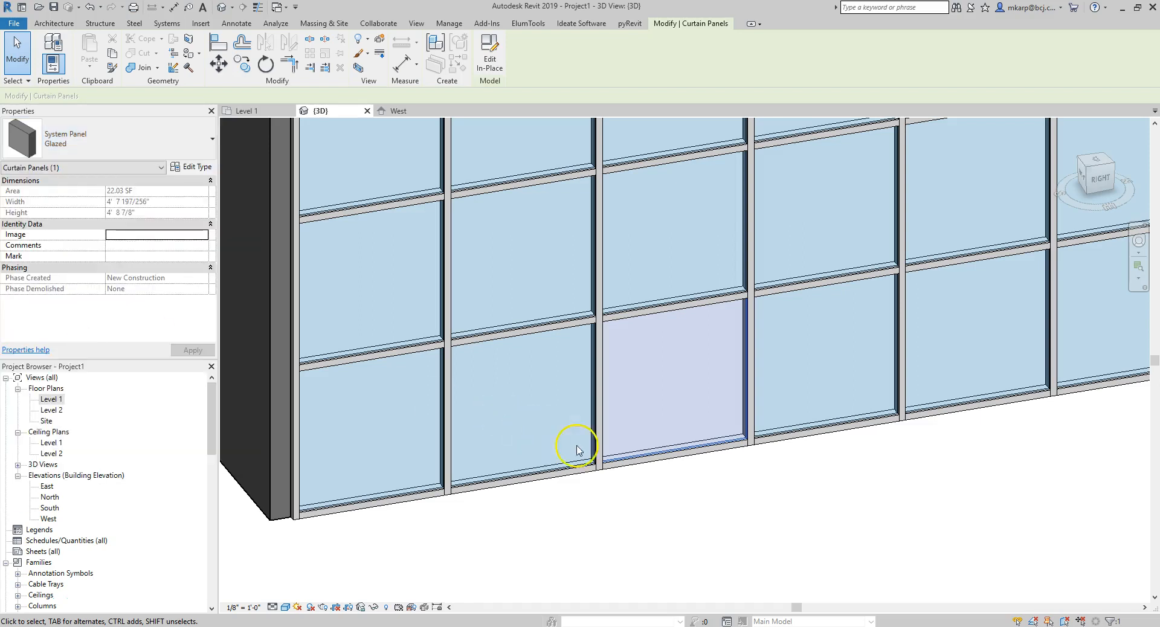
{"action": "left_click", "coordinate": [682, 499]}
{"action": "scroll", "coordinate": [695, 477], "scroll_direction": "down", "scroll_amount": 3}
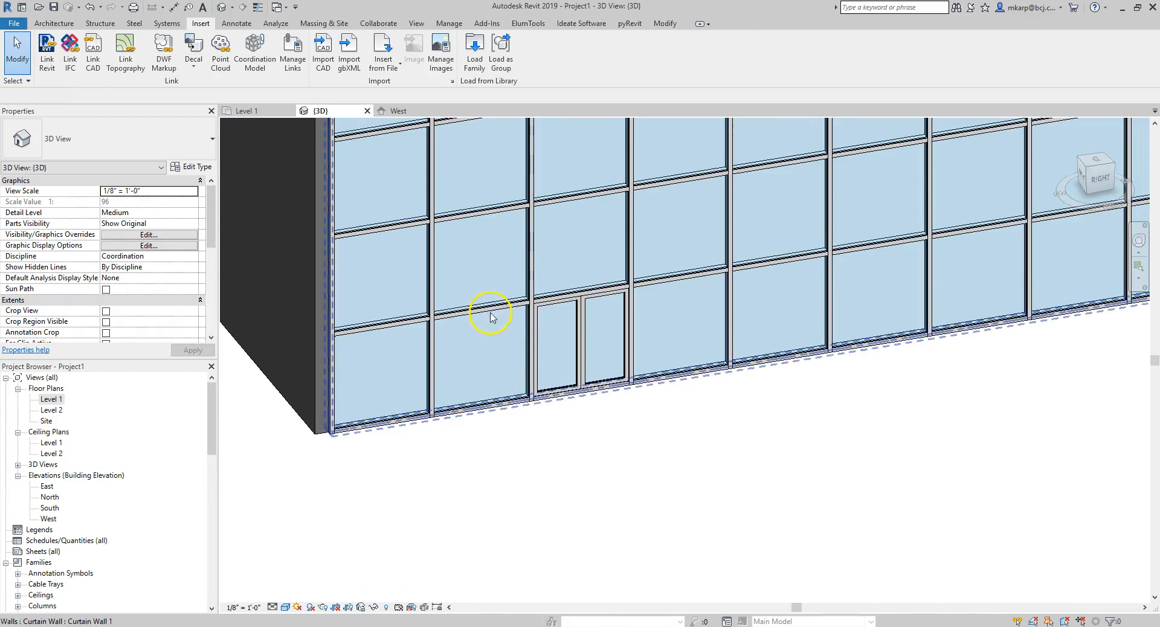
Step: Open the East elevation from its marker in the Level 1 plan, focusing on the curtain wall's double storefront door
{"action": "scroll", "coordinate": [94, 494], "scroll_direction": "down", "scroll_amount": 5}
{"action": "scroll", "coordinate": [147, 483], "scroll_direction": "up", "scroll_amount": 5}
{"action": "double_click", "coordinate": [50, 399]}
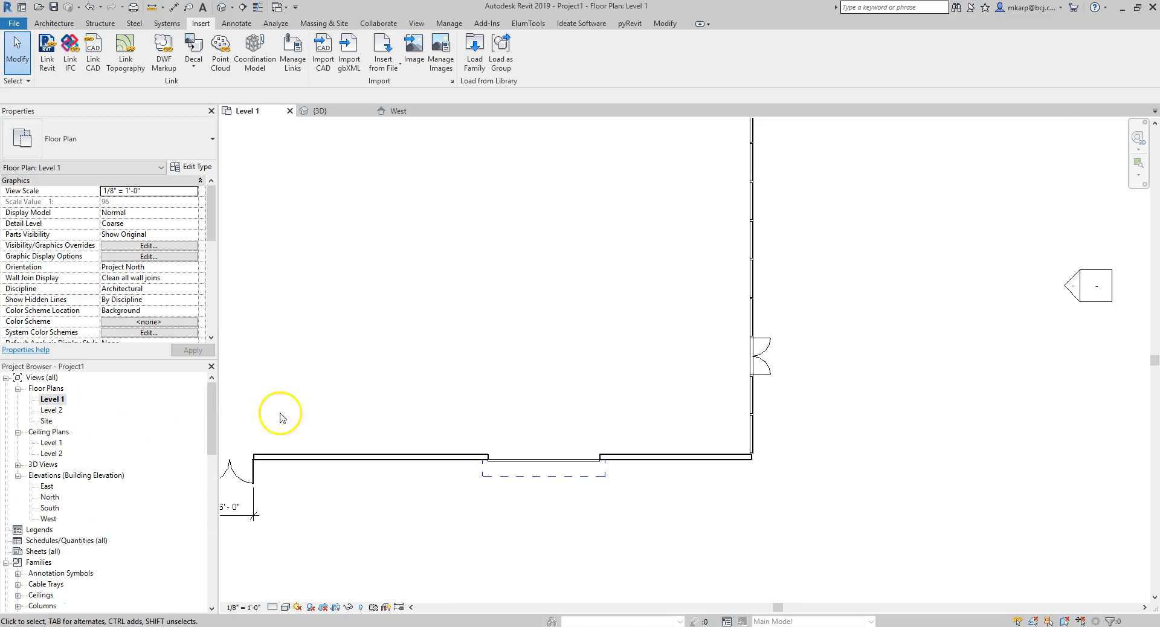
{"action": "scroll", "coordinate": [516, 489], "scroll_direction": "down", "scroll_amount": 3}
{"action": "double_click", "coordinate": [701, 422]}
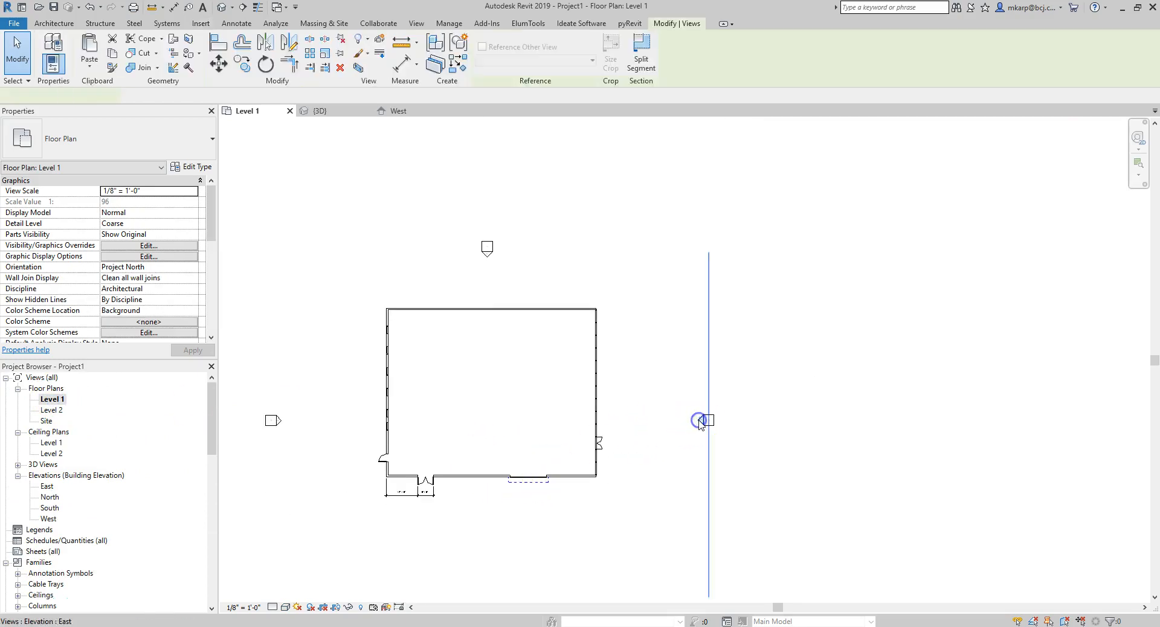
{"action": "scroll", "coordinate": [622, 435], "scroll_direction": "up", "scroll_amount": 4}
{"action": "scroll", "coordinate": [644, 409], "scroll_direction": "up", "scroll_amount": 4}
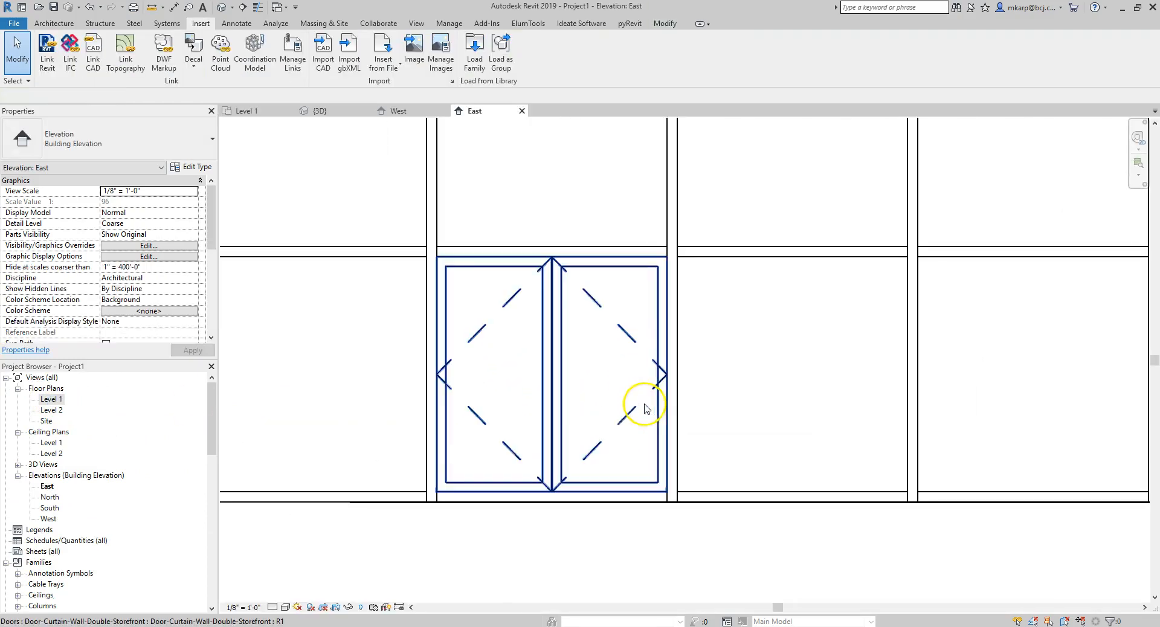
Step: Unpin the horizontal curtain grid line directly above the storefront door
{"action": "key", "text": "Tab"}
{"action": "key", "text": "Tab"}
{"action": "left_click", "coordinate": [719, 249]}
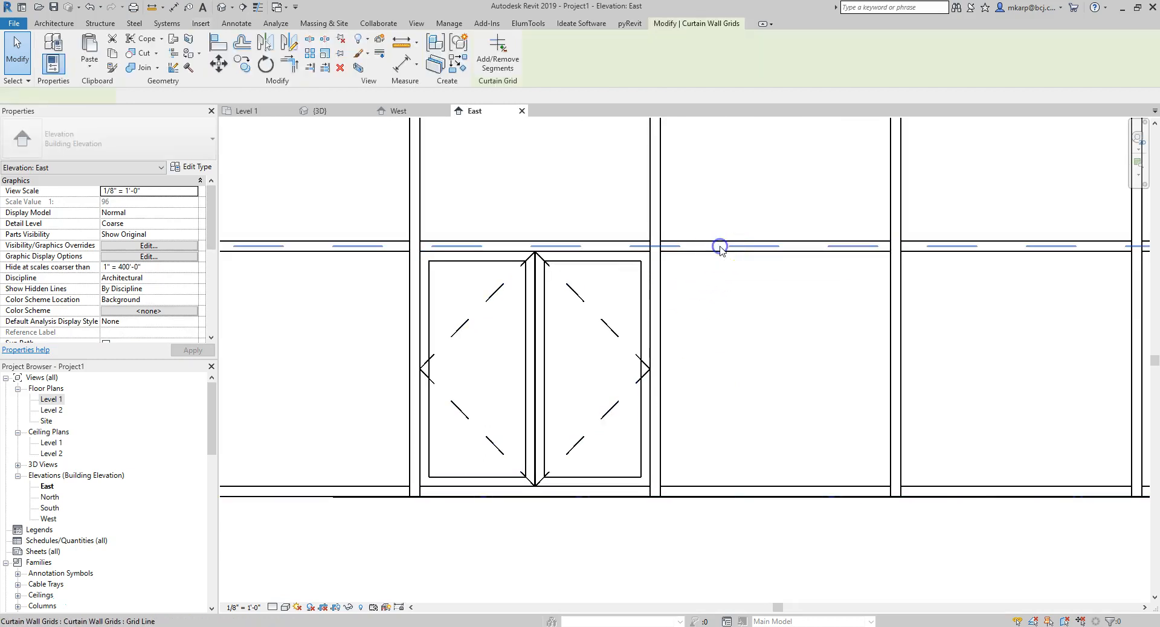
{"action": "scroll", "coordinate": [719, 257], "scroll_direction": "down", "scroll_amount": 2}
{"action": "scroll", "coordinate": [731, 256], "scroll_direction": "down", "scroll_amount": 1}
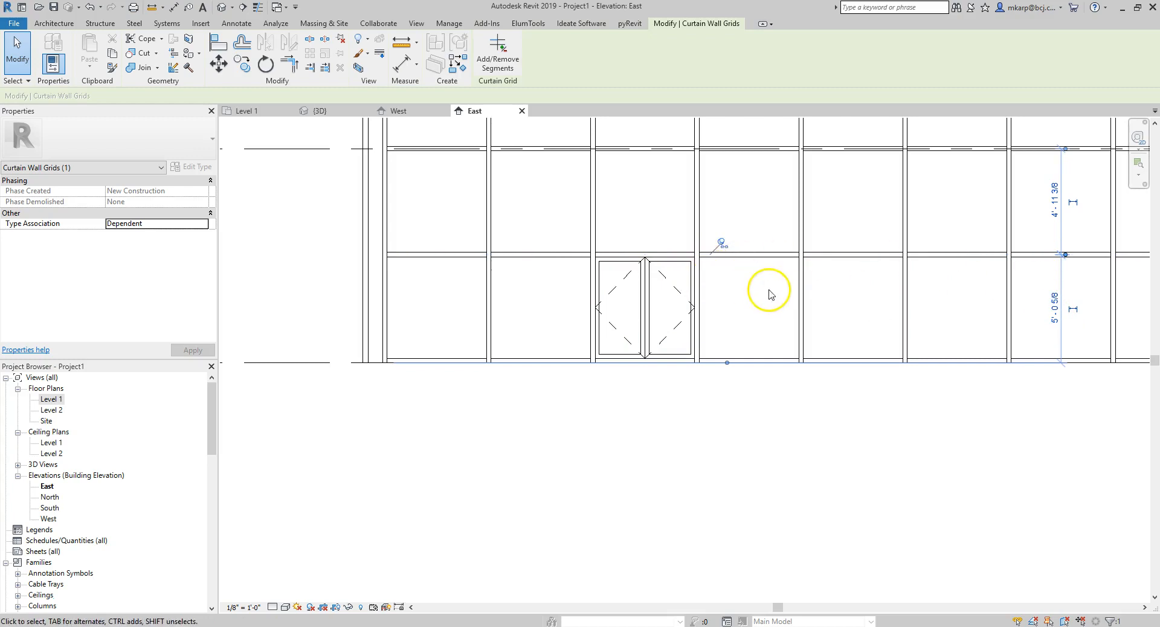
{"action": "scroll", "coordinate": [963, 325], "scroll_direction": "up", "scroll_amount": 3}
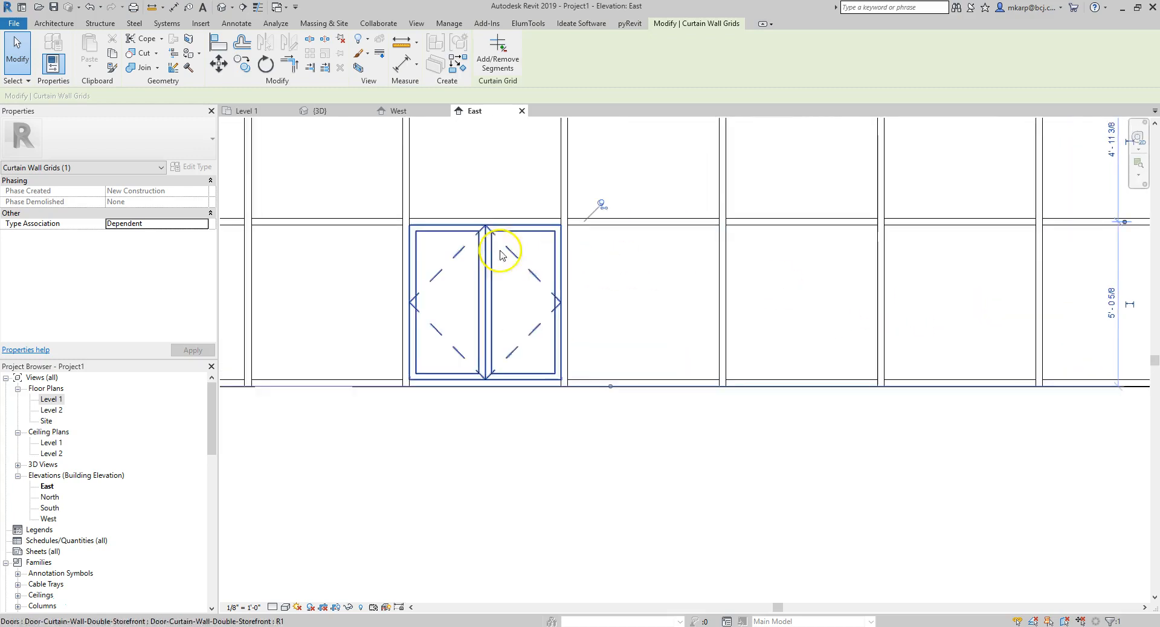
{"action": "scroll", "coordinate": [577, 270], "scroll_direction": "down", "scroll_amount": 1}
{"action": "middle_click_drag", "start_coordinate": [705, 275], "coordinate": [623, 268]}
{"action": "scroll", "coordinate": [895, 234], "scroll_direction": "up", "scroll_amount": 2}
{"action": "left_click_drag", "start_coordinate": [923, 223], "coordinate": [889, 228]}
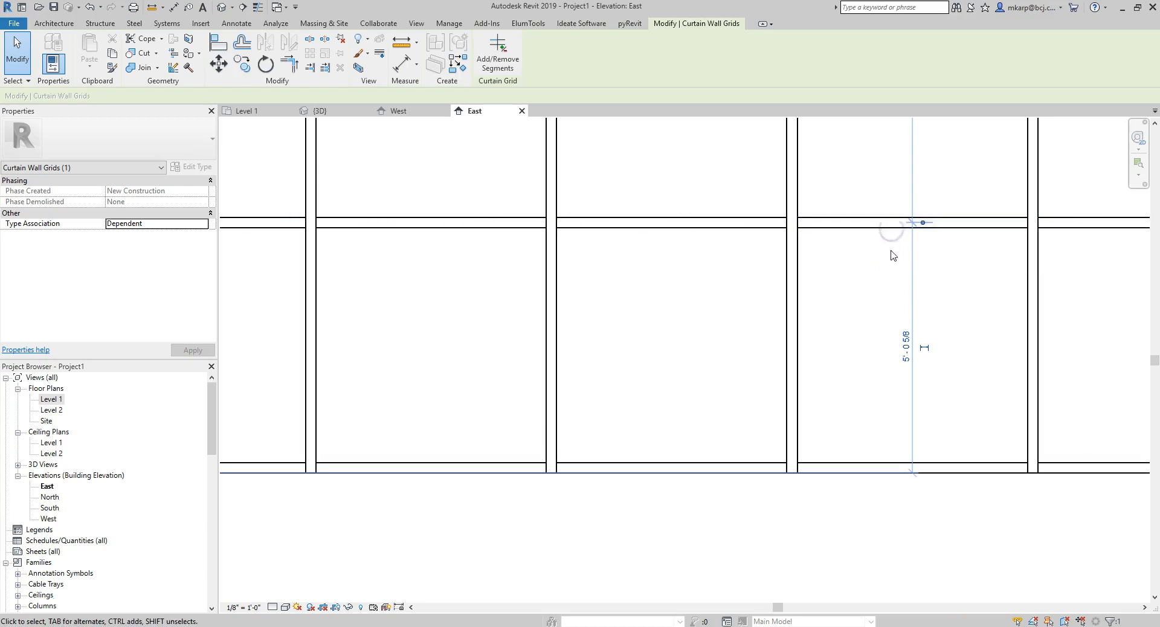
{"action": "scroll", "coordinate": [888, 278], "scroll_direction": "down", "scroll_amount": 2}
{"action": "middle_click_drag", "start_coordinate": [891, 288], "coordinate": [964, 297]}
{"action": "scroll", "coordinate": [964, 297], "scroll_direction": "down", "scroll_amount": 1}
{"action": "left_click", "coordinate": [526, 238]}
{"action": "left_click", "coordinate": [721, 229]}
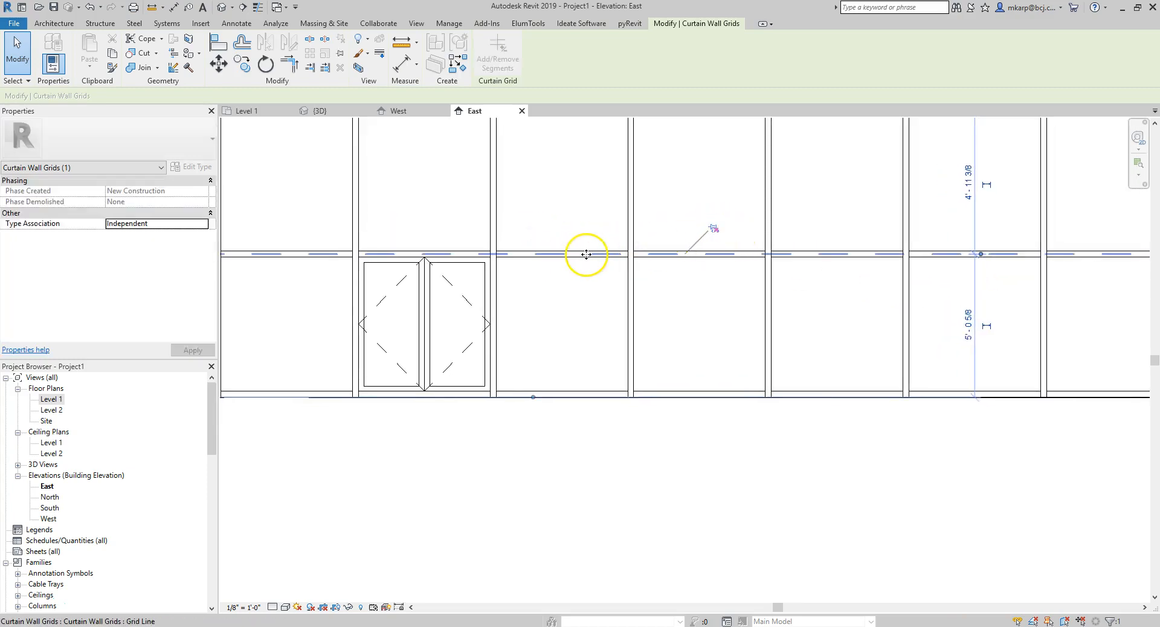
{"action": "left_click", "coordinate": [503, 418]}
{"action": "middle_click_drag", "start_coordinate": [502, 420], "coordinate": [500, 432]}
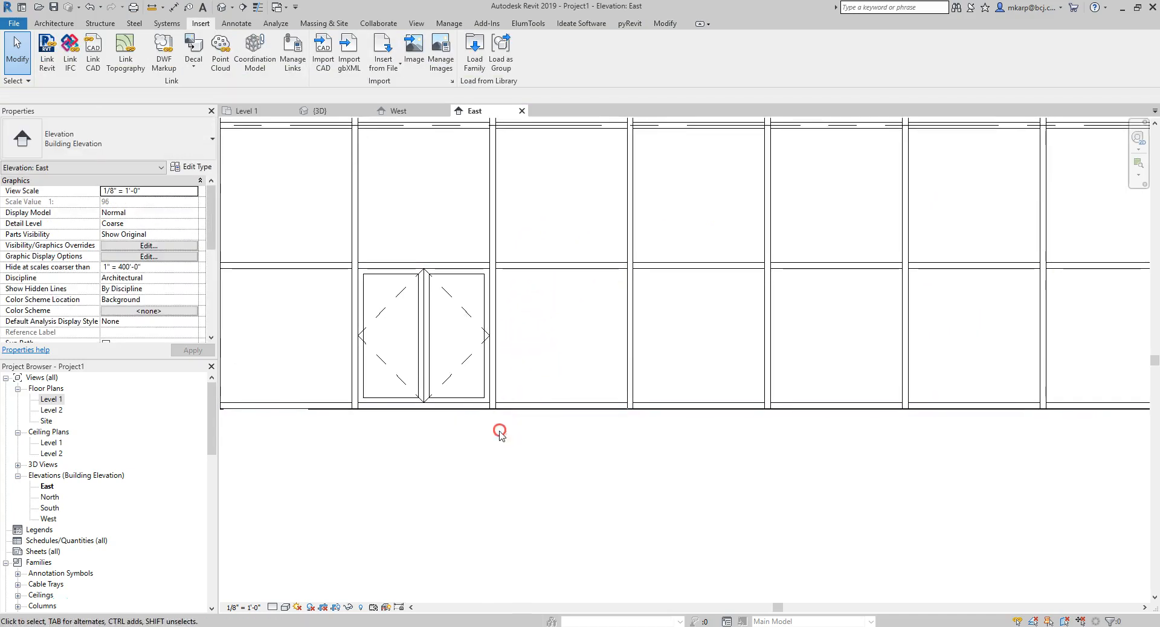
Step: Dimension the height from the curtain wall's base to the underside of the mullion above the door, beside the door
{"action": "key", "text": "d"}
{"action": "key", "text": "i"}
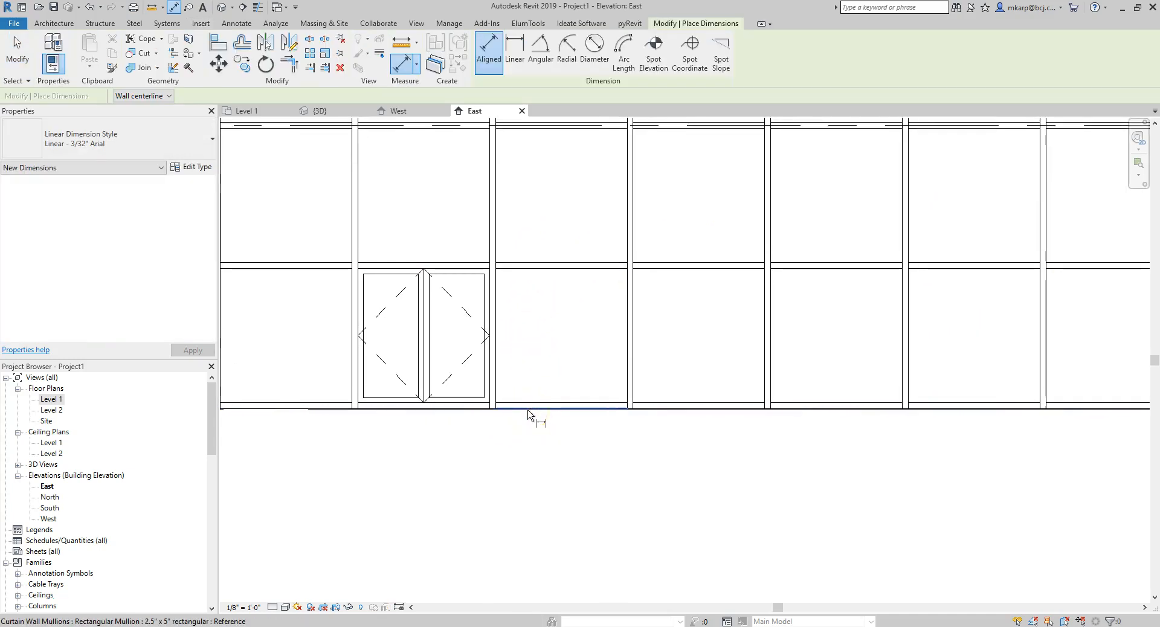
{"action": "left_click", "coordinate": [527, 412]}
{"action": "left_click", "coordinate": [531, 267]}
{"action": "left_click", "coordinate": [562, 314]}
{"action": "left_click", "coordinate": [574, 340]}
{"action": "key", "text": "Escape"}
{"action": "key", "text": "Escape"}
{"action": "scroll", "coordinate": [520, 310], "scroll_direction": "up", "scroll_amount": 2}
{"action": "middle_click_drag", "start_coordinate": [544, 321], "coordinate": [562, 328]}
{"action": "key", "text": "Tab"}
{"action": "key", "text": "Tab"}
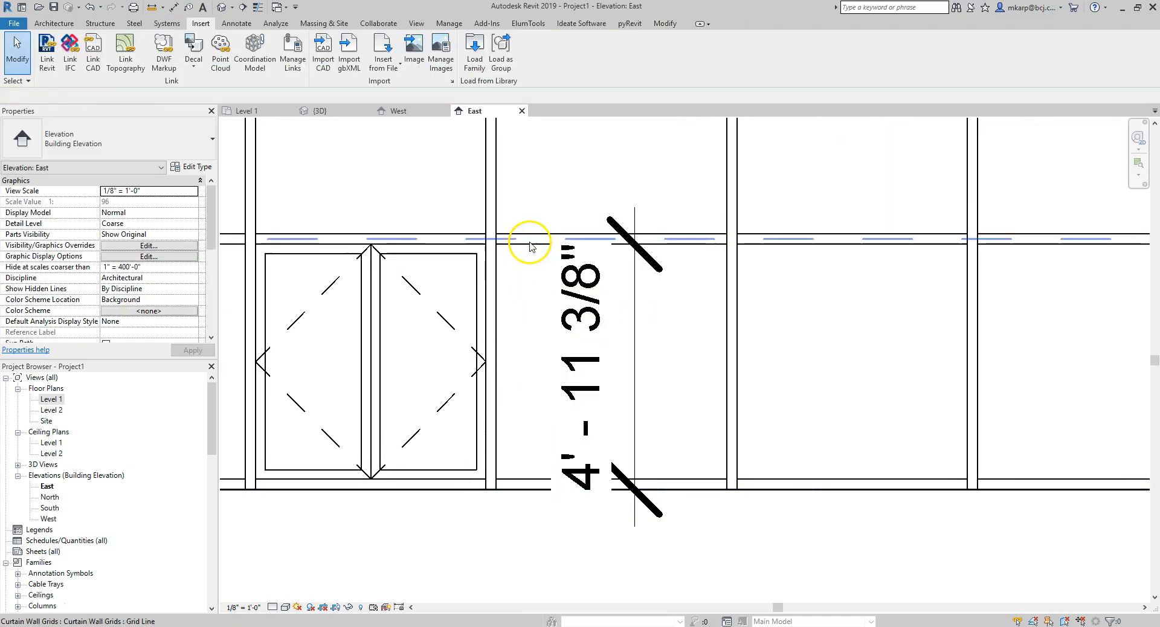
{"action": "left_click", "coordinate": [529, 242]}
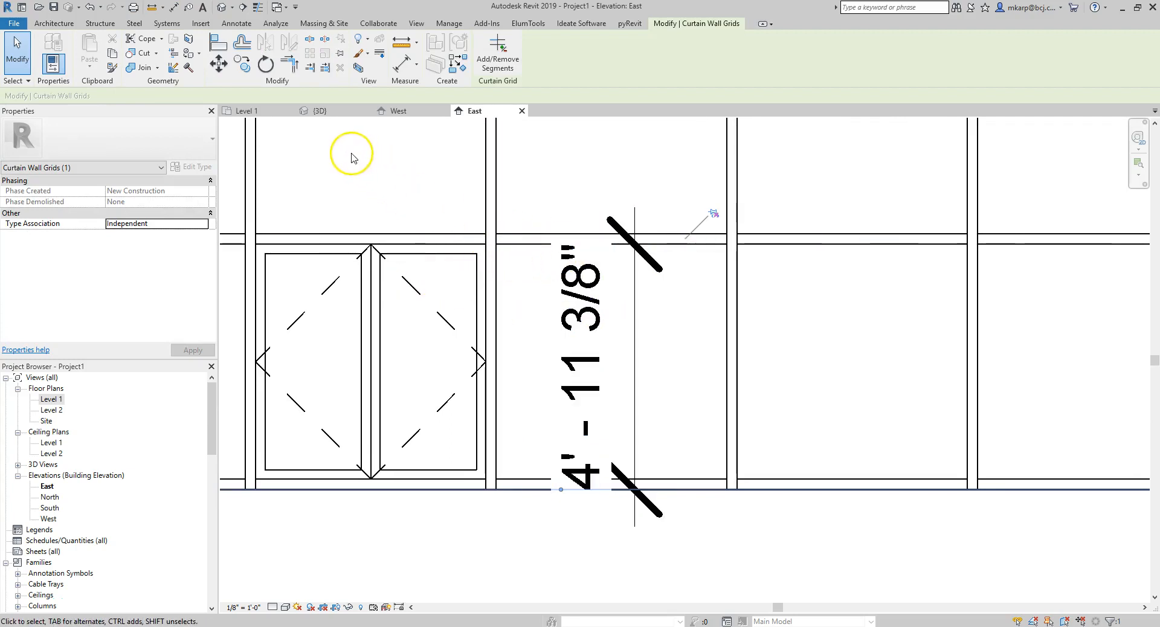
{"action": "left_click", "coordinate": [237, 68]}
{"action": "left_click", "coordinate": [533, 214]}
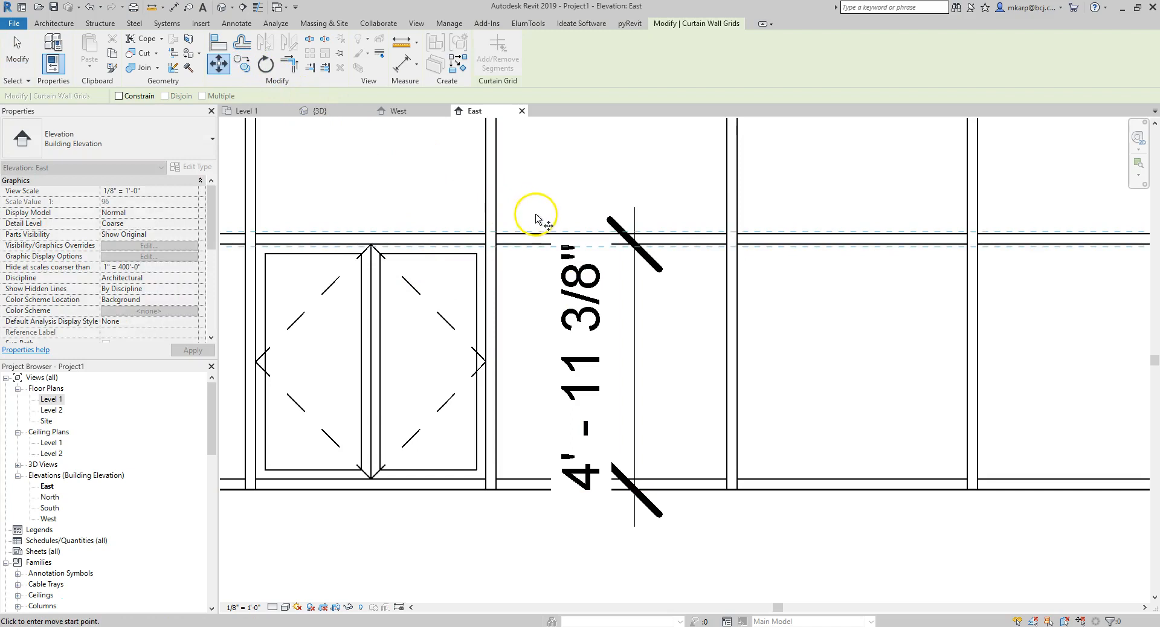
{"action": "key", "text": "Escape"}
{"action": "key", "text": "Escape"}
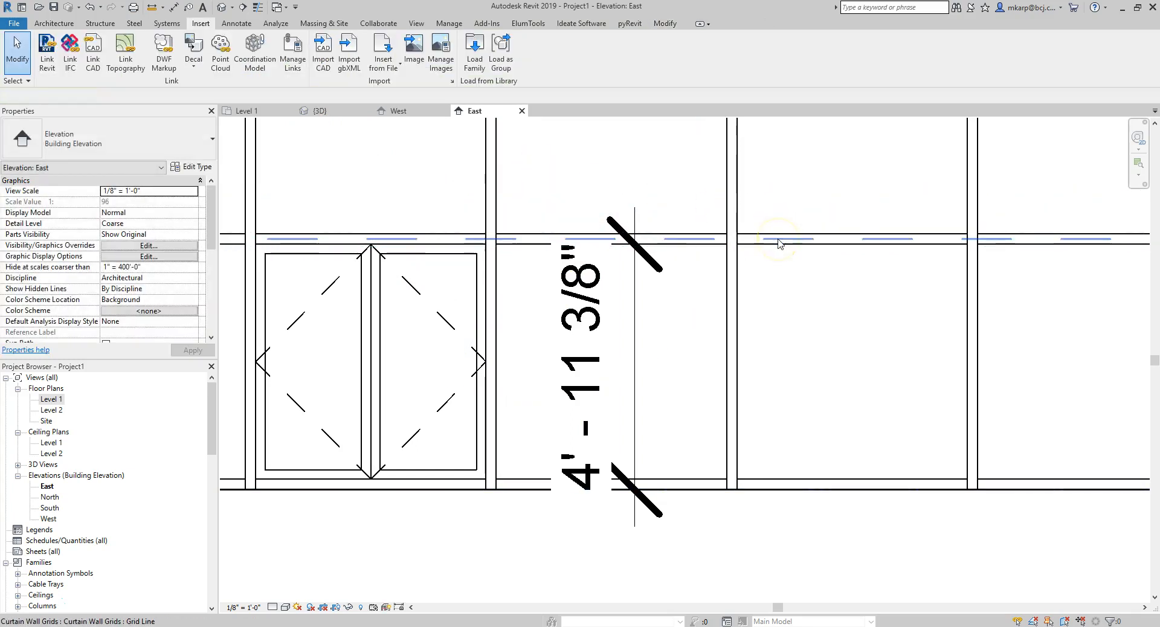
Step: Move the horizontal grid line above the door upward to a dimensioned height of 5' - 10 31/32"
{"action": "left_click", "coordinate": [778, 243]}
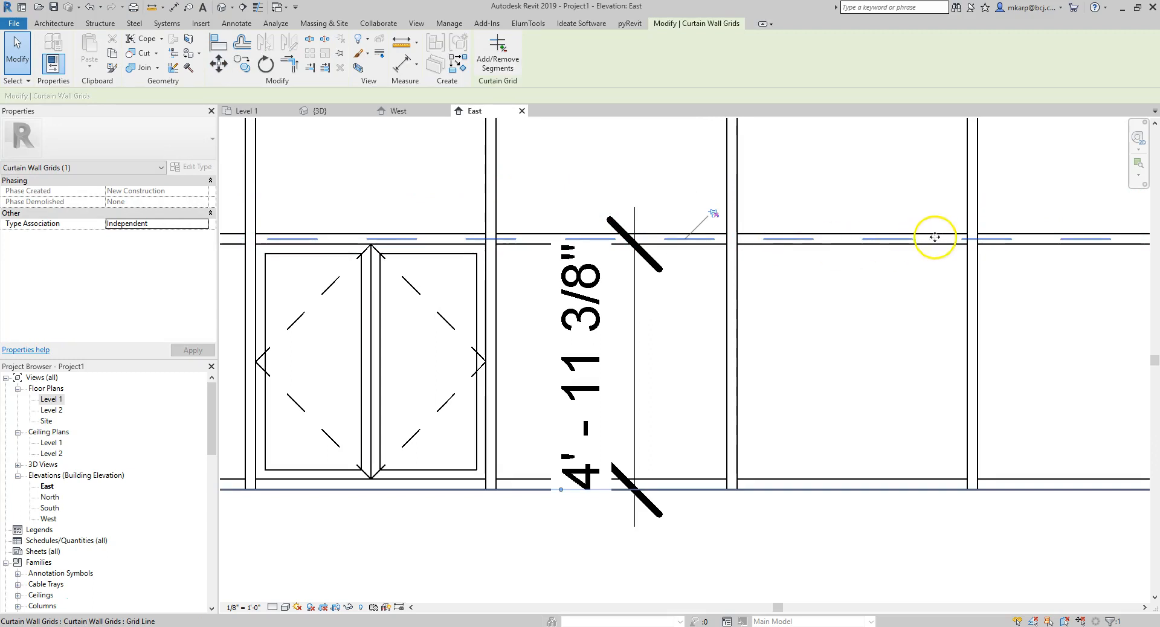
{"action": "left_click", "coordinate": [223, 64]}
{"action": "left_click", "coordinate": [777, 199]}
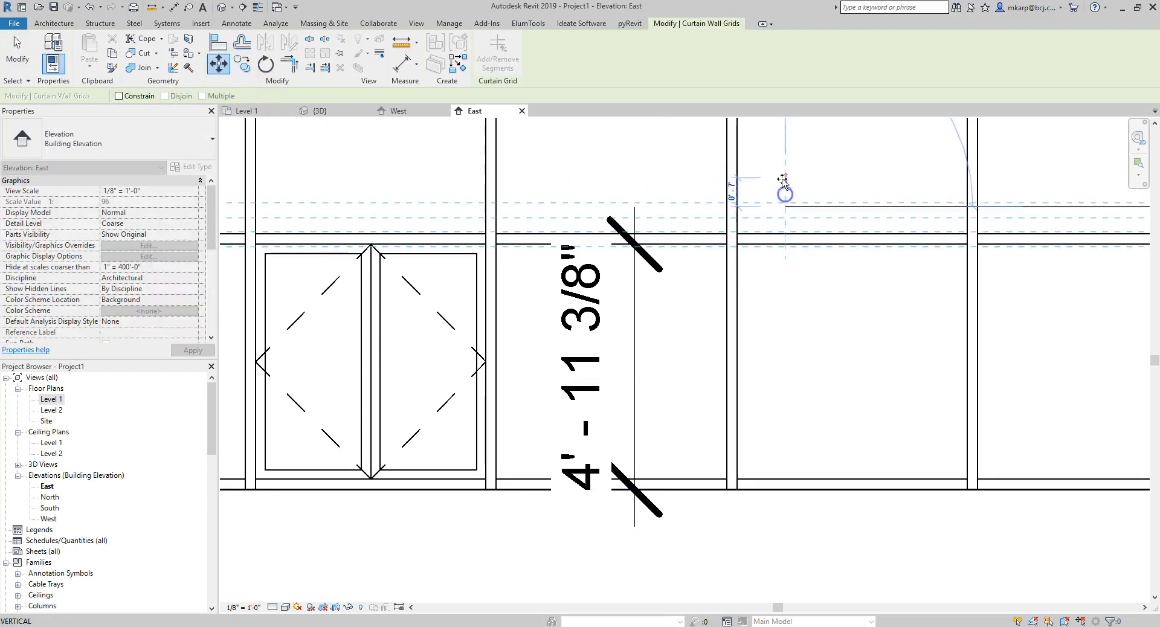
{"action": "key", "text": "Return"}
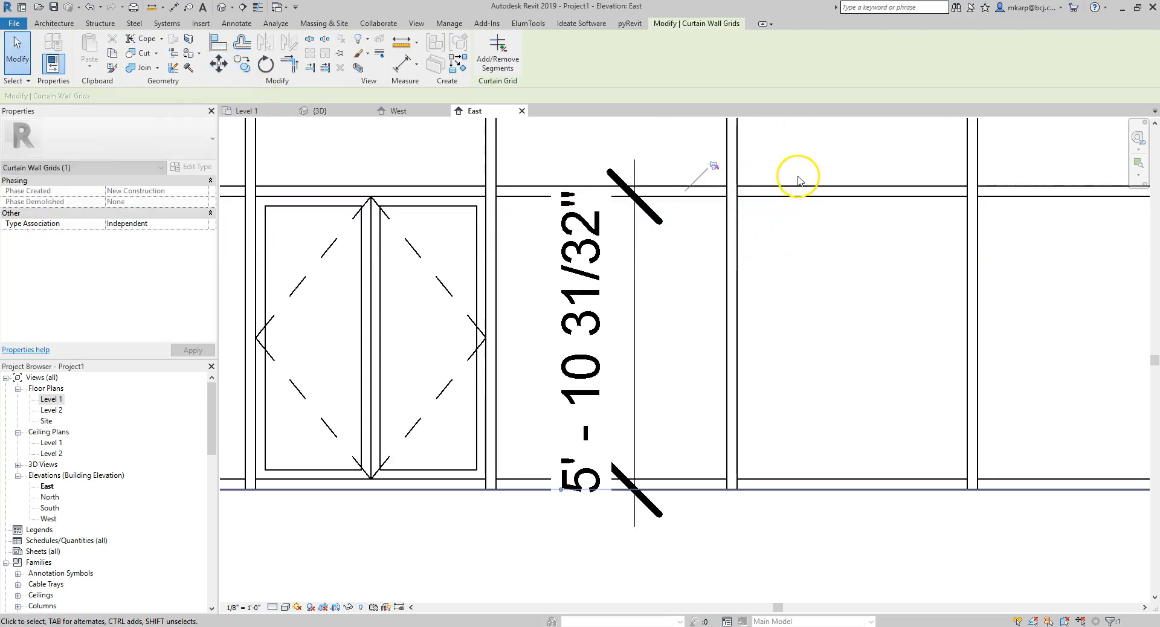
Step: Move the same horizontal grid line up by another 1/32" to a height of 5' - 11"
{"action": "scroll", "coordinate": [664, 275], "scroll_direction": "down", "scroll_amount": 1}
{"action": "middle_click_drag", "start_coordinate": [665, 276], "coordinate": [702, 316]}
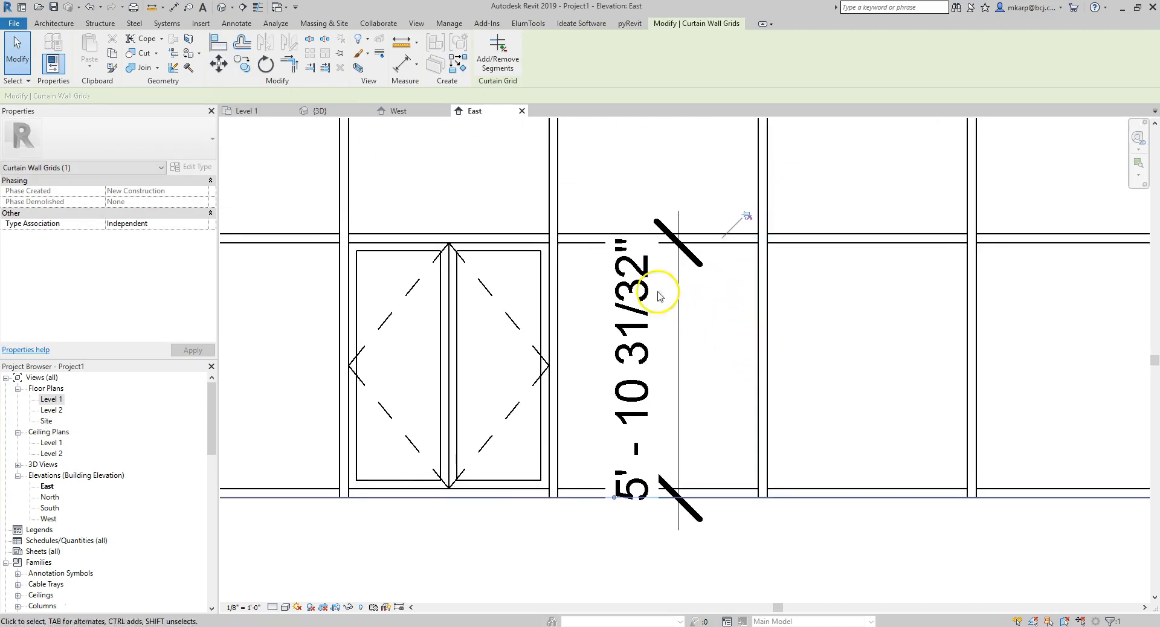
{"action": "left_click", "coordinate": [220, 63]}
{"action": "left_click", "coordinate": [858, 206]}
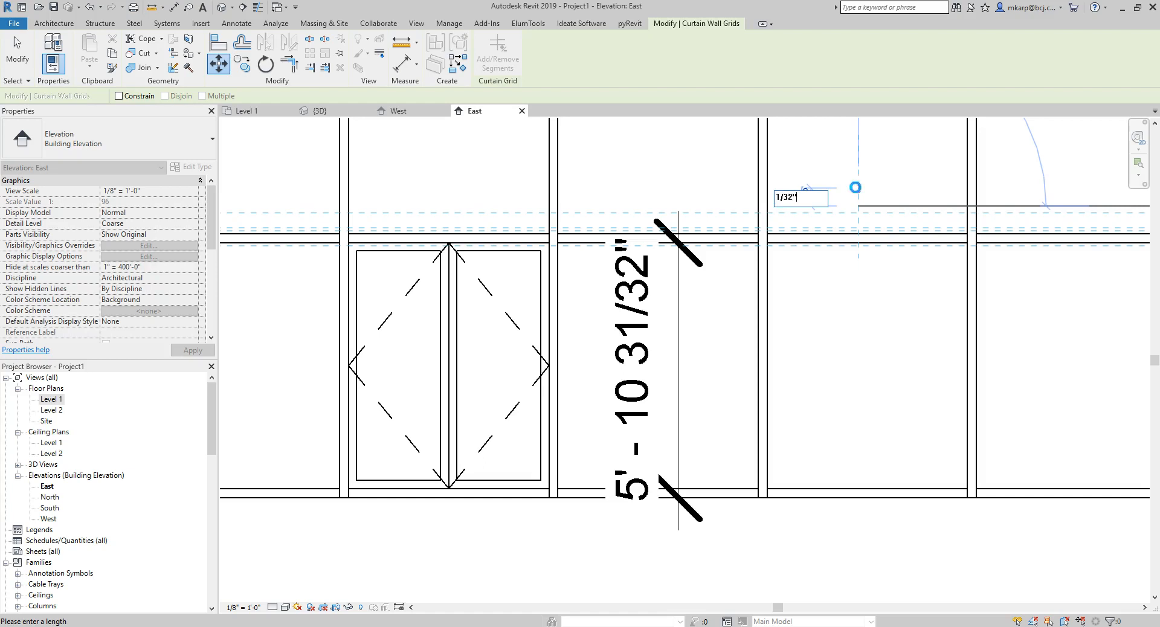
{"action": "key", "text": "Return"}
Step: Raise the horizontal grid line above the door by 1' 1" for a 7' - 0" door height
{"action": "left_click", "coordinate": [376, 191]}
{"action": "left_click", "coordinate": [223, 65]}
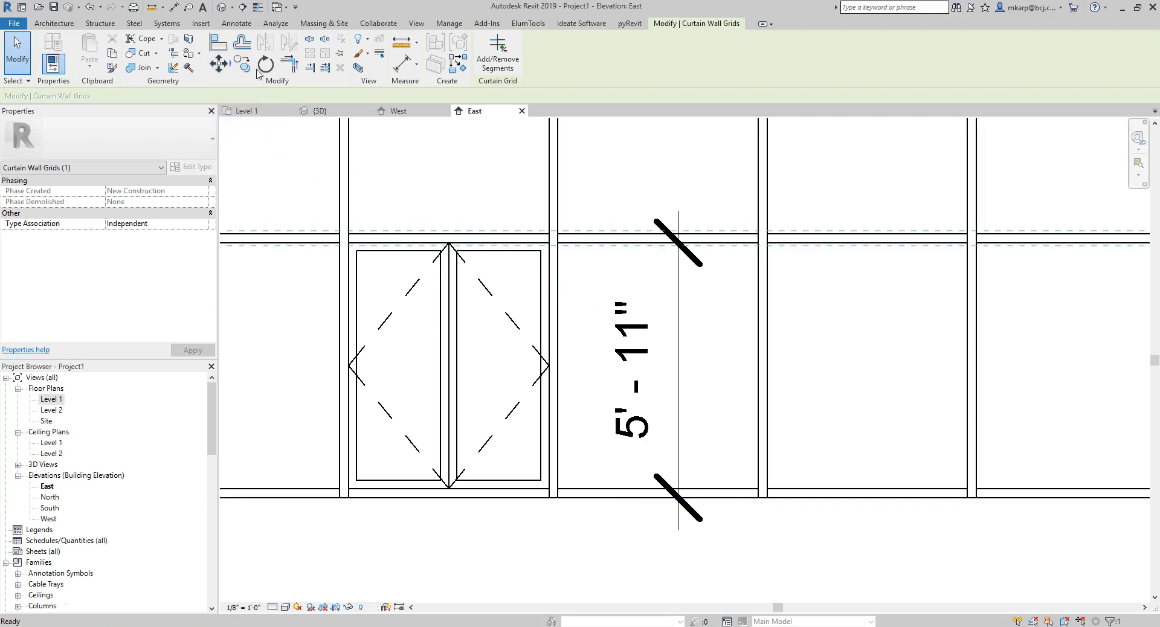
{"action": "left_click", "coordinate": [623, 189]}
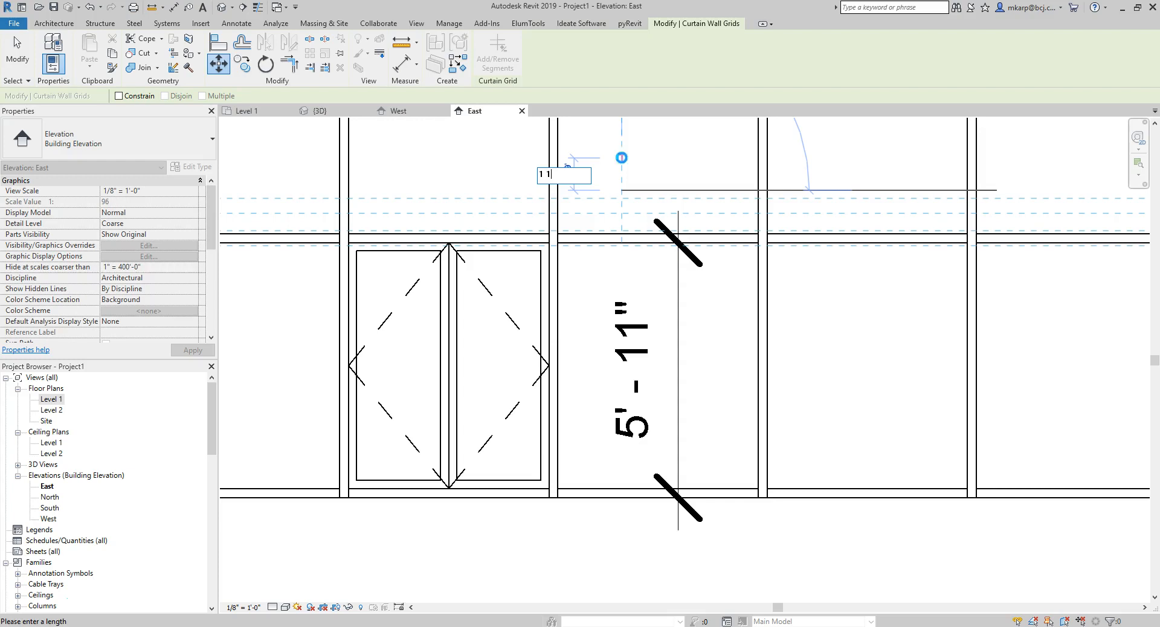
{"action": "key", "text": "Return"}
{"action": "scroll", "coordinate": [689, 281], "scroll_direction": "down", "scroll_amount": 1}
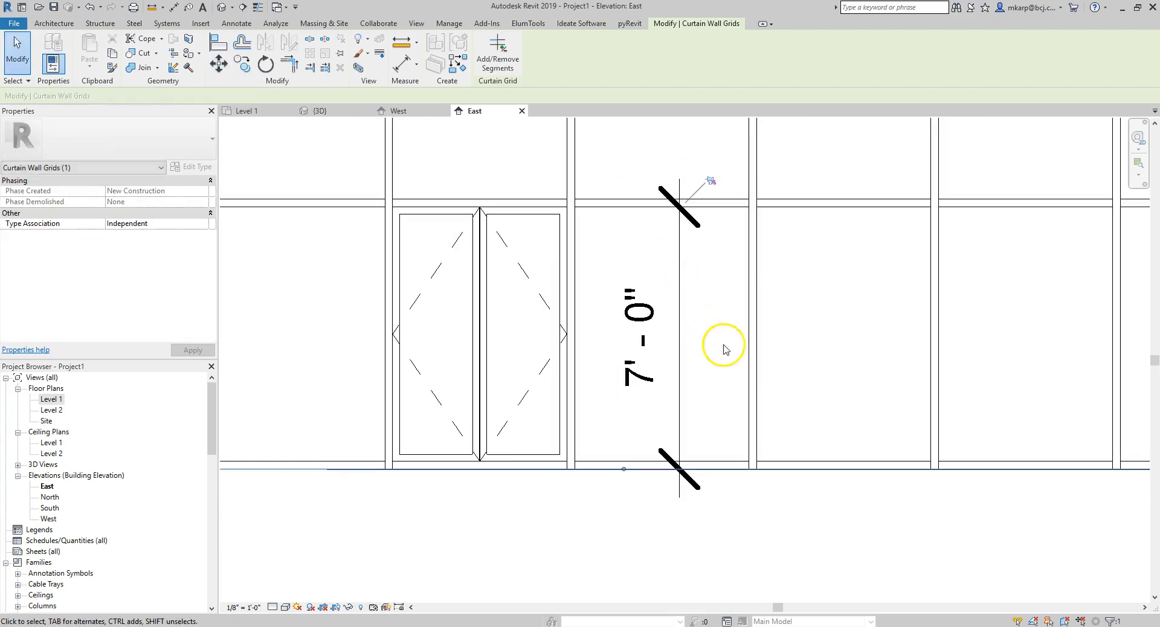
Step: Delete the vertical height dimension beside the storefront door
{"action": "left_click", "coordinate": [796, 387]}
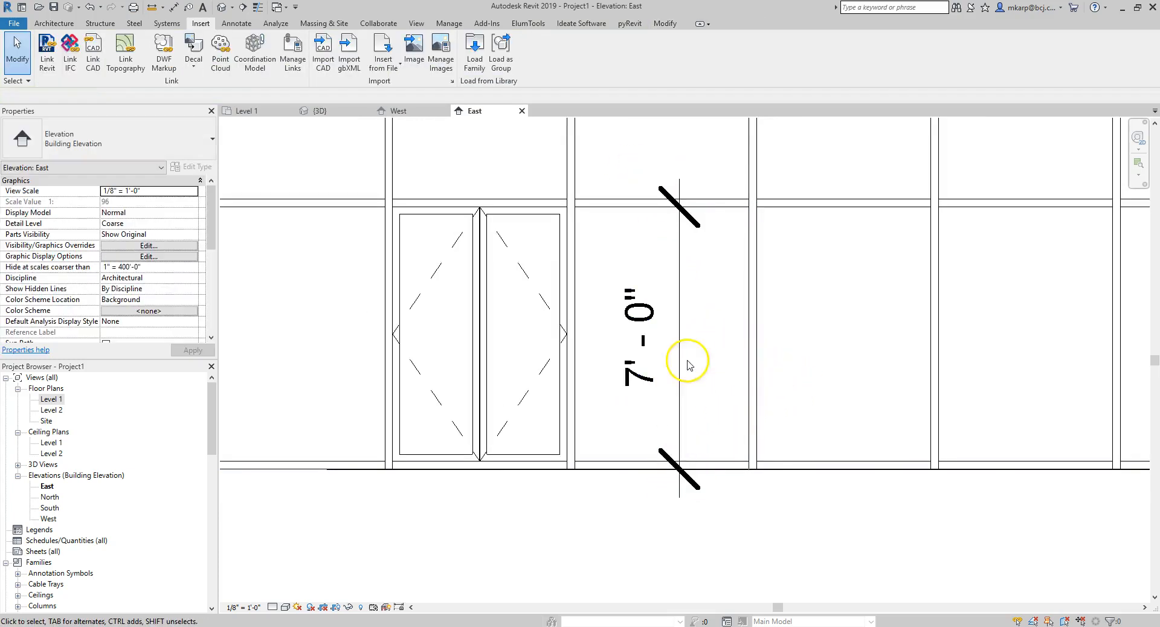
{"action": "left_click", "coordinate": [709, 232]}
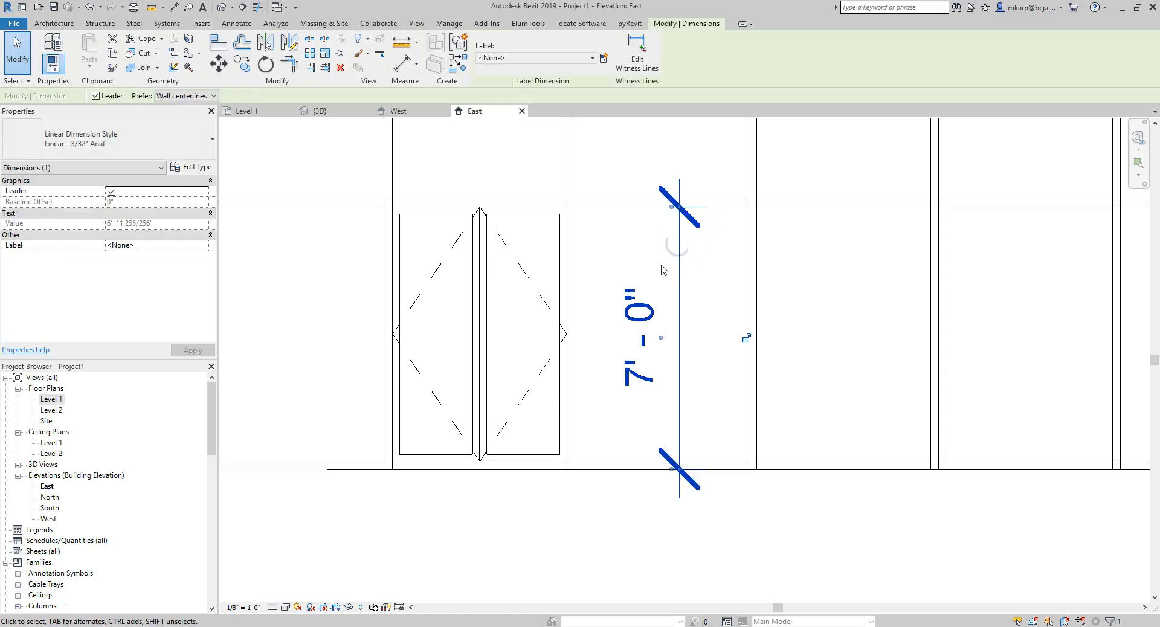
{"action": "key", "text": "Delete"}
Step: Dimension the clear width between the two vertical mullions flanking the door, just above the door
{"action": "scroll", "coordinate": [427, 199], "scroll_direction": "up", "scroll_amount": 1}
{"action": "middle_click_drag", "start_coordinate": [427, 198], "coordinate": [517, 325]}
{"action": "scroll", "coordinate": [517, 326], "scroll_direction": "down", "scroll_amount": 2}
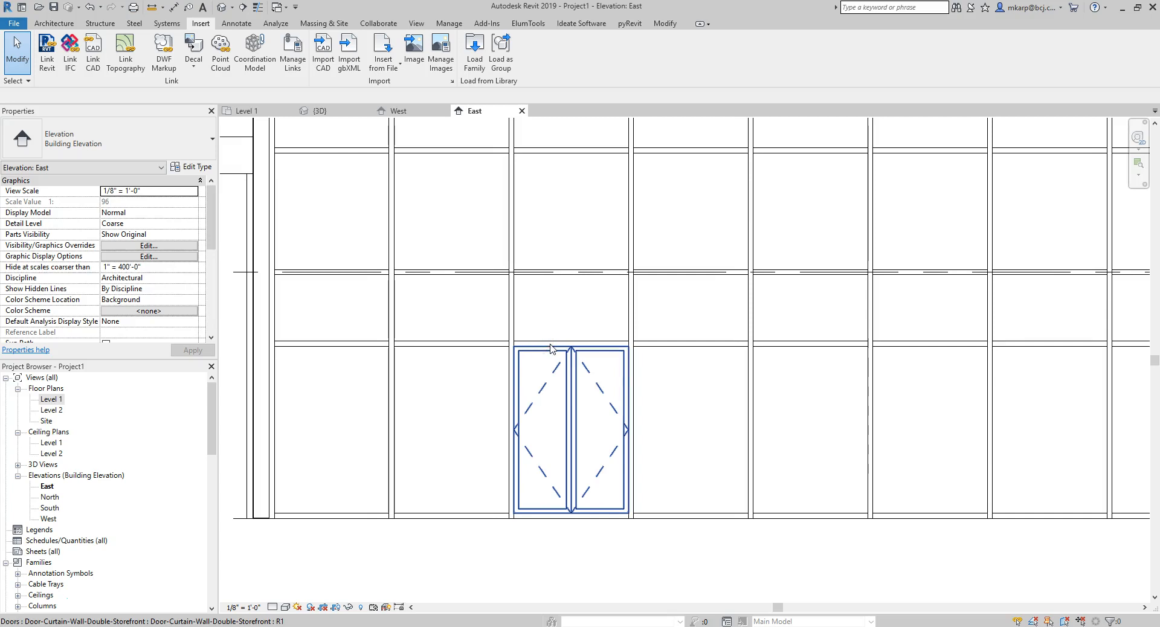
{"action": "key", "text": "i"}
{"action": "scroll", "coordinate": [511, 320], "scroll_direction": "up", "scroll_amount": 3}
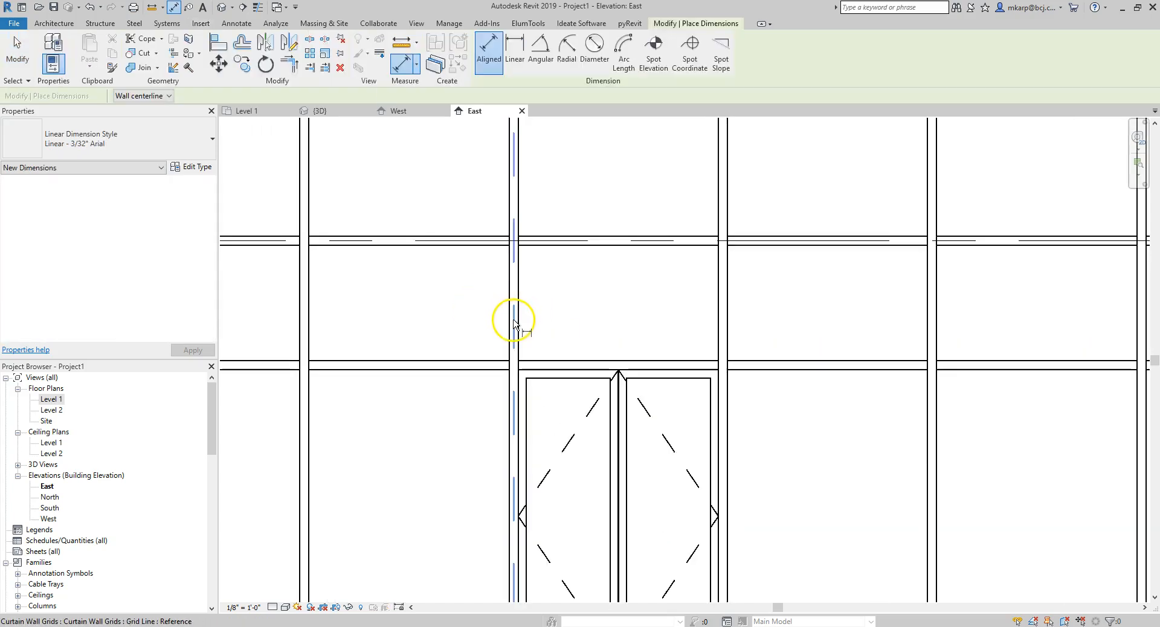
{"action": "left_click", "coordinate": [521, 334]}
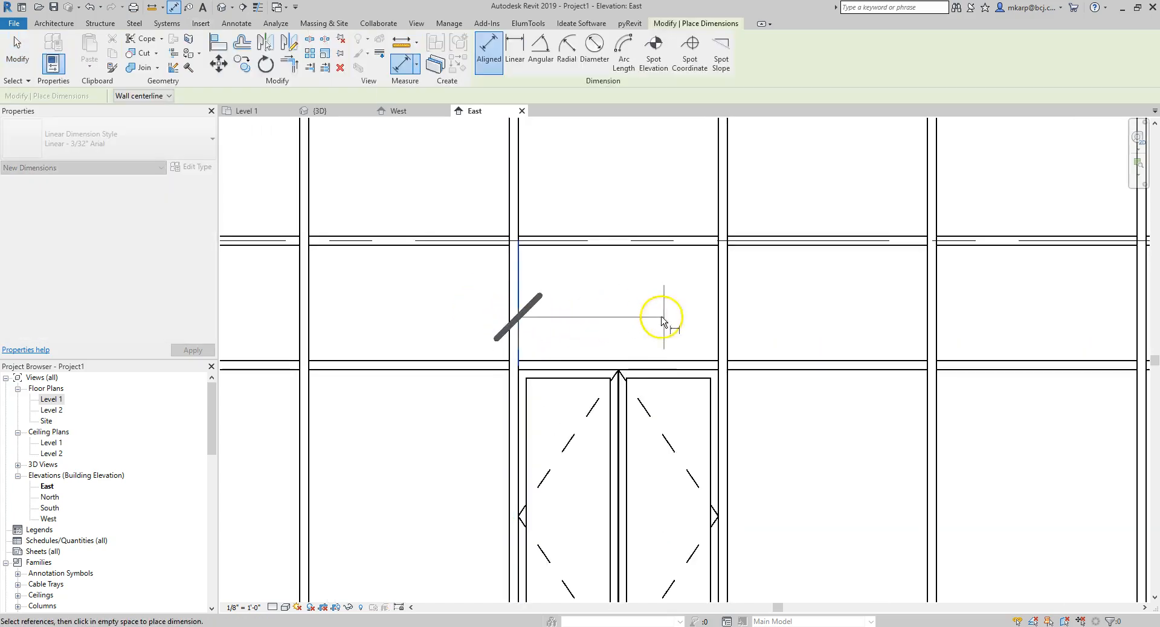
{"action": "left_click", "coordinate": [721, 322]}
{"action": "left_click", "coordinate": [787, 312]}
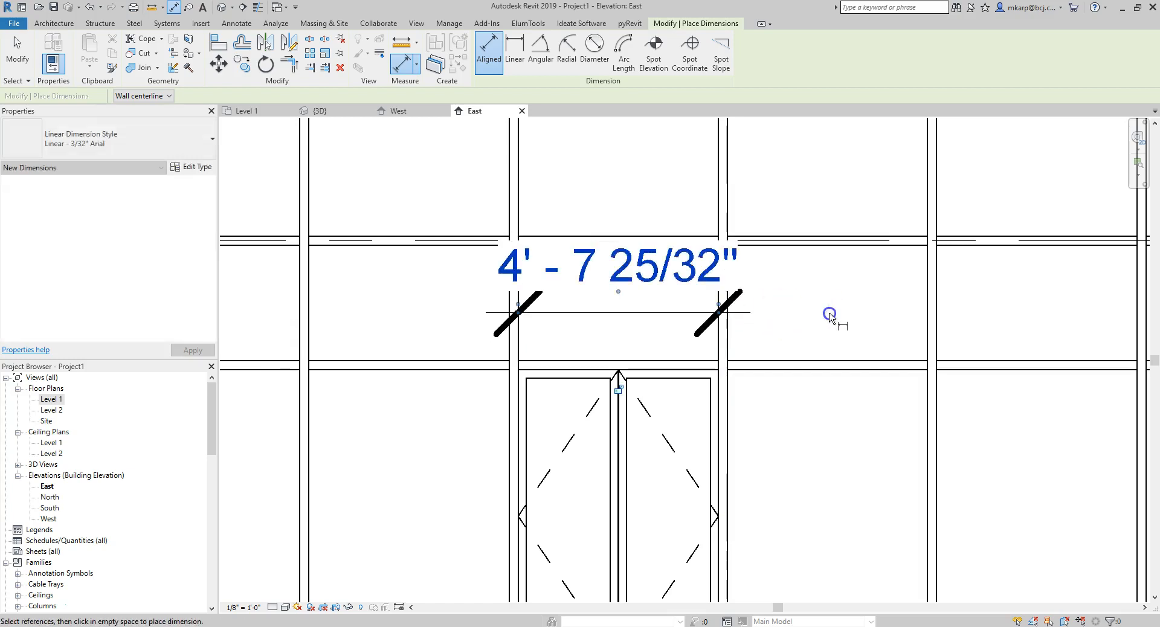
{"action": "key", "text": "Escape"}
{"action": "key", "text": "Escape"}
Step: Unpin the vertical grid line at the door's south side and move it south by 7/32", and again to a 6' - 0" clear width
{"action": "scroll", "coordinate": [747, 333], "scroll_direction": "down", "scroll_amount": 2}
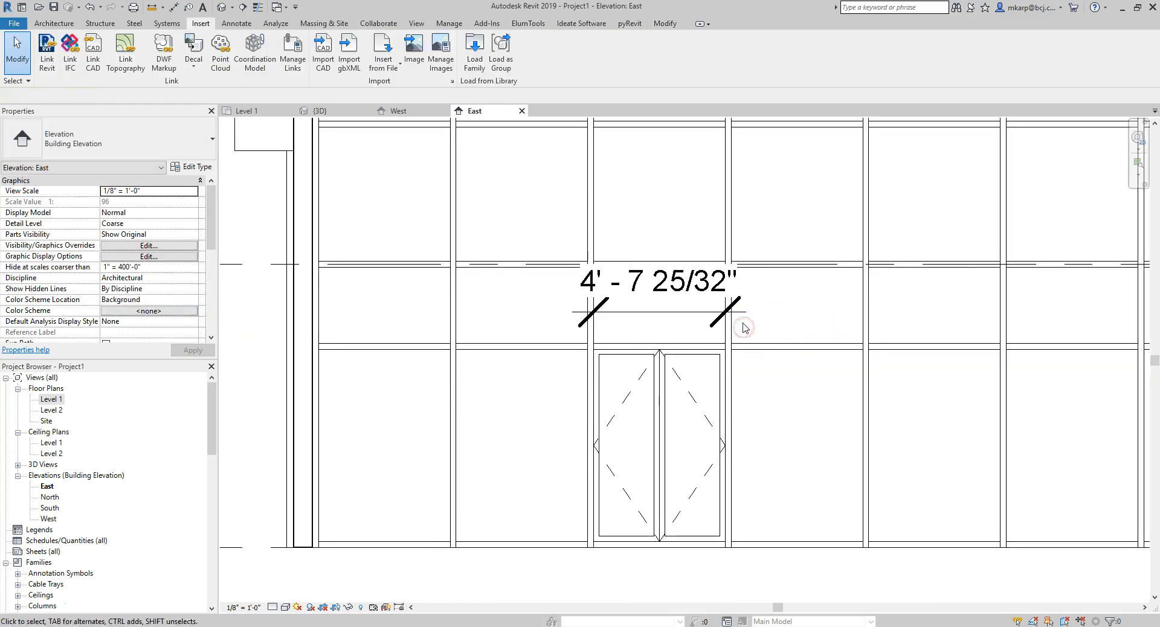
{"action": "left_click", "coordinate": [590, 245]}
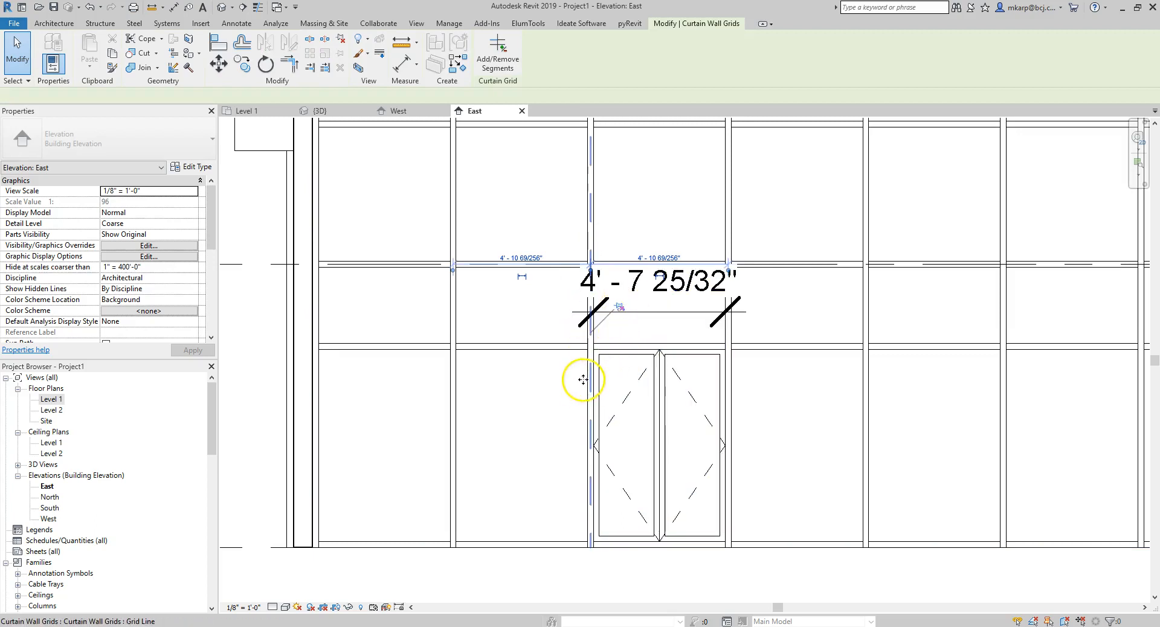
{"action": "left_click", "coordinate": [219, 64]}
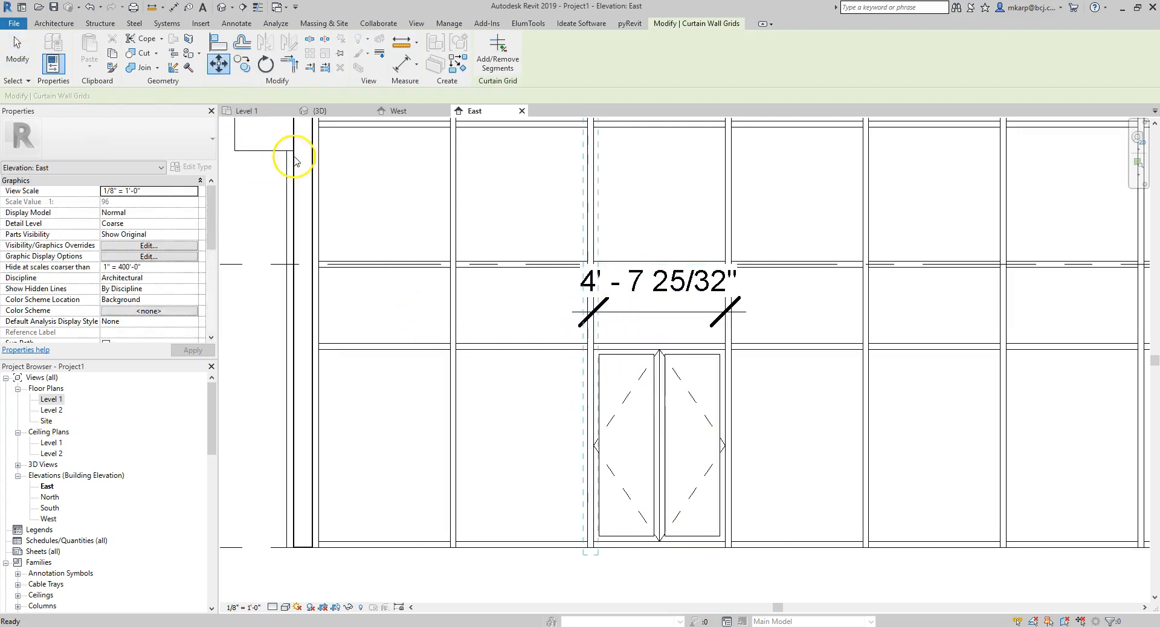
{"action": "left_click", "coordinate": [529, 433]}
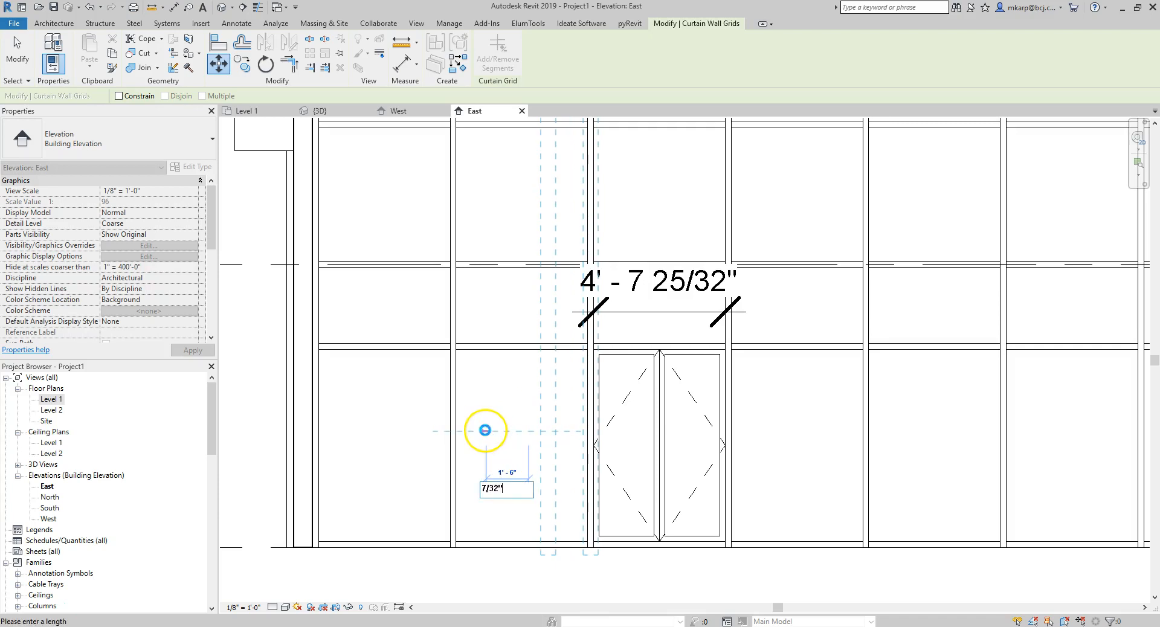
{"action": "key", "text": "Return"}
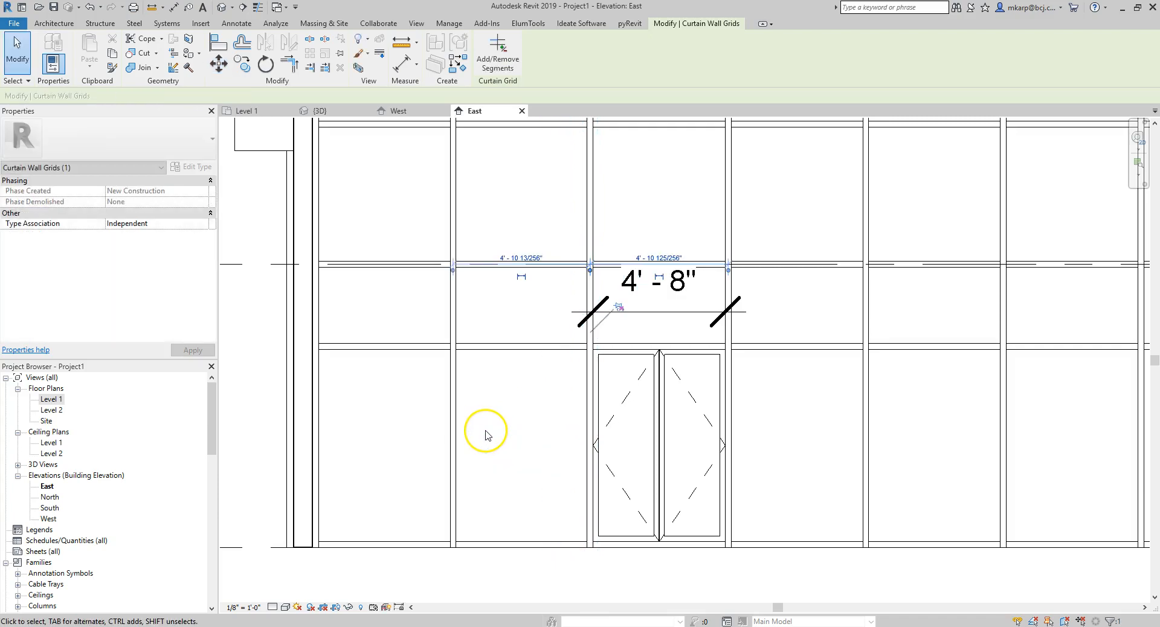
{"action": "left_click", "coordinate": [218, 61]}
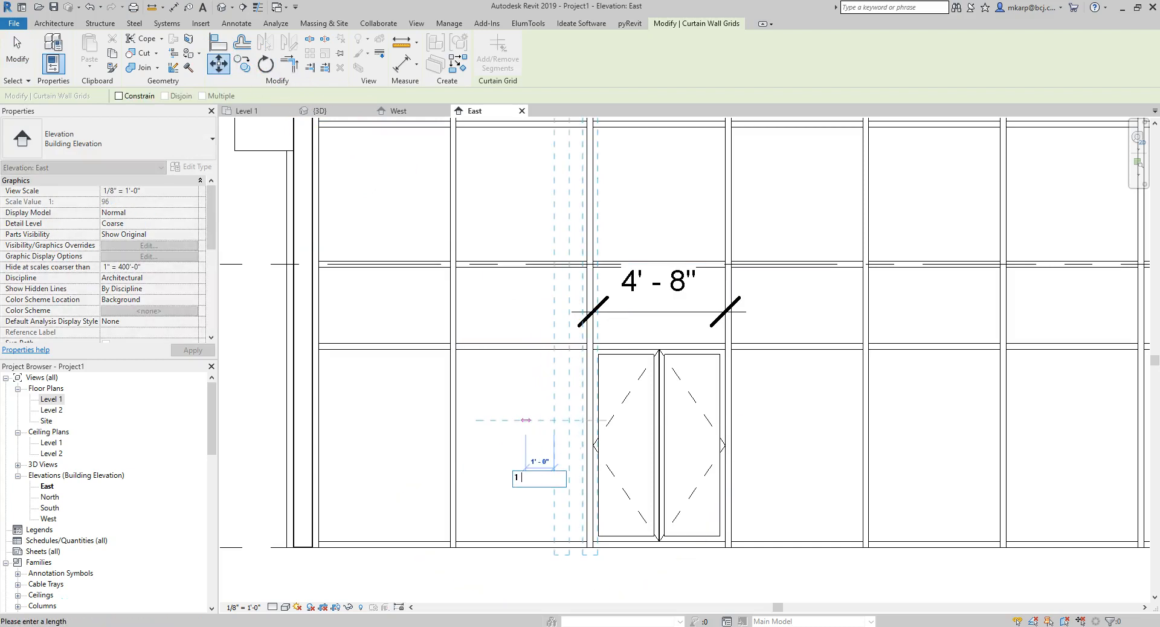
{"action": "key", "text": "Return"}
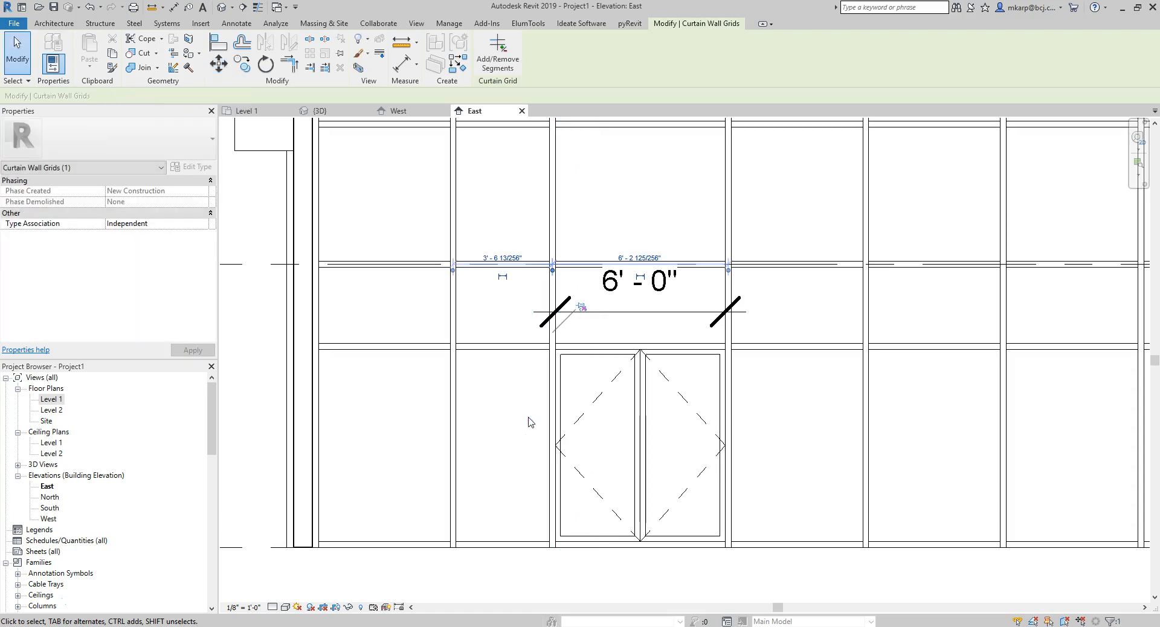
Step: Check the storefront door's width and height properties in the East elevation
{"action": "key", "text": "Escape"}
{"action": "scroll", "coordinate": [683, 487], "scroll_direction": "down", "scroll_amount": 2}
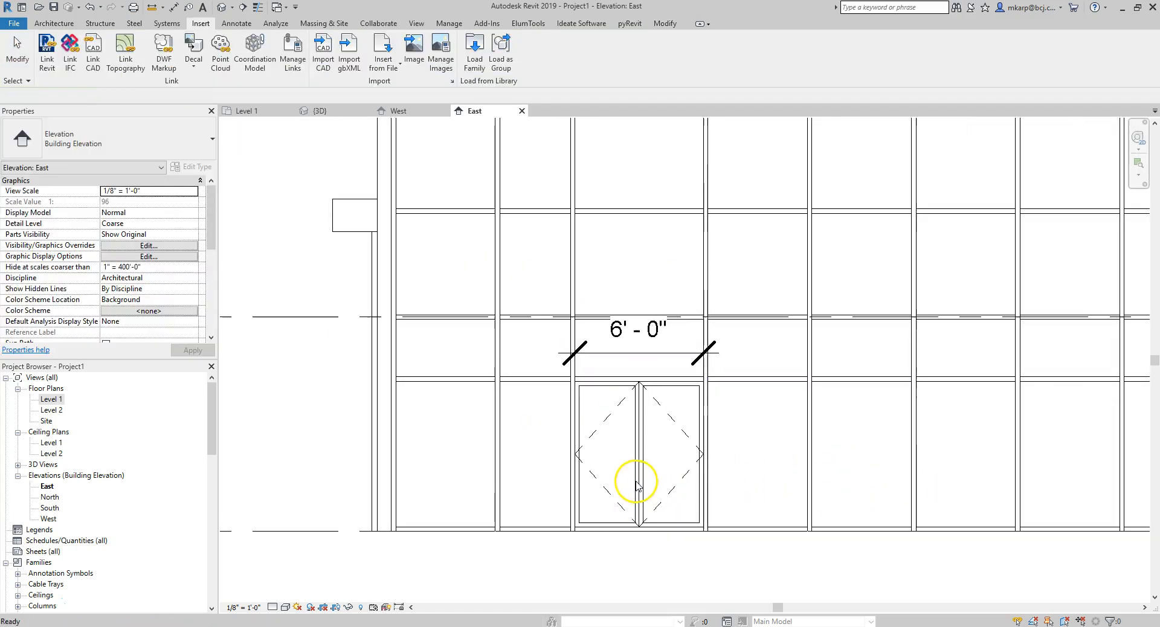
{"action": "left_click", "coordinate": [603, 417]}
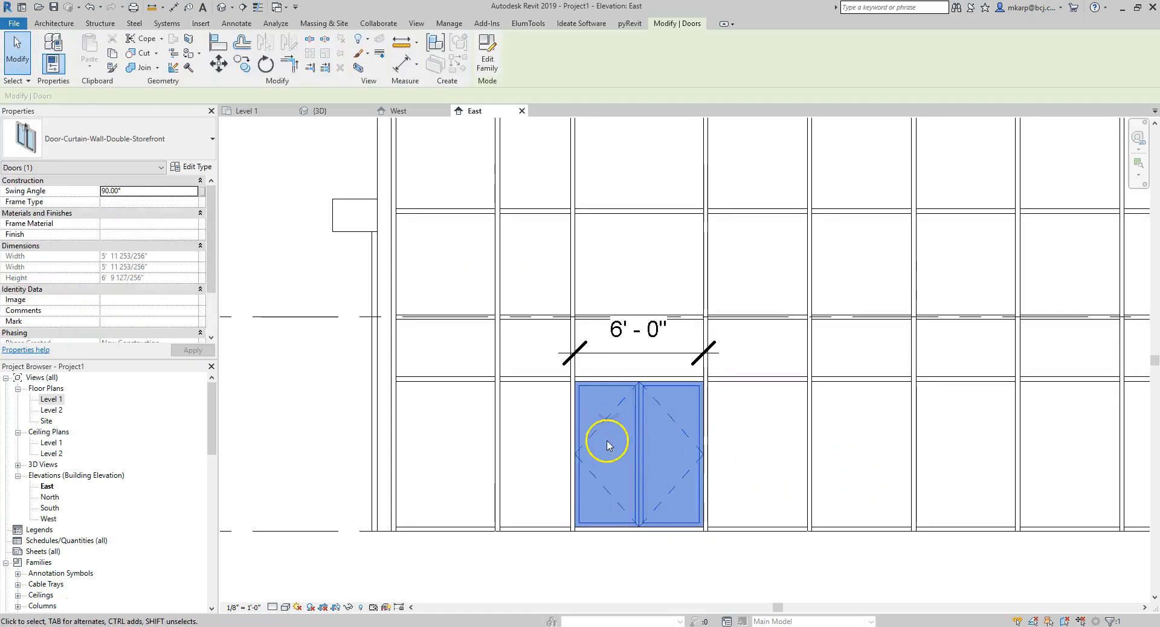
{"action": "key", "text": "Escape"}
Step: Delete the 2.5" x 5" rectangular mullion running beneath the storefront door in the 3D view
{"action": "left_click", "coordinate": [317, 111]}
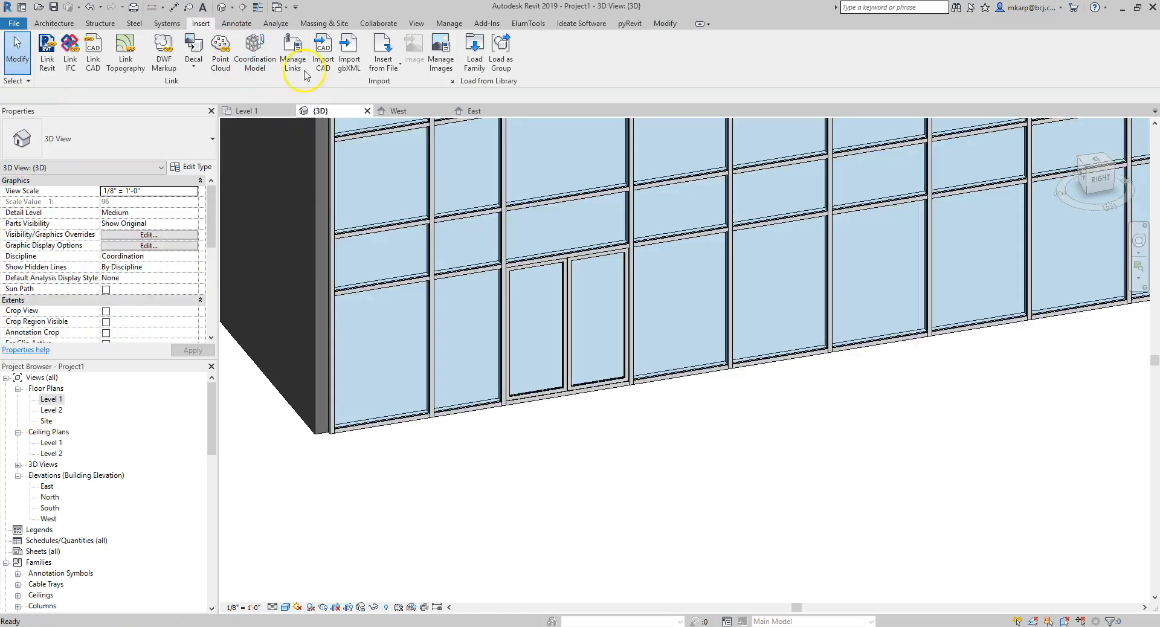
{"action": "scroll", "coordinate": [571, 284], "scroll_direction": "down", "scroll_amount": 3}
{"action": "middle_click_drag", "start_coordinate": [598, 355], "coordinate": [626, 398], "text": "shift"}
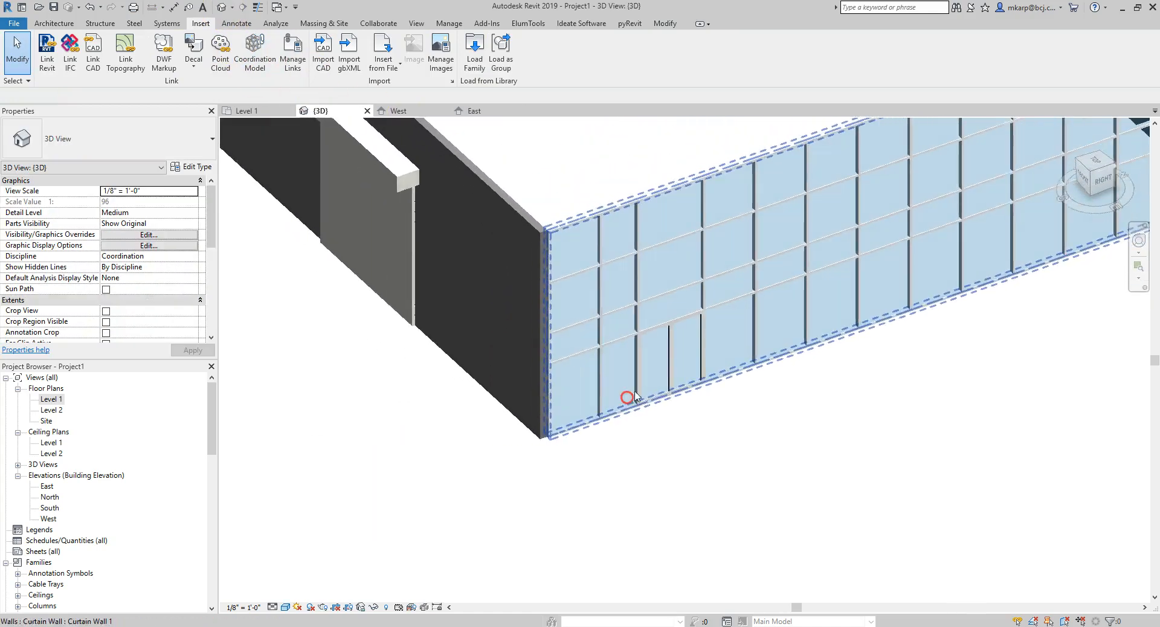
{"action": "scroll", "coordinate": [658, 394], "scroll_direction": "up", "scroll_amount": 4}
{"action": "scroll", "coordinate": [669, 397], "scroll_direction": "up", "scroll_amount": 4}
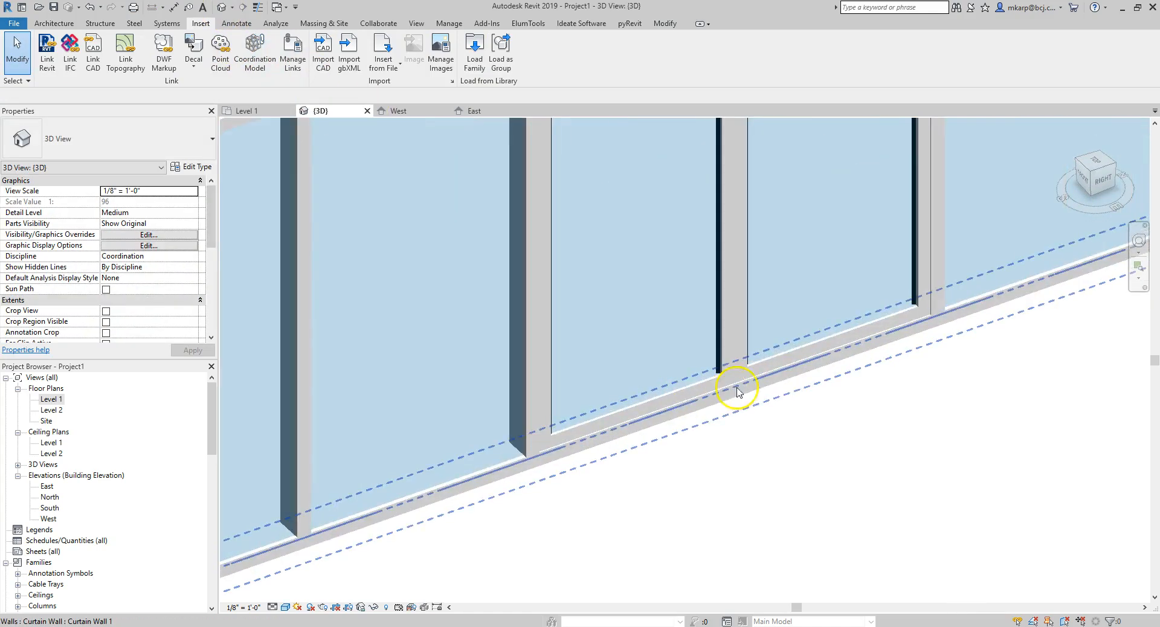
{"action": "left_click", "coordinate": [804, 366]}
{"action": "scroll", "coordinate": [785, 384], "scroll_direction": "down", "scroll_amount": 3}
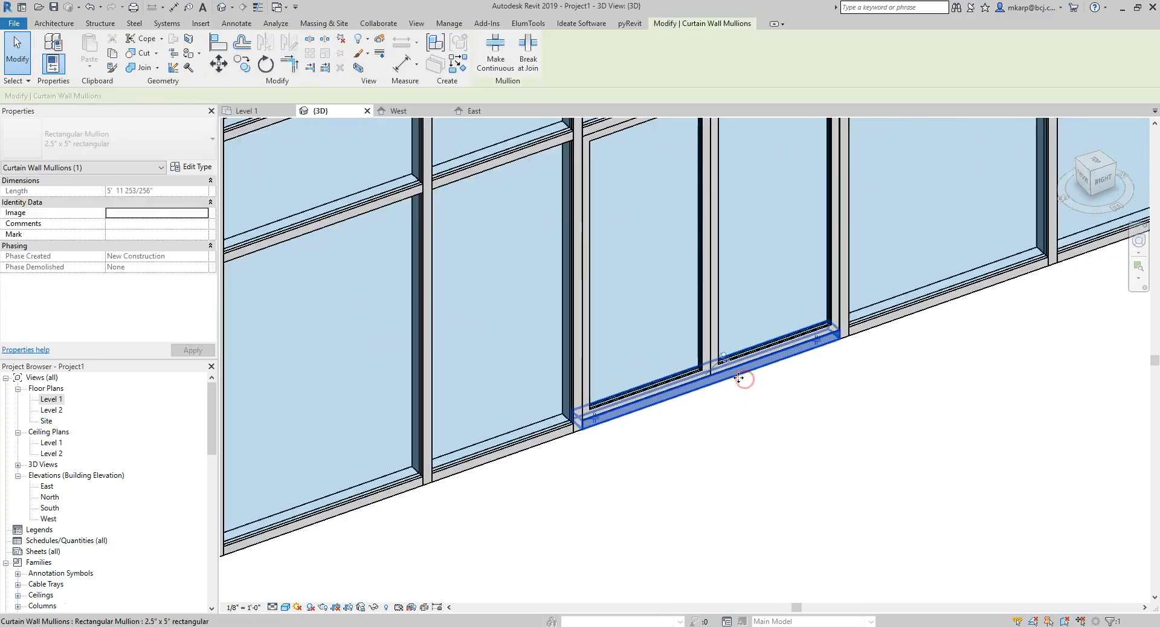
{"action": "scroll", "coordinate": [732, 362], "scroll_direction": "up", "scroll_amount": 5}
{"action": "scroll", "coordinate": [702, 336], "scroll_direction": "down", "scroll_amount": 2}
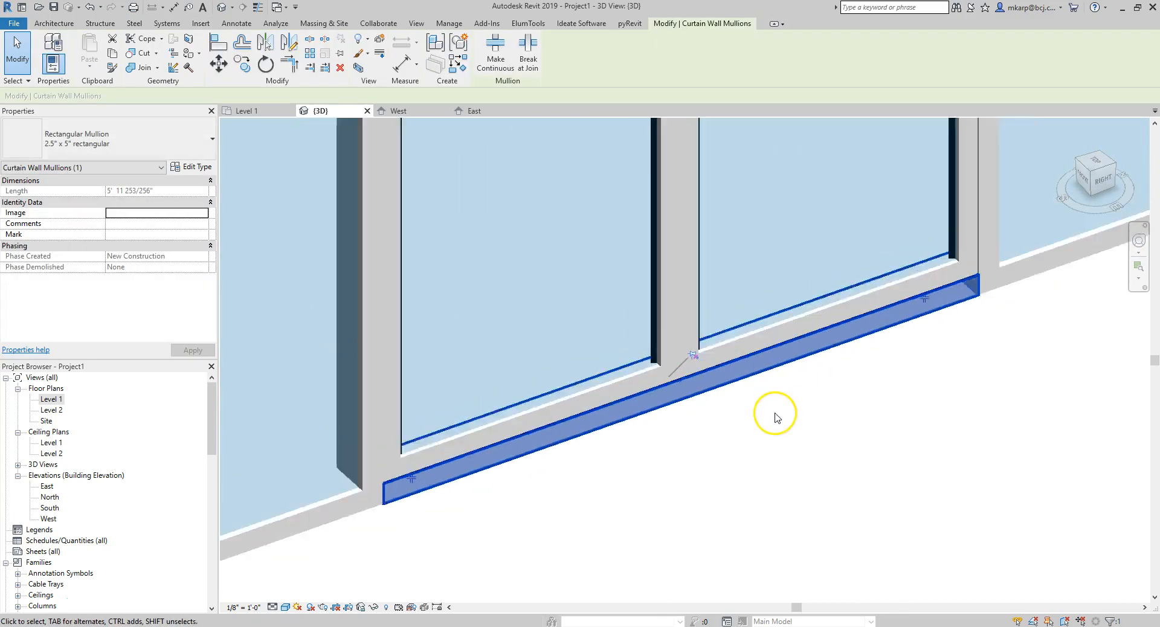
{"action": "left_click", "coordinate": [775, 417]}
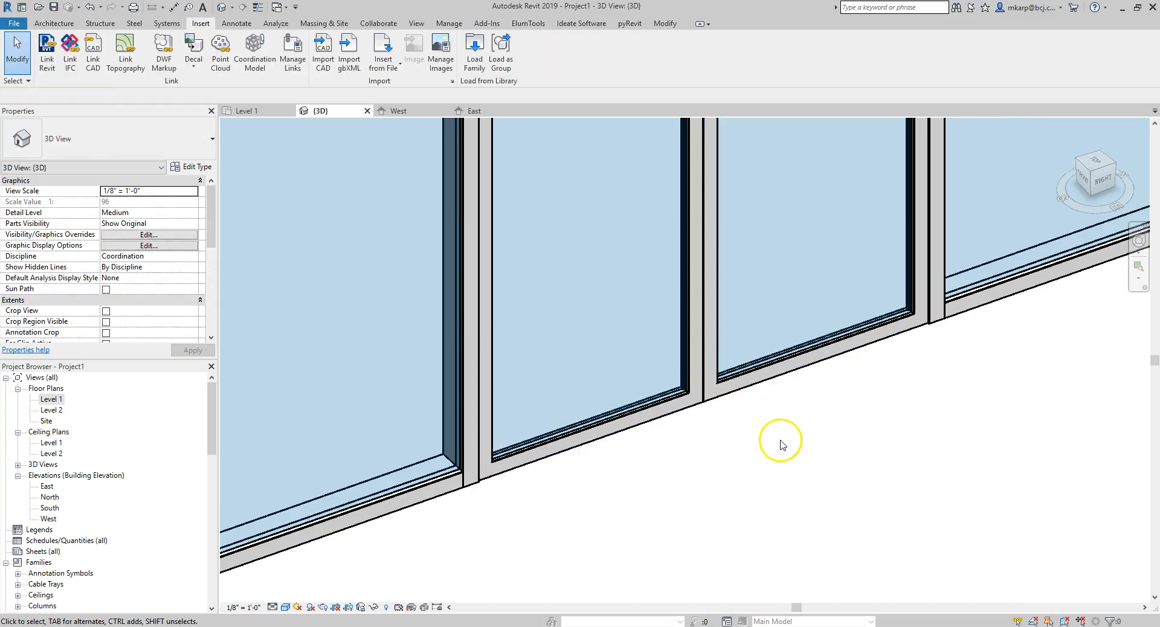
Step: Review the storefront door in 3D and open the Level 1 floor plan at that door
{"action": "scroll", "coordinate": [780, 445], "scroll_direction": "down", "scroll_amount": 3}
{"action": "scroll", "coordinate": [769, 427], "scroll_direction": "up", "scroll_amount": 2}
{"action": "middle_click_drag", "start_coordinate": [817, 457], "coordinate": [768, 404], "text": "shift"}
{"action": "scroll", "coordinate": [767, 404], "scroll_direction": "down", "scroll_amount": 3}
{"action": "middle_click_drag", "start_coordinate": [679, 364], "coordinate": [731, 437]}
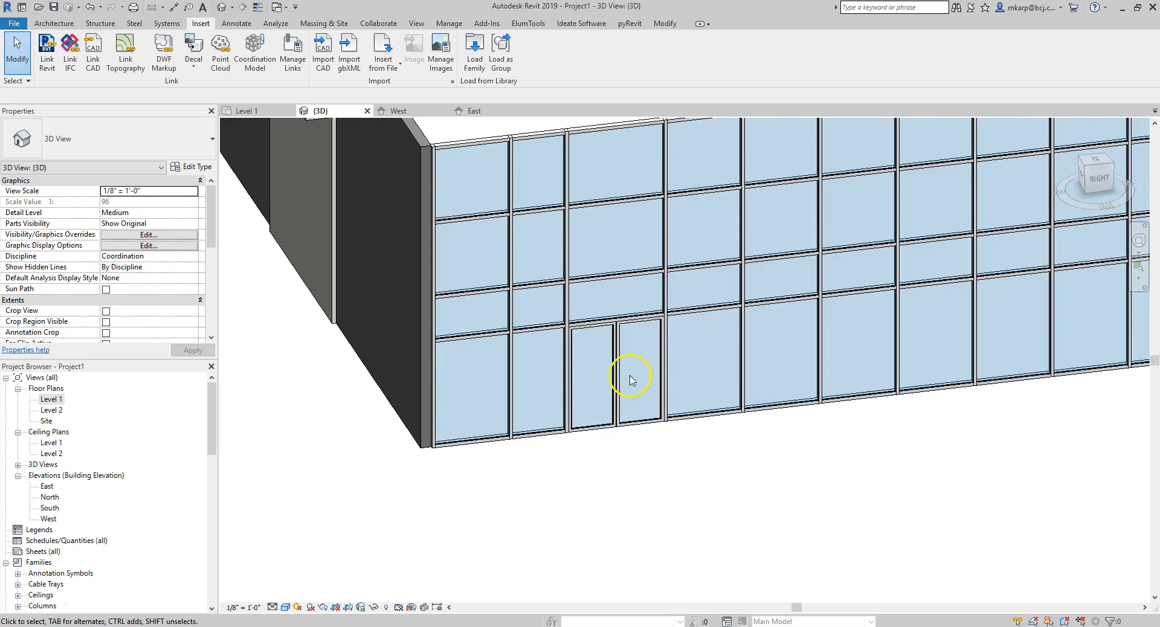
{"action": "double_click", "coordinate": [50, 400]}
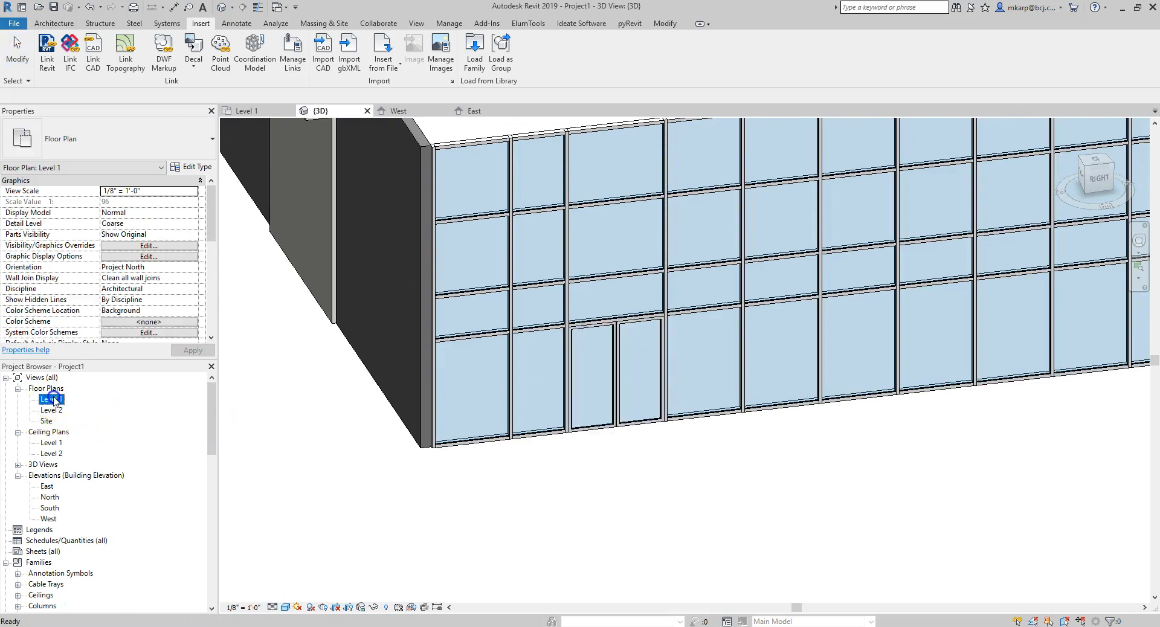
{"action": "scroll", "coordinate": [569, 453], "scroll_direction": "up", "scroll_amount": 6}
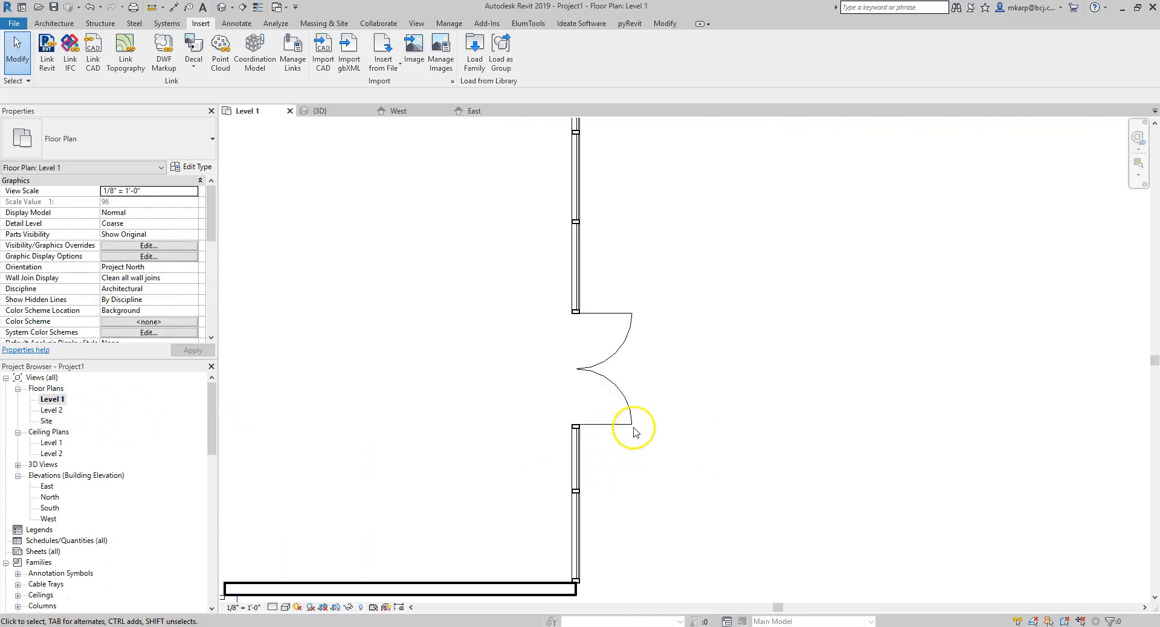
Step: Flip the storefront double door to swing inward and back to swinging outward
{"action": "left_click", "coordinate": [622, 406]}
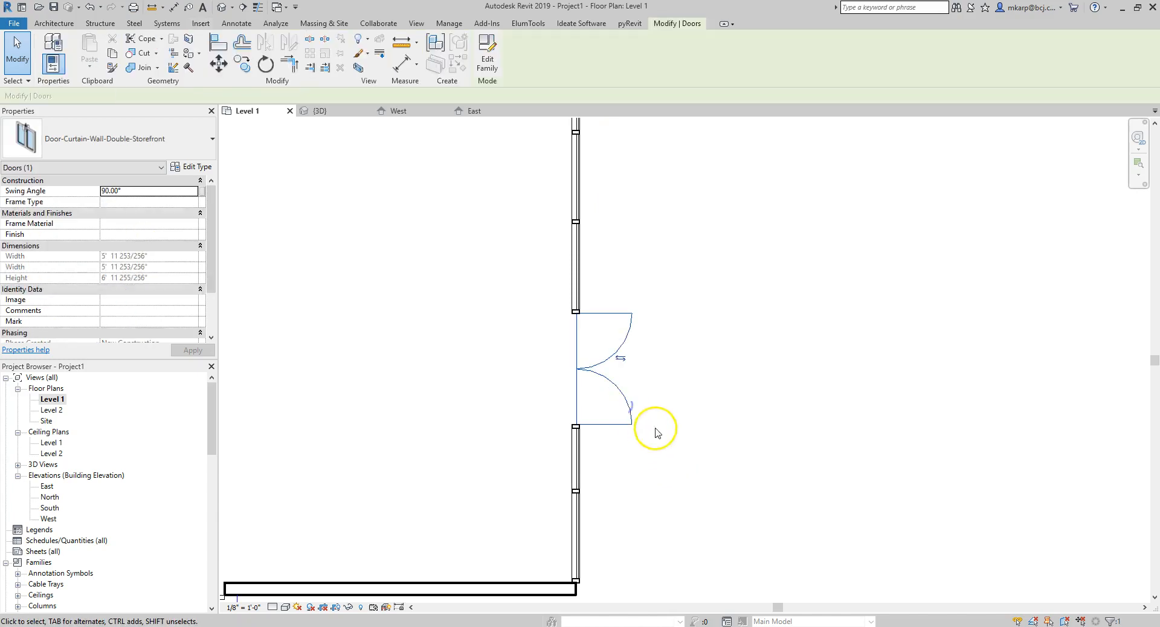
{"action": "left_click", "coordinate": [618, 358]}
{"action": "left_click", "coordinate": [532, 359]}
{"action": "left_click", "coordinate": [691, 414]}
Step: Tag the storefront door by category, and move its tag closer to the door inside the building
{"action": "scroll", "coordinate": [705, 438], "scroll_direction": "down", "scroll_amount": 2}
{"action": "middle_click_drag", "start_coordinate": [718, 452], "coordinate": [824, 363]}
{"action": "scroll", "coordinate": [963, 494], "scroll_direction": "down", "scroll_amount": 1}
{"action": "scroll", "coordinate": [899, 434], "scroll_direction": "up", "scroll_amount": 5}
{"action": "scroll", "coordinate": [877, 425], "scroll_direction": "down", "scroll_amount": 2}
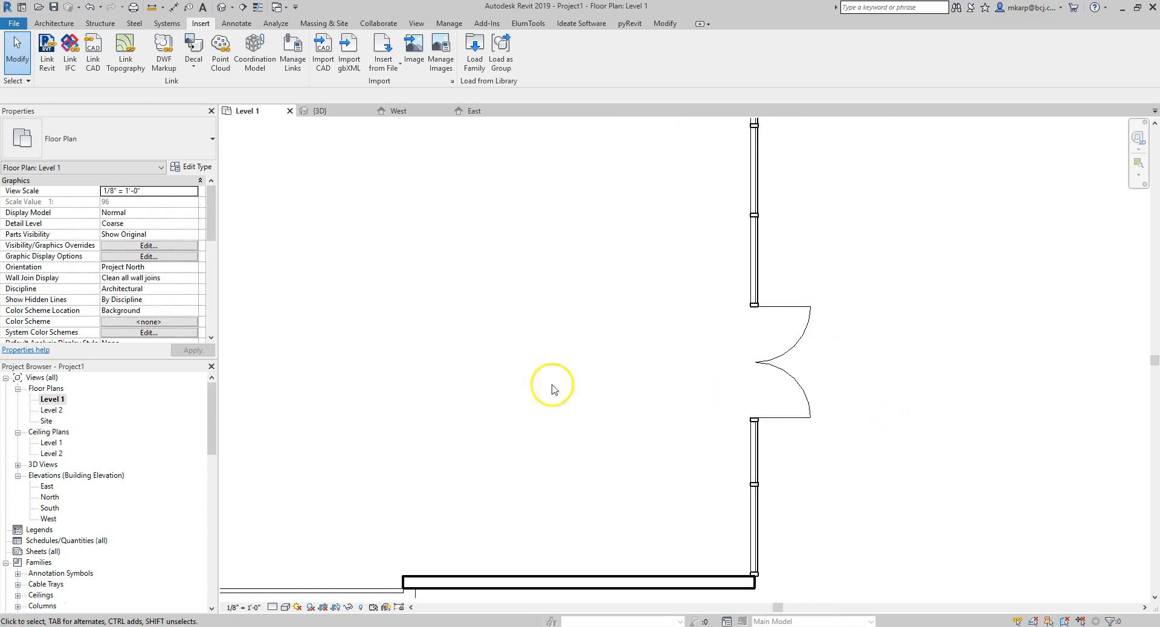
{"action": "right_click", "coordinate": [421, 356]}
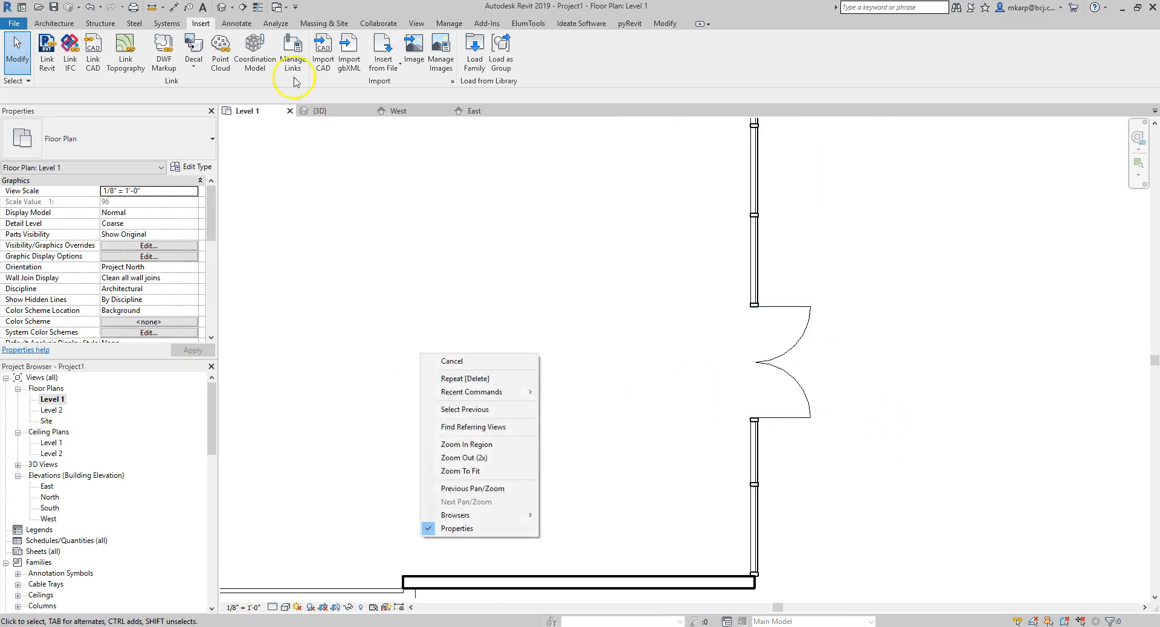
{"action": "left_click", "coordinate": [253, 24]}
{"action": "left_click", "coordinate": [605, 66]}
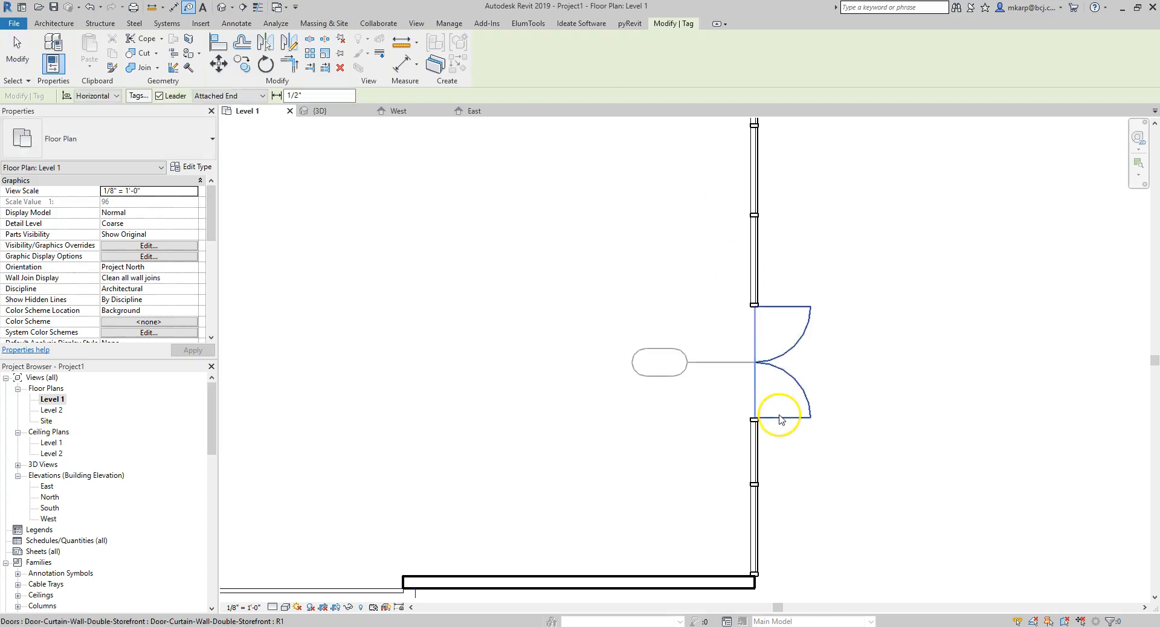
{"action": "left_click", "coordinate": [780, 416]}
{"action": "left_click_drag", "start_coordinate": [662, 383], "coordinate": [705, 383]}
Step: Turn off the leader for tagging and remove the leader line from the storefront door's tag
{"action": "left_click", "coordinate": [211, 96]}
{"action": "left_click", "coordinate": [179, 95]}
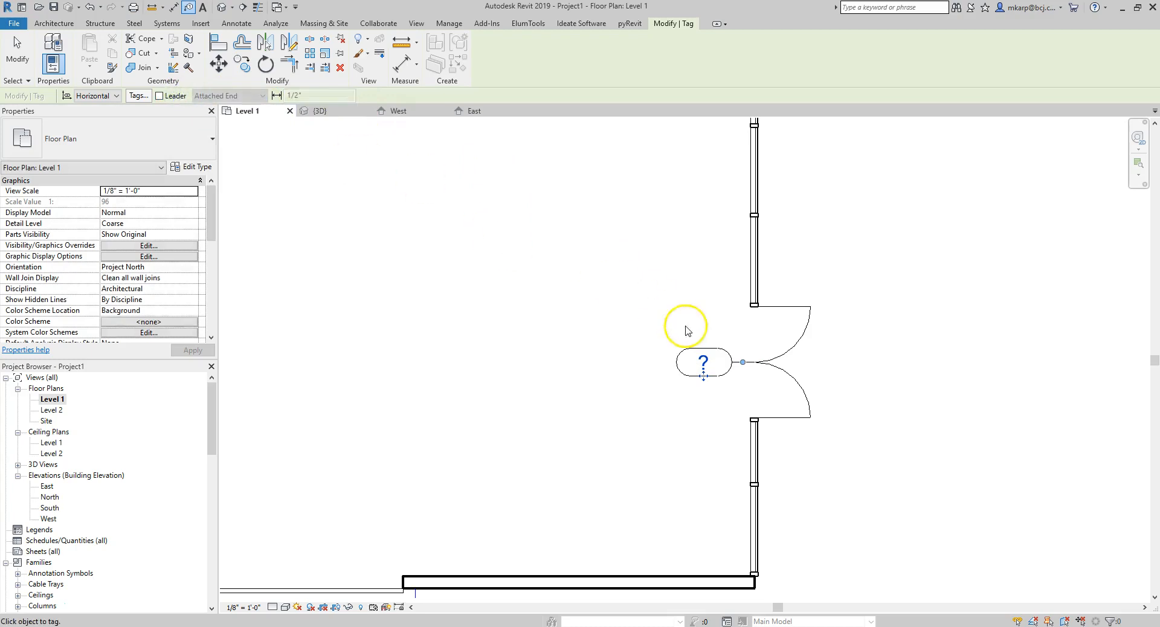
{"action": "left_click", "coordinate": [701, 353]}
{"action": "key", "text": "Escape"}
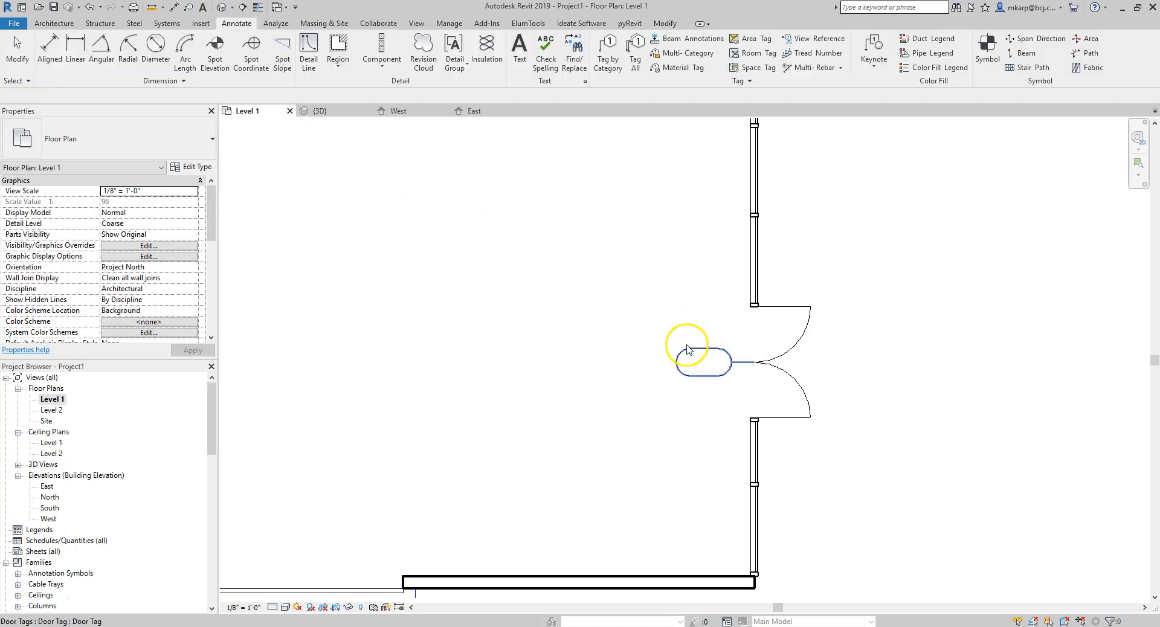
{"action": "left_click", "coordinate": [695, 353]}
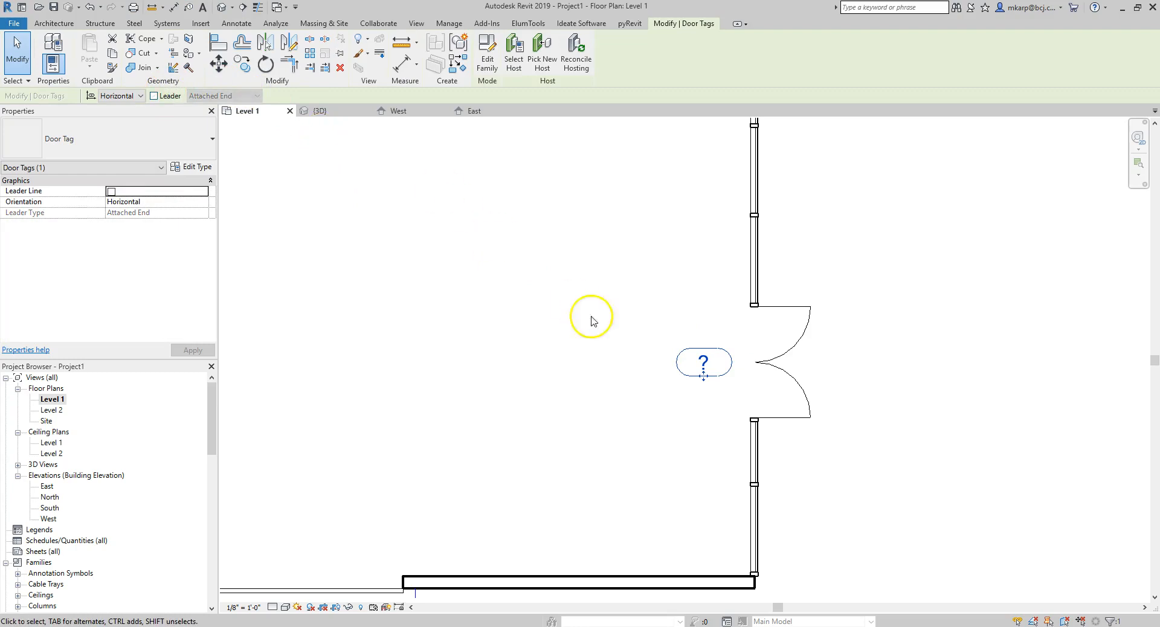
Step: Move the door tag onto the wall line within the northern half of the storefront door opening
{"action": "left_click", "coordinate": [671, 385]}
{"action": "left_click", "coordinate": [700, 377]}
{"action": "left_click_drag", "start_coordinate": [702, 381], "coordinate": [754, 345]}
{"action": "left_click", "coordinate": [686, 345]}
Step: Set the storefront door tag's number to 101
{"action": "left_click", "coordinate": [751, 325]}
{"action": "key", "text": "Escape"}
{"action": "left_click", "coordinate": [767, 339]}
{"action": "left_click", "coordinate": [758, 333]}
{"action": "left_click", "coordinate": [755, 327]}
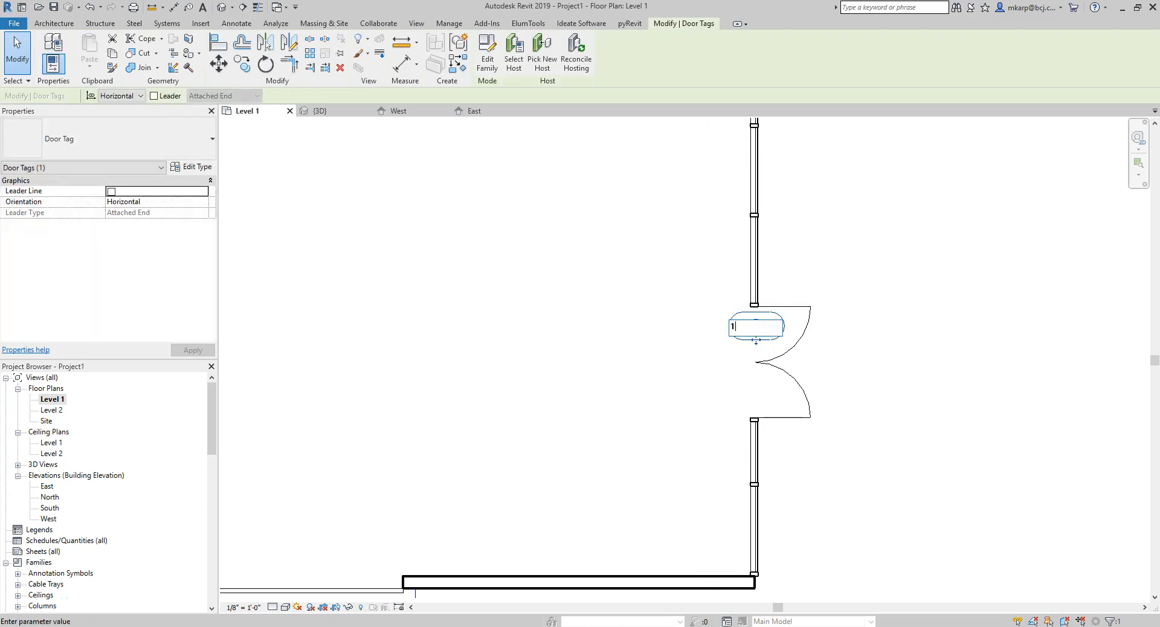
{"action": "left_click", "coordinate": [461, 449]}
{"action": "scroll", "coordinate": [518, 407], "scroll_direction": "down", "scroll_amount": 4}
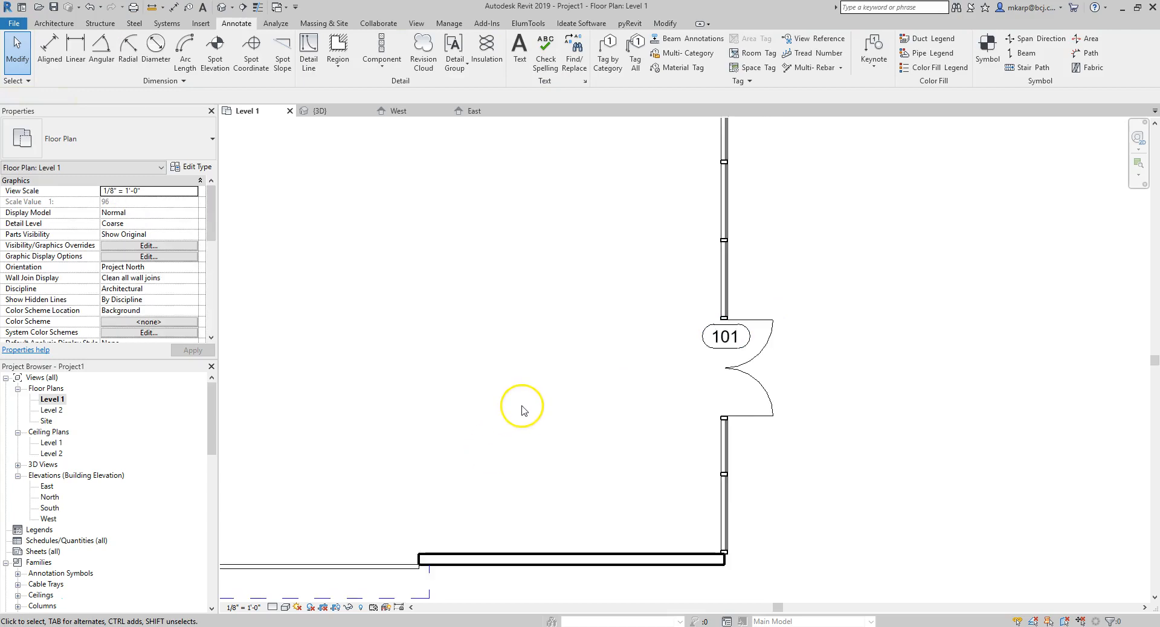
{"action": "middle_click_drag", "start_coordinate": [580, 436], "coordinate": [579, 437]}
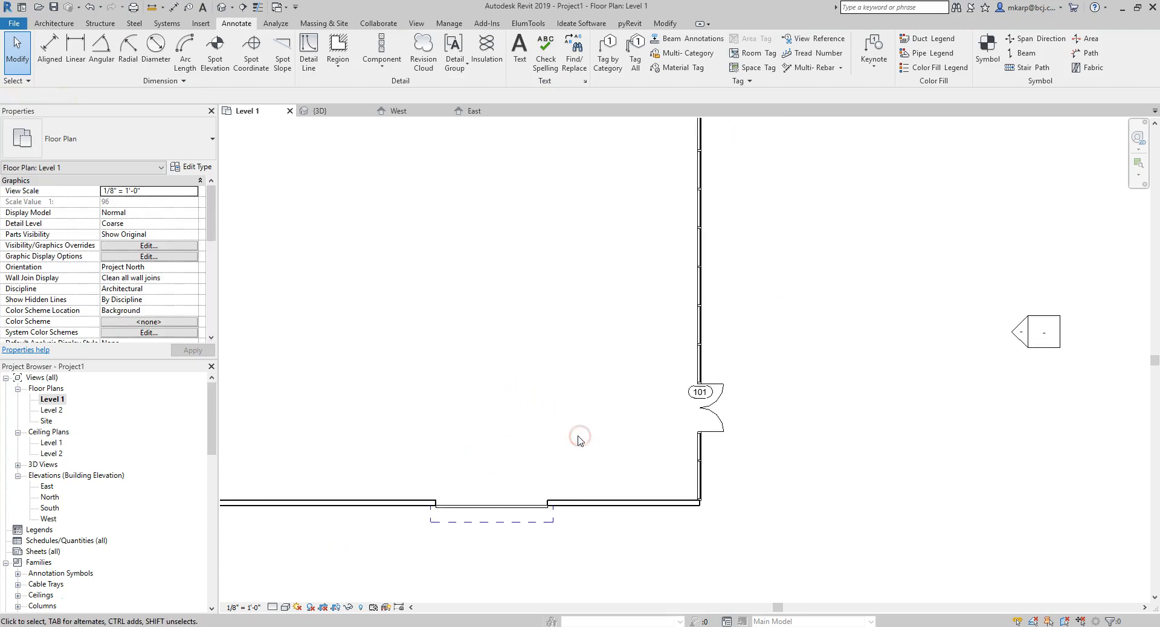
{"action": "scroll", "coordinate": [668, 430], "scroll_direction": "down", "scroll_amount": 3}
{"action": "middle_click_drag", "start_coordinate": [533, 392], "coordinate": [638, 446]}
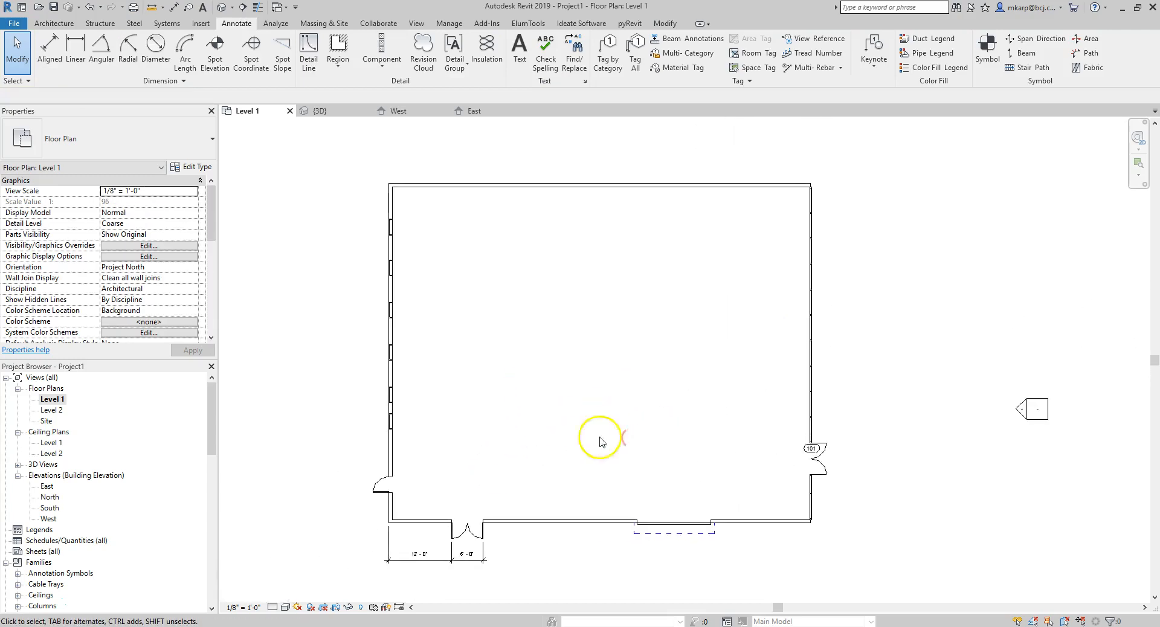
{"action": "middle_click_drag", "start_coordinate": [549, 388], "coordinate": [559, 351]}
{"action": "middle_click_drag", "start_coordinate": [432, 441], "coordinate": [456, 445]}
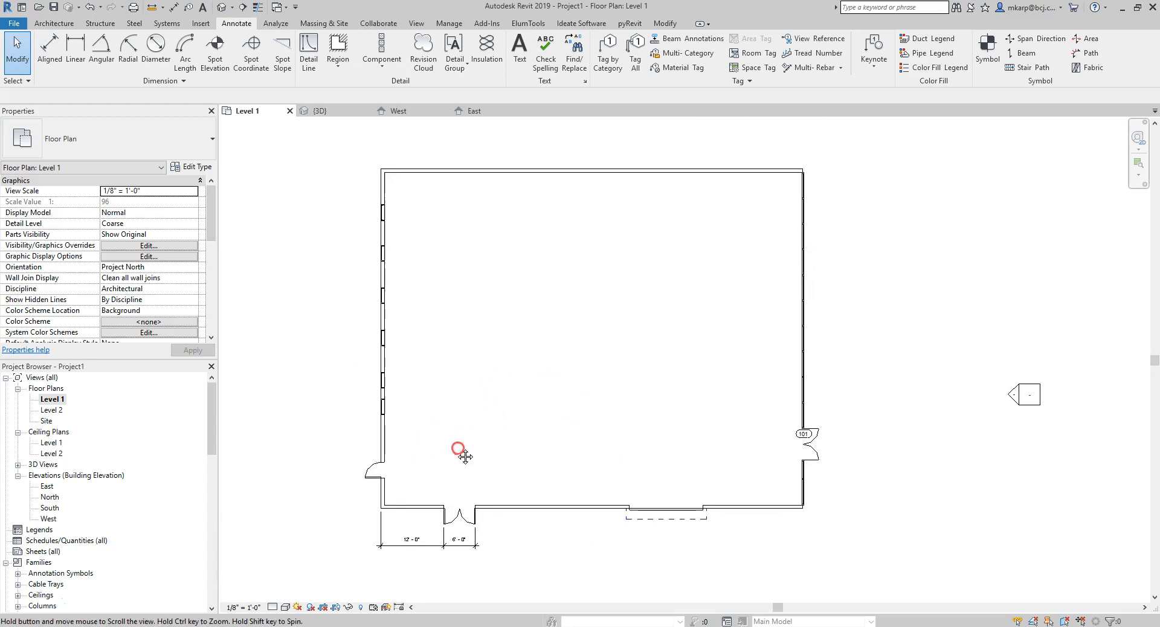